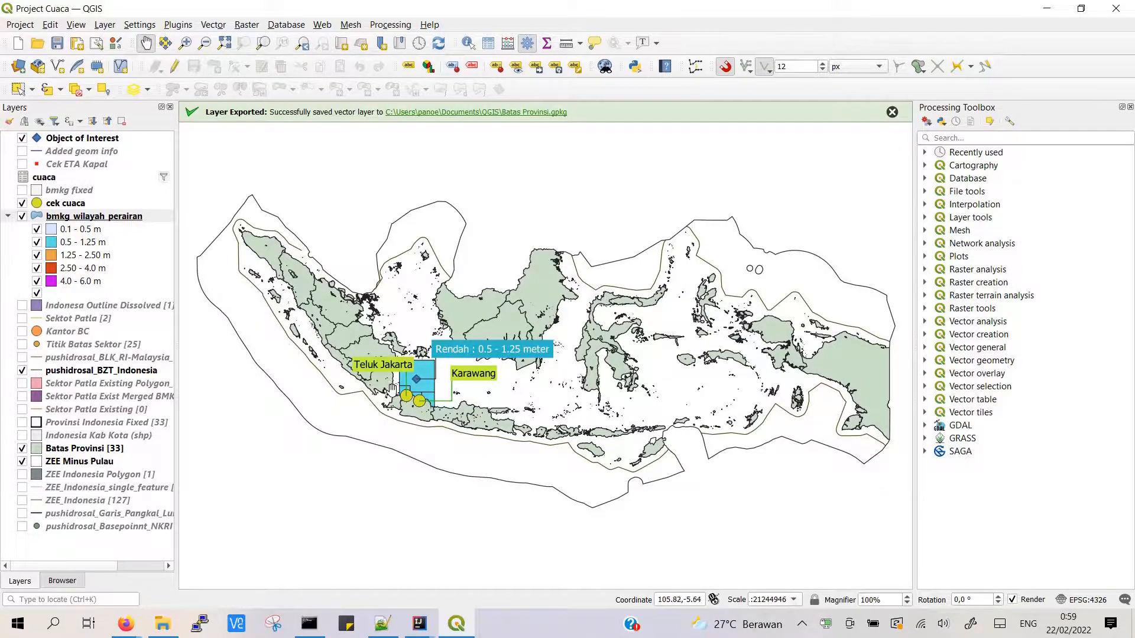
- Examine the weather map of Indonesia, including the wave-height zone and the labelled Teluk Jakarta and Karawang points
scroll(394, 390, up, 1)
scroll(427, 407, up, 1)
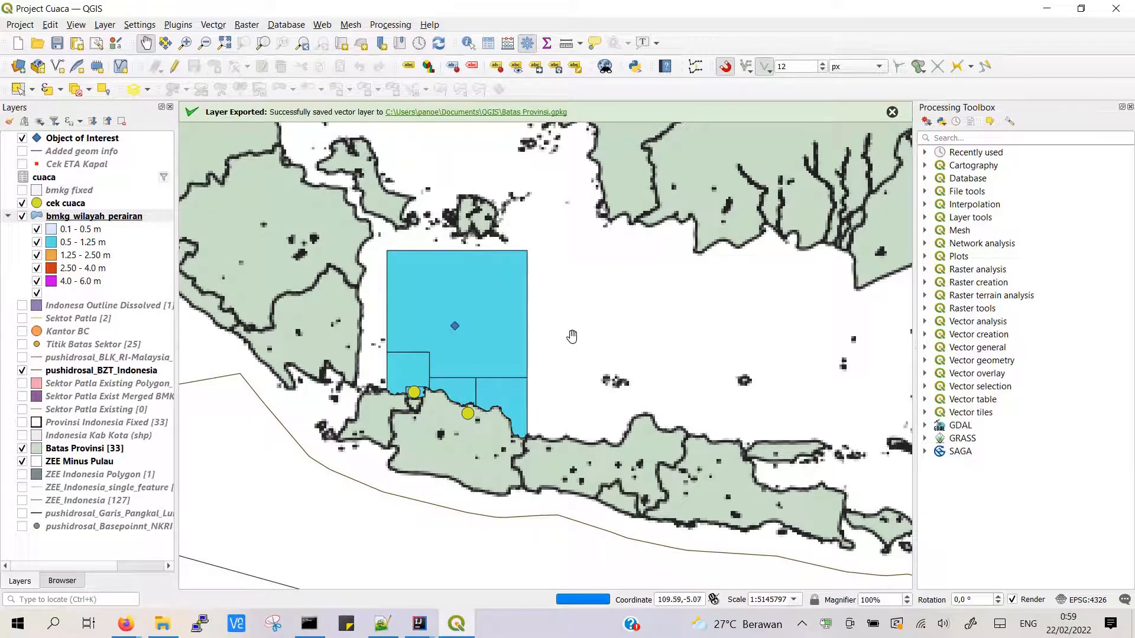
drag(544, 338, 601, 375)
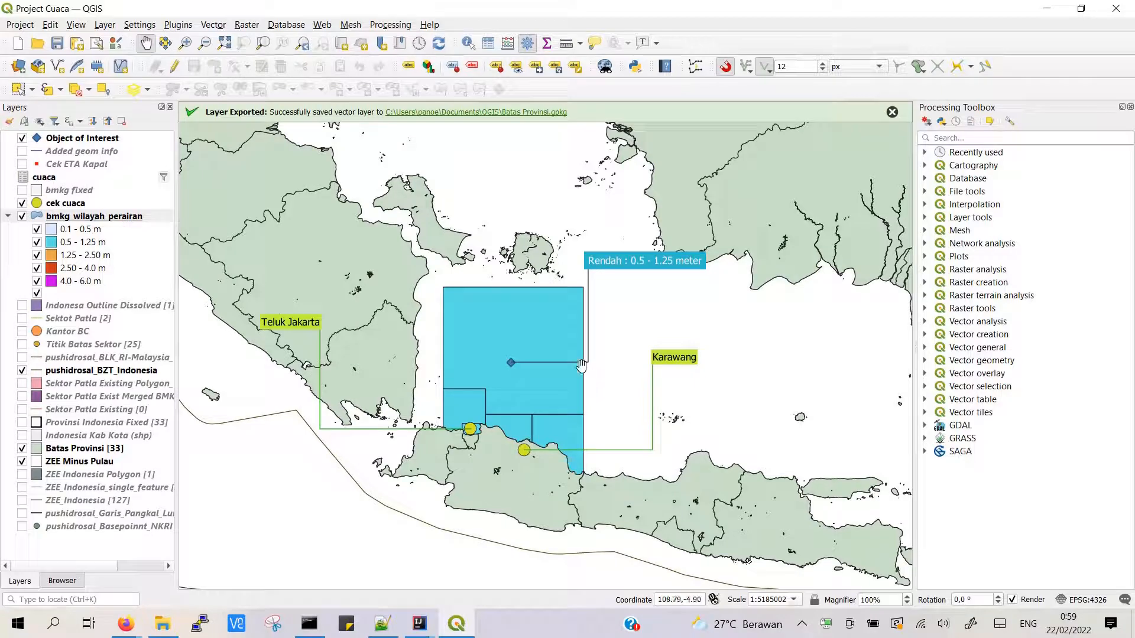
scroll(606, 367, down, 1)
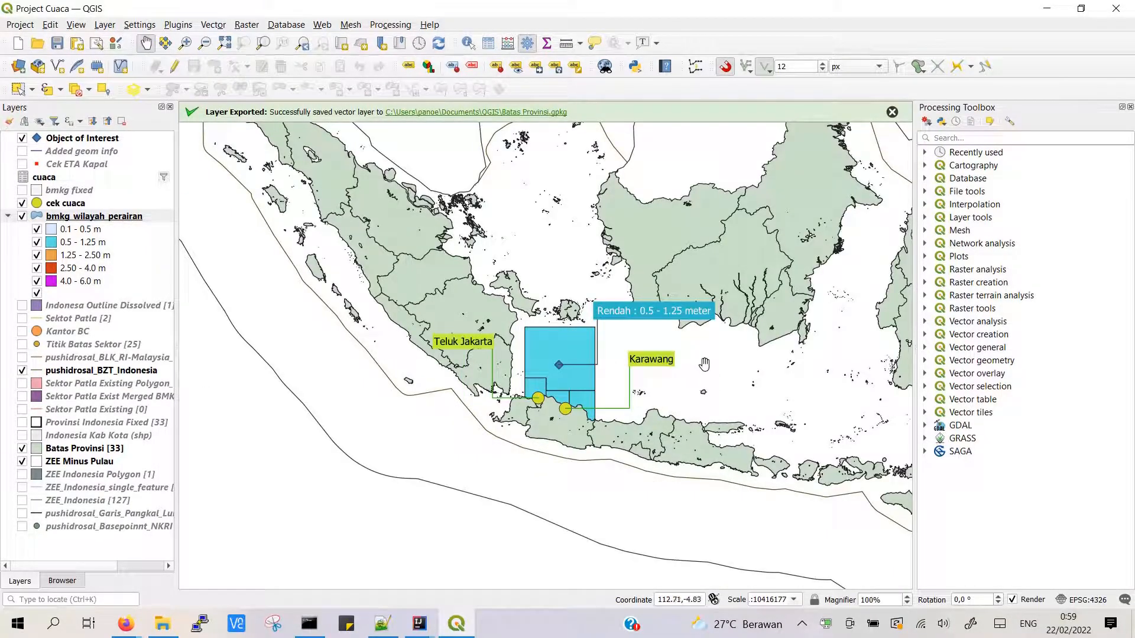
scroll(718, 394, down, 1)
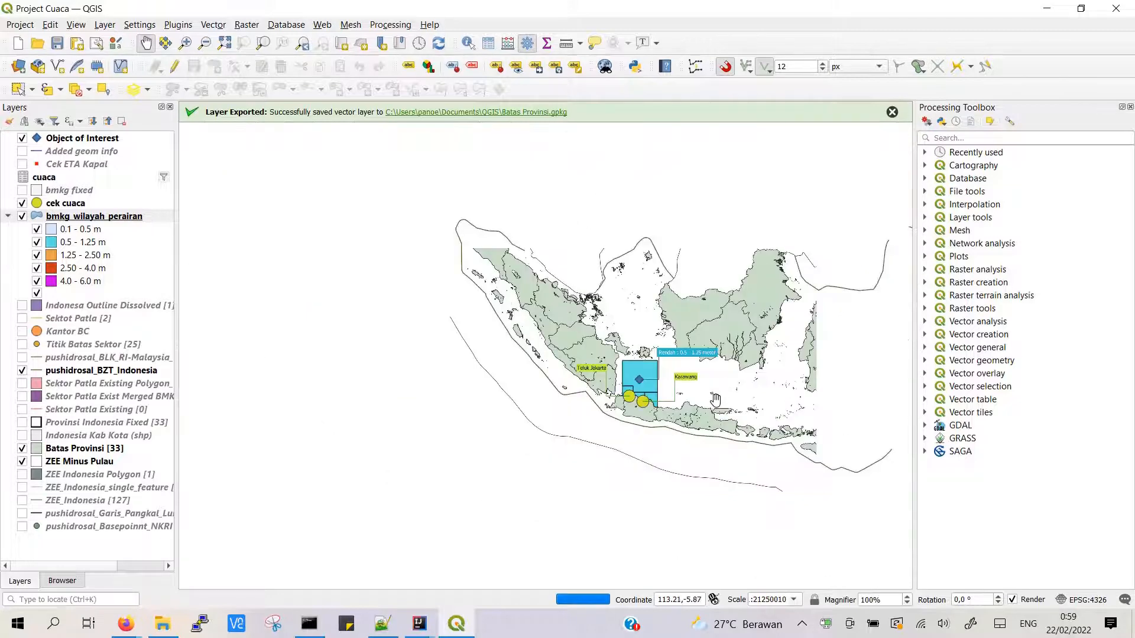
drag(742, 383, 586, 379)
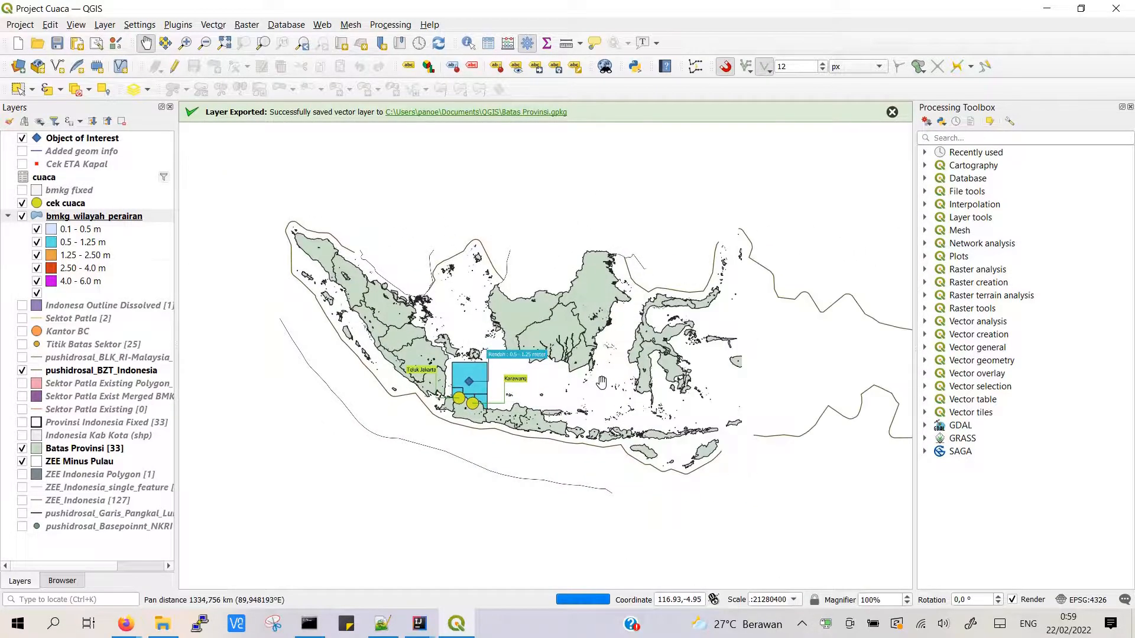
scroll(597, 380, up, 1)
scroll(613, 381, down, 1)
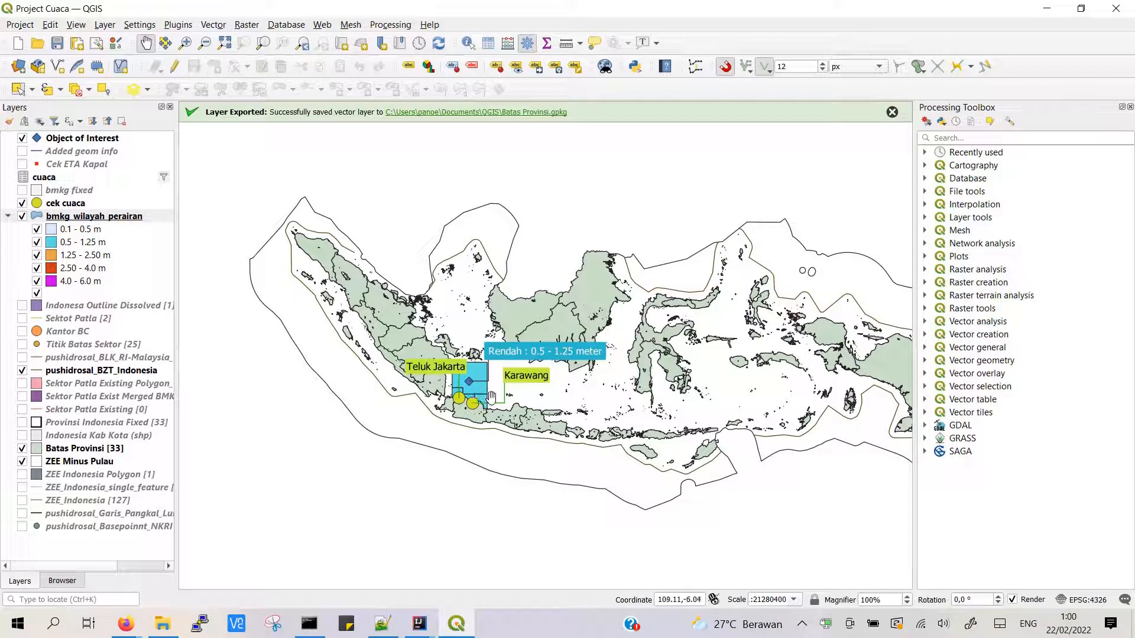
scroll(479, 383, up, 1)
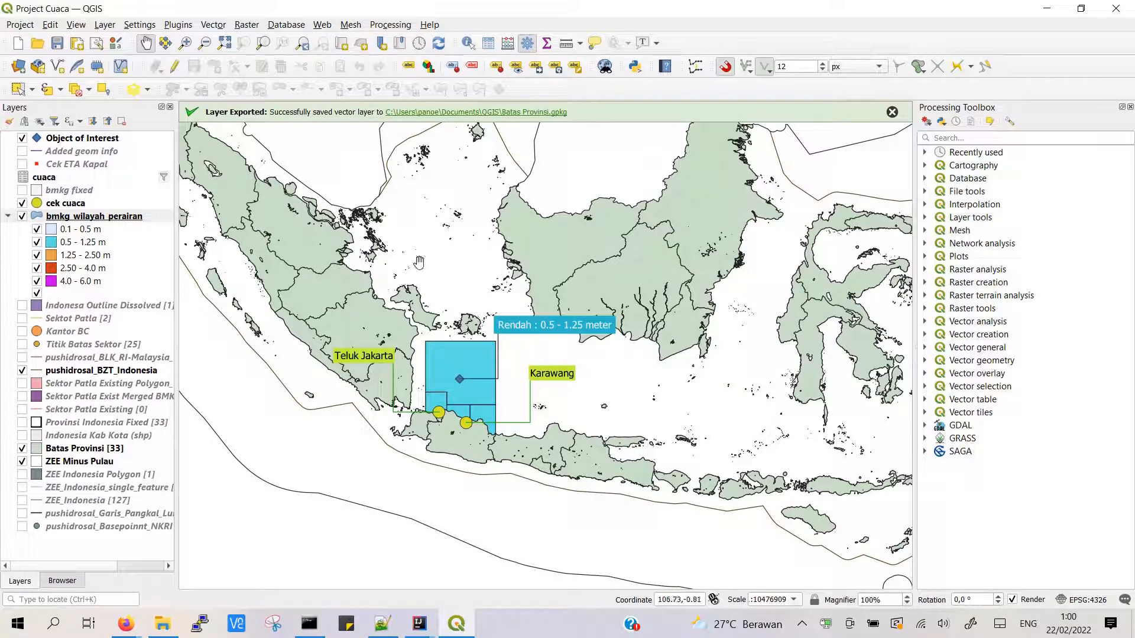
scroll(497, 306, down, 1)
drag(350, 257, 280, 288)
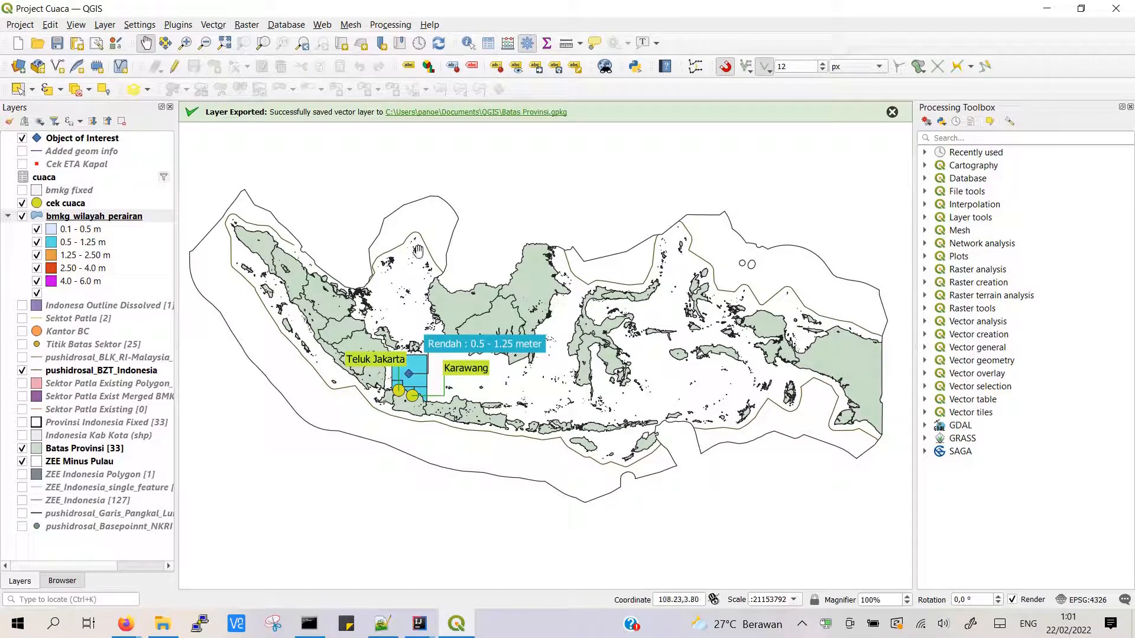
- Close the current weather project, start a new empty project and dismiss the layer export notification
click(23, 27)
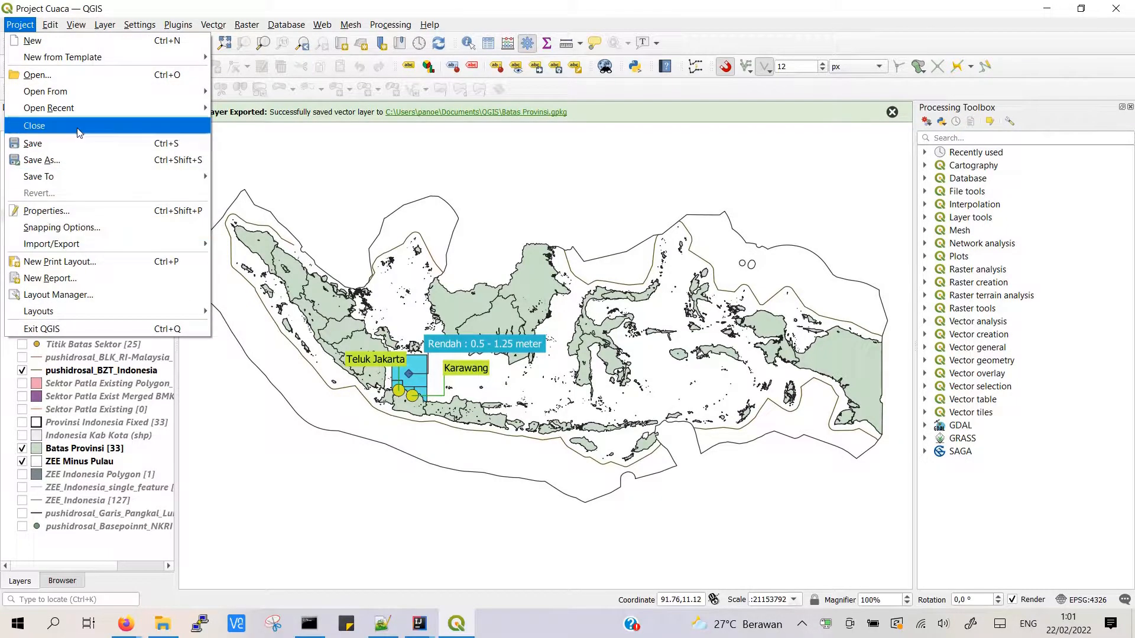
click(247, 233)
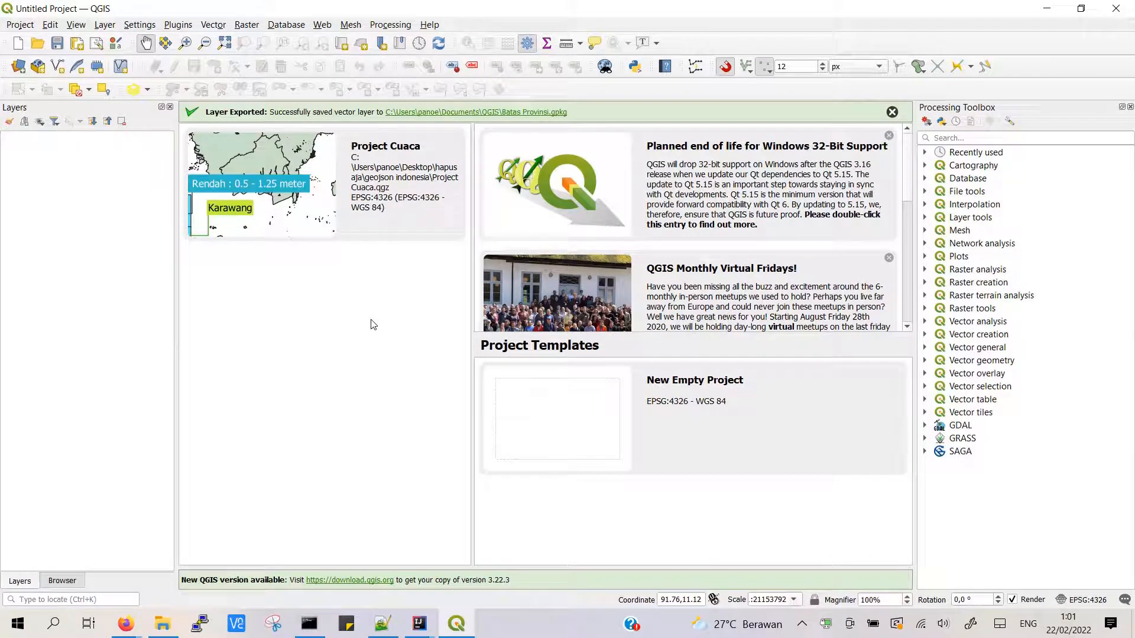
click(16, 45)
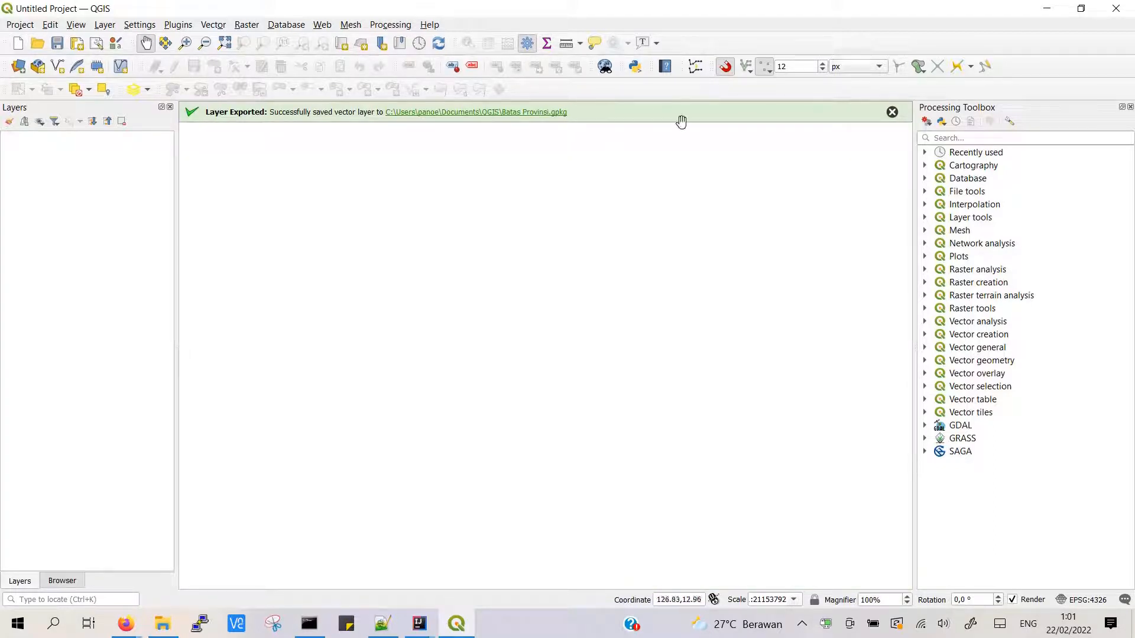
click(892, 113)
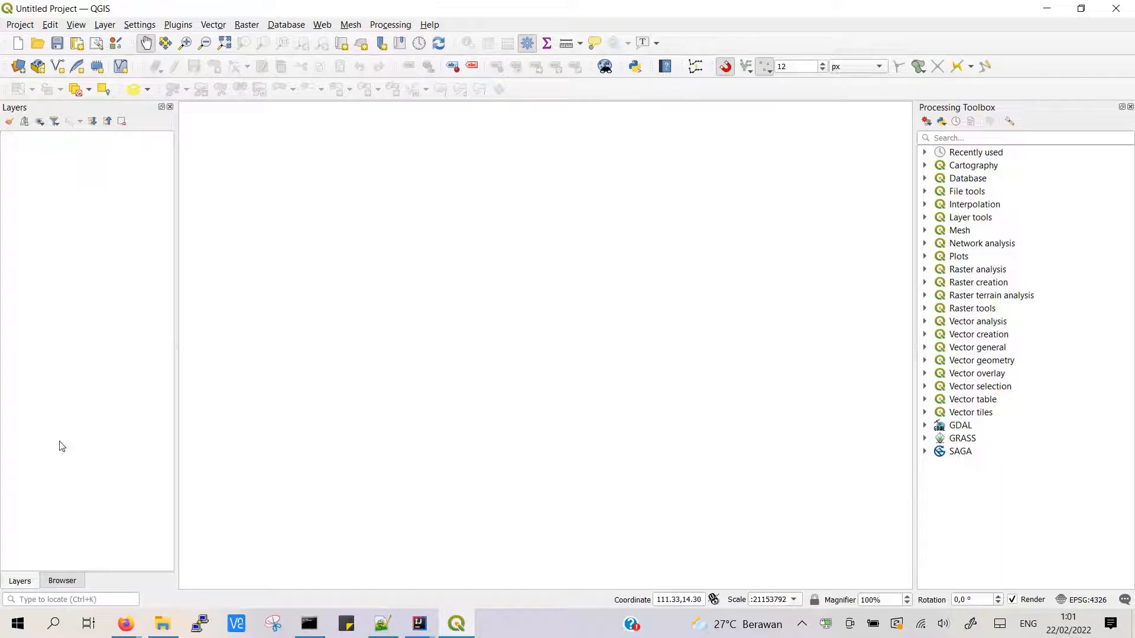
- Browse the C: drive to the QGIS folder inside the user's Documents folder and expand it
click(63, 581)
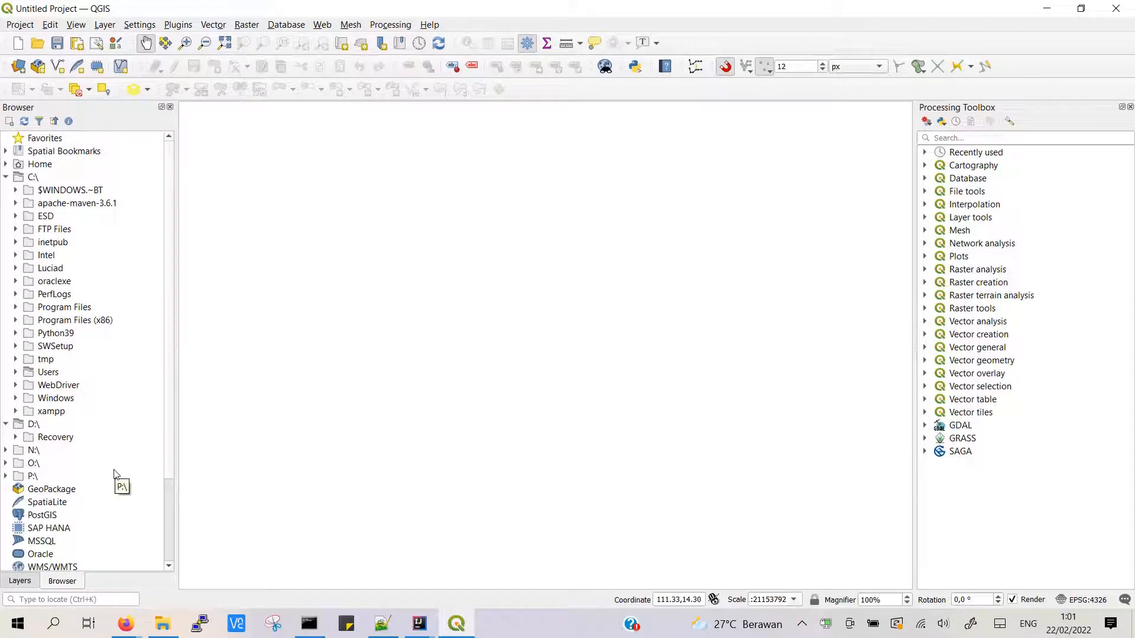
click(16, 372)
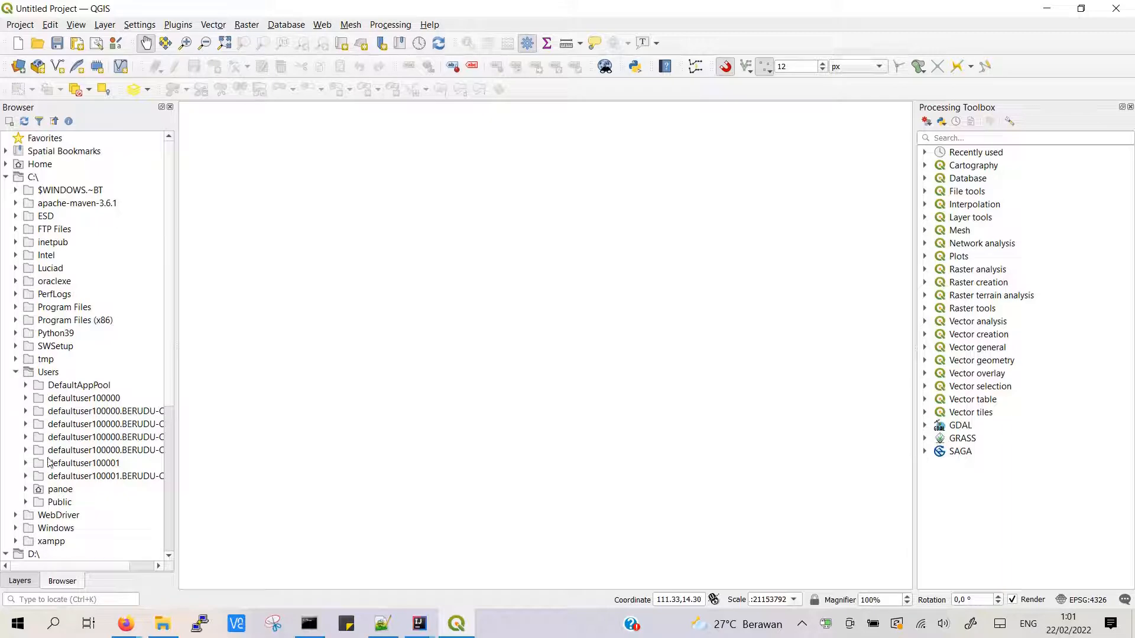
click(26, 489)
scroll(97, 473, down, 7)
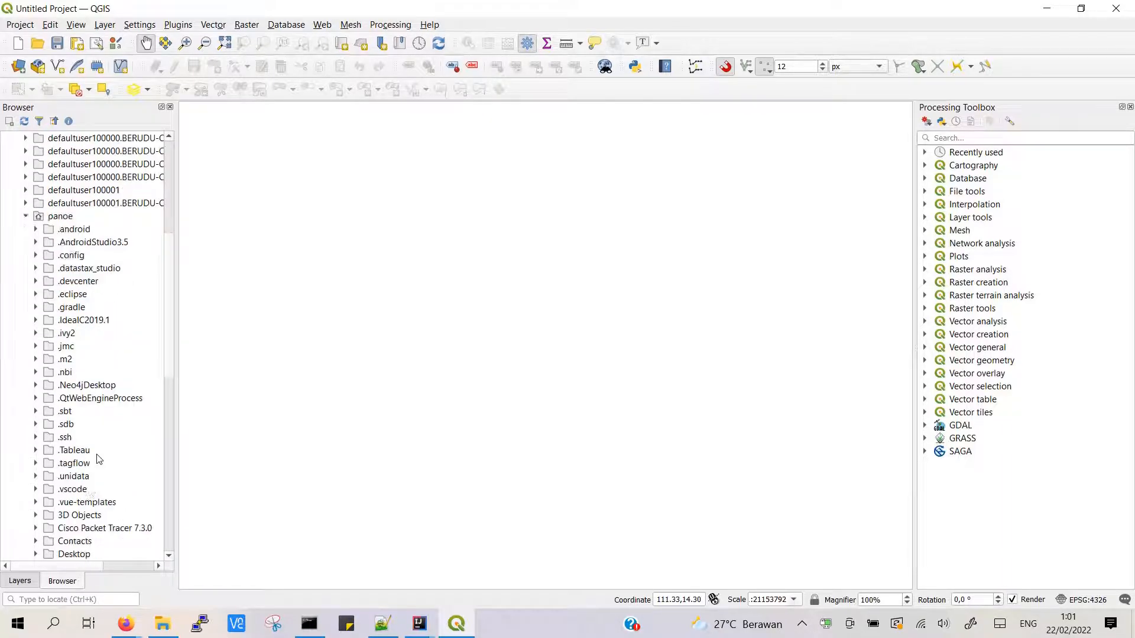
scroll(98, 455, down, 6)
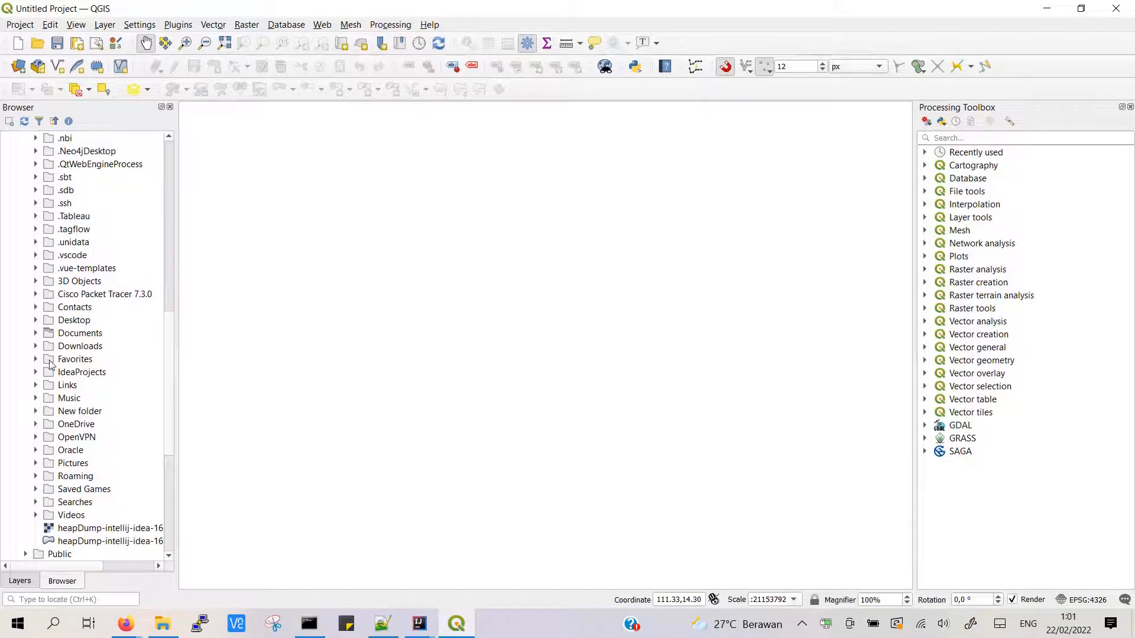
click(35, 334)
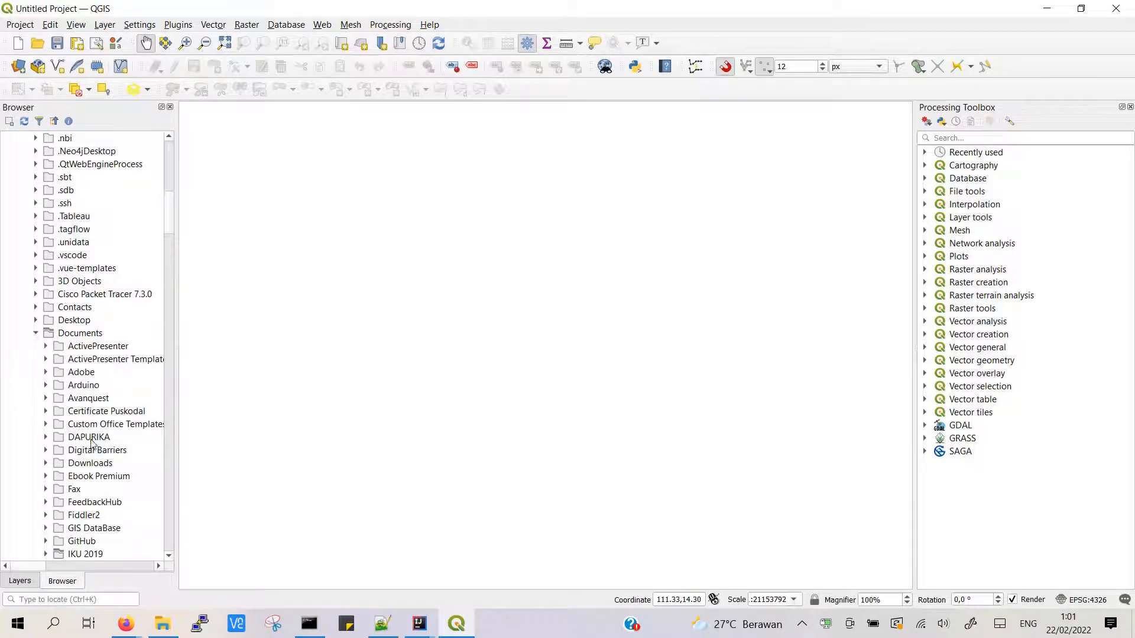
scroll(71, 479, down, 1)
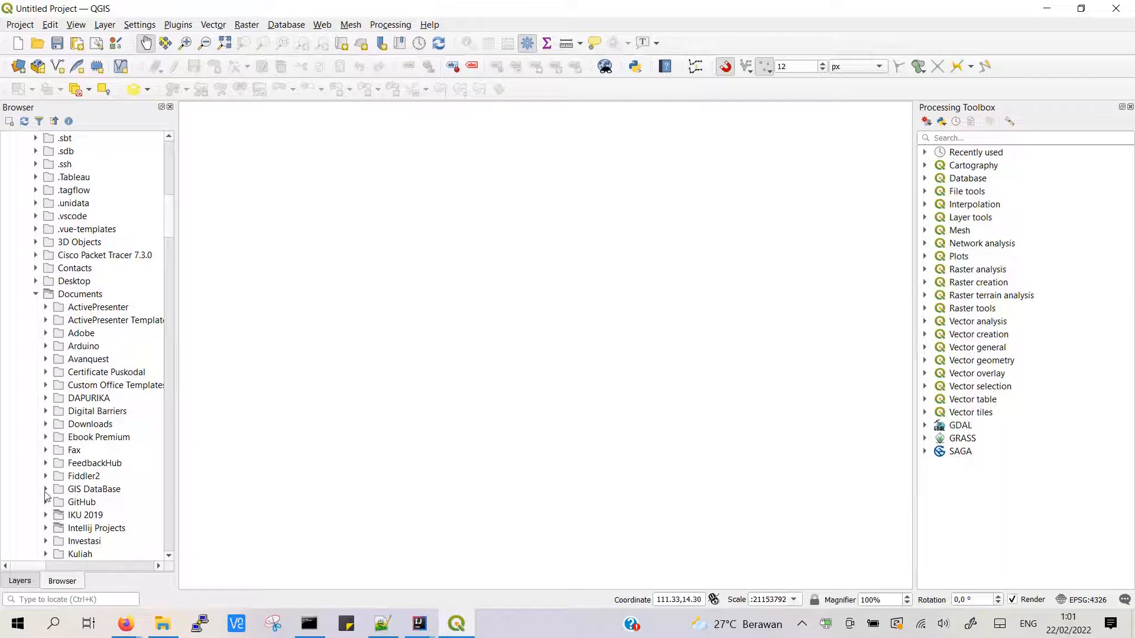
scroll(47, 492, down, 1)
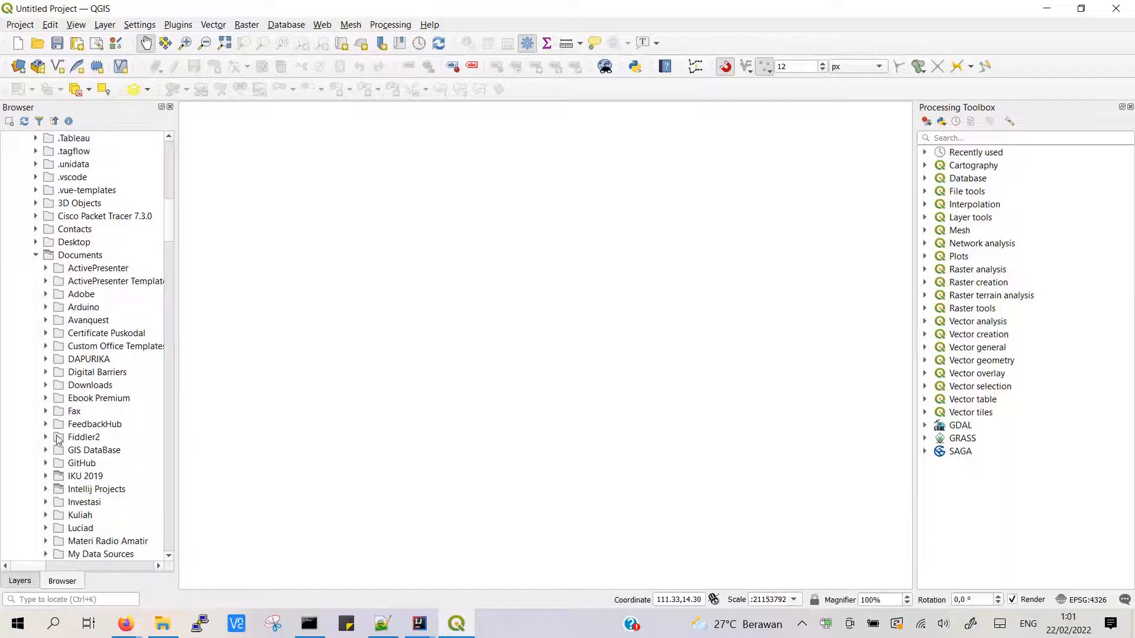
scroll(52, 497, down, 5)
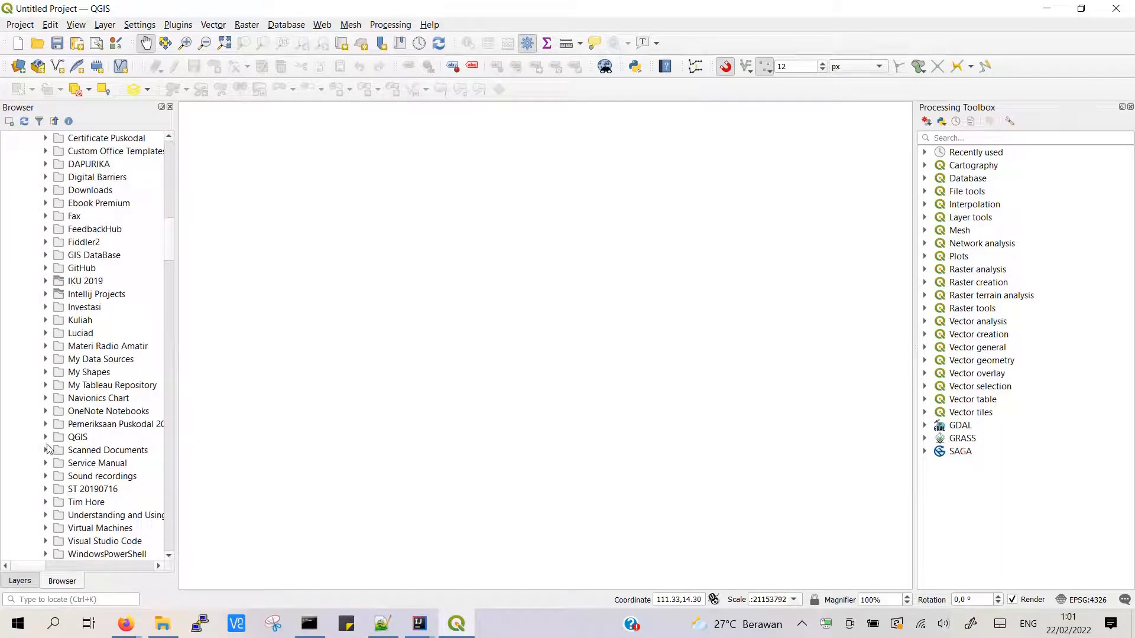
click(46, 441)
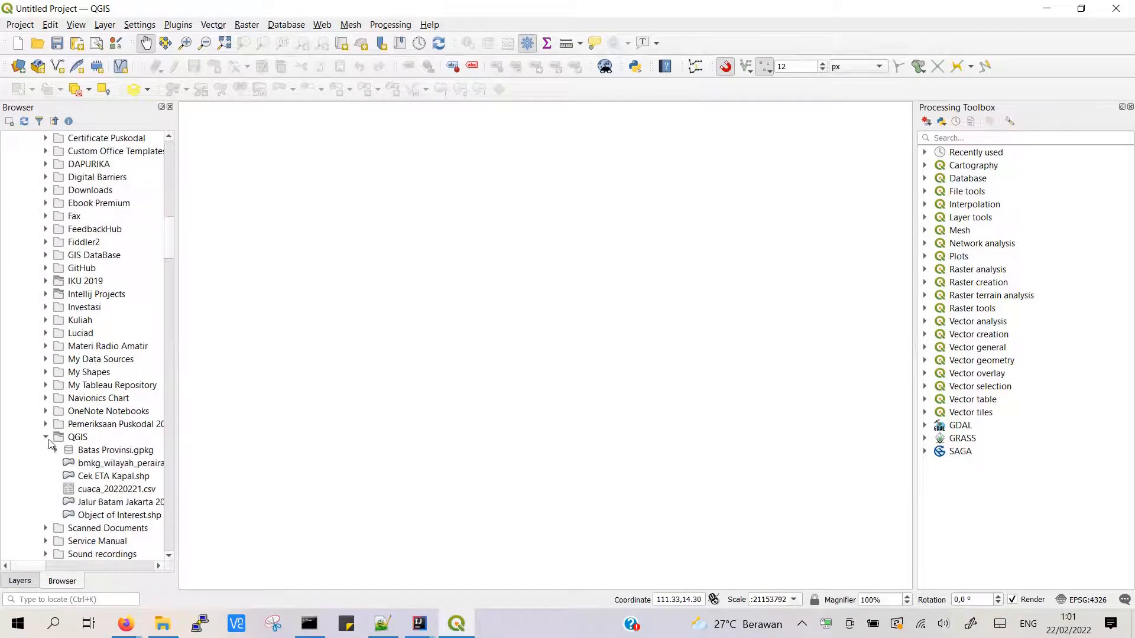
- Expand the Batas Provinsi.gpkg GeoPackage and add its Batas Provinsi layer to the map
click(84, 452)
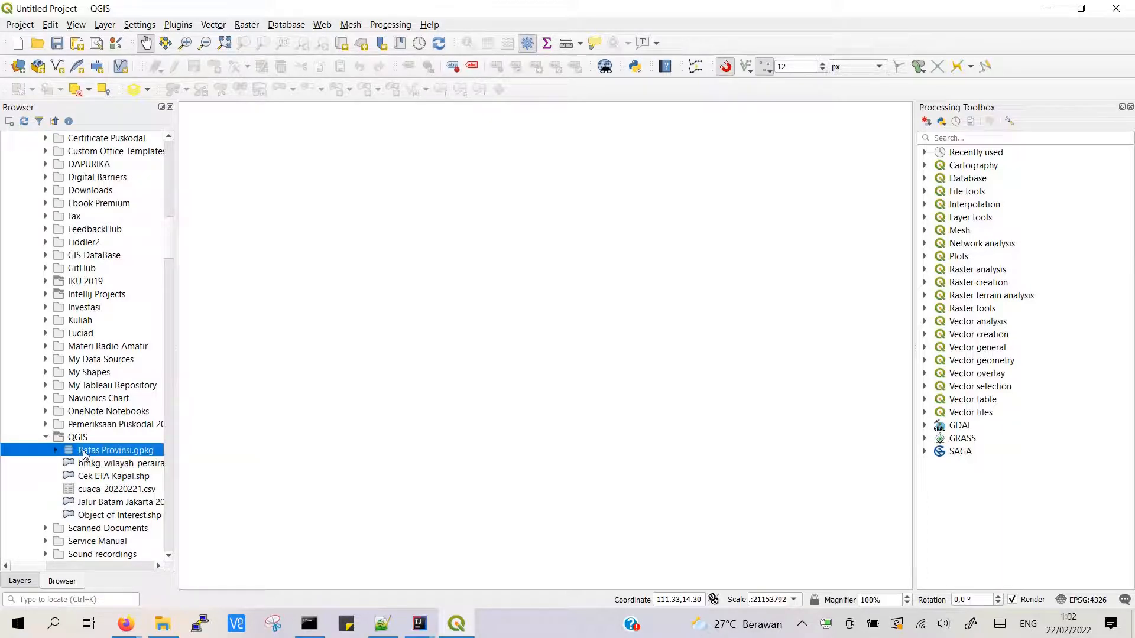
double_click(83, 453)
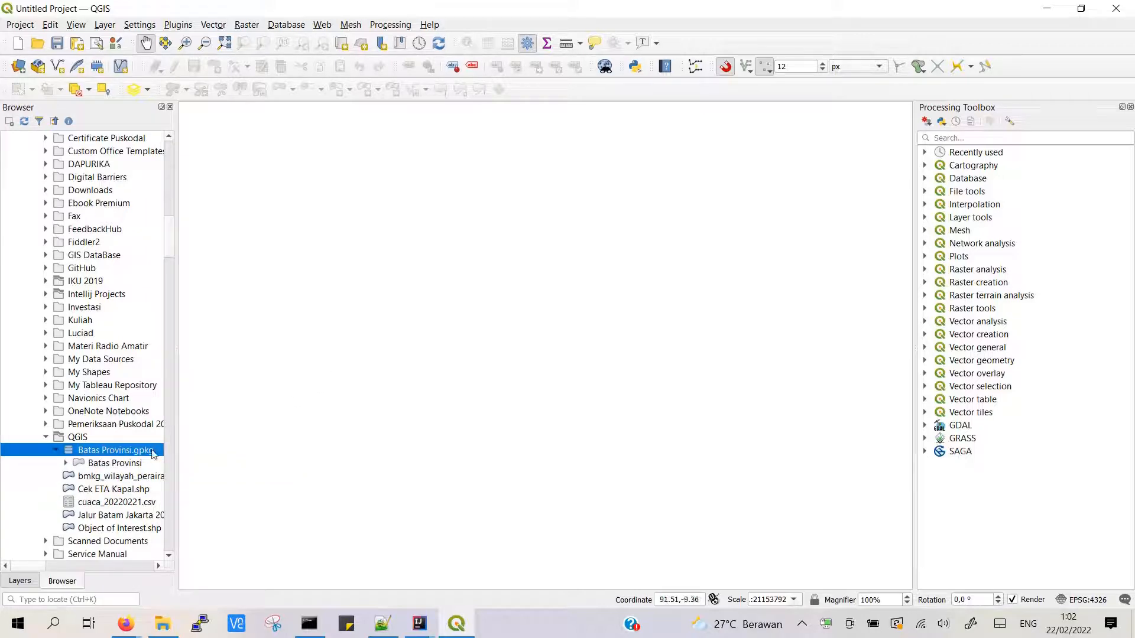
right_click(97, 453)
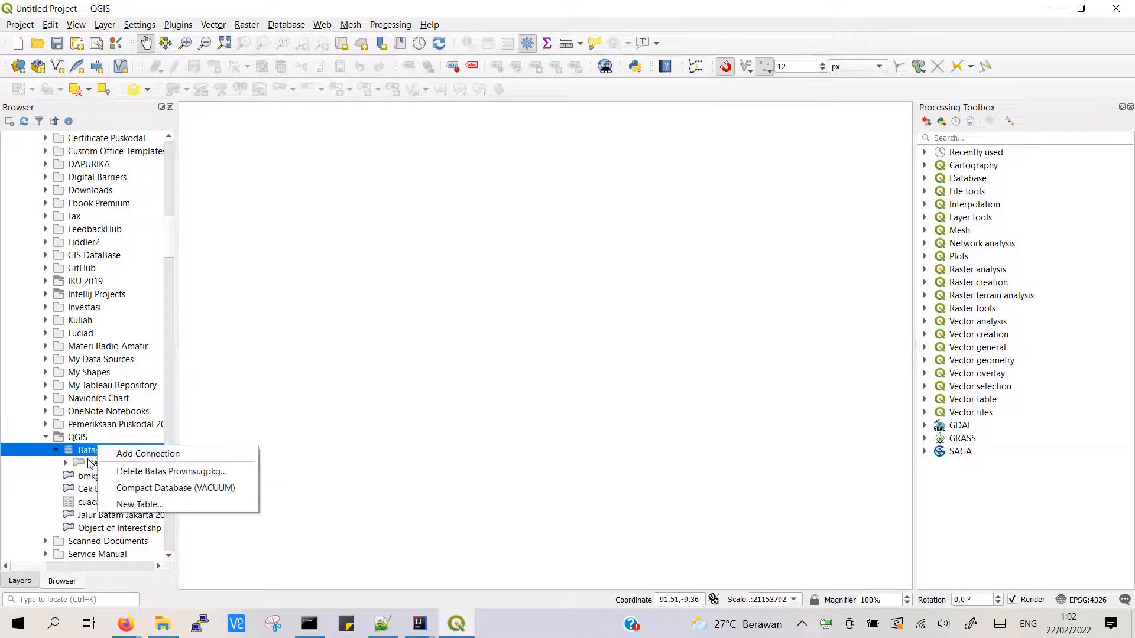
click(92, 465)
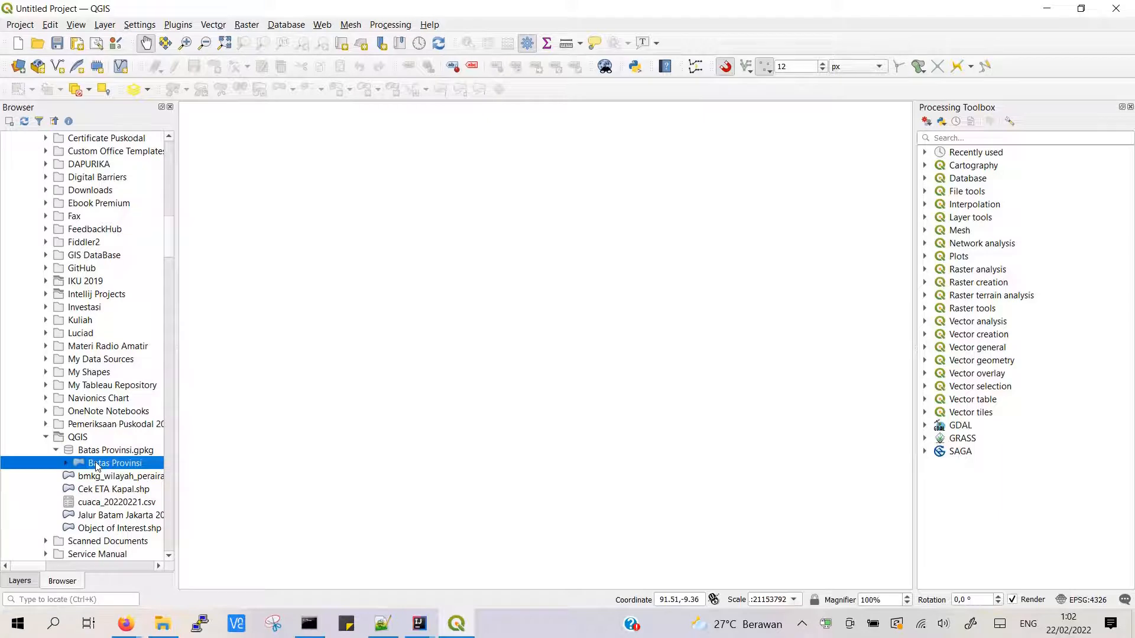
double_click(97, 464)
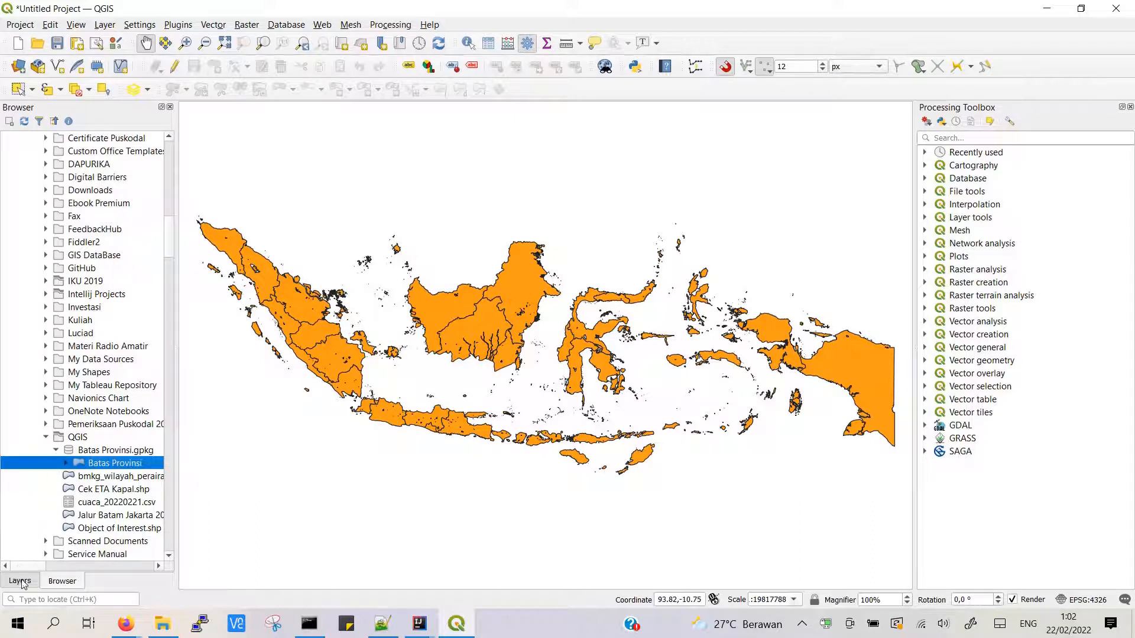
- Open the fill colour selection in the Batas Provinsi layer's symbology properties
click(20, 581)
double_click(36, 144)
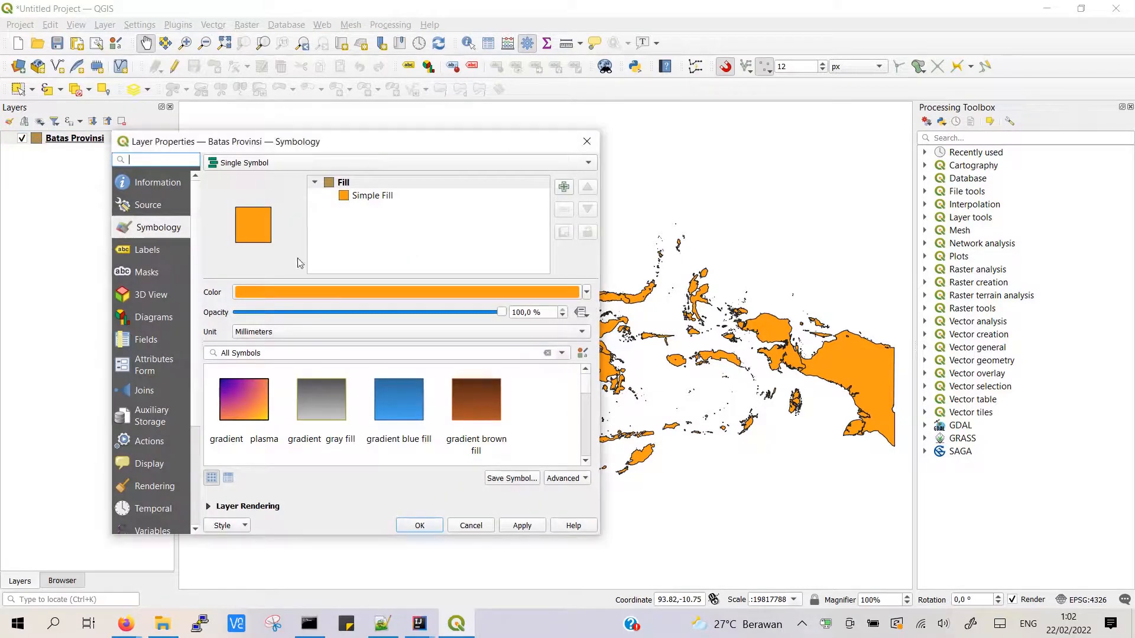
click(312, 295)
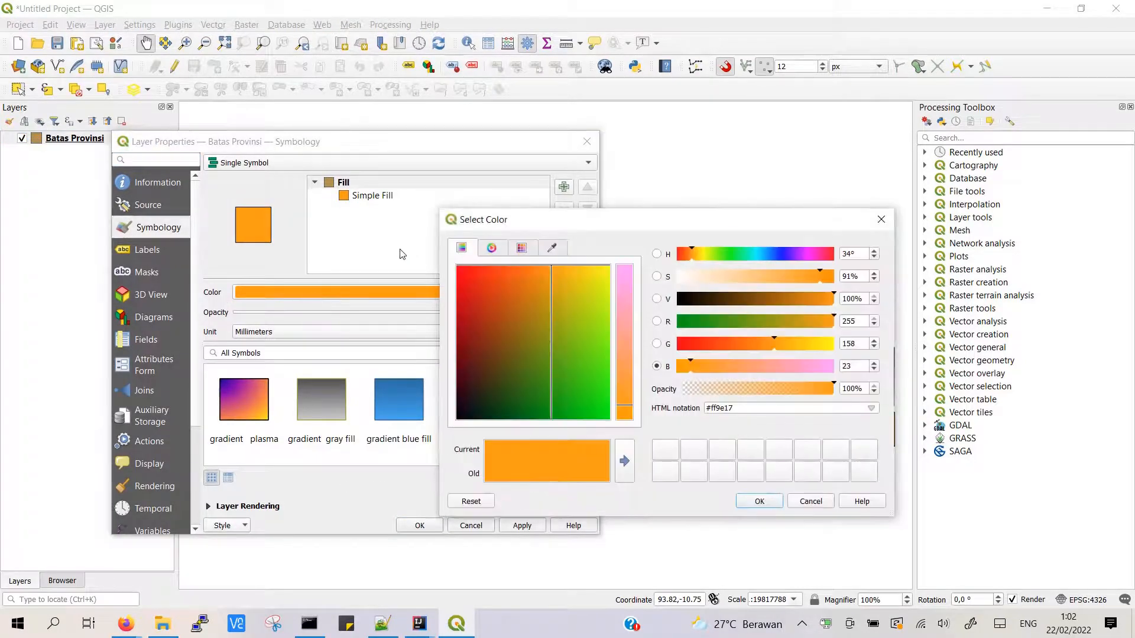
- Try out white, pale yellow, peach and dark golden shades for the Batas Provinsi fill colour
drag(603, 303, 613, 257)
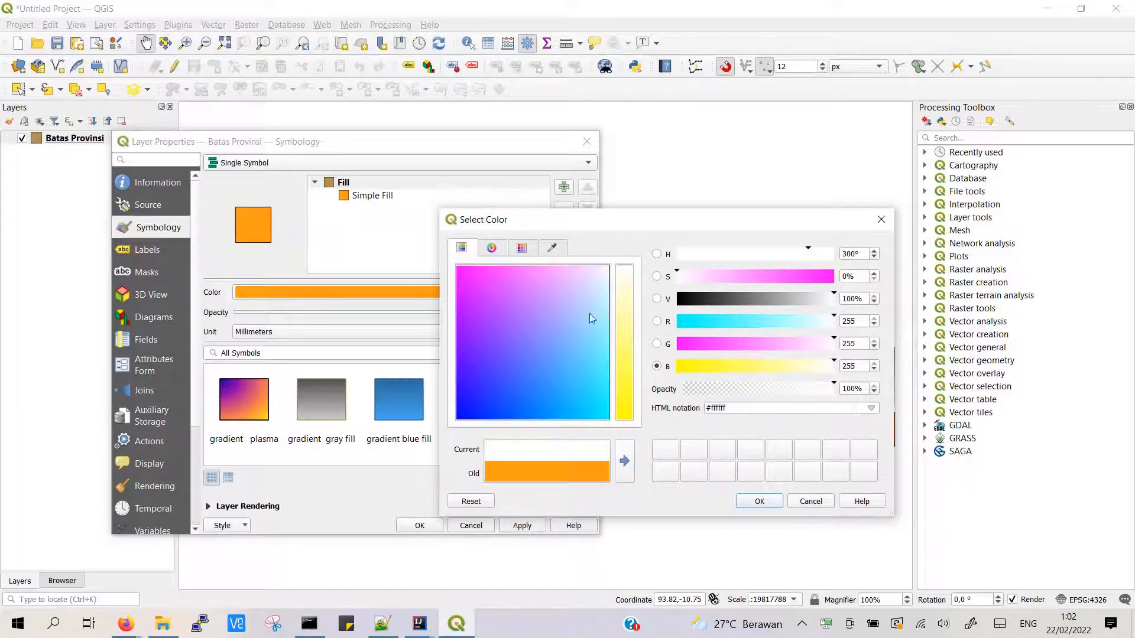
drag(591, 318, 615, 269)
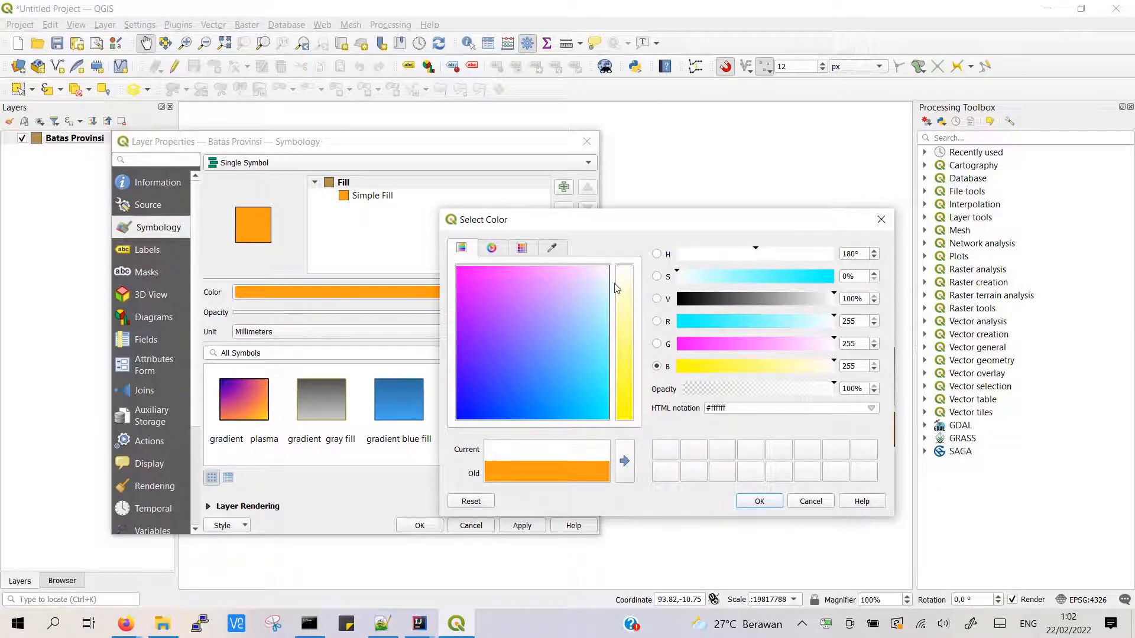
click(627, 329)
click(631, 335)
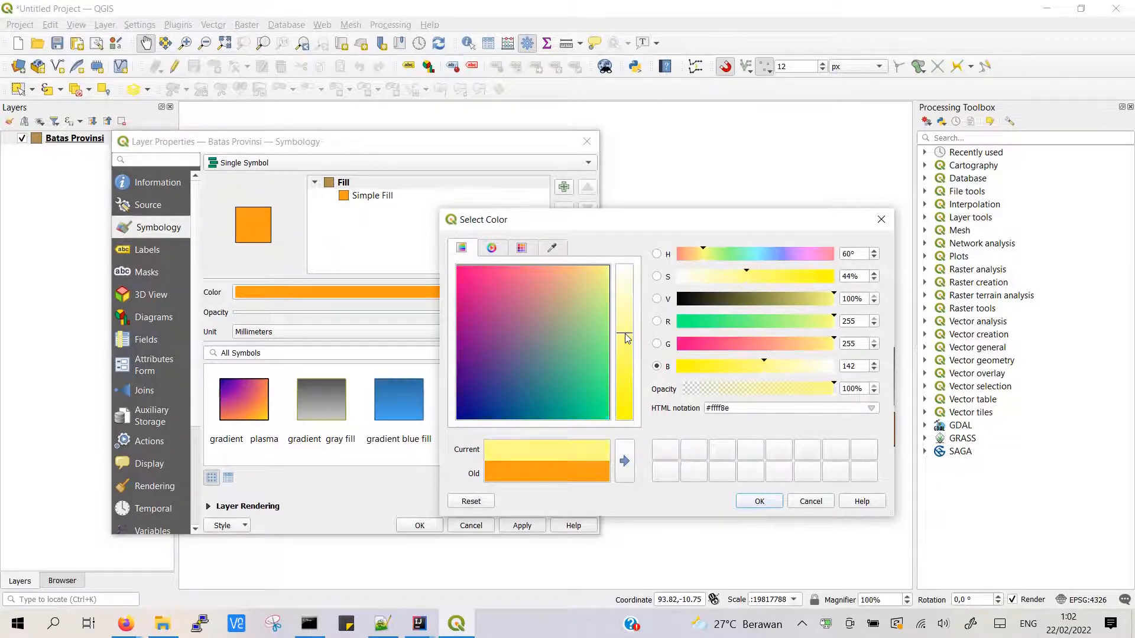
mouse_move(521, 293)
mouse_down()
mouse_move(519, 370)
mouse_move(526, 340)
mouse_move(507, 335)
mouse_move(557, 275)
mouse_move(566, 287)
mouse_up()
click(494, 247)
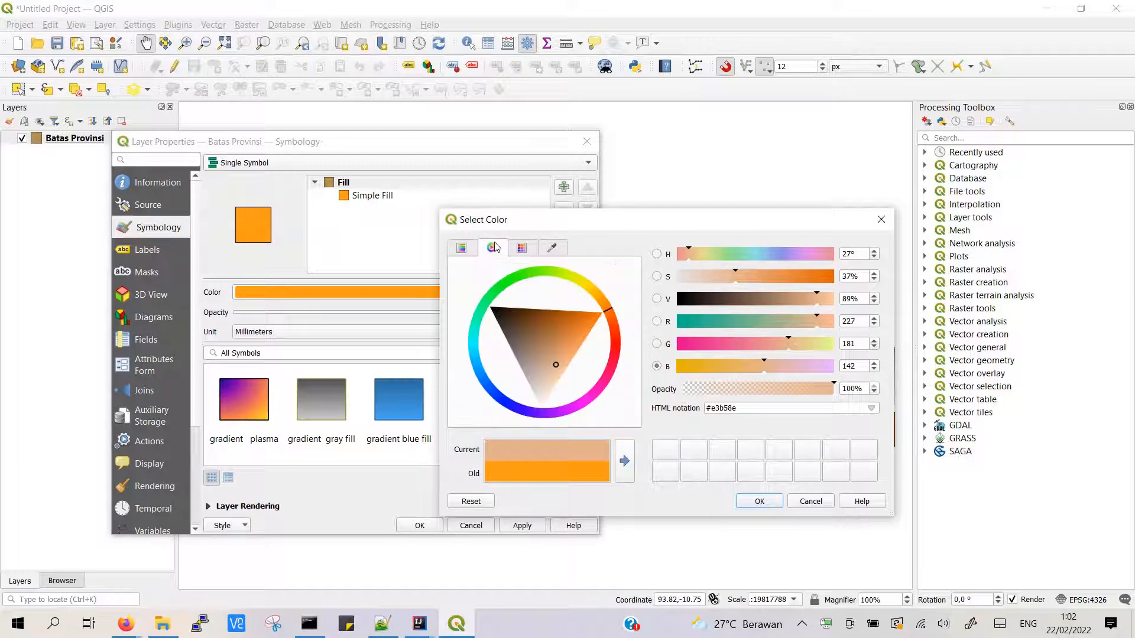
drag(571, 352, 596, 290)
click(607, 304)
click(476, 251)
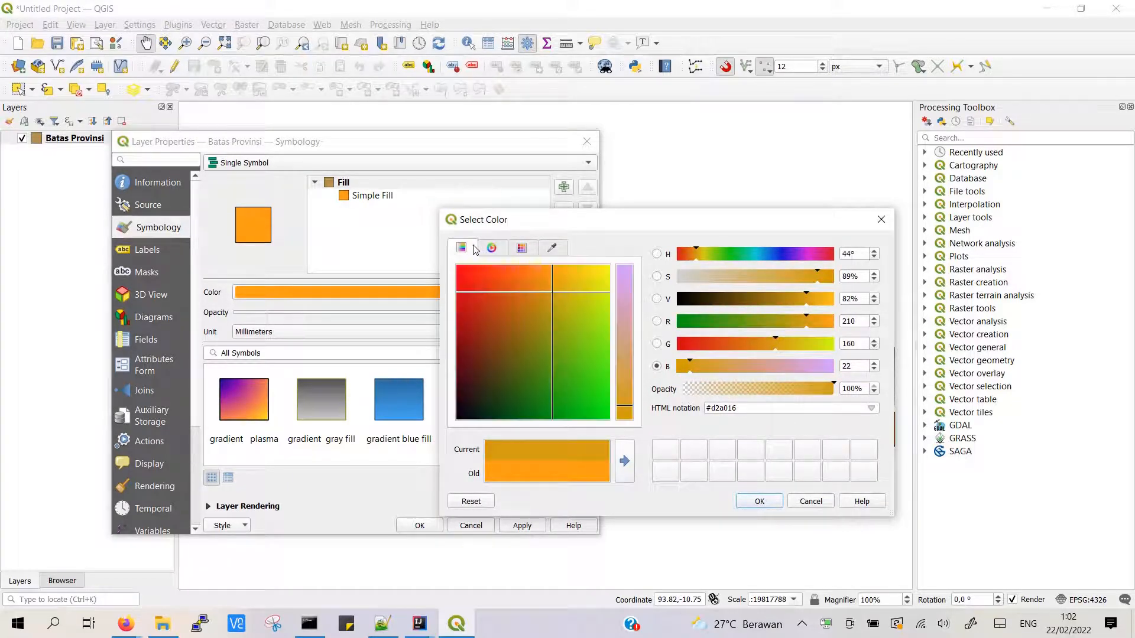
- Set the Batas Provinsi fill colour to the pale cream #fff8e2 and apply it to the layer
click(548, 286)
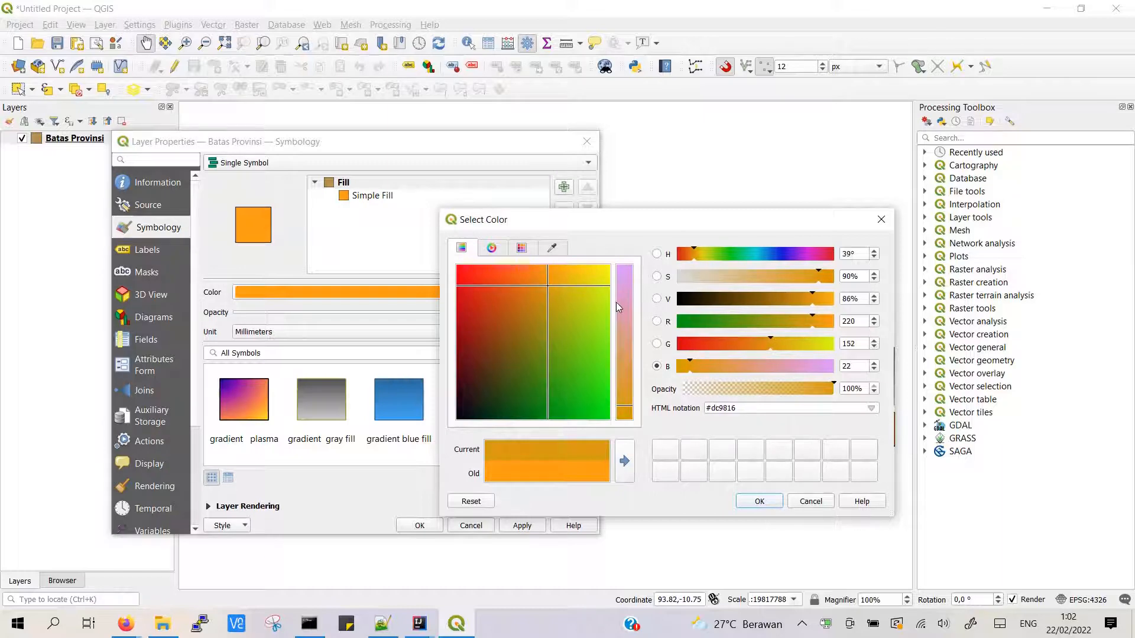
mouse_move(627, 277)
mouse_down()
mouse_move(625, 266)
mouse_move(622, 373)
mouse_up()
click(571, 273)
click(602, 269)
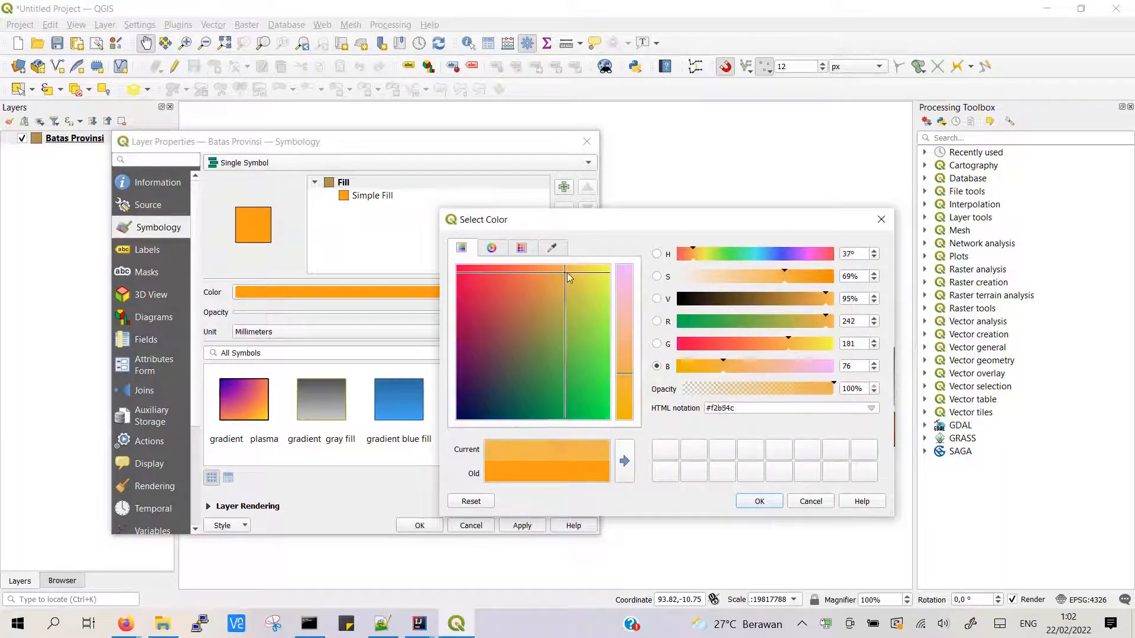
drag(603, 273, 608, 266)
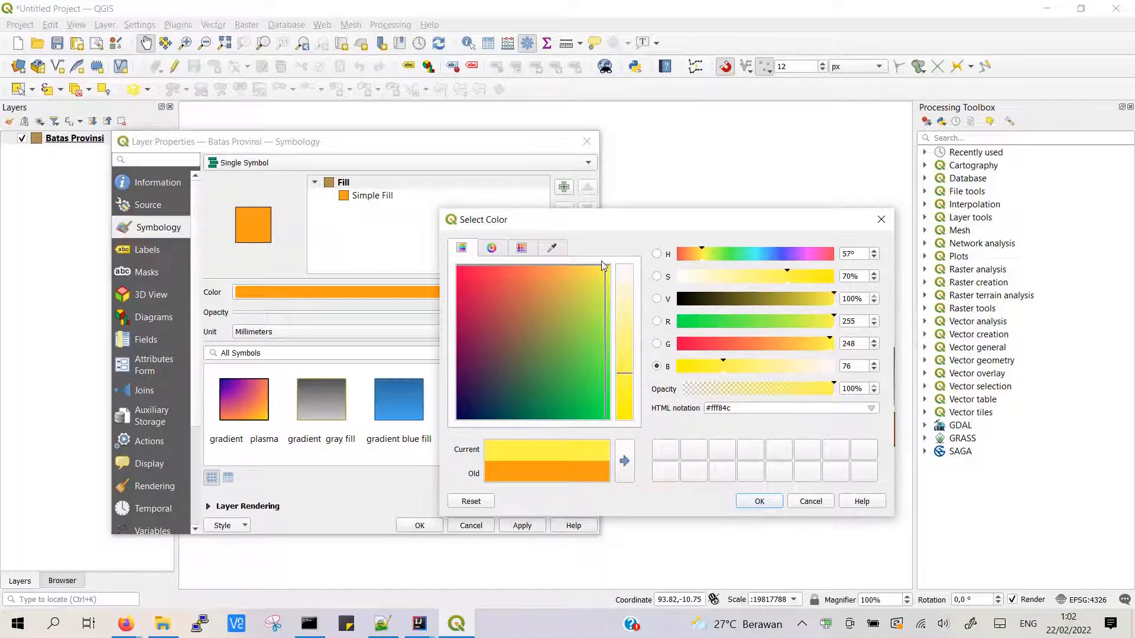
drag(626, 342, 629, 296)
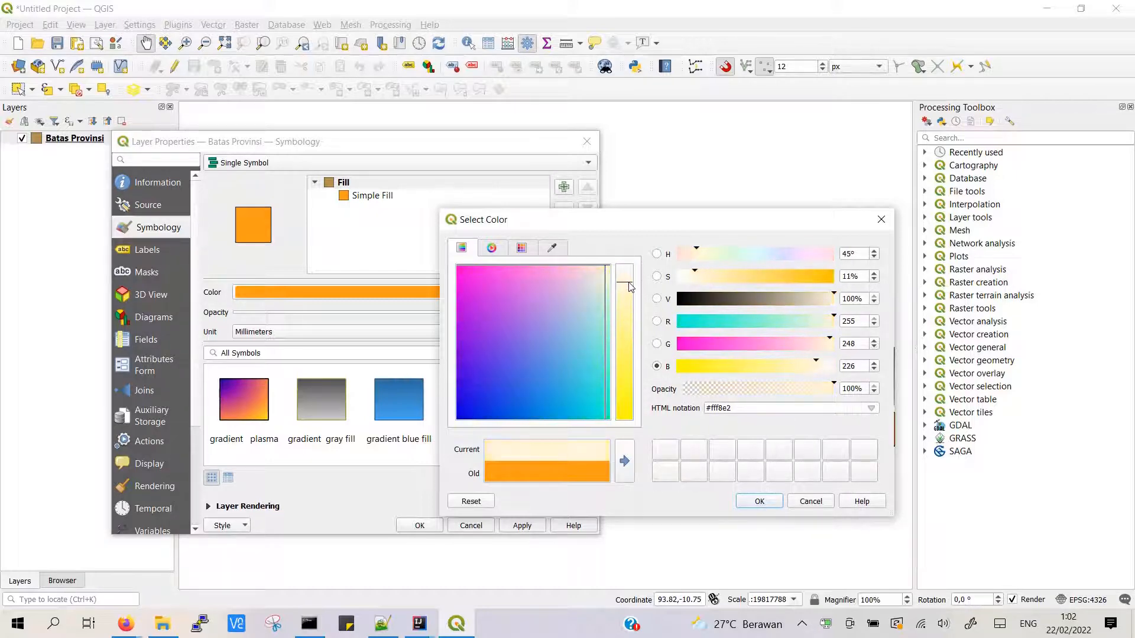
click(759, 502)
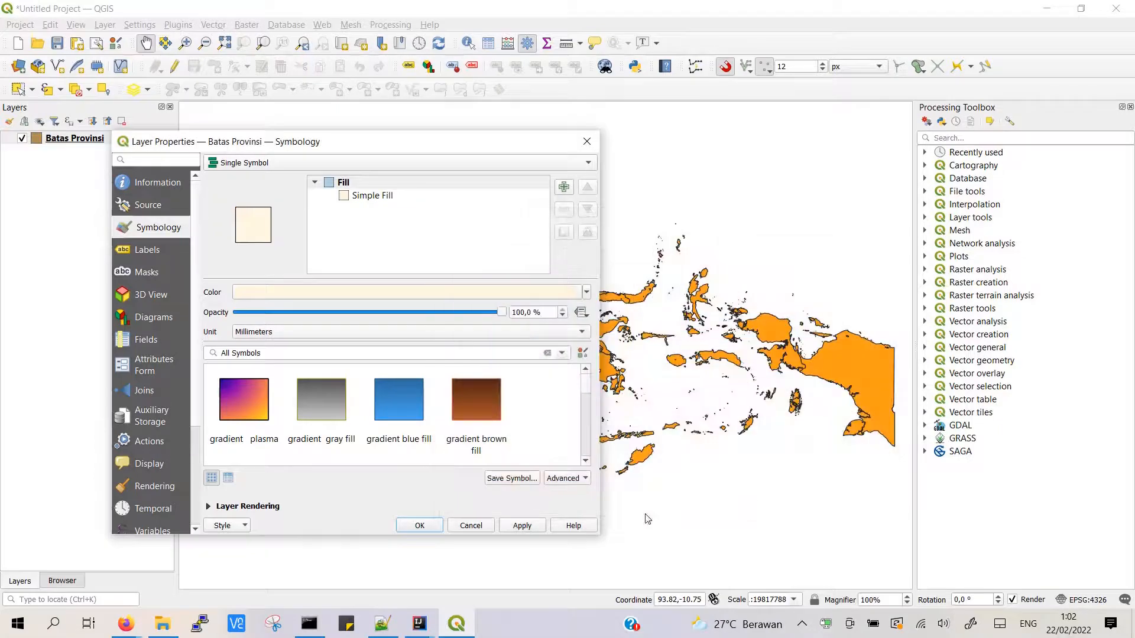
click(523, 526)
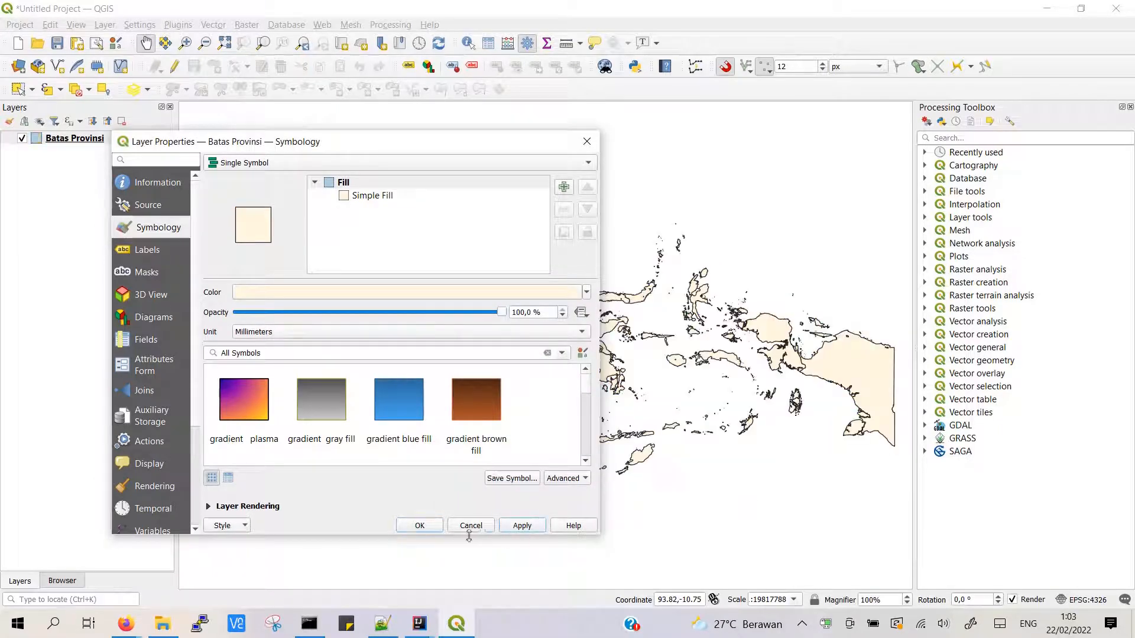
click(422, 524)
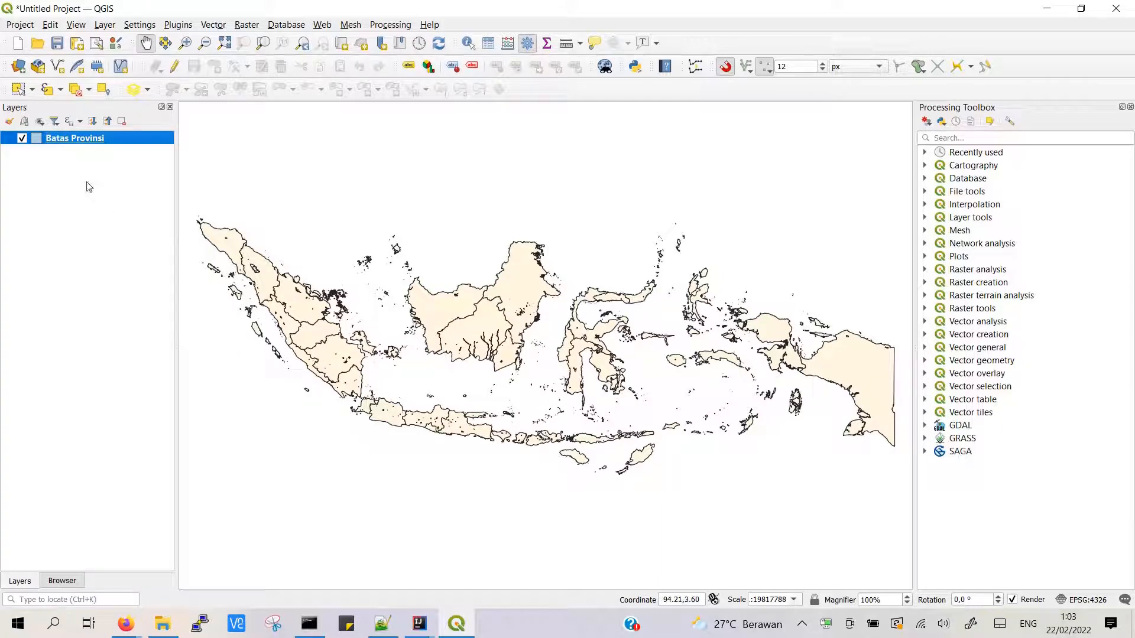
- Add bmkg_wilayah_perairan.json from the QGIS folder to the map as a layer
click(64, 581)
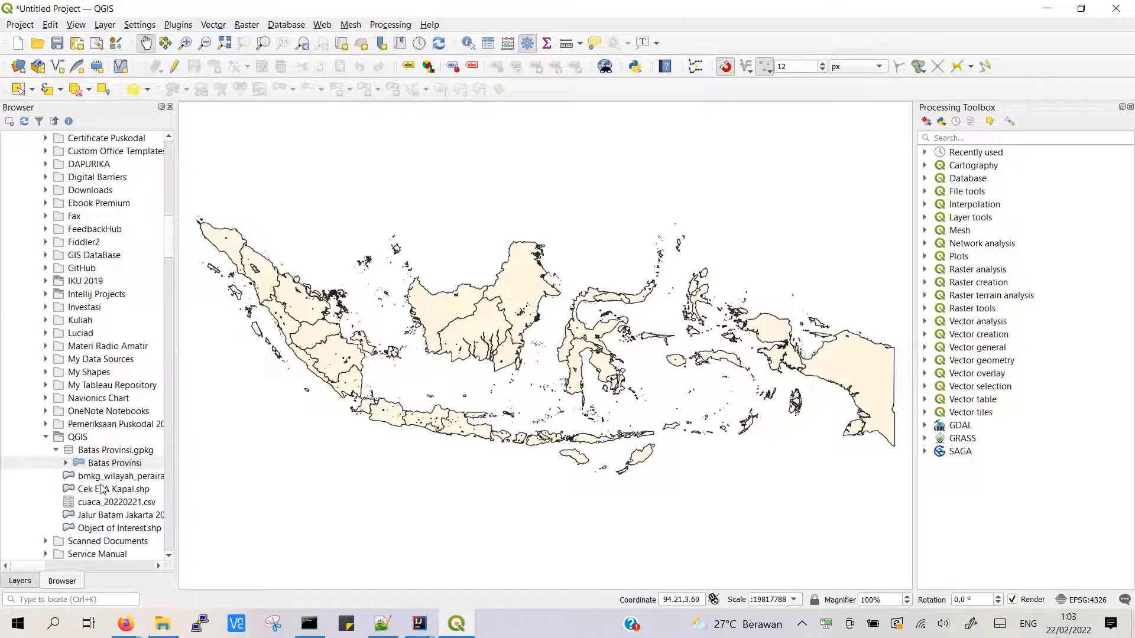
click(87, 477)
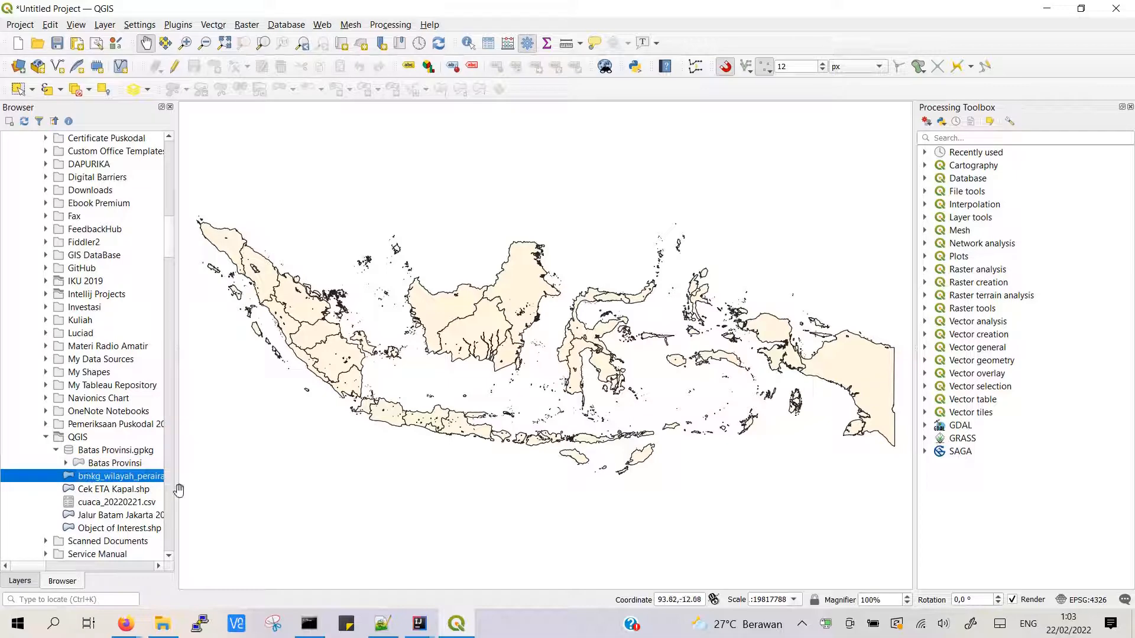
drag(177, 489, 207, 488)
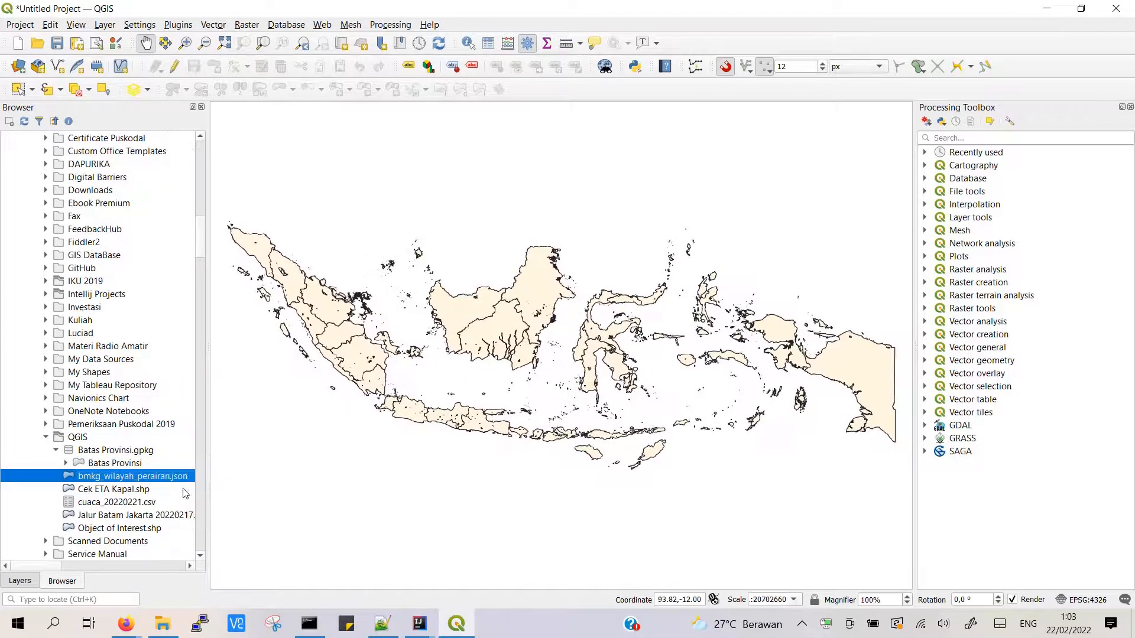
double_click(167, 479)
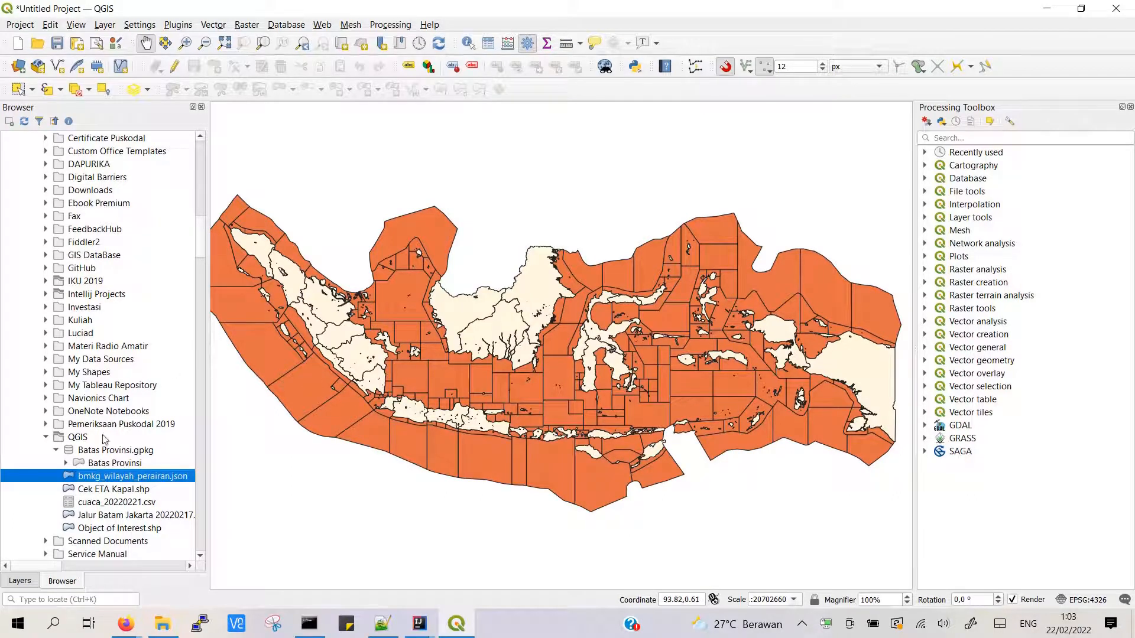
- Set the bmkg_wilayah_perairan layer's fill to the recent colour white (#ffffff) and apply it
click(27, 581)
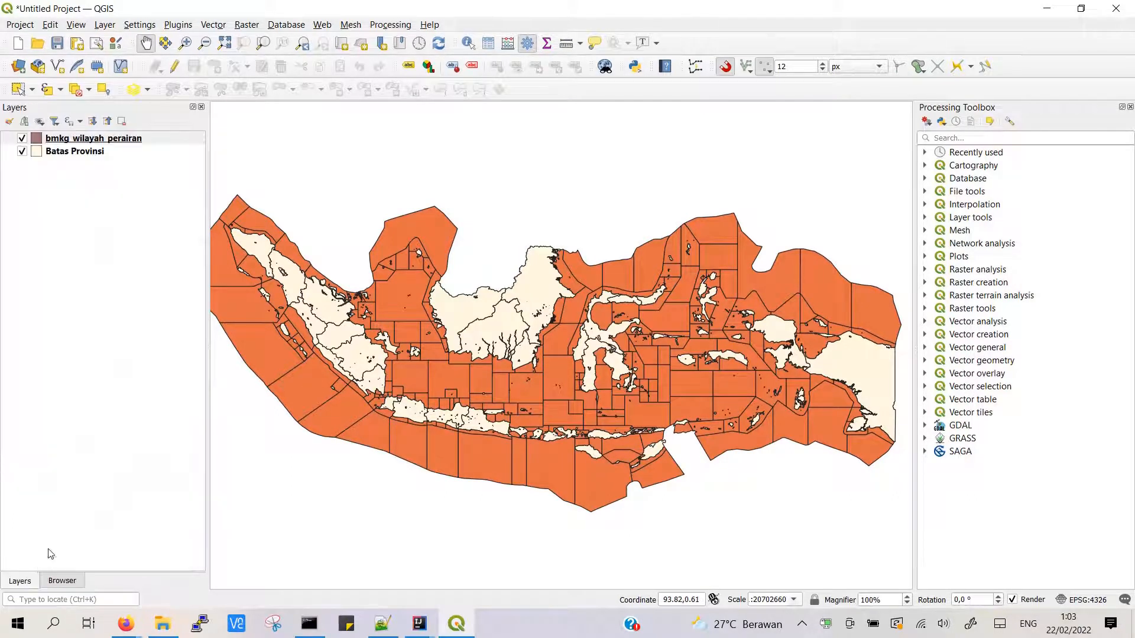
double_click(38, 140)
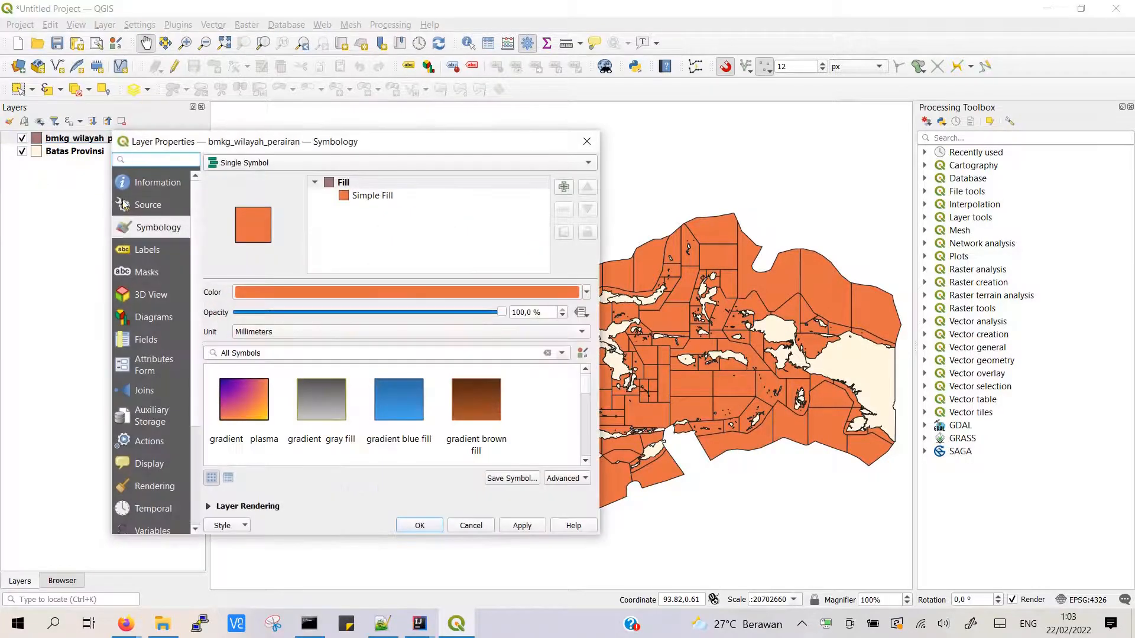
drag(281, 148, 754, 104)
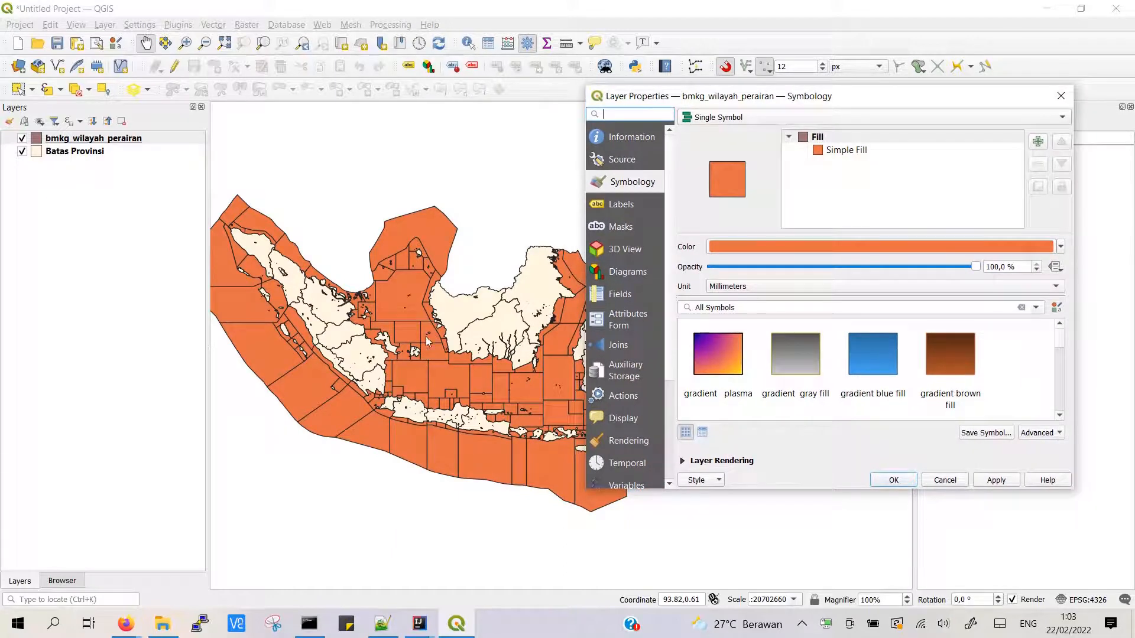
click(757, 239)
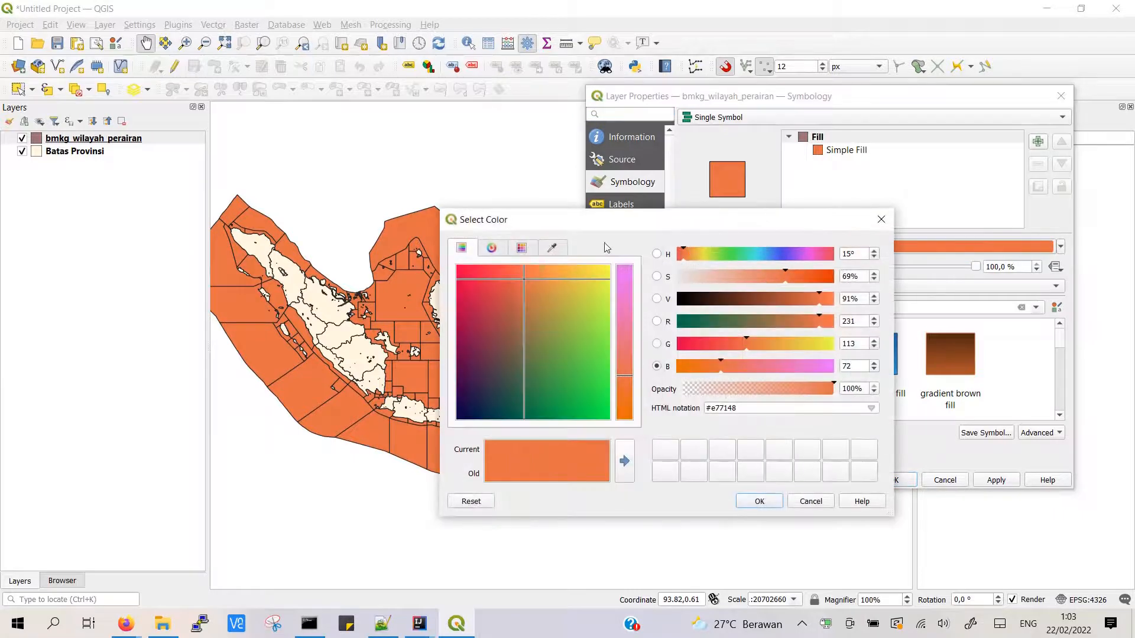
click(520, 248)
click(502, 324)
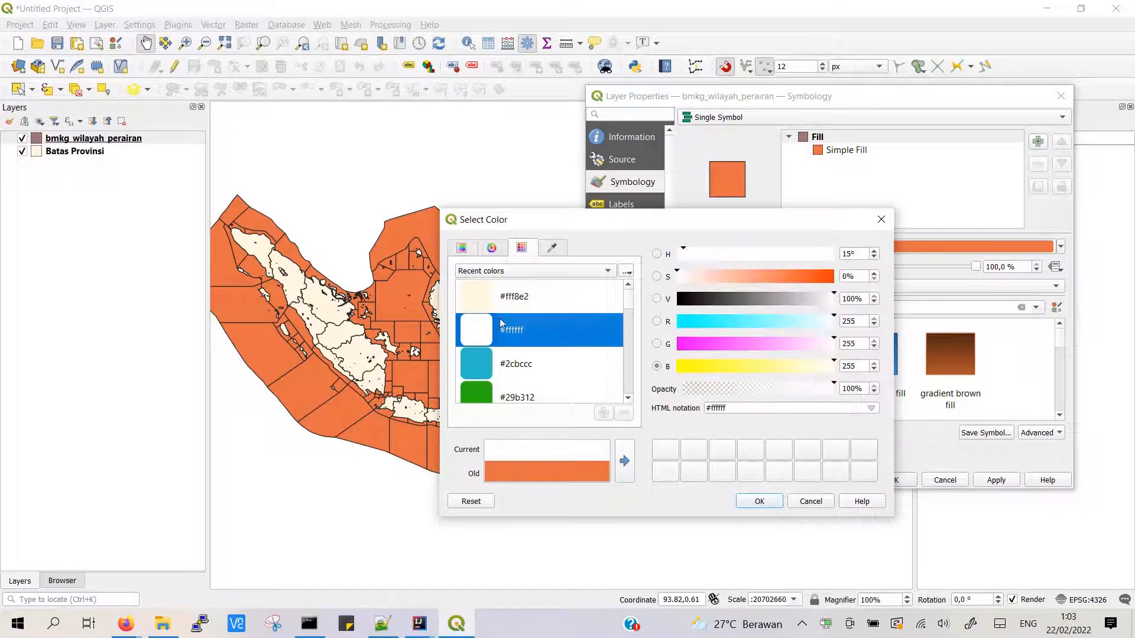
click(759, 501)
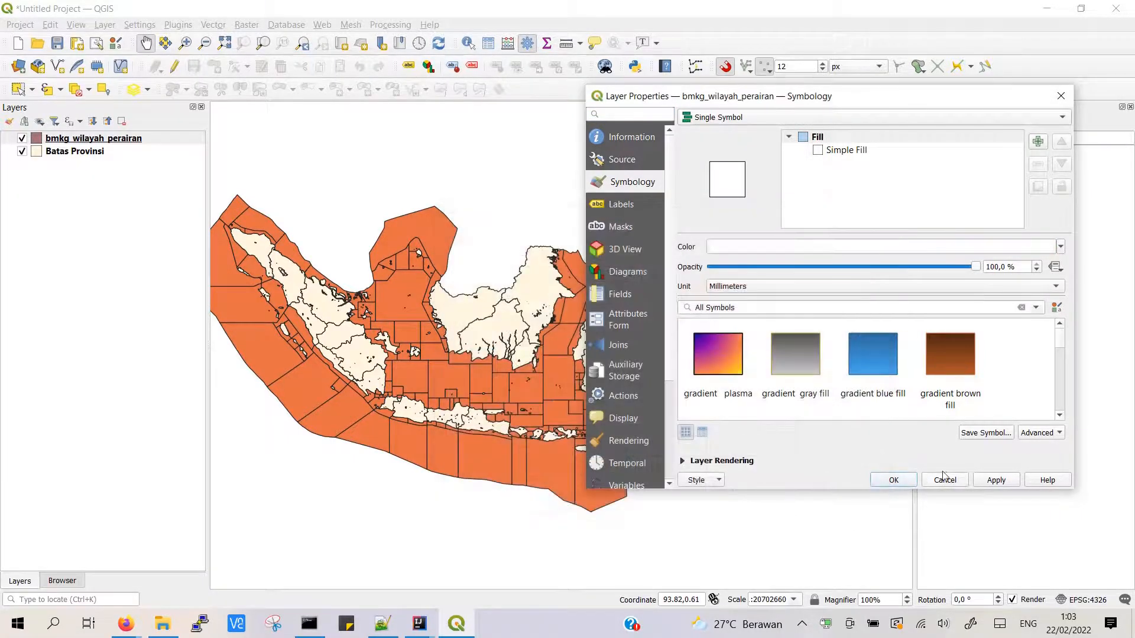
click(996, 480)
click(893, 480)
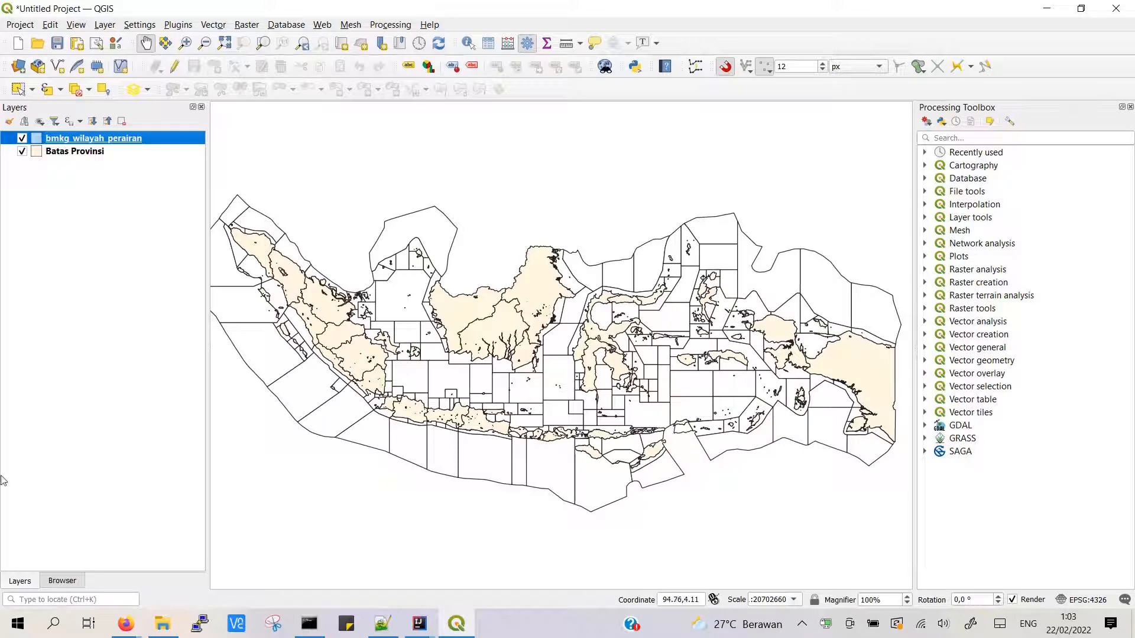
- Add the weather table cuaca_20220221.csv from the QGIS folder to the project
click(62, 581)
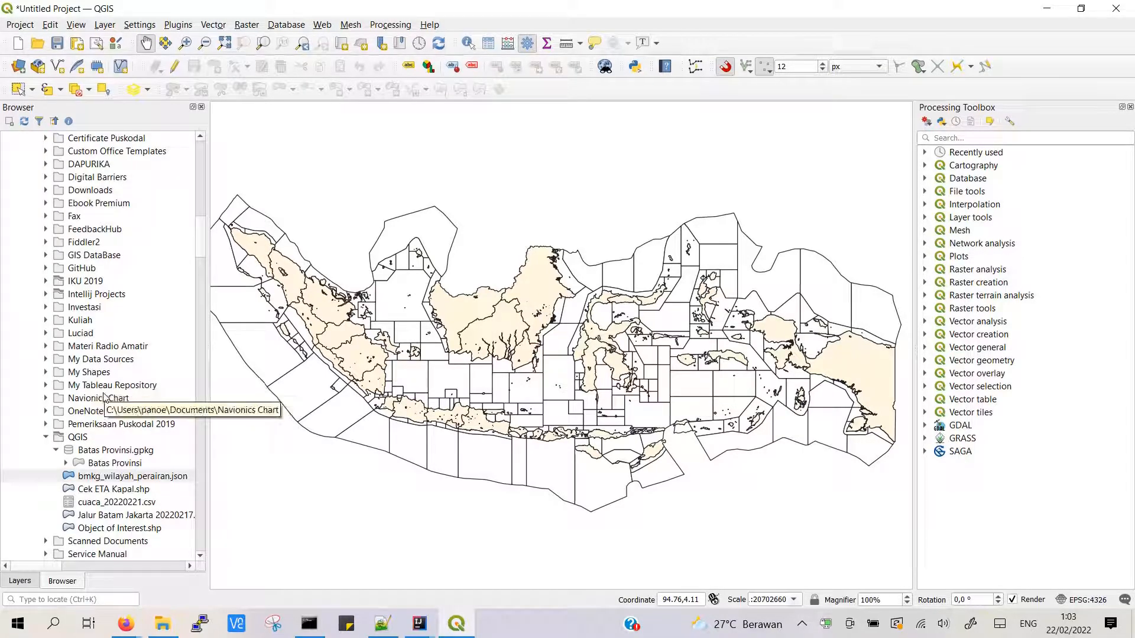
click(100, 503)
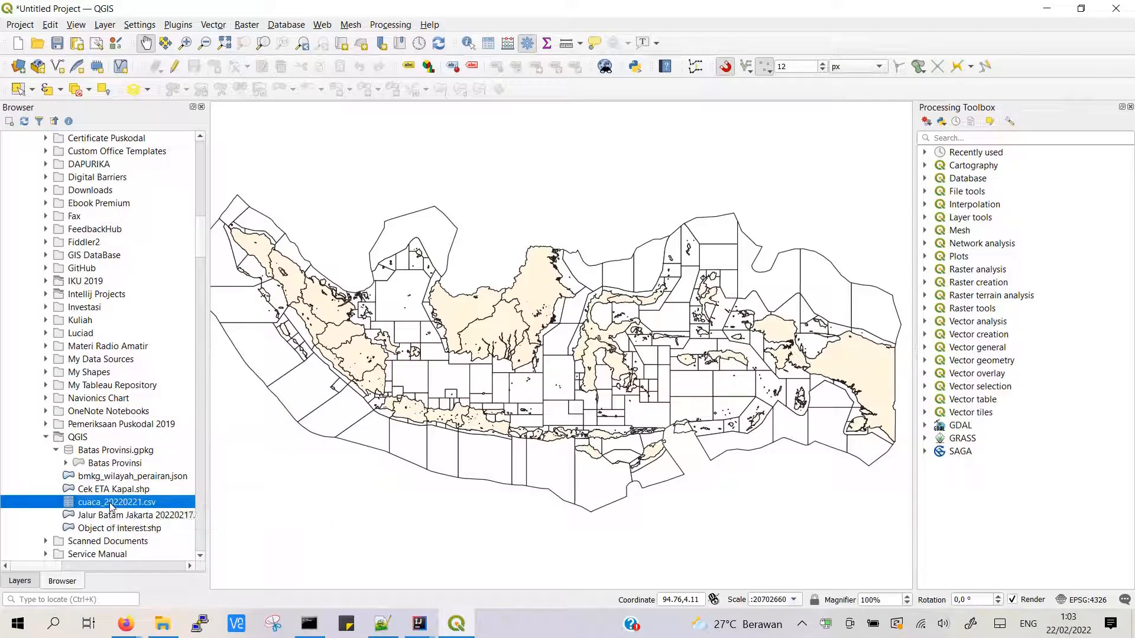
double_click(76, 504)
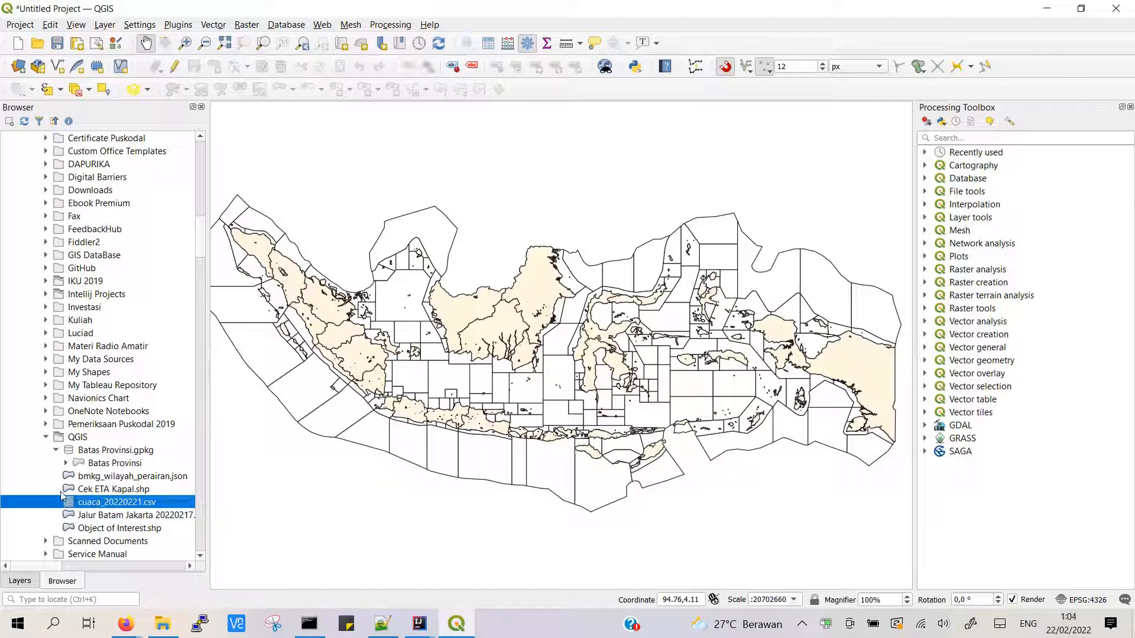
- Open the attribute table of cuaca_20220221 and widen the NAMA PERAIRAN and DIKELUARKAN columns
click(33, 581)
click(74, 138)
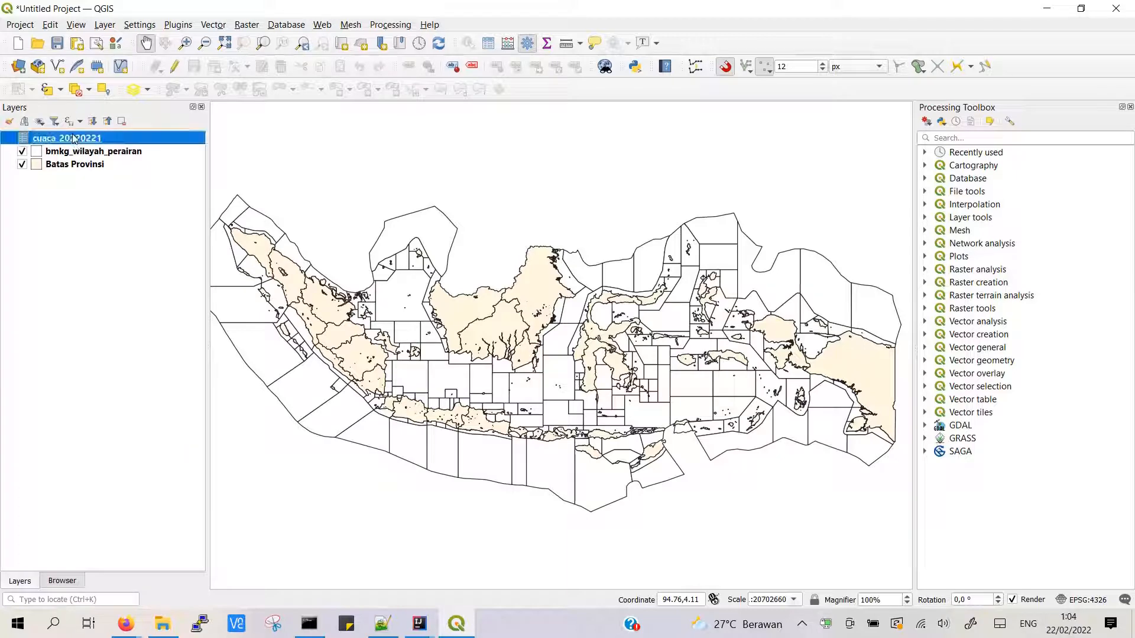
right_click(74, 139)
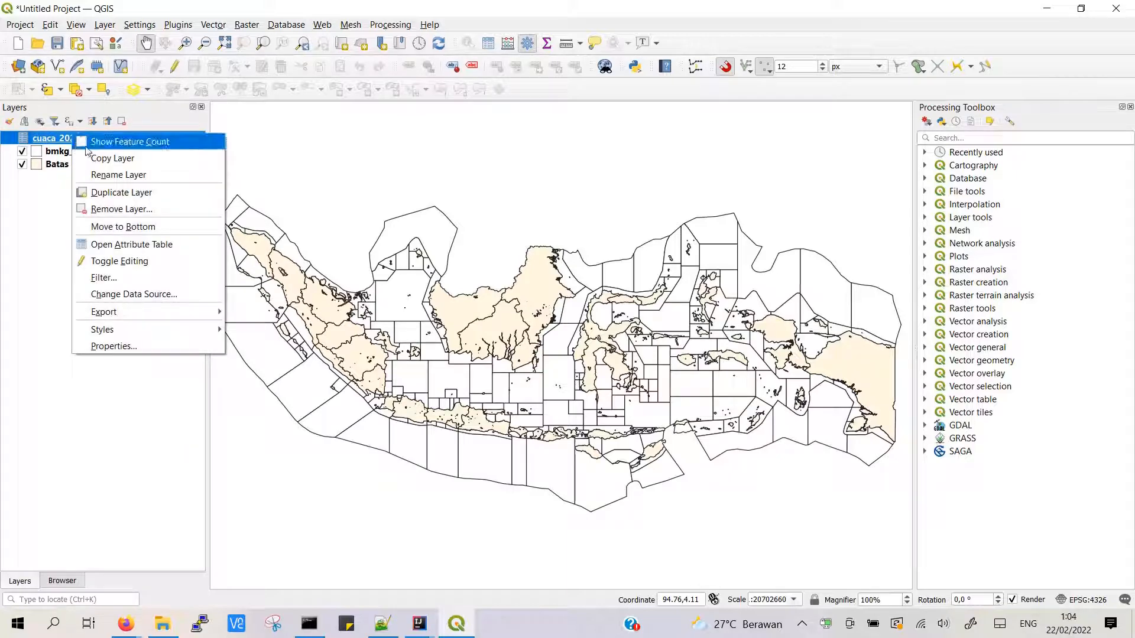
click(134, 240)
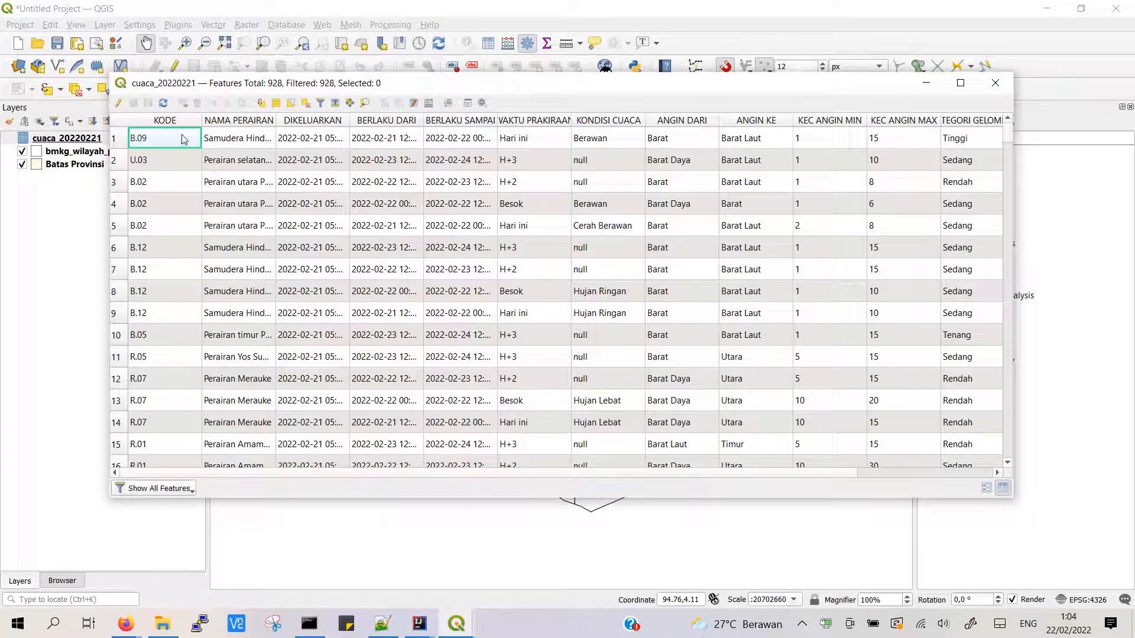
drag(275, 120, 307, 120)
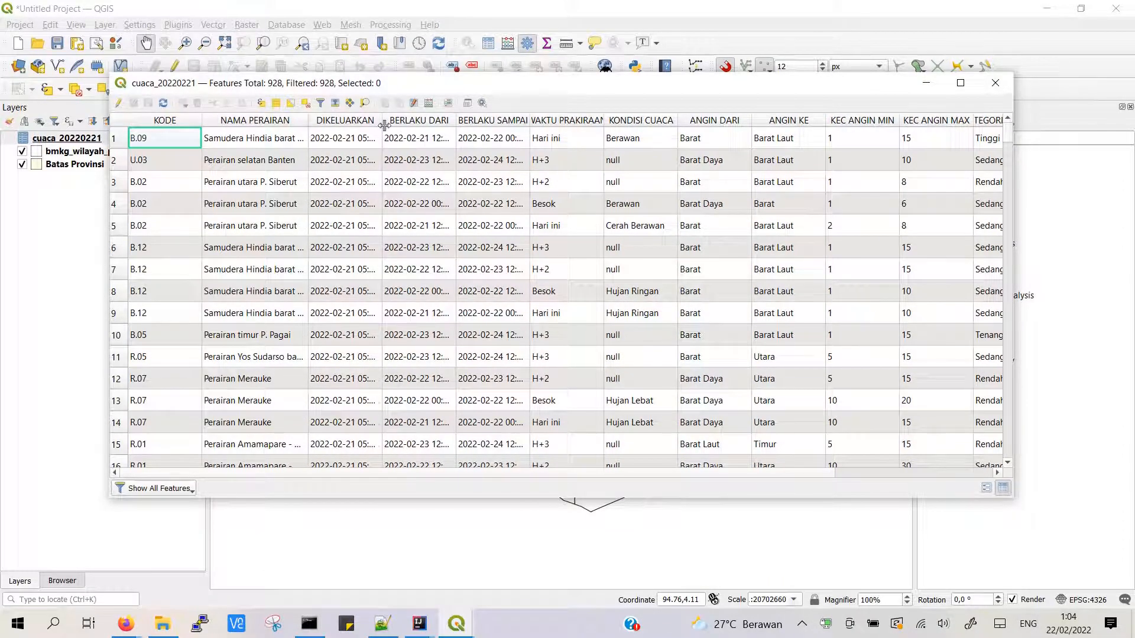
drag(382, 120, 391, 120)
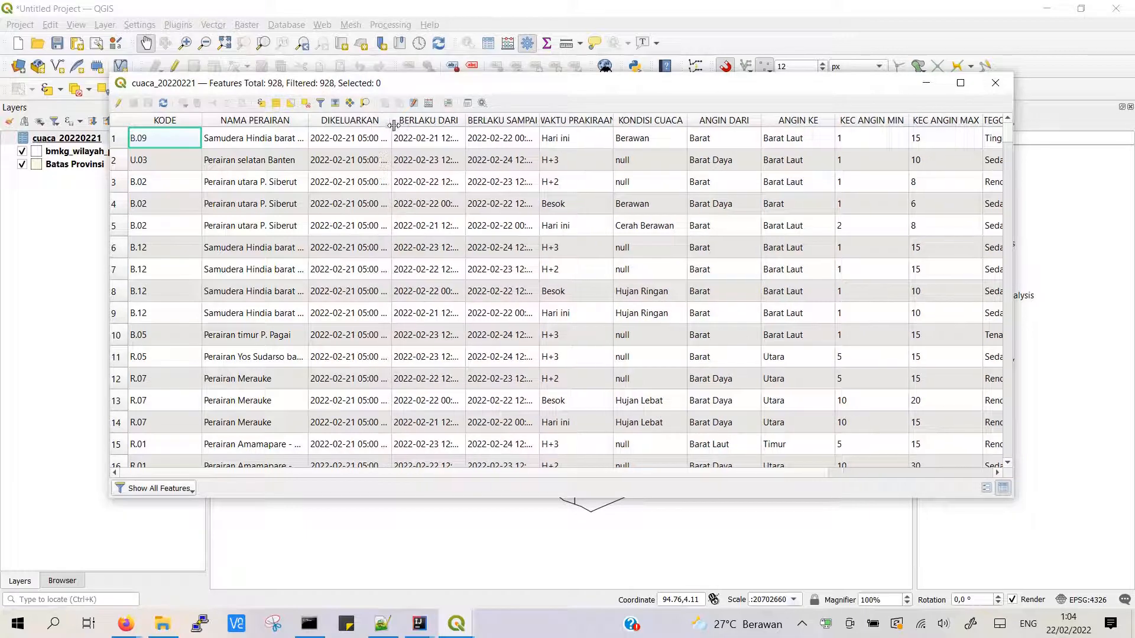
- Examine the forecast period, wind, wave and warning columns of the cuaca_20220221 records, then close the table
click(585, 142)
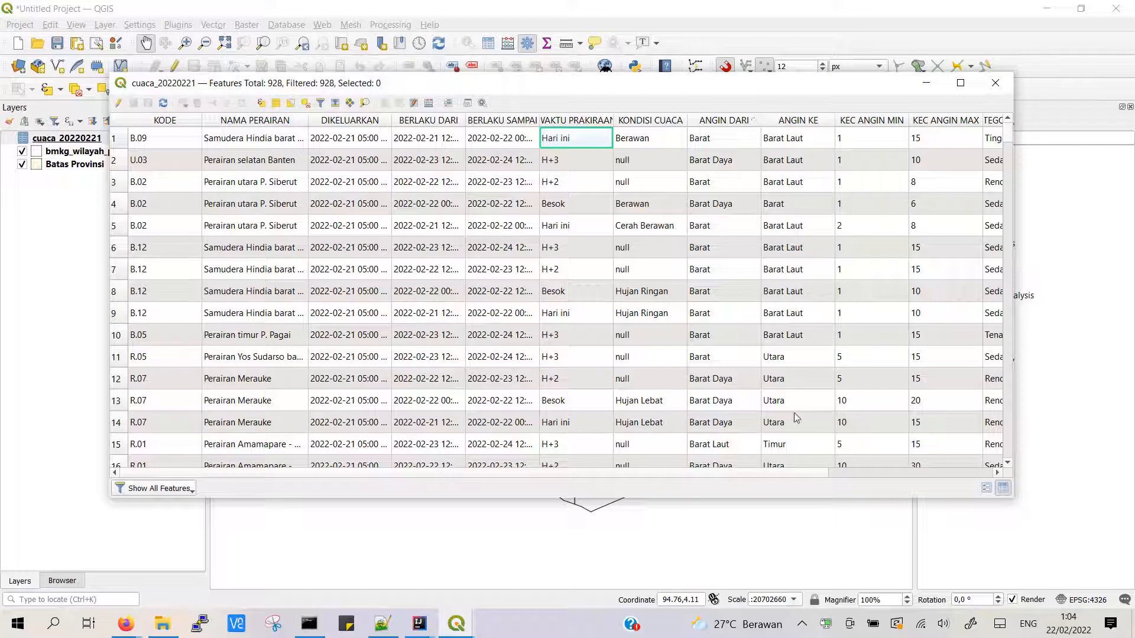
click(695, 467)
key(Page_Down)
key(Page_Down)
key(Right)
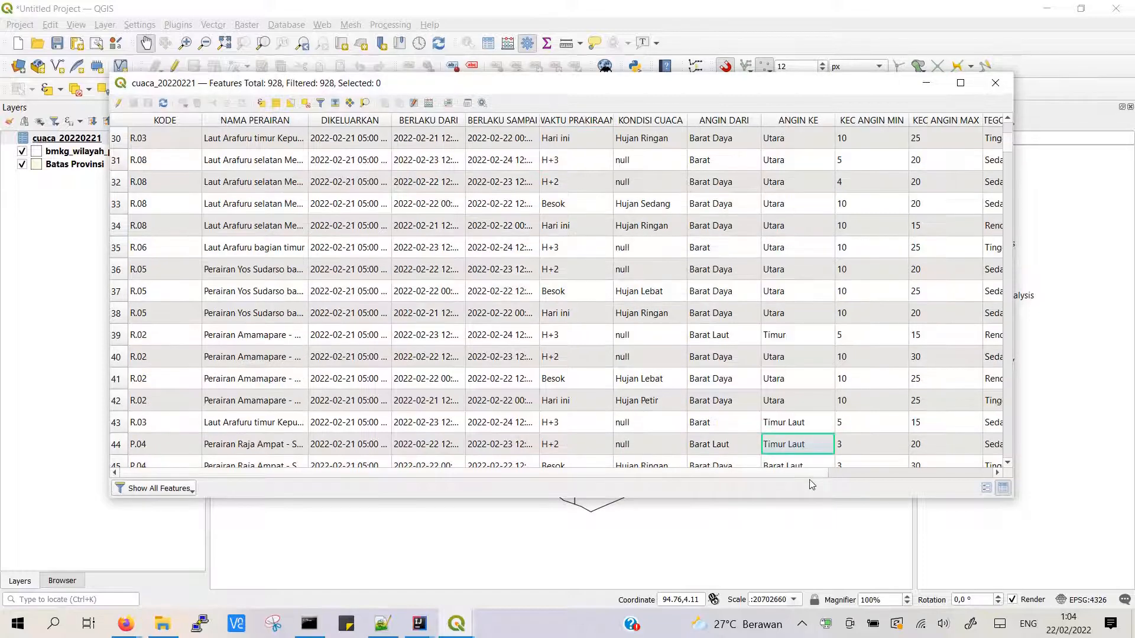
drag(844, 474, 885, 474)
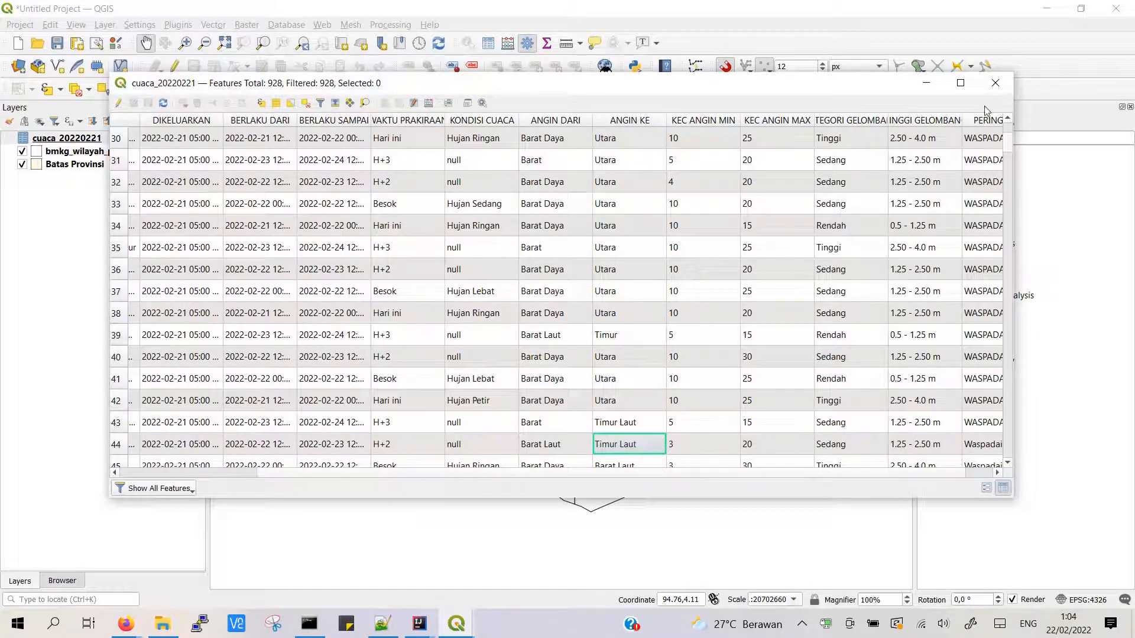
click(995, 83)
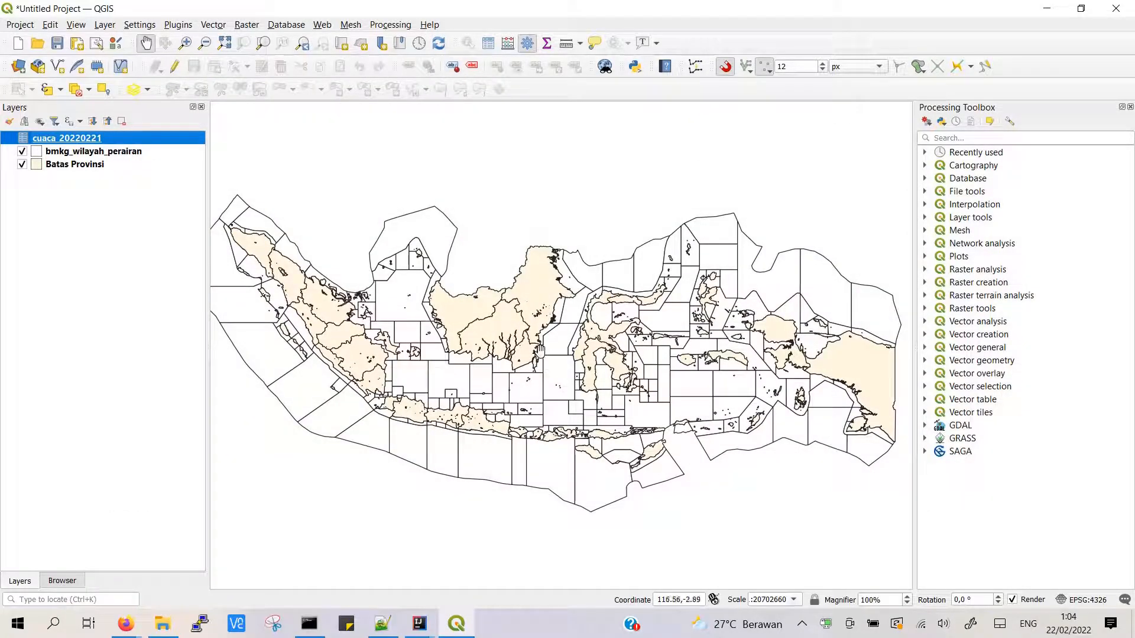
- Narrow the Processing Toolbox to enlarge the map area and fit the map to the bmkg_wilayah_perairan layer's extent
scroll(442, 324, down, 1)
scroll(442, 324, up, 1)
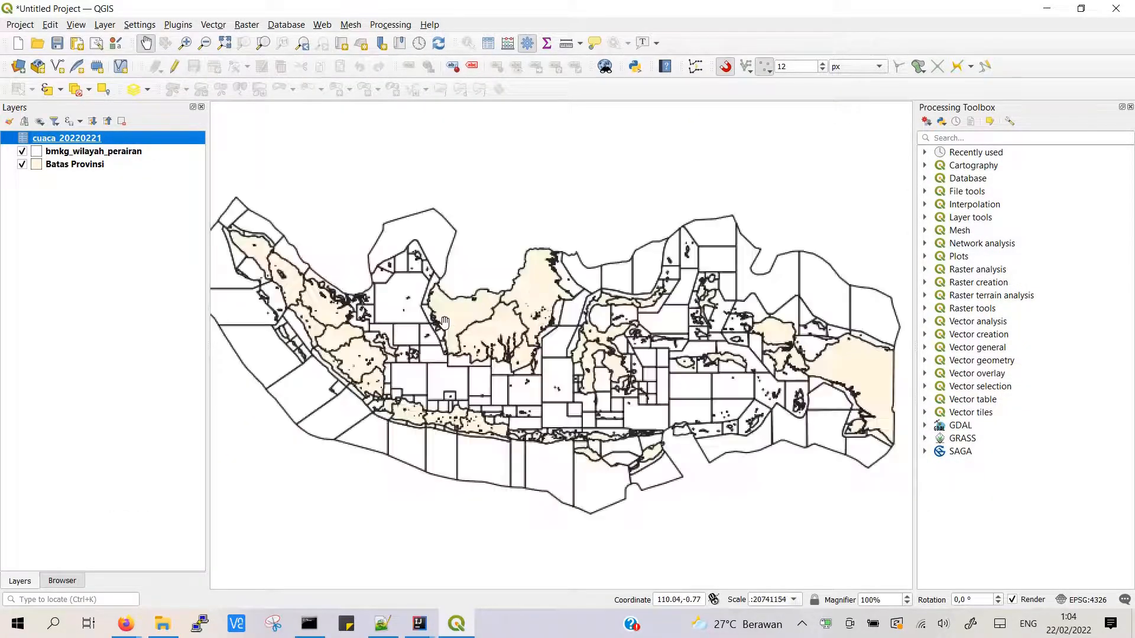
mouse_move(425, 317)
mouse_down()
mouse_move(447, 315)
mouse_move(438, 318)
mouse_up()
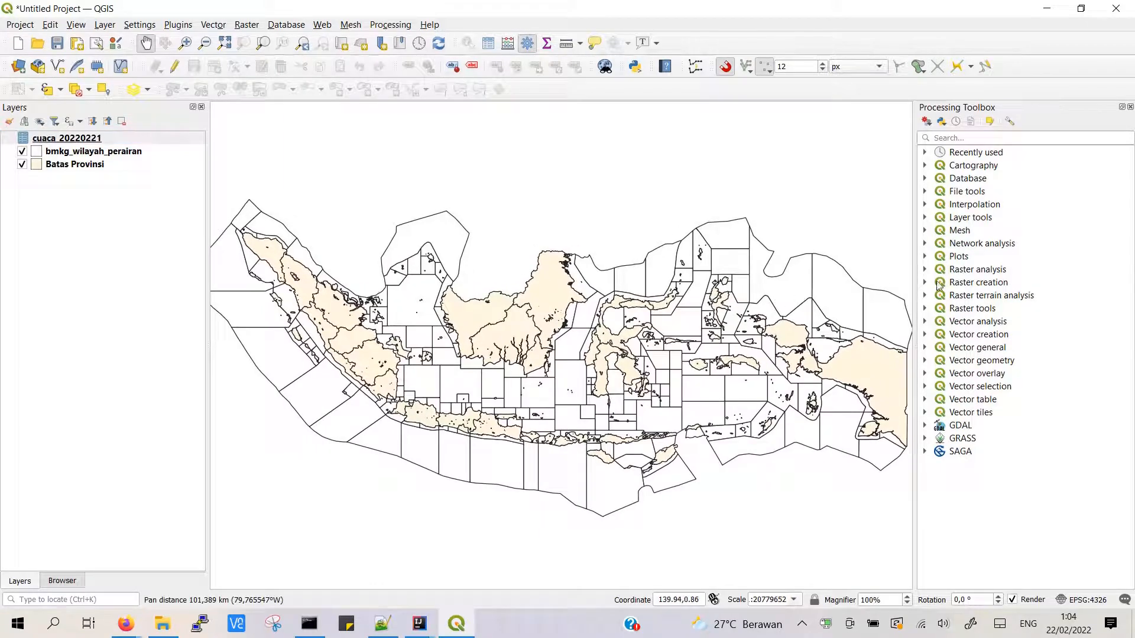
drag(909, 271, 1005, 290)
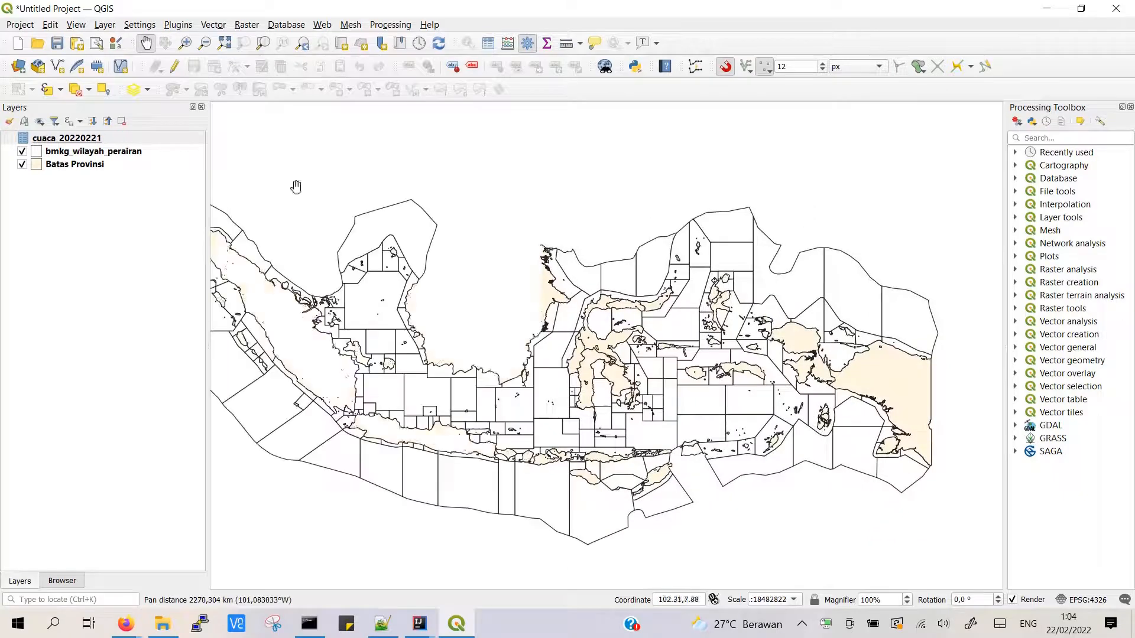
click(121, 152)
right_click(123, 152)
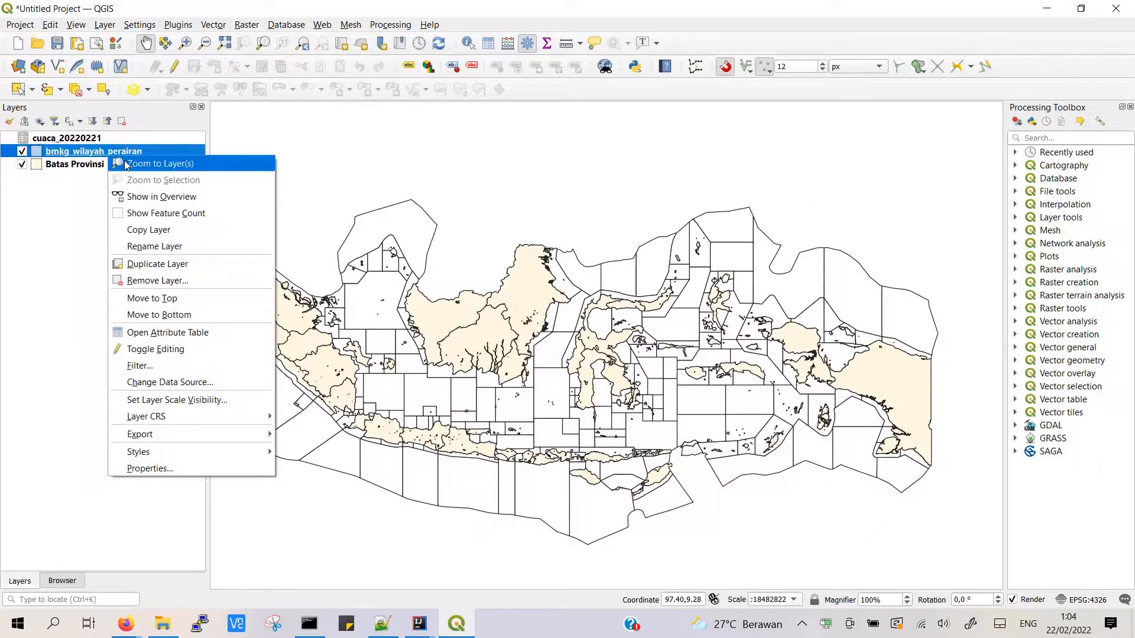
click(157, 160)
- Review the cuaca_20220221 attribute records, then close the table
click(68, 139)
right_click(67, 138)
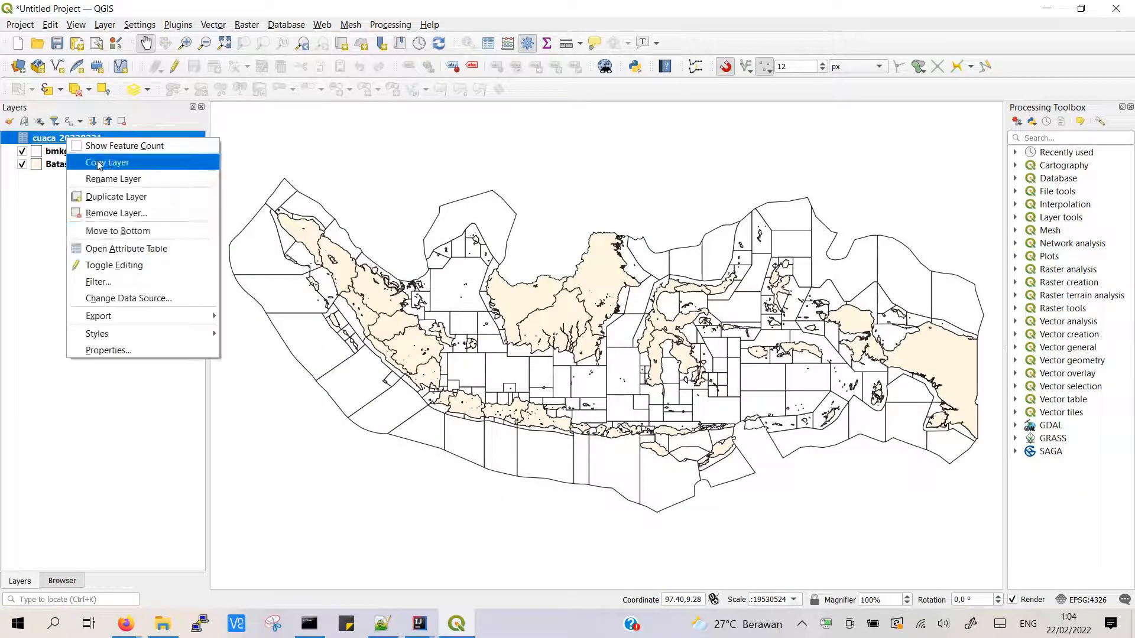
click(152, 249)
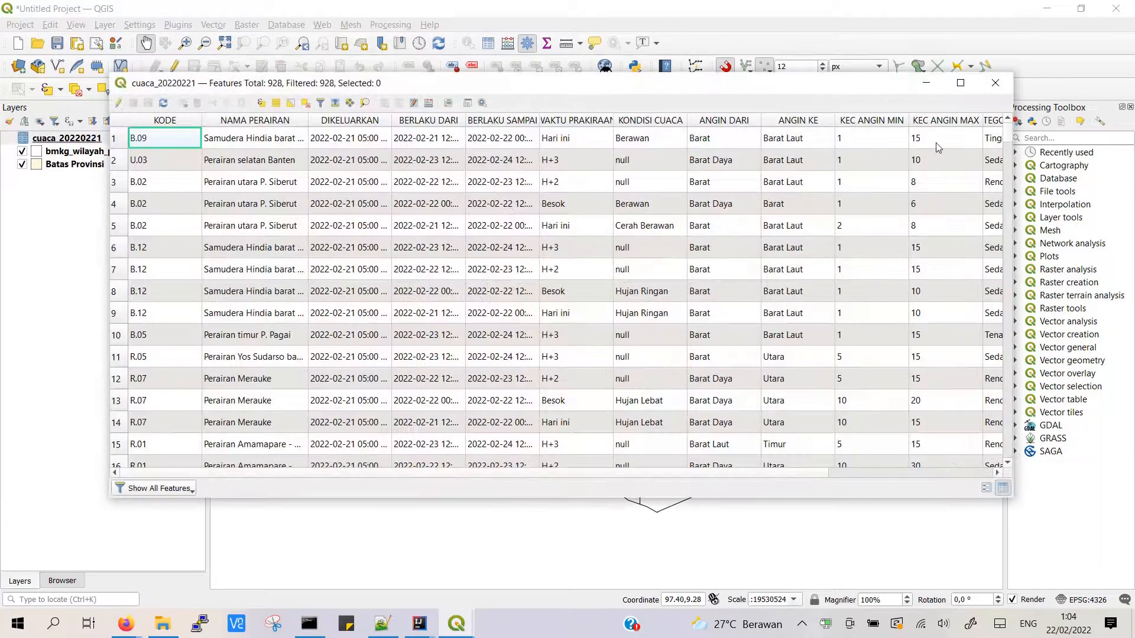
click(996, 83)
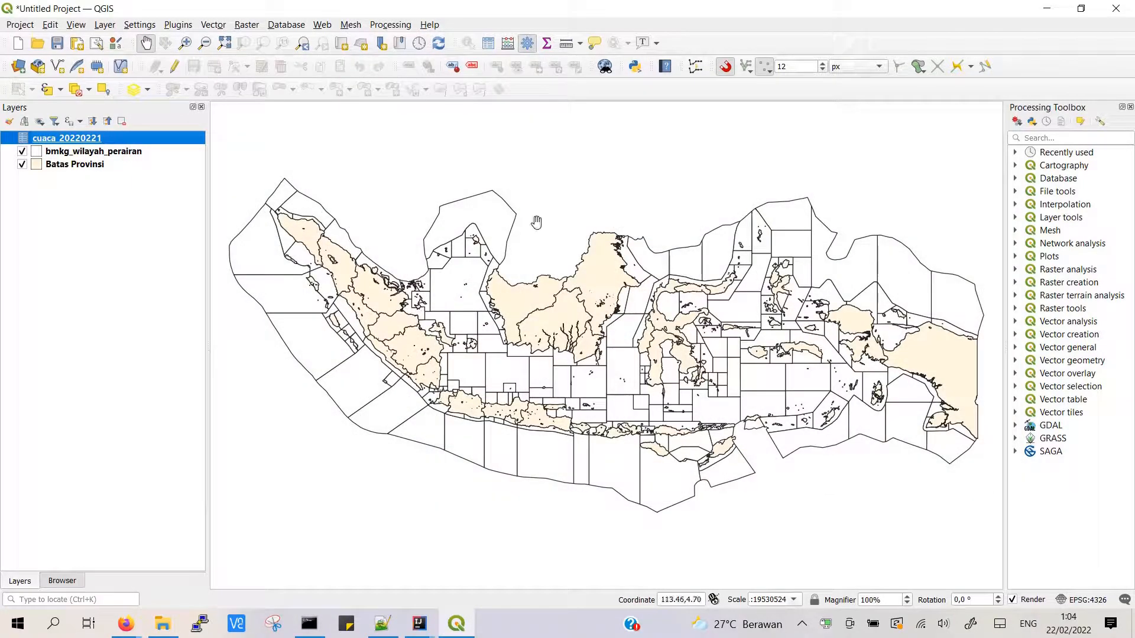
- Reopen the cuaca_20220221 attribute table, examine the wind, wave category, wave height and warning columns, then close it
right_click(887, 442)
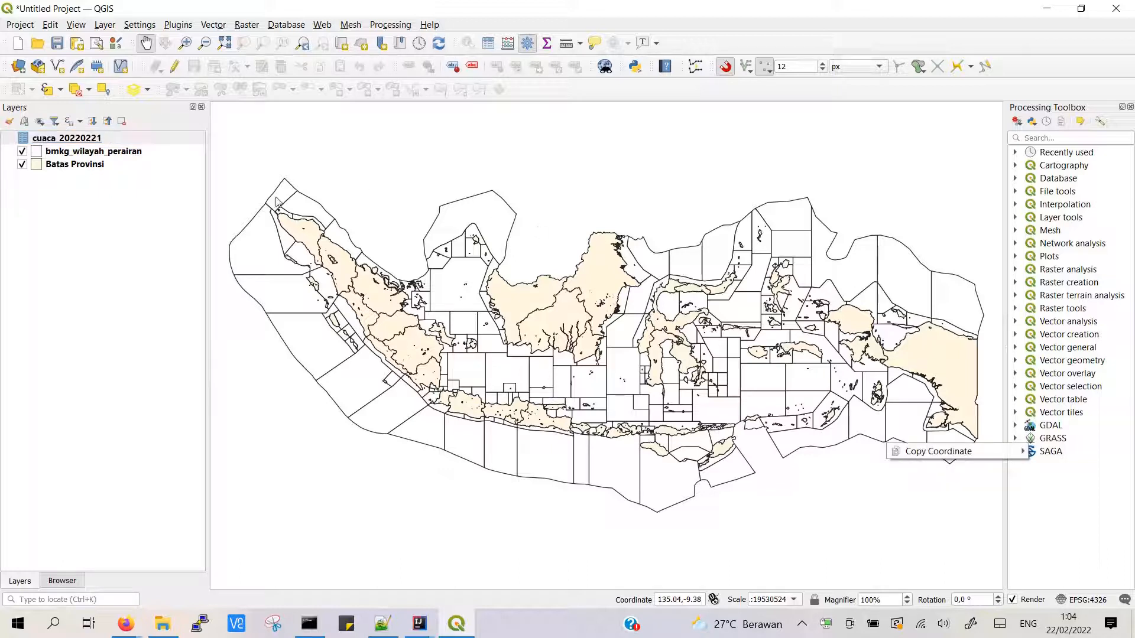
click(145, 152)
right_click(145, 152)
right_click(141, 141)
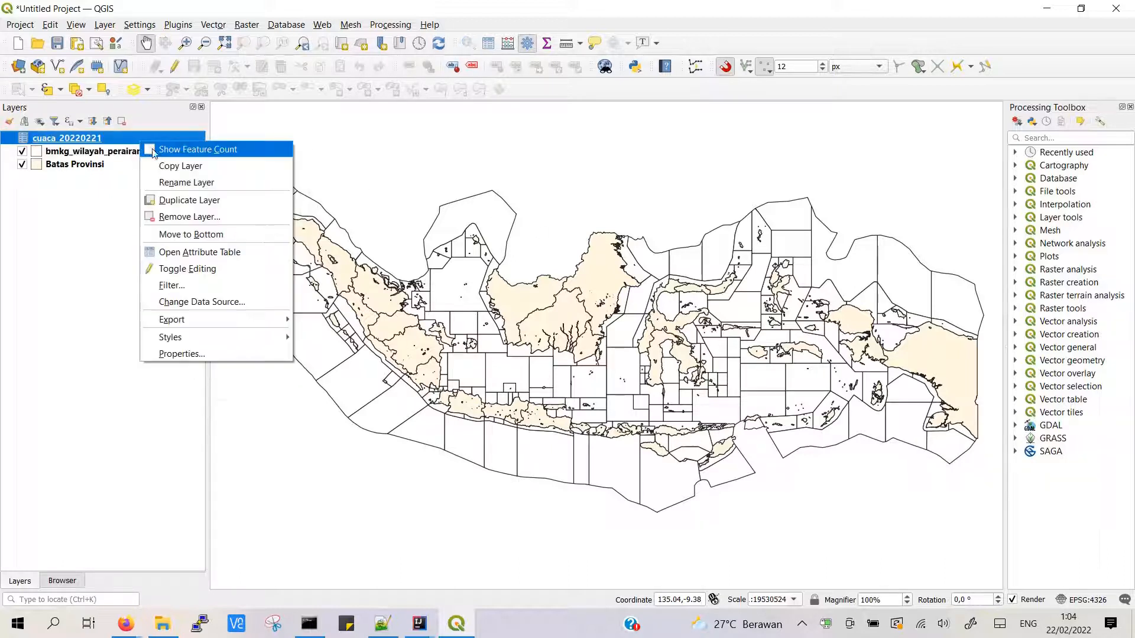
click(155, 251)
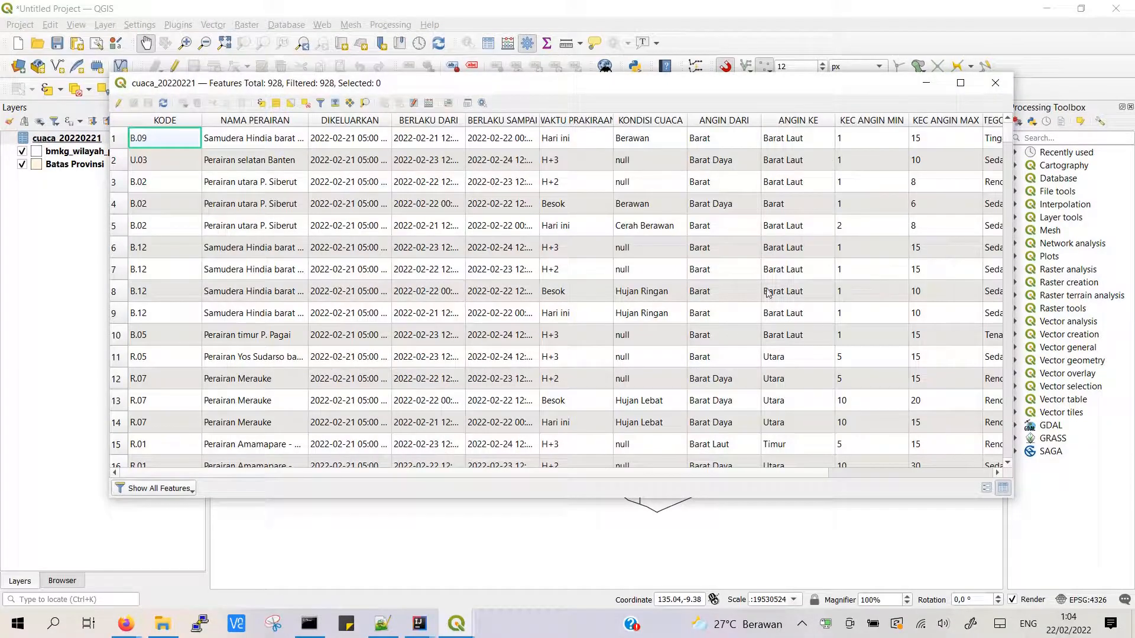
drag(553, 473, 787, 491)
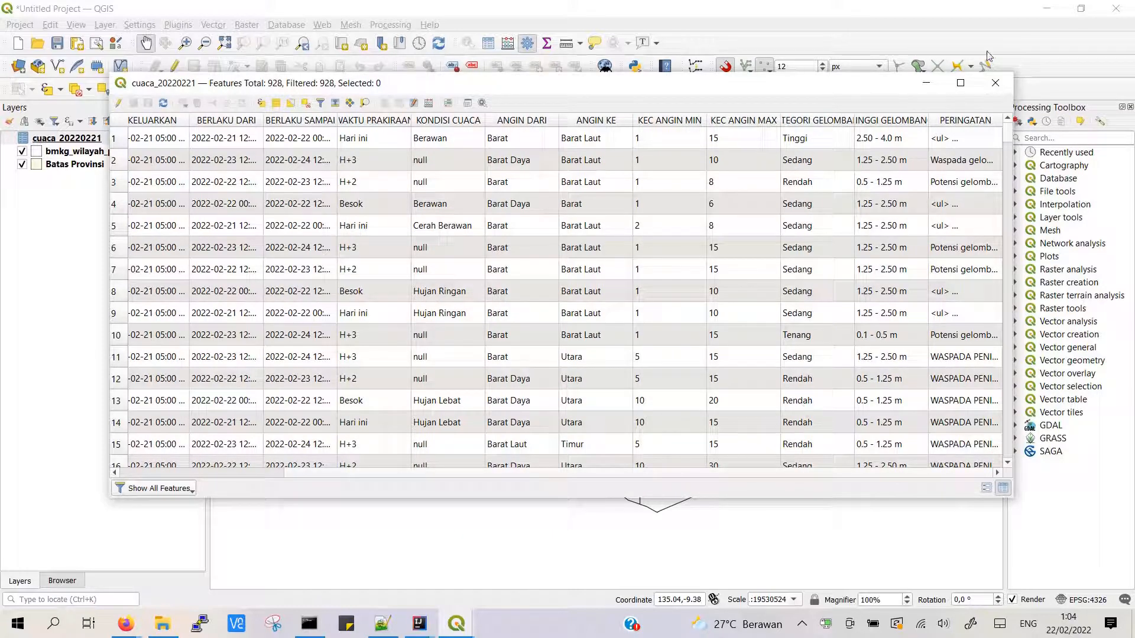
click(995, 83)
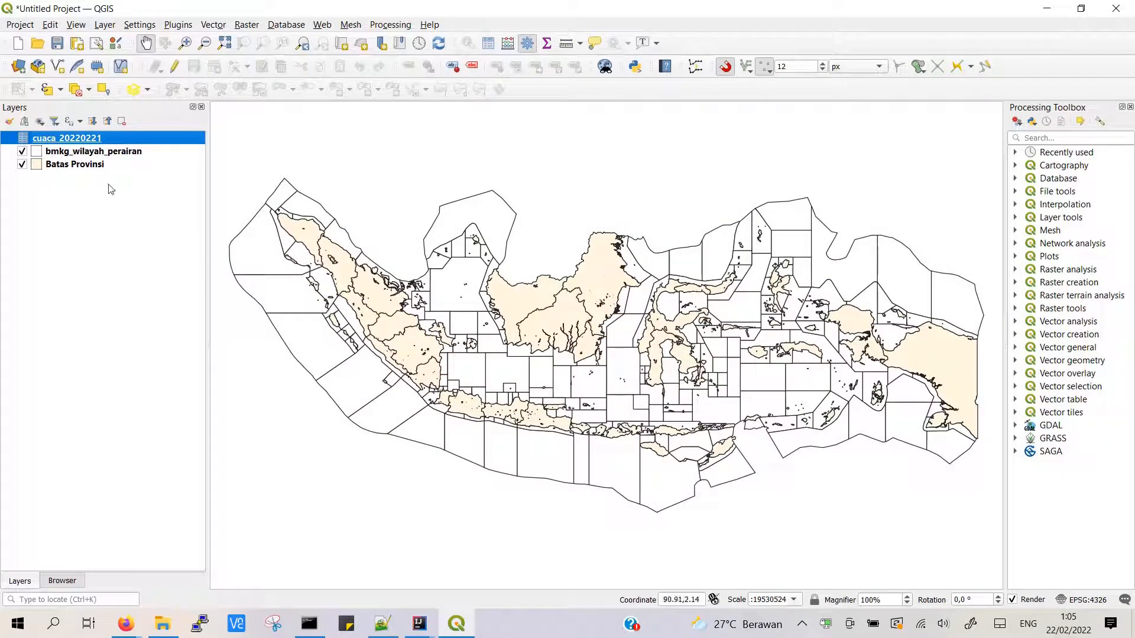
- View the symbology properties of the bmkg_wilayah_perairan layer, then close them without making changes
click(42, 155)
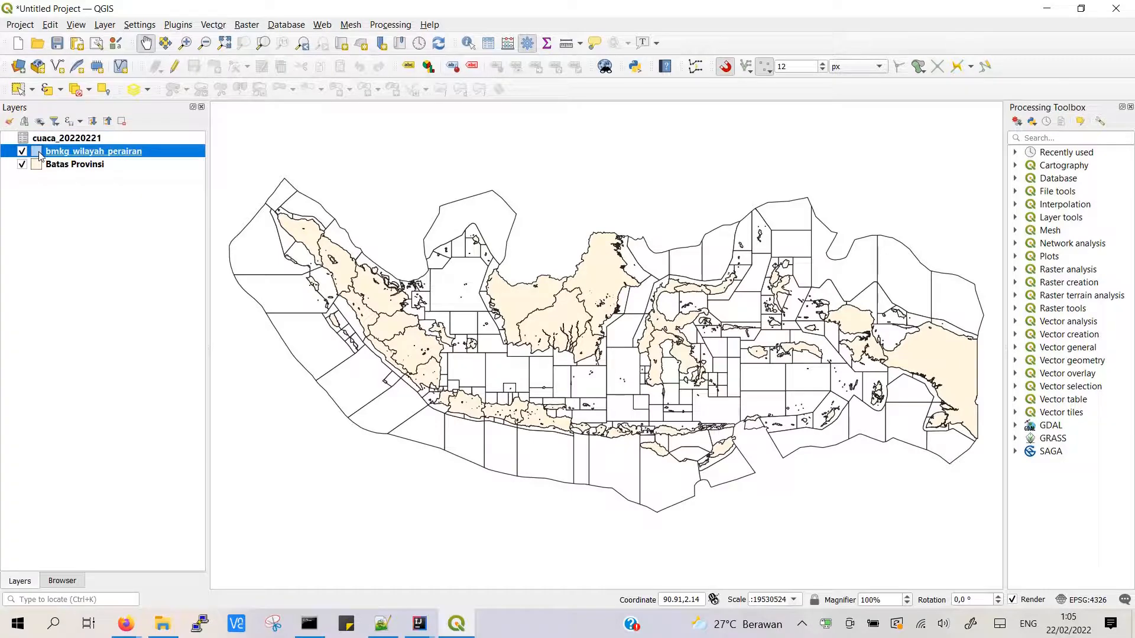
double_click(40, 155)
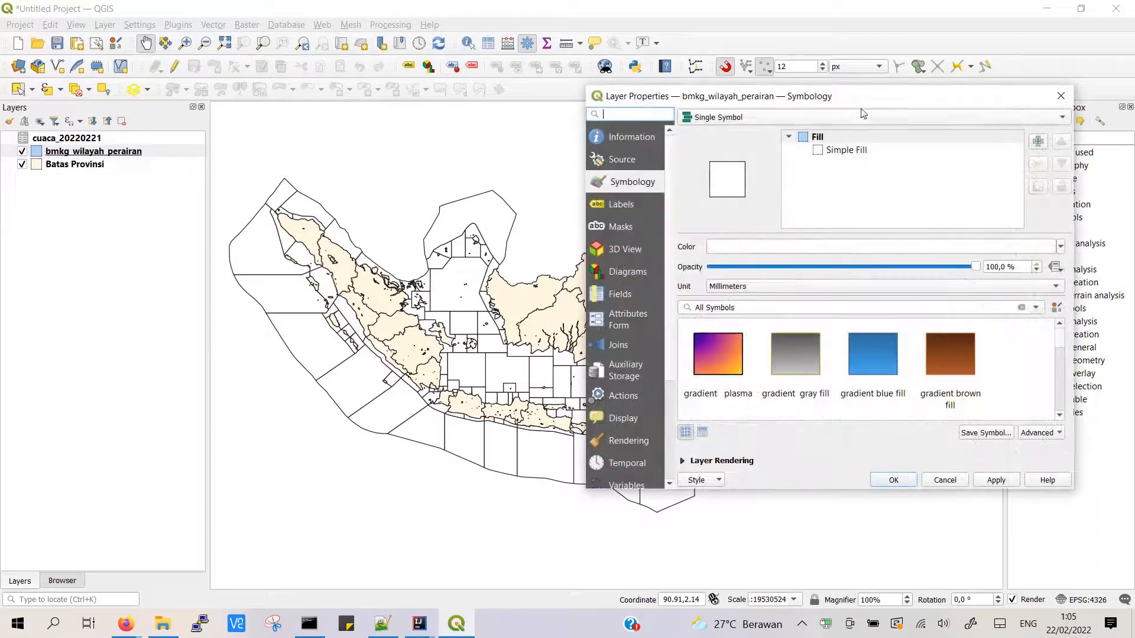
drag(998, 100, 860, 122)
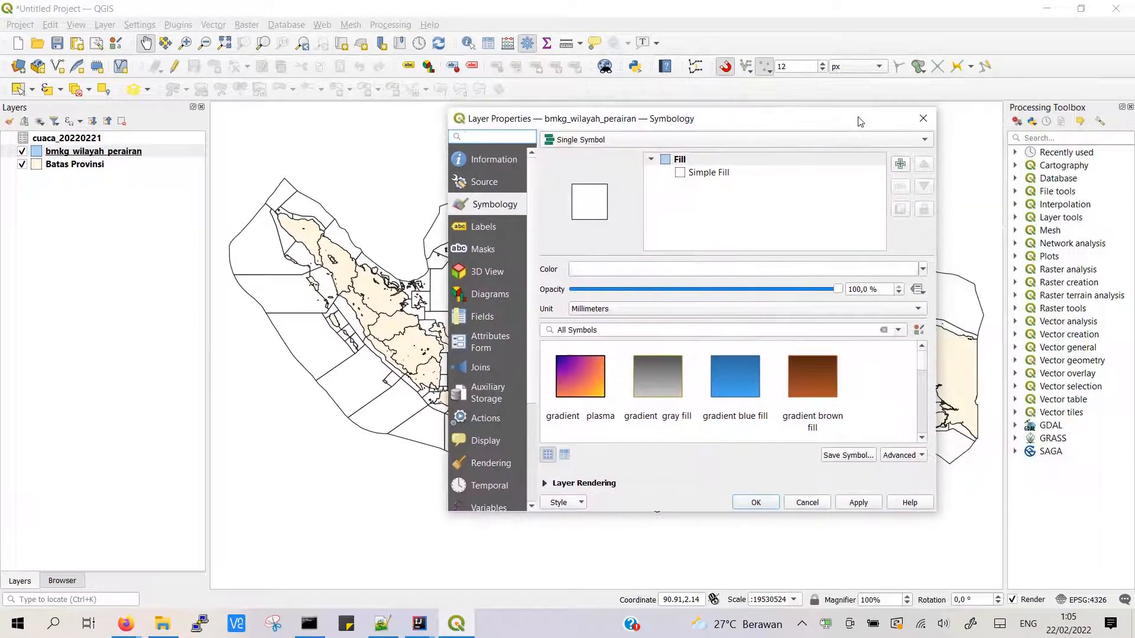
click(924, 118)
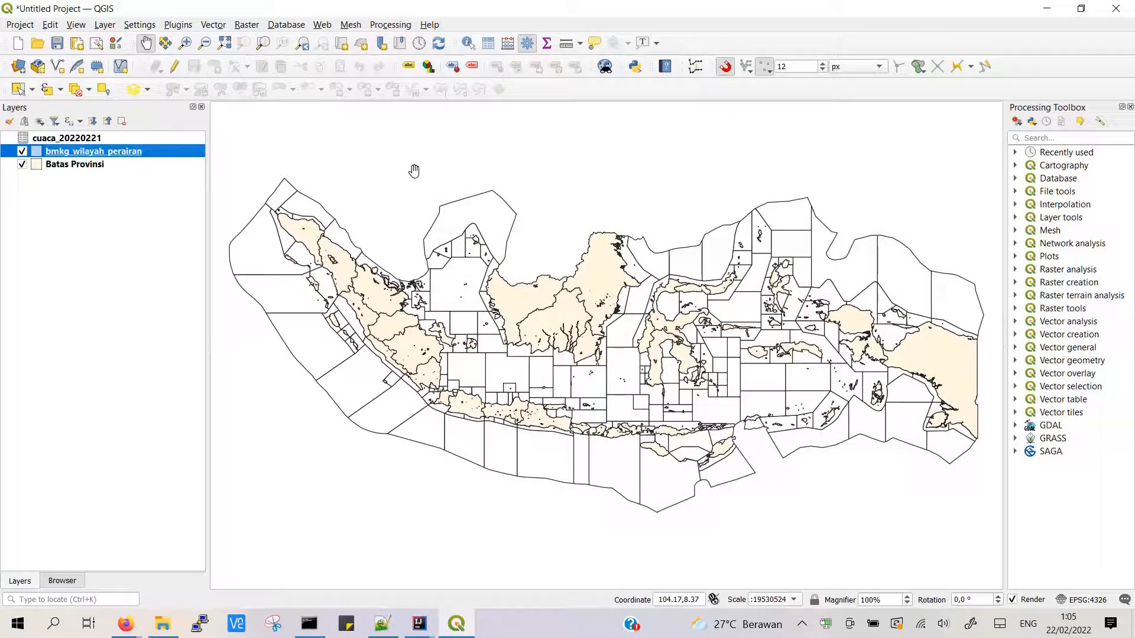
- Open the cuaca_20220221 attribute table, sort it by WAKTU PRAKIRAAN in descending order and review the Hari ini records
click(112, 138)
right_click(112, 138)
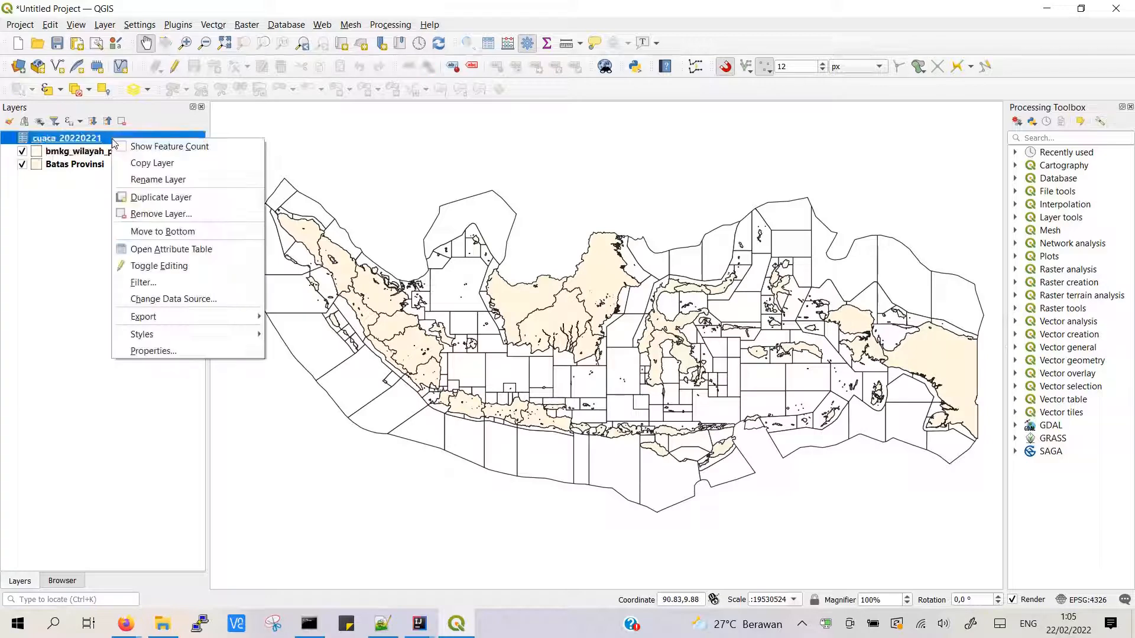
click(171, 247)
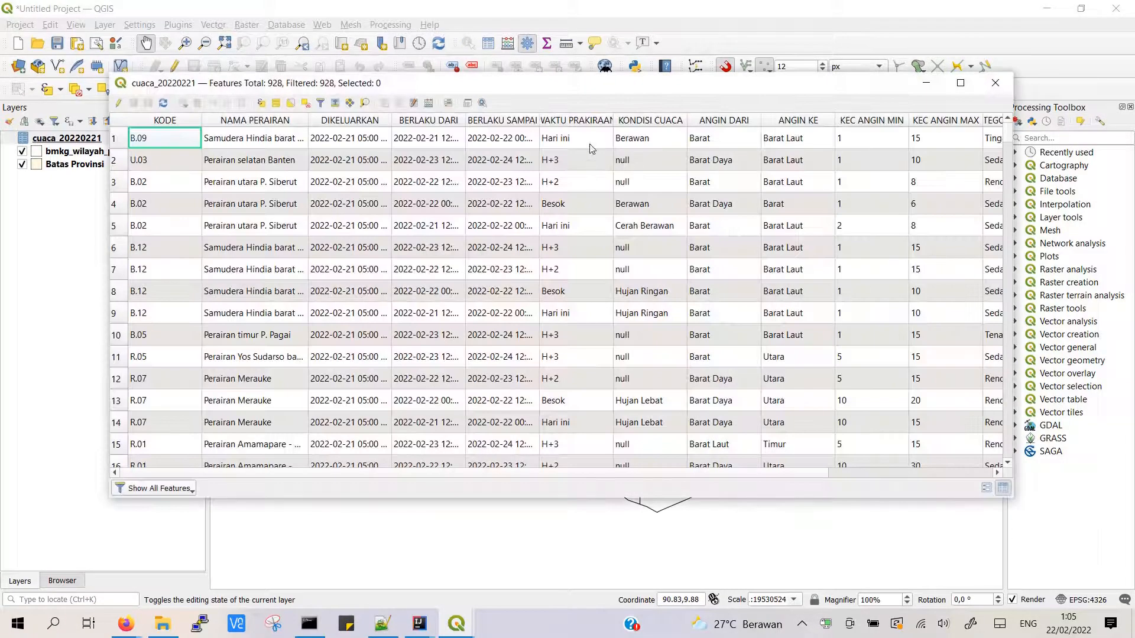
click(600, 123)
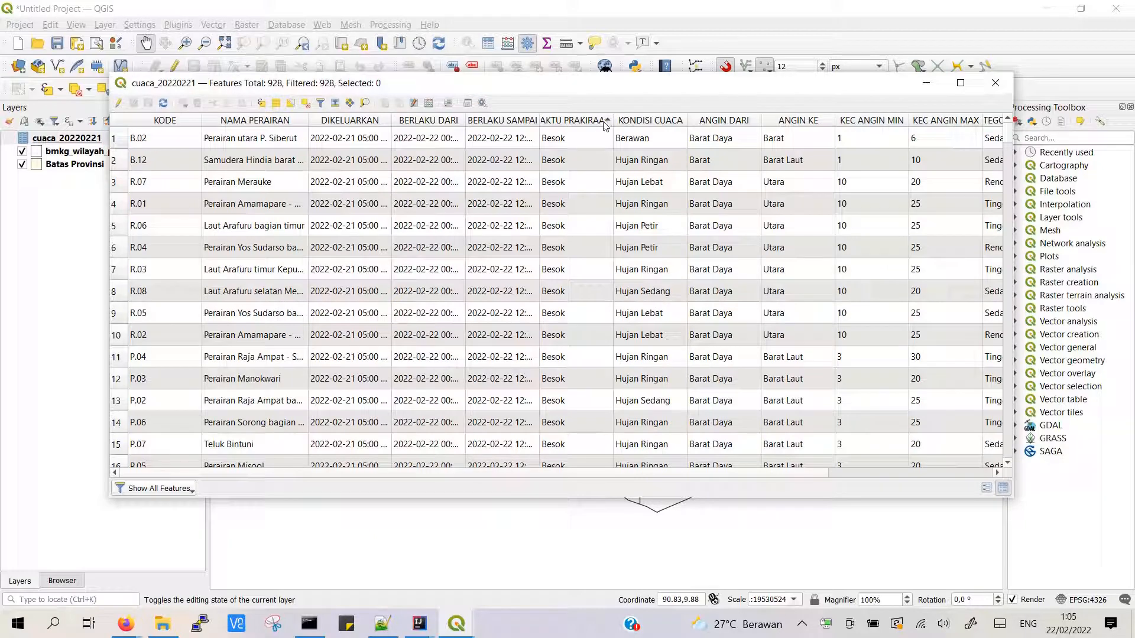
click(603, 123)
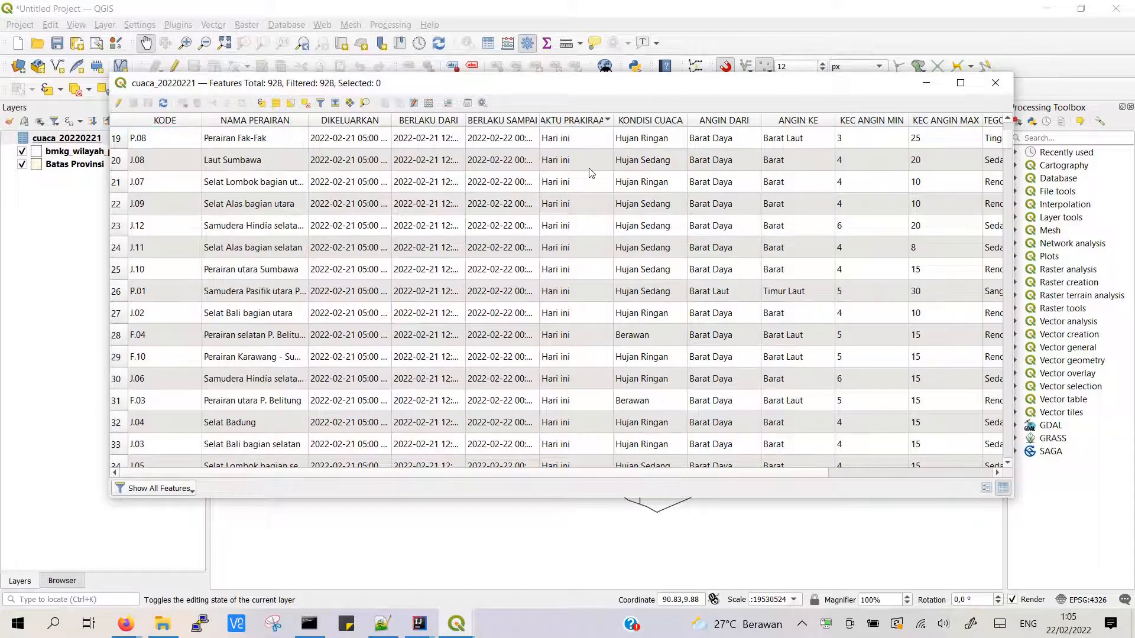
scroll(589, 177, down, 15)
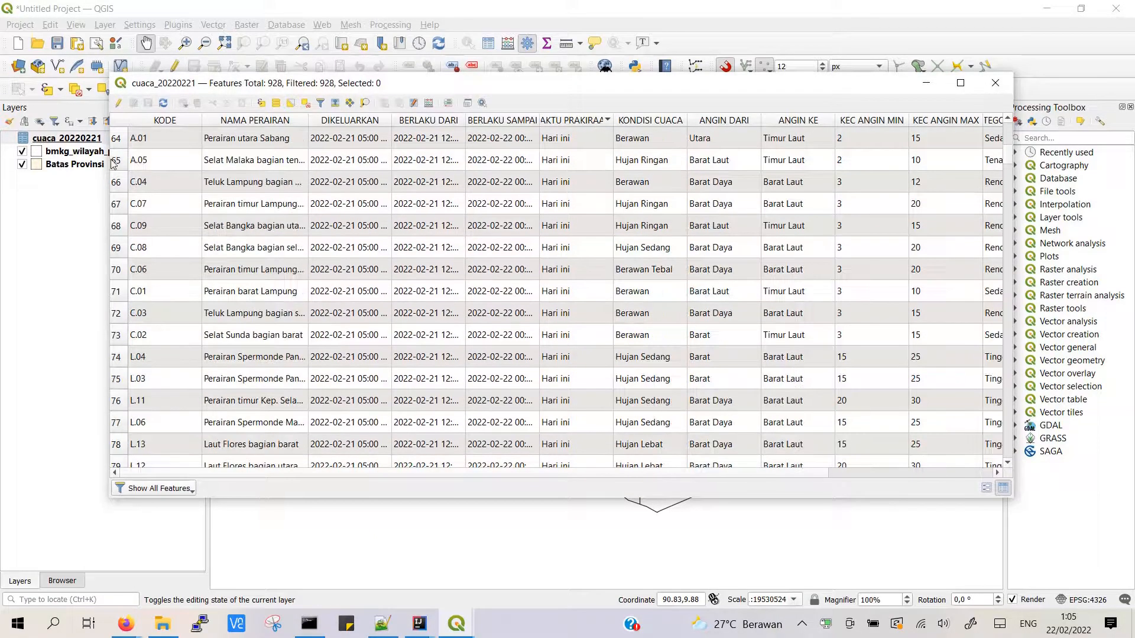
- Sort the cuaca_20220221 table by KODE, compare the forecast periods listed for area B.07, then close the table
click(149, 121)
click(584, 159)
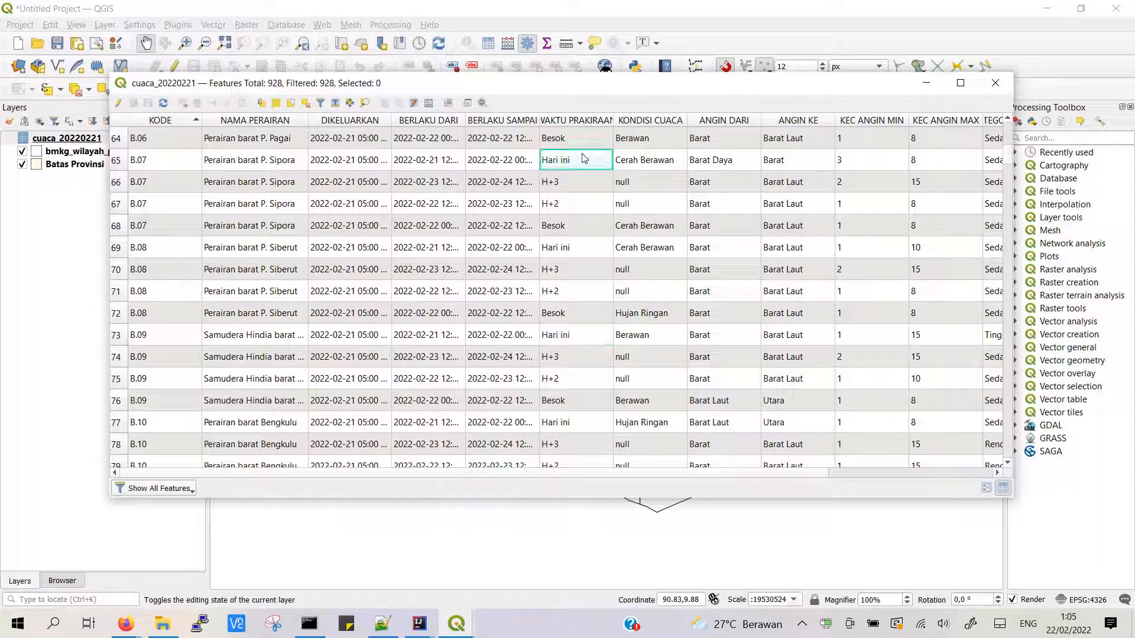
click(580, 147)
click(576, 181)
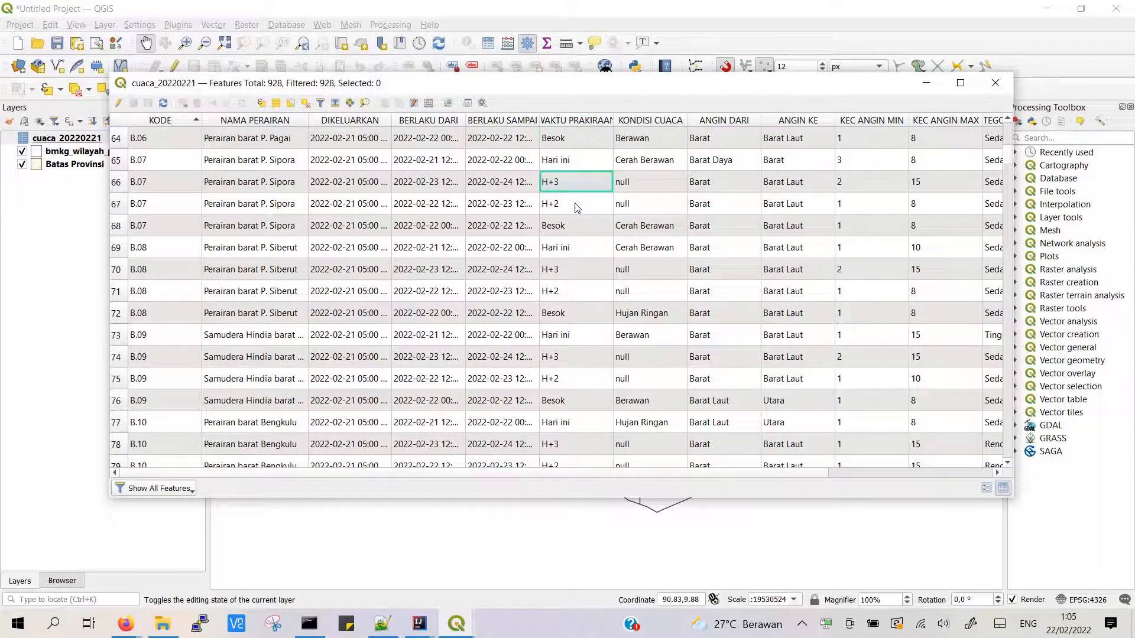
click(576, 204)
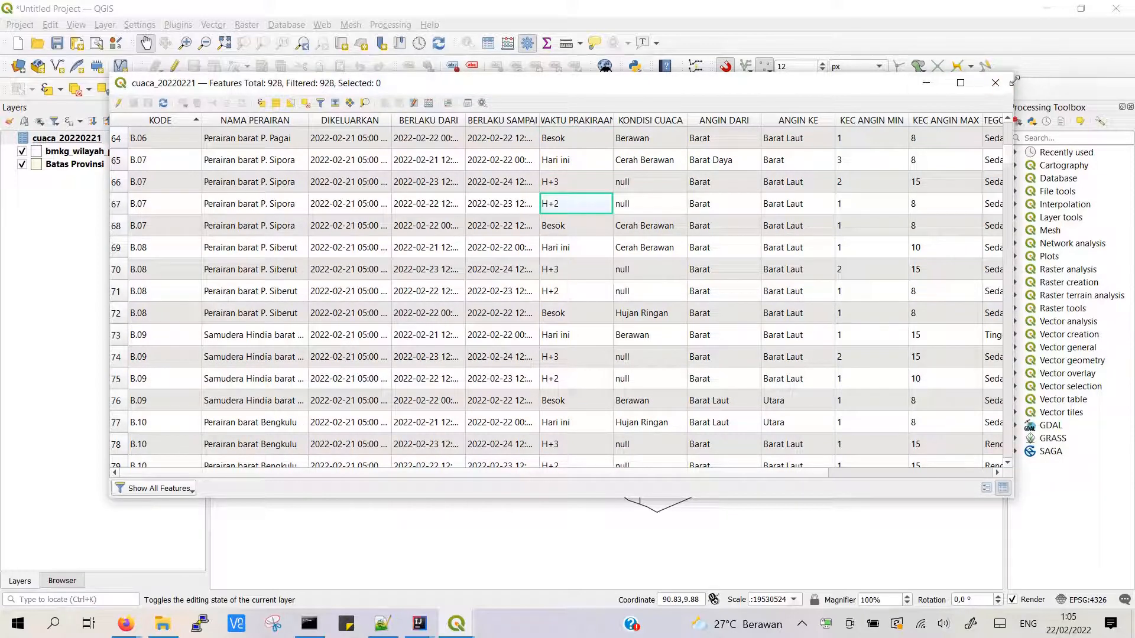
click(996, 83)
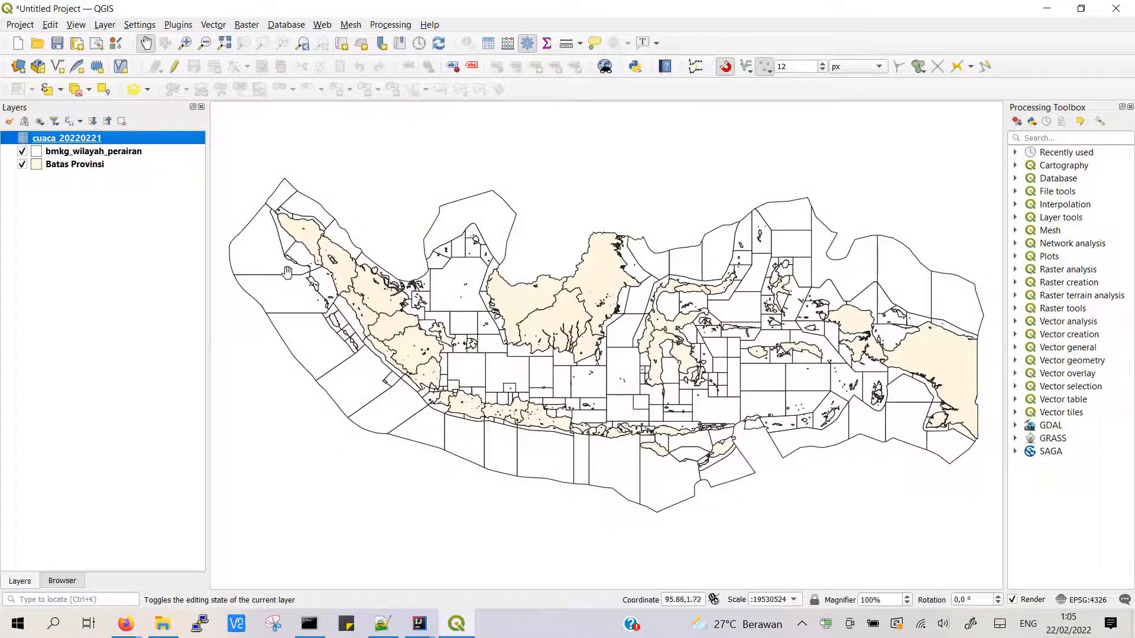
right_click(115, 142)
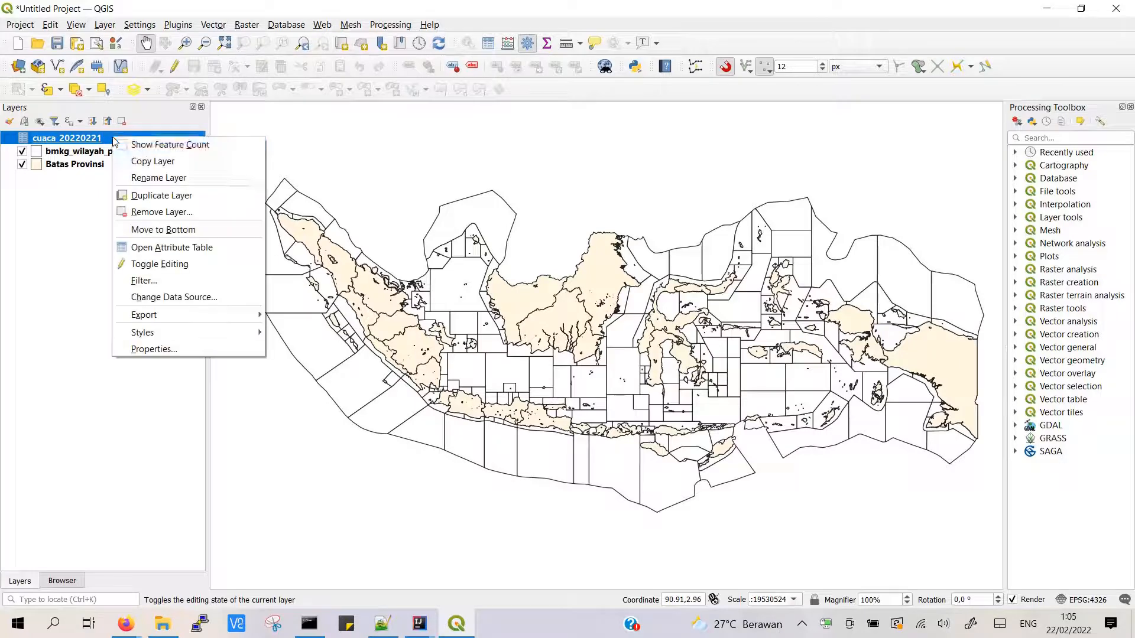
click(176, 285)
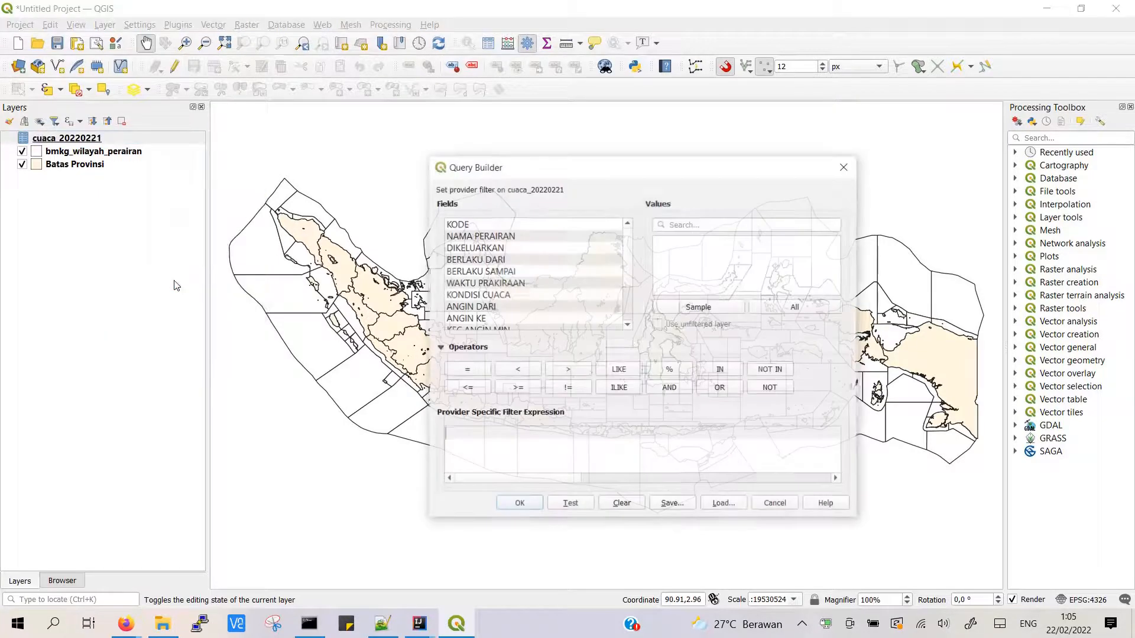
click(845, 166)
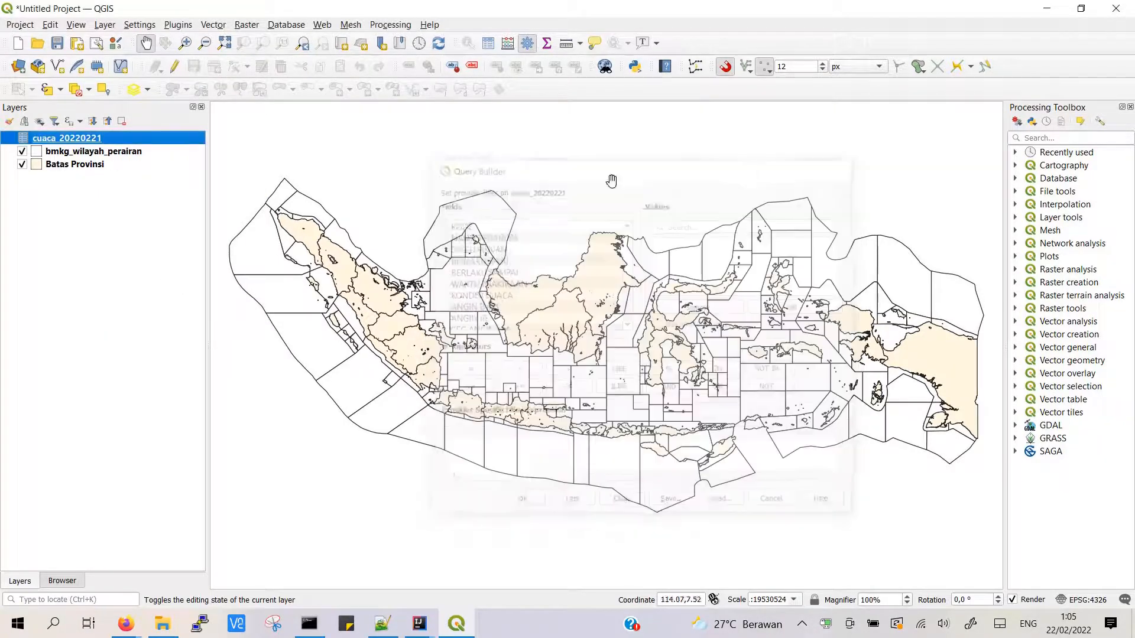
- Build the filter expression "WAKTU PRAKIRAAN" = 'Hari ini' for the cuaca_20220221 table in the Query Builder
right_click(74, 143)
click(148, 285)
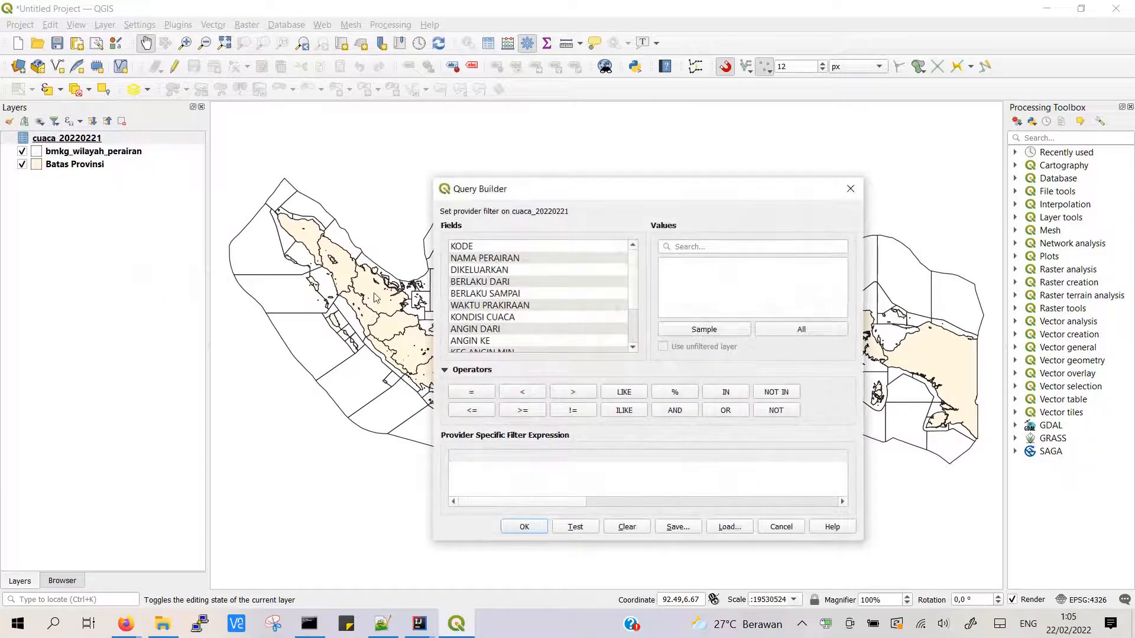
scroll(523, 316, down, 2)
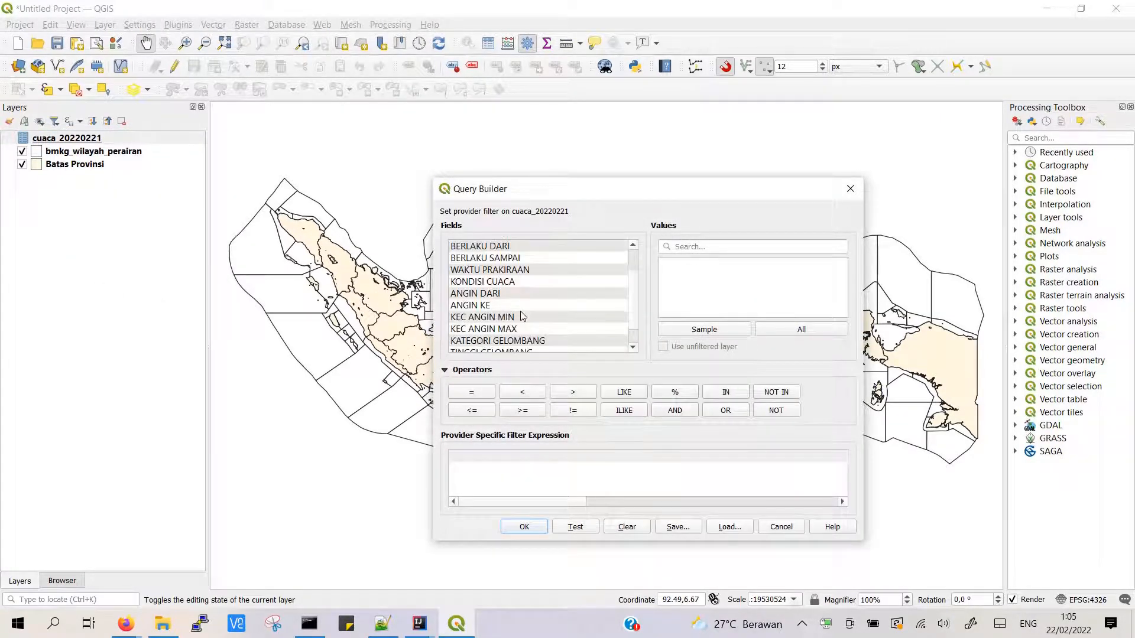
scroll(523, 316, up, 2)
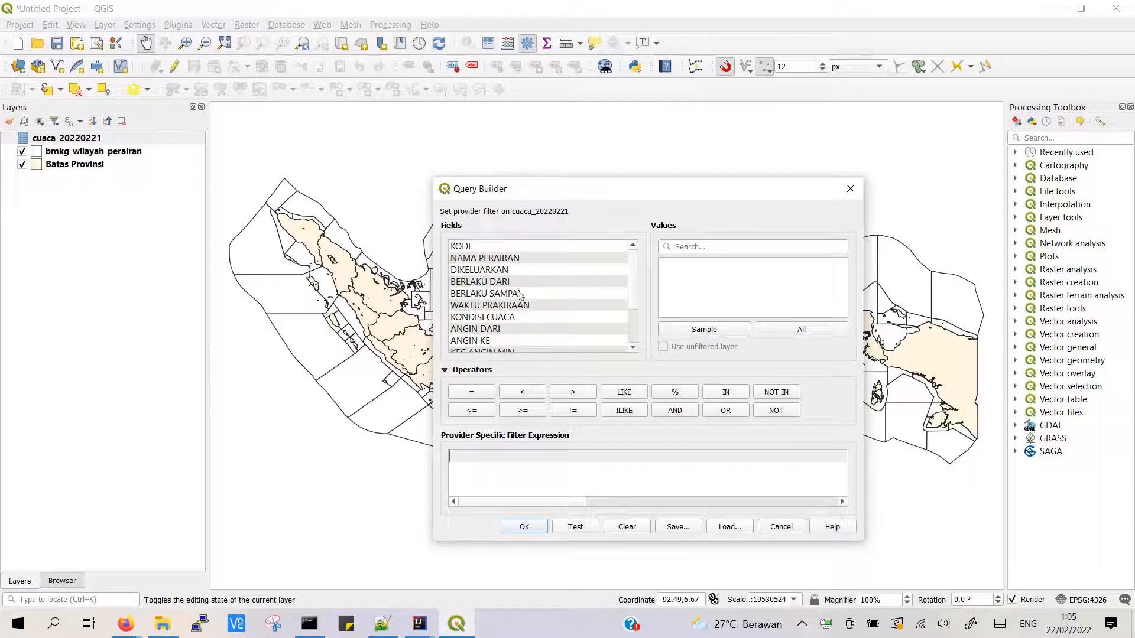
click(524, 308)
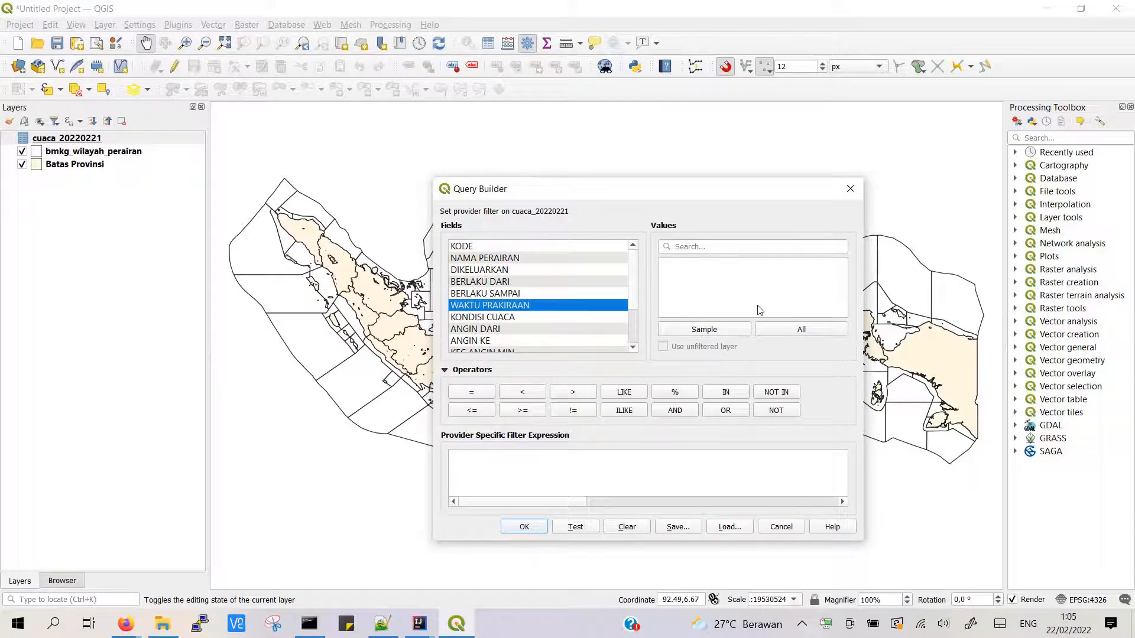
double_click(557, 306)
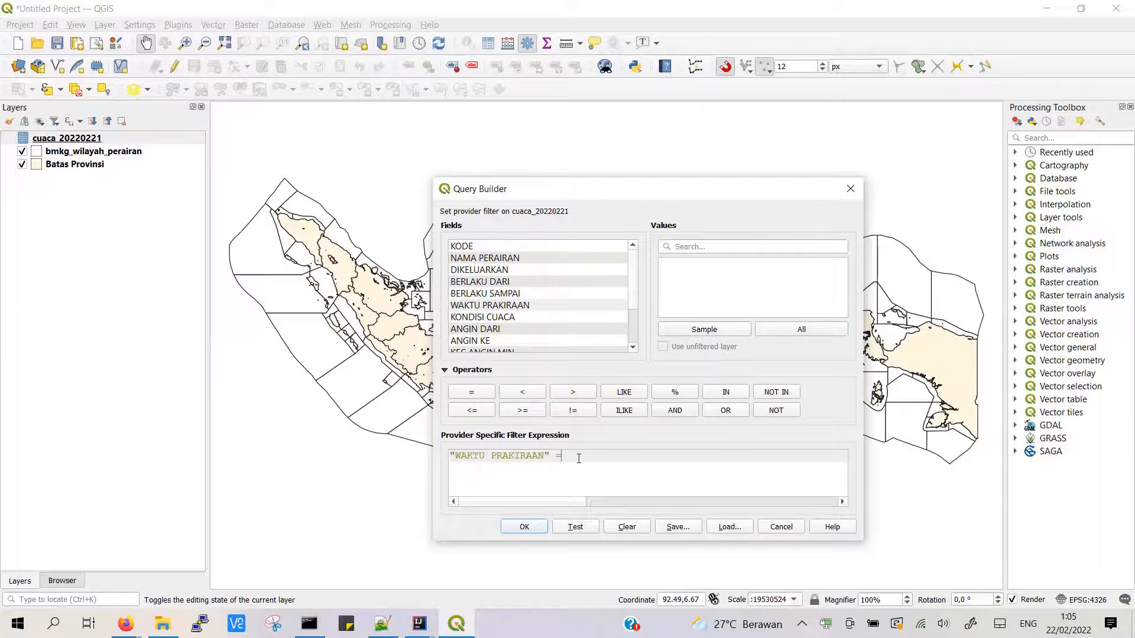
click(787, 330)
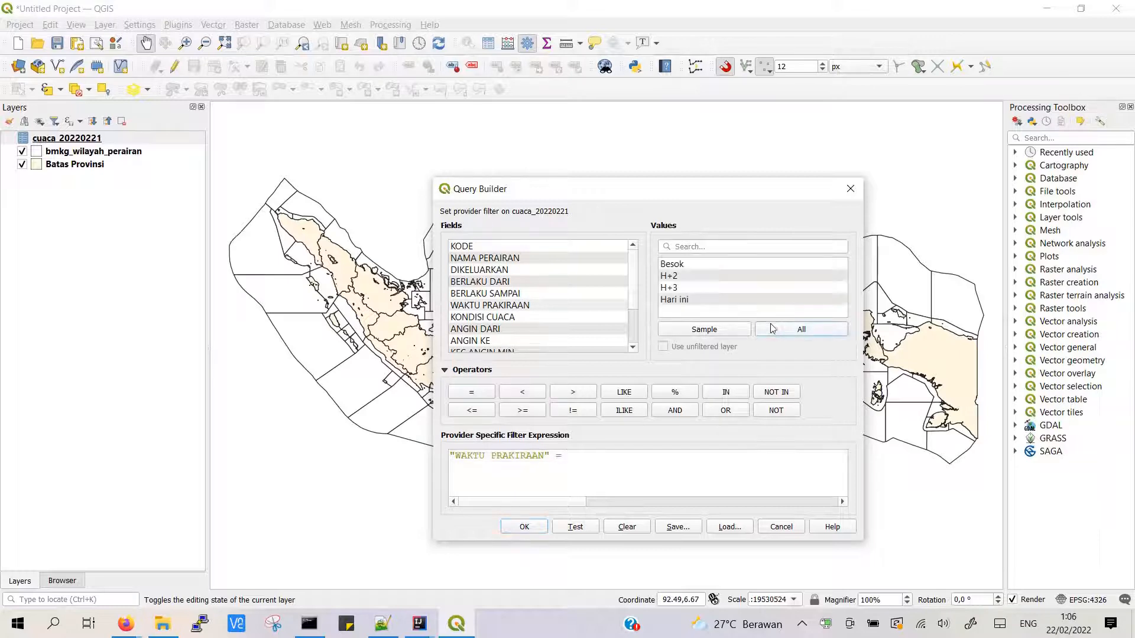
double_click(695, 300)
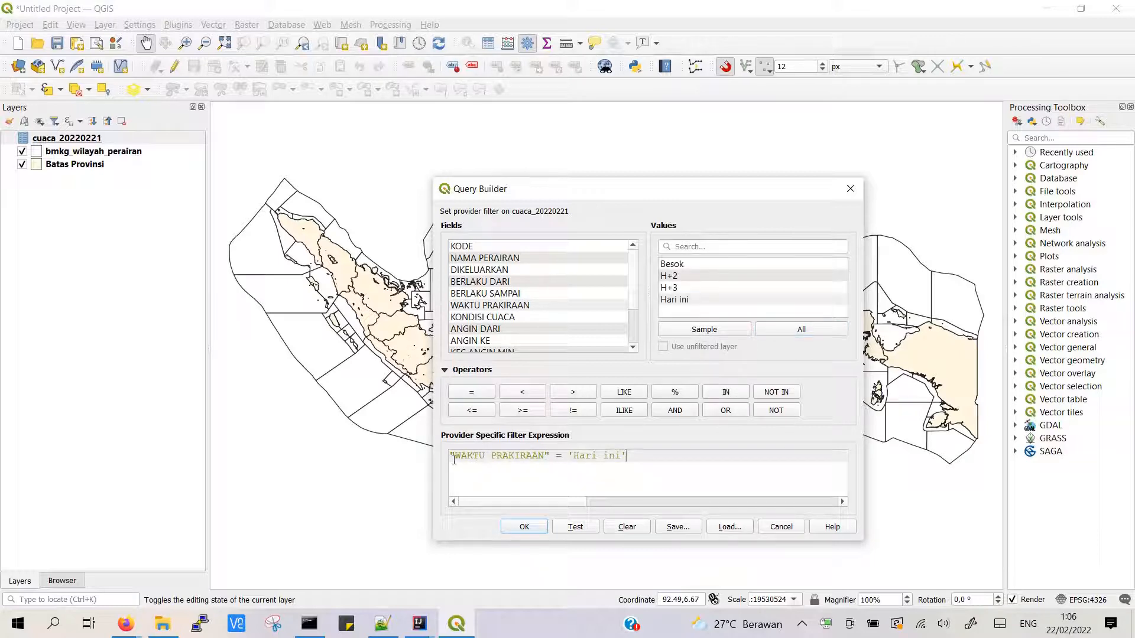
- Check and test the WAKTU PRAKIRAAN filter expression, then apply it to the cuaca_20220221 table
drag(451, 457, 547, 458)
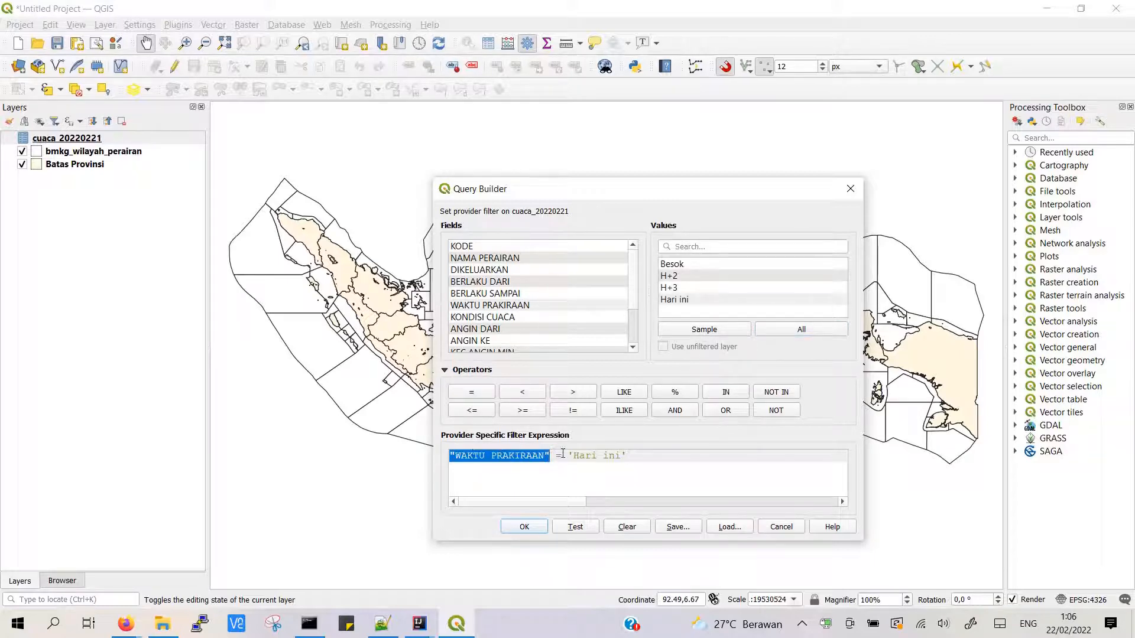
click(604, 456)
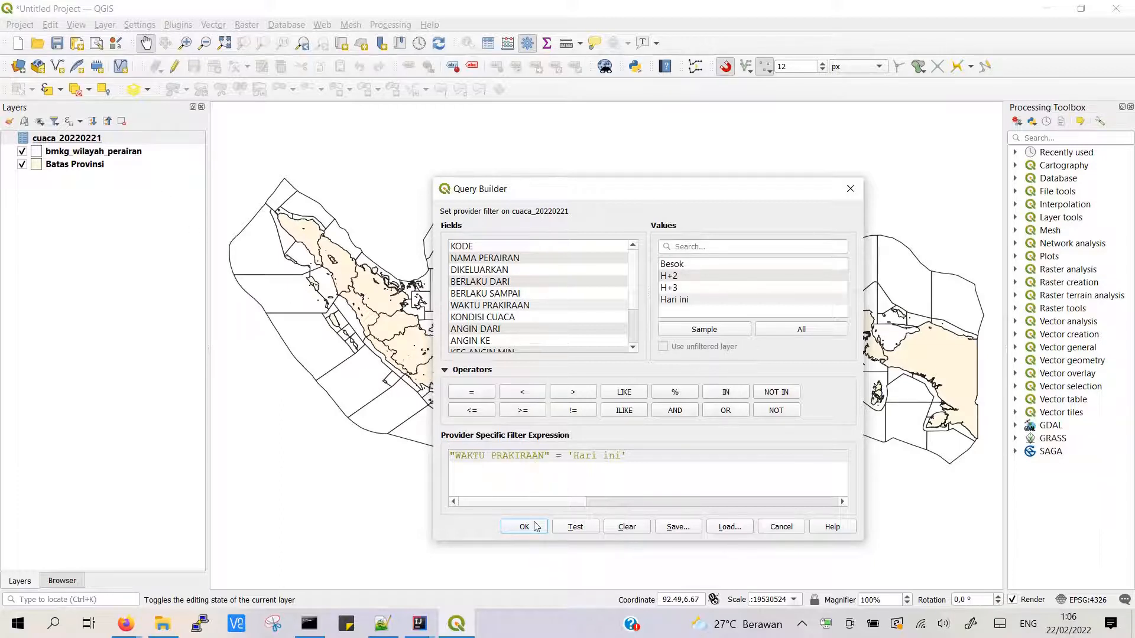
click(555, 527)
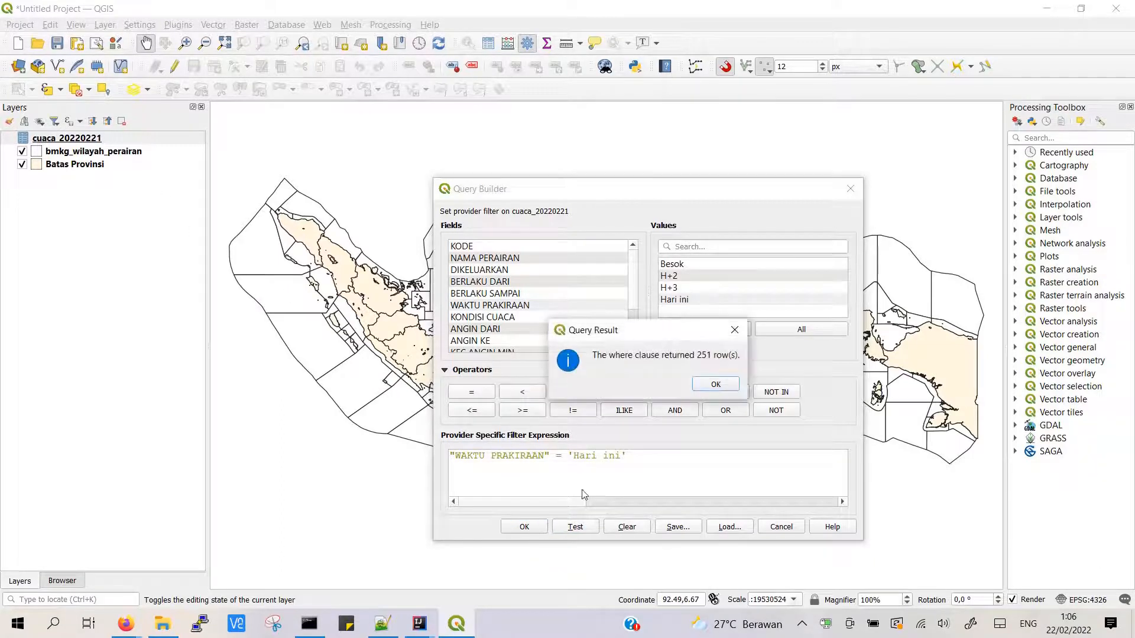
click(717, 386)
click(523, 527)
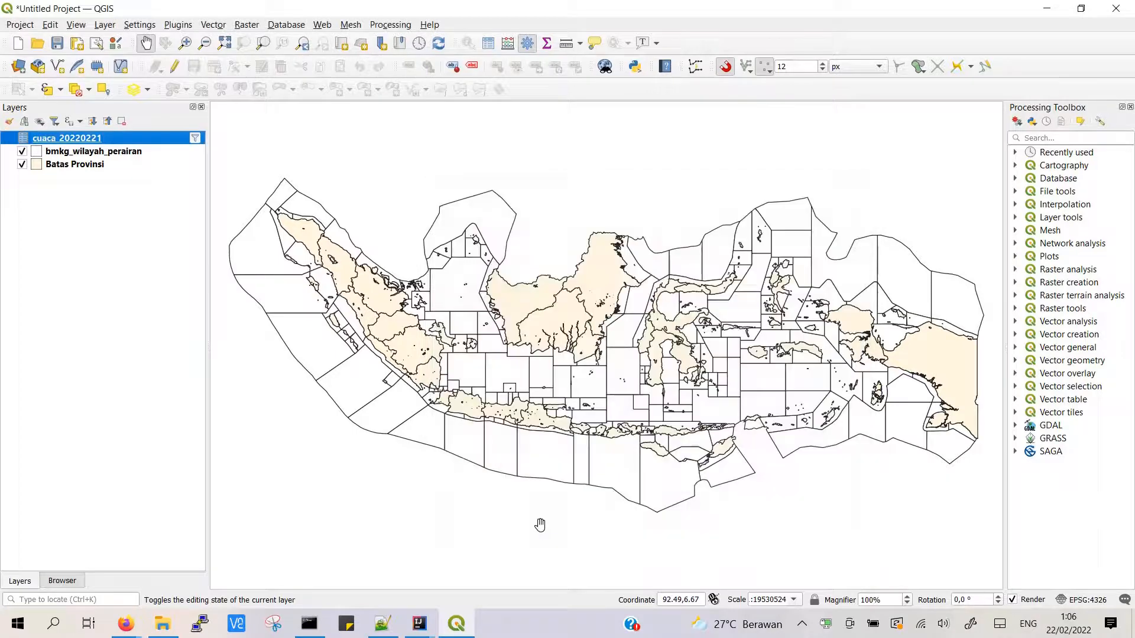
- Open the cuaca_20220221 attribute table and check the WAKTU PRAKIRAAN values through all filtered records
right_click(125, 137)
click(175, 242)
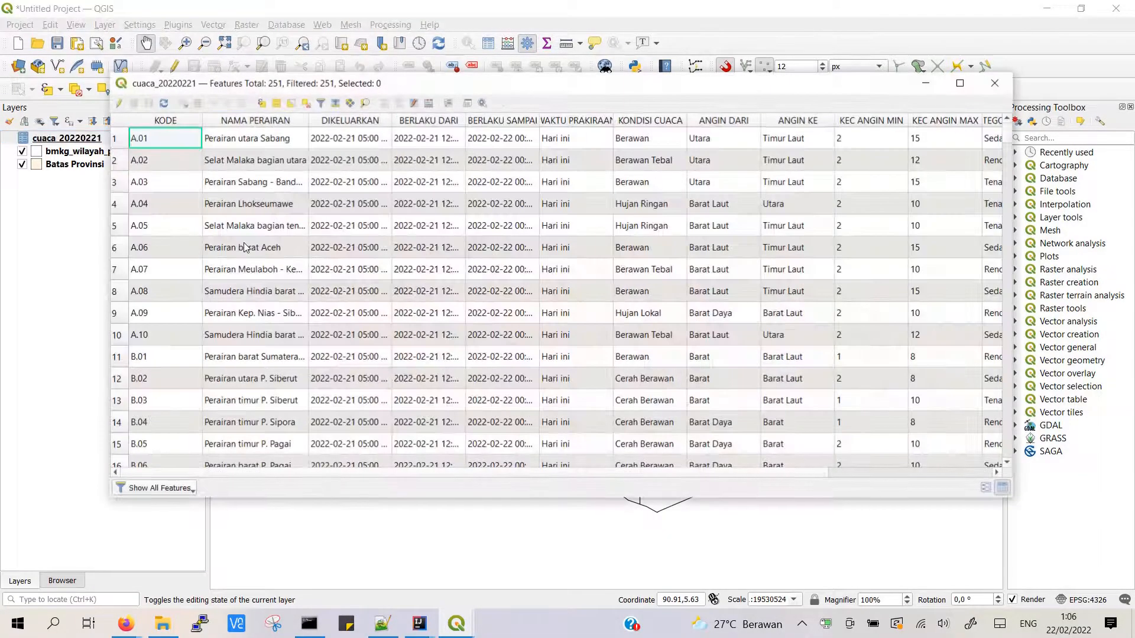
scroll(591, 204, down, 20)
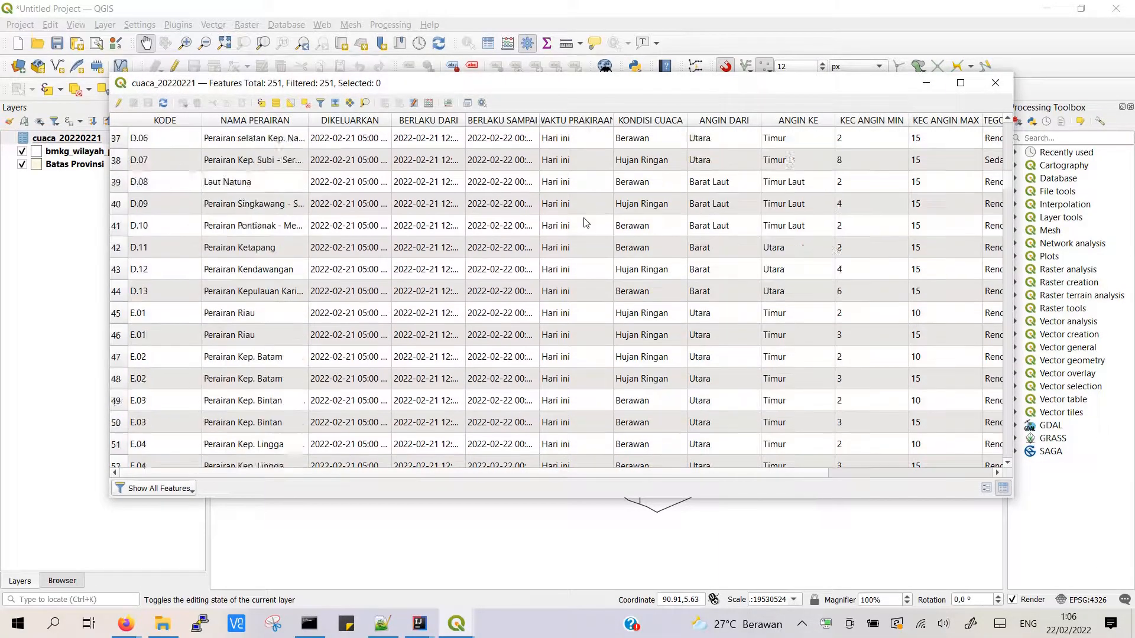
scroll(571, 209, down, 20)
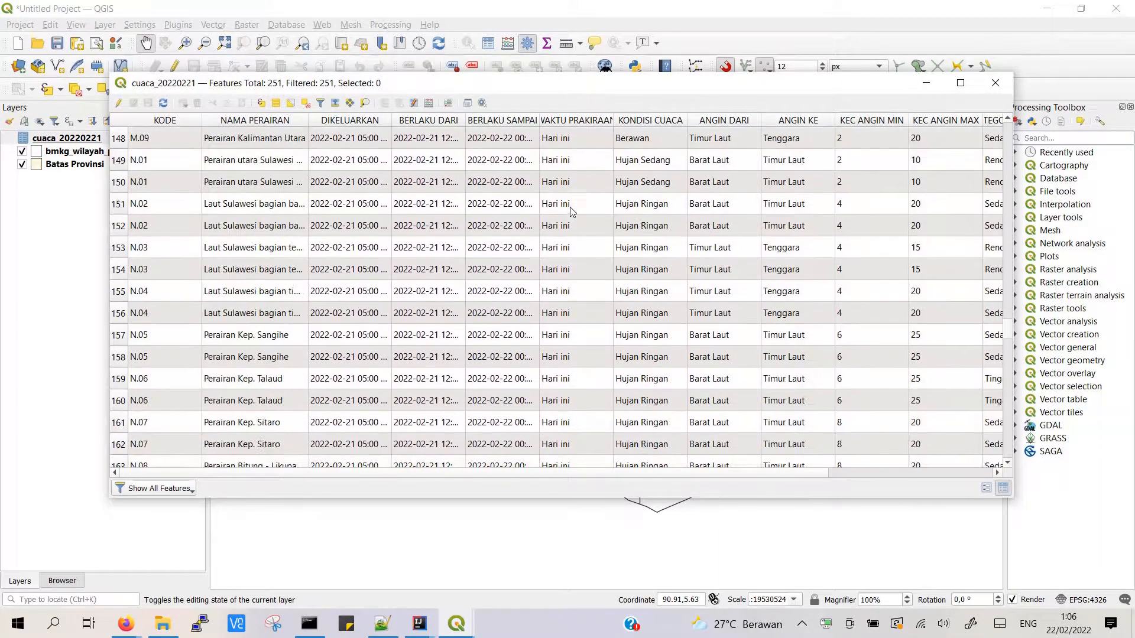
scroll(571, 217, down, 15)
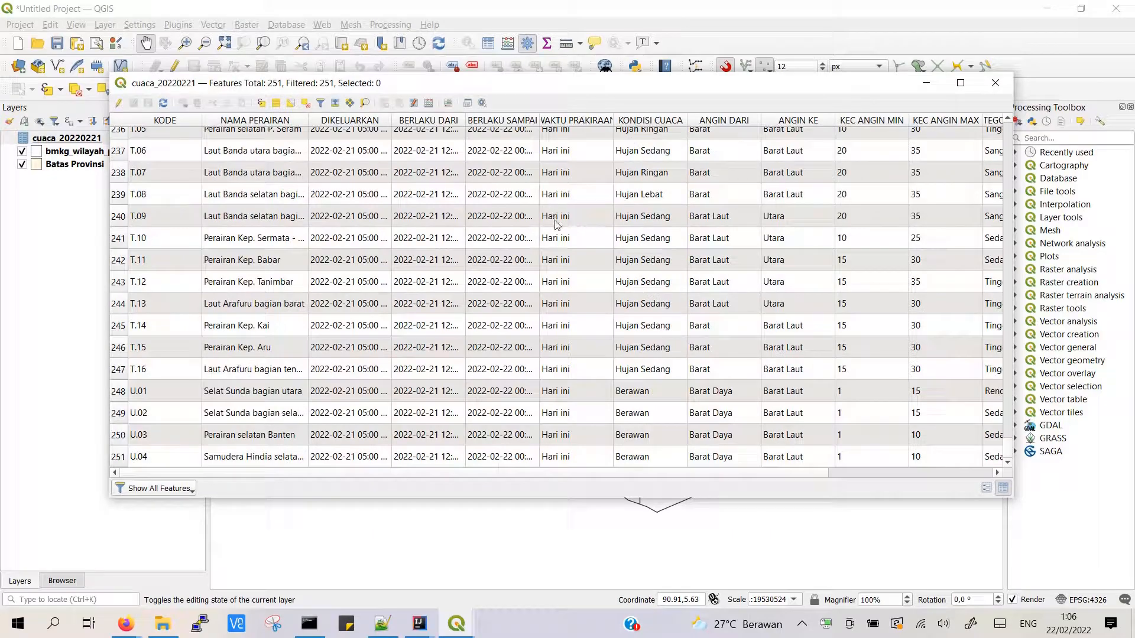
drag(1009, 461, 1000, 131)
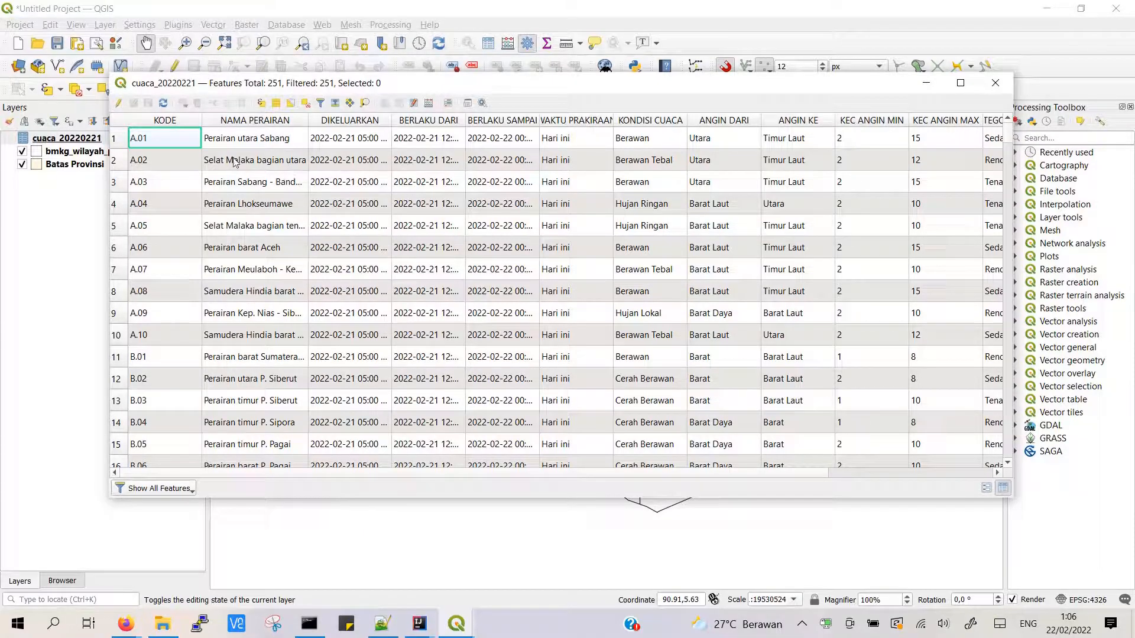
- Sort the cuaca_20220221 table by KODE in ascending order, review the area codes, and close the table
click(183, 121)
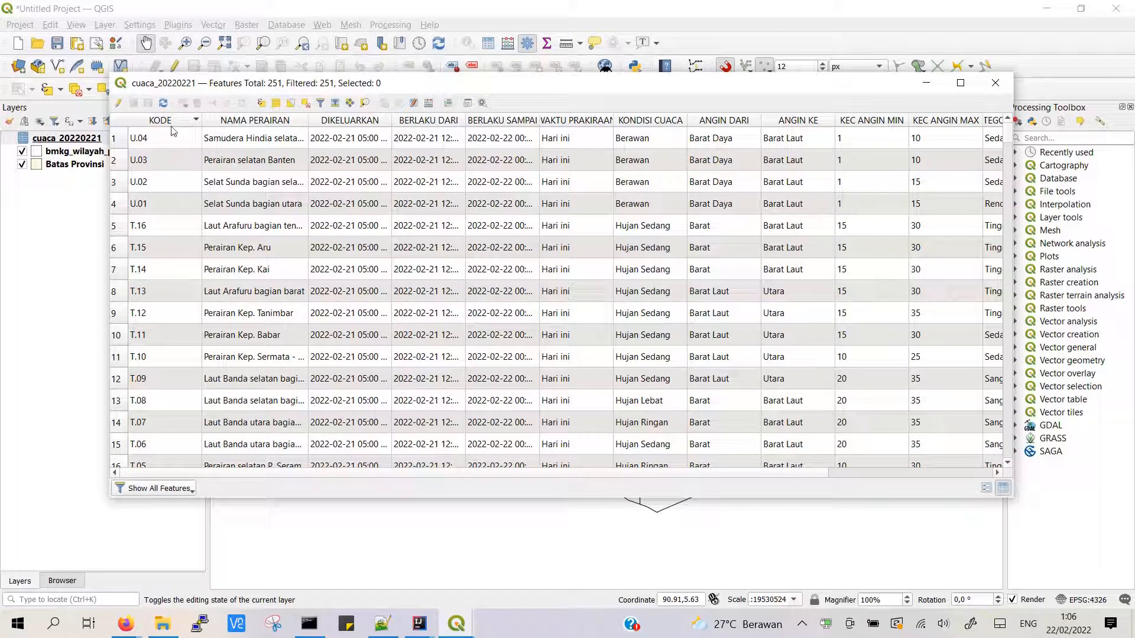
click(175, 125)
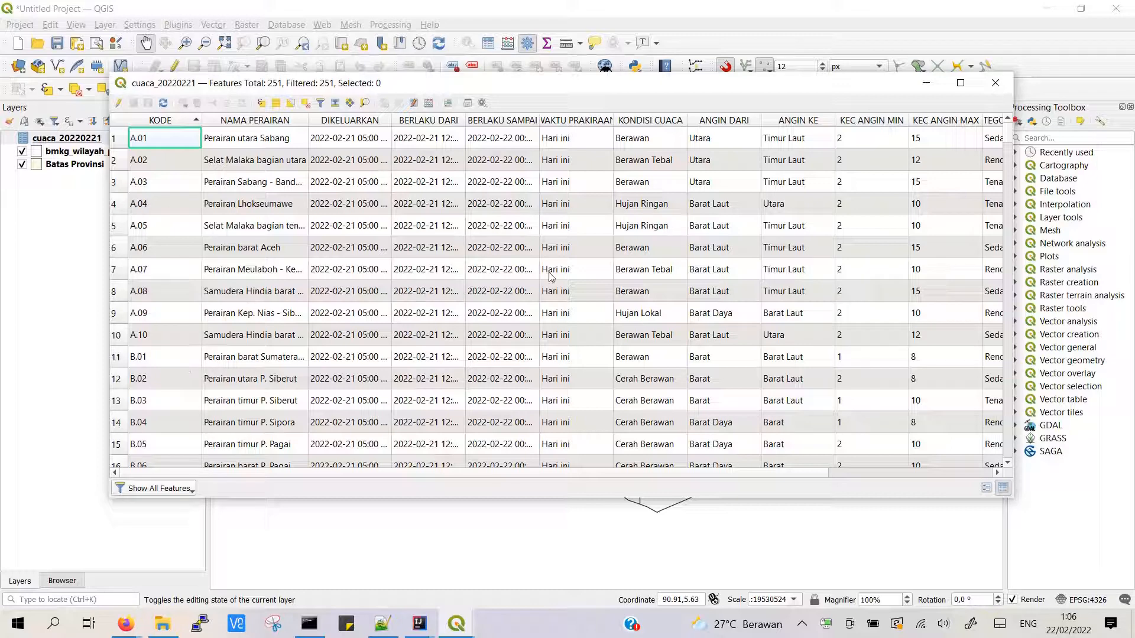
click(997, 83)
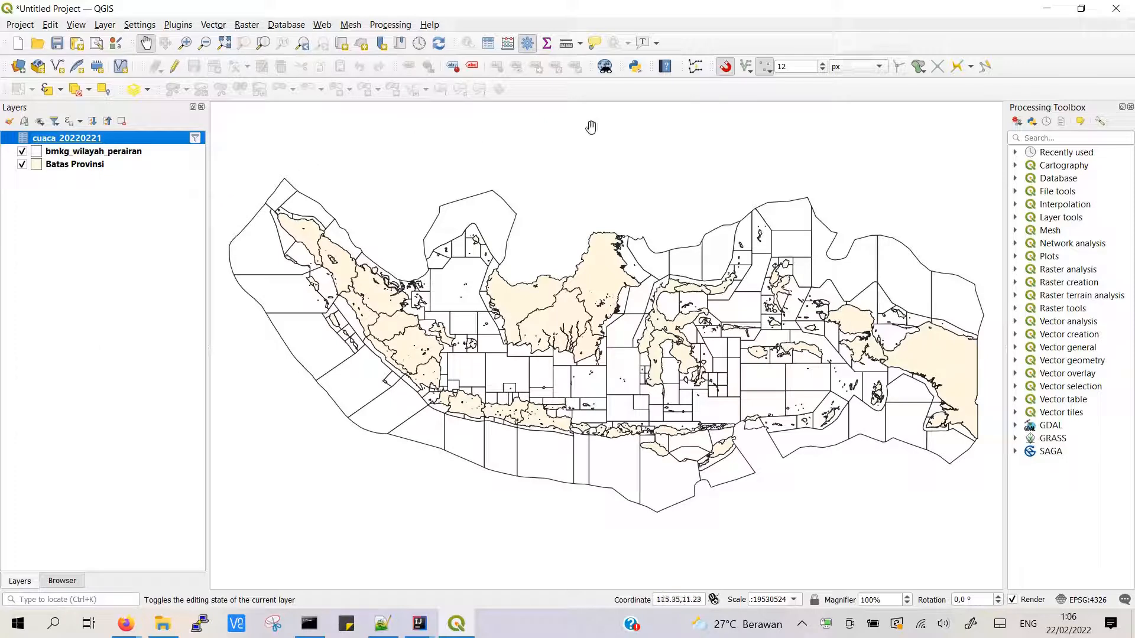
click(72, 153)
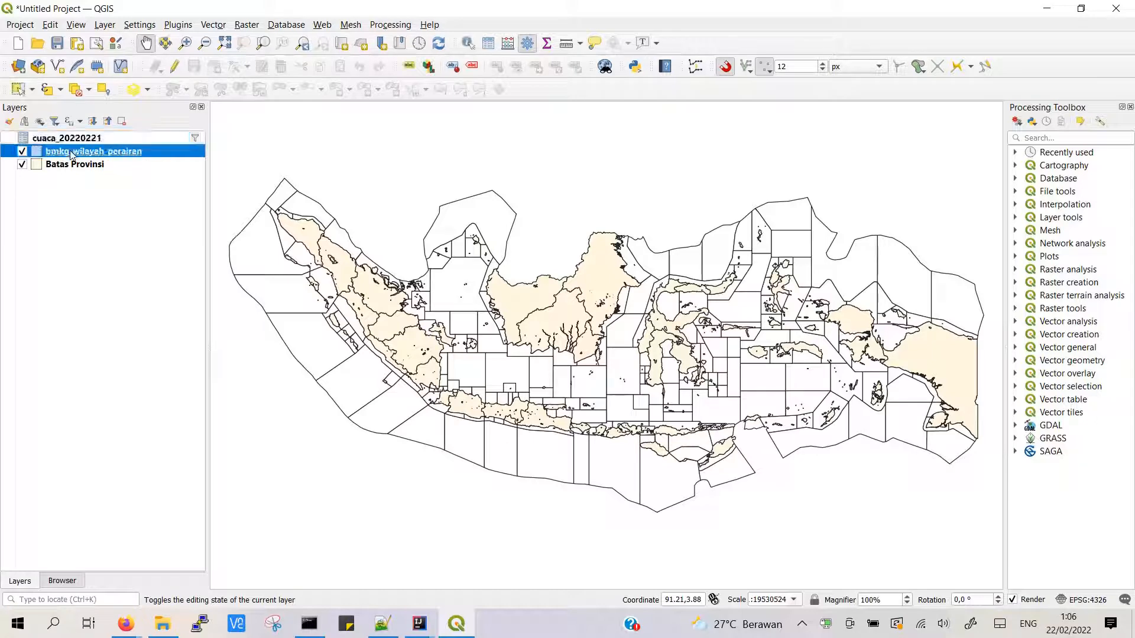
right_click(107, 156)
click(33, 155)
double_click(38, 155)
click(485, 387)
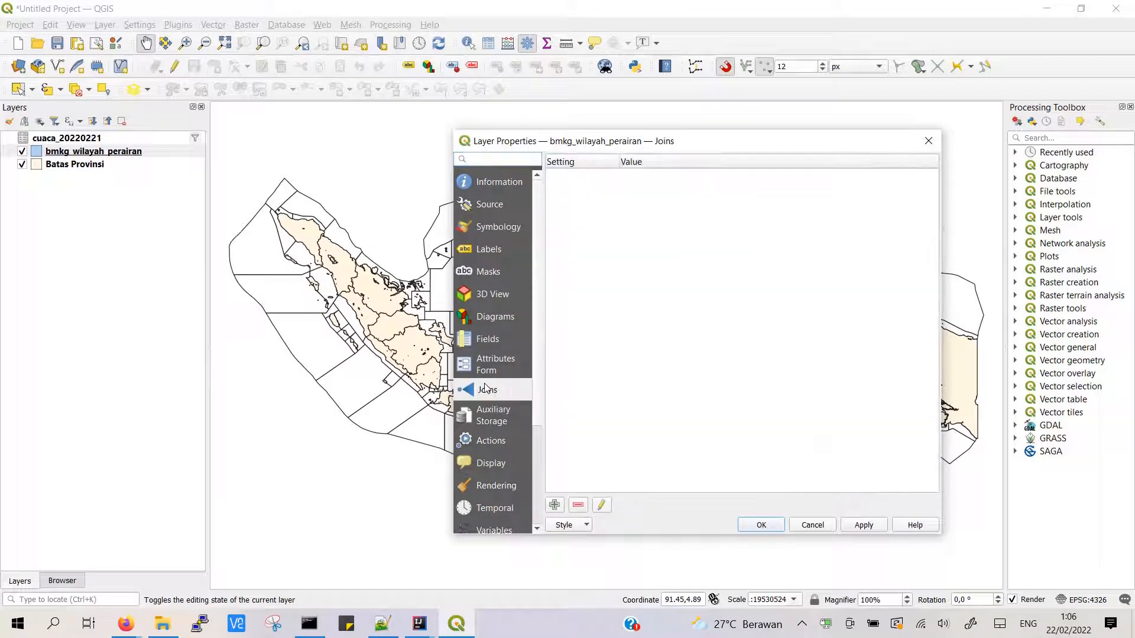
click(929, 141)
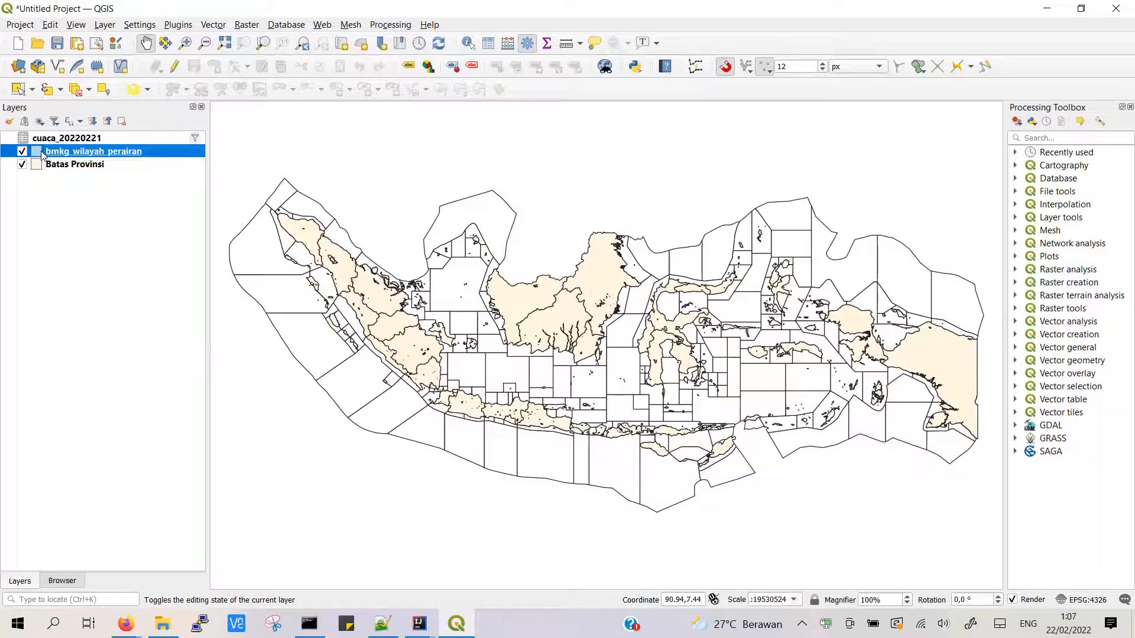
right_click(42, 155)
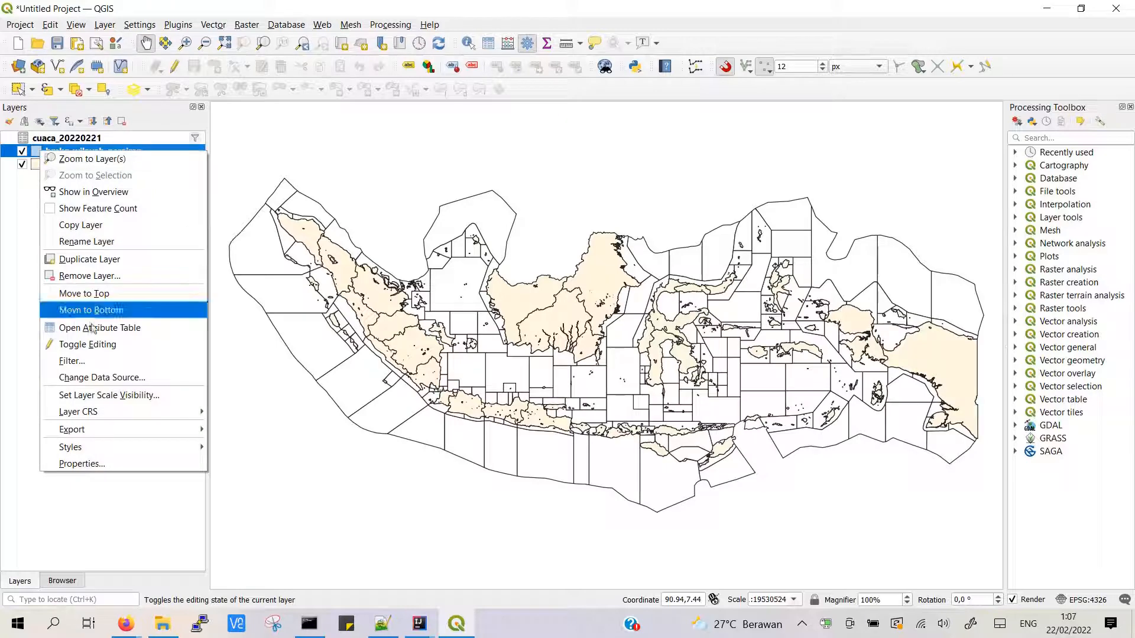
click(128, 461)
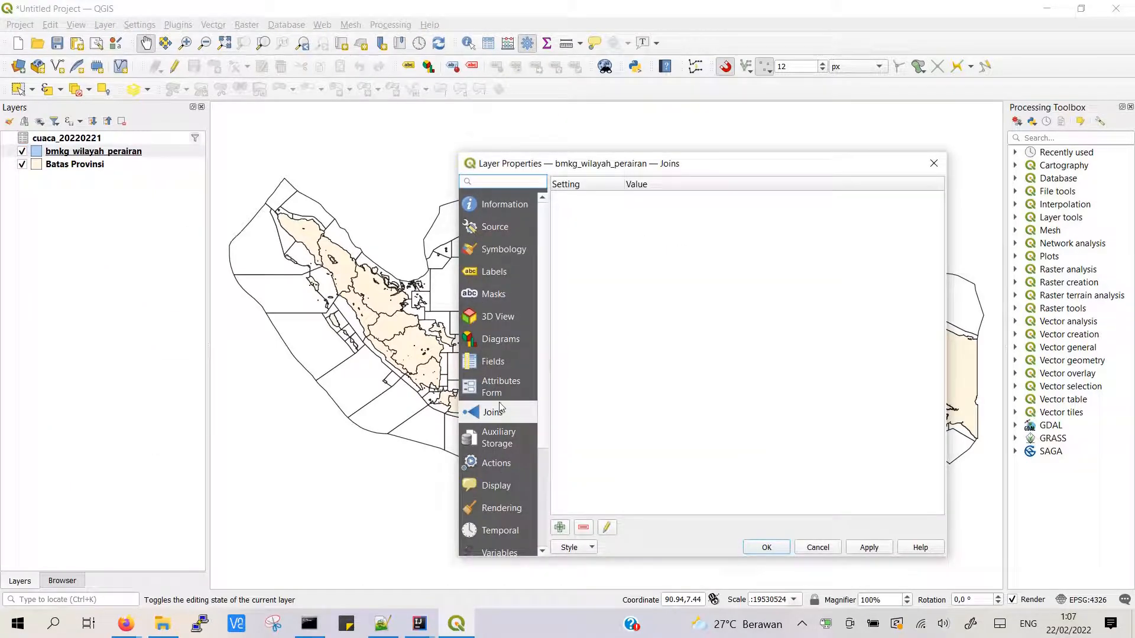
drag(625, 170, 524, 107)
click(458, 466)
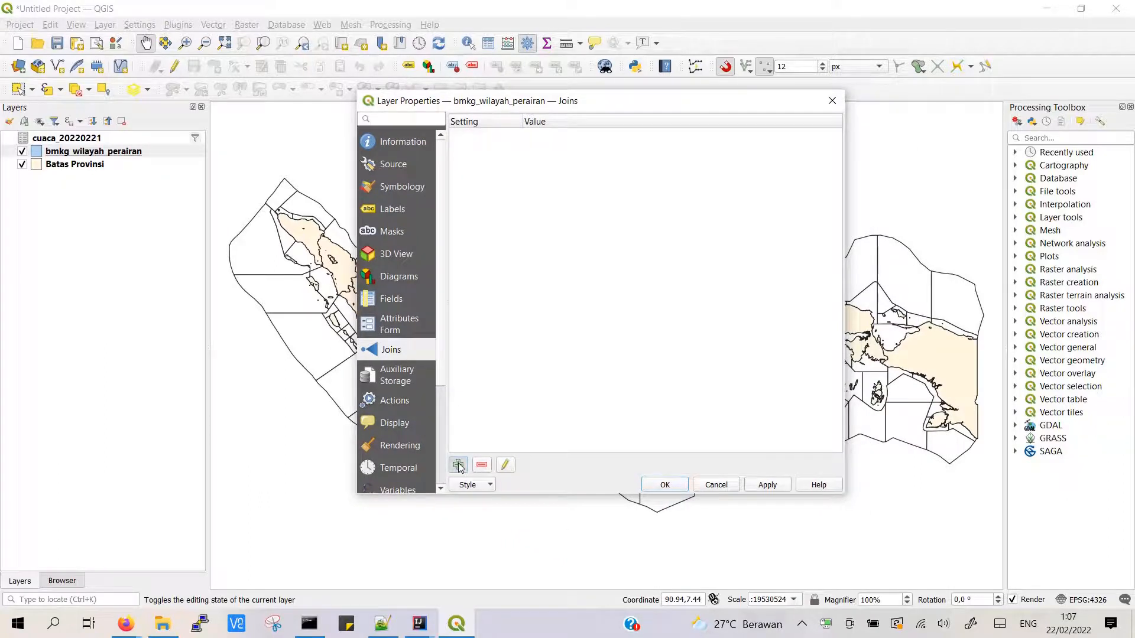
click(649, 160)
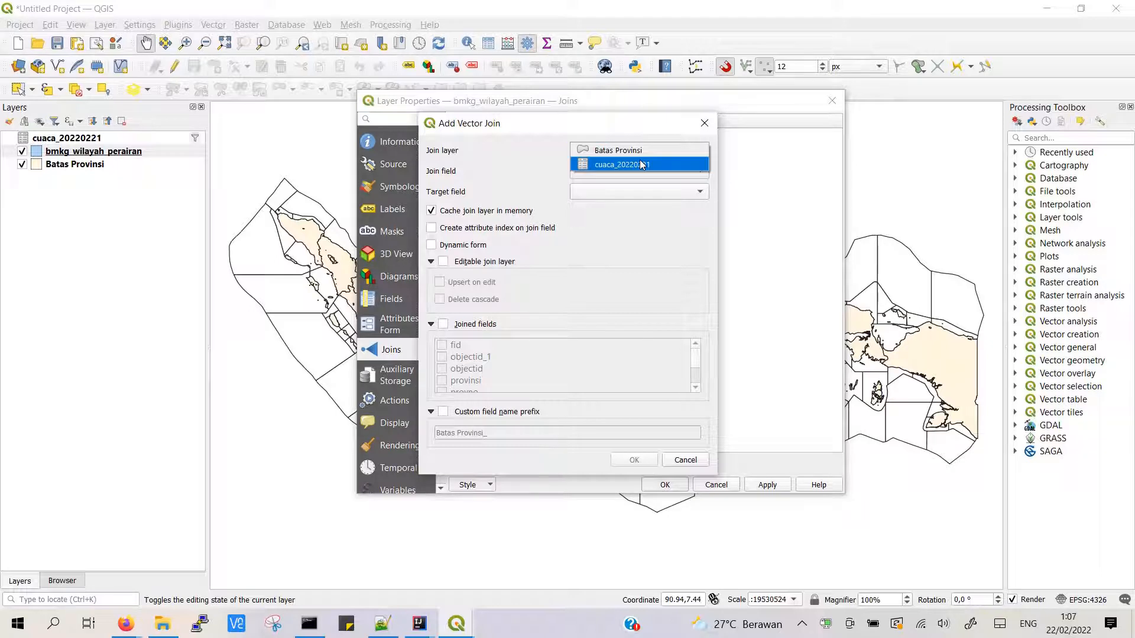
click(642, 164)
click(643, 172)
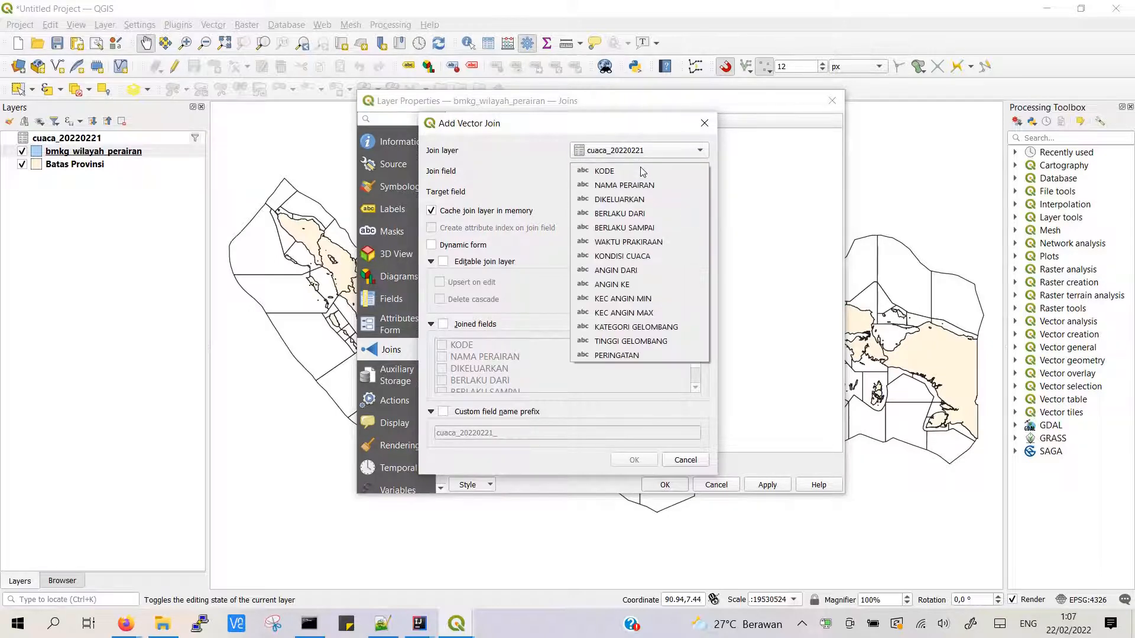
click(639, 172)
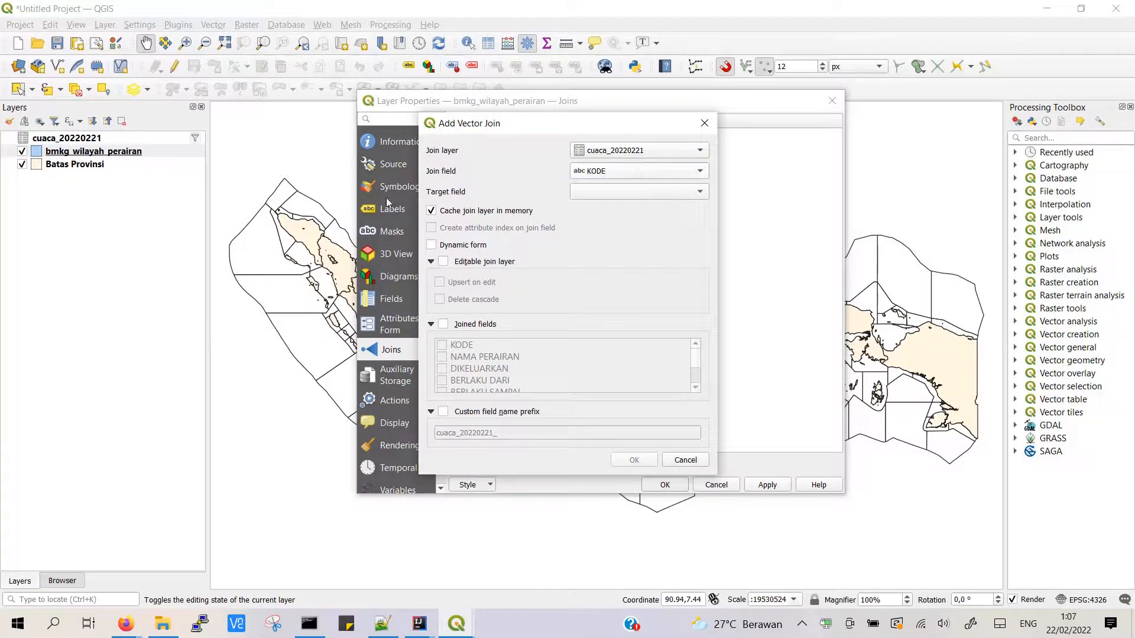
click(599, 173)
click(602, 171)
click(685, 460)
click(716, 485)
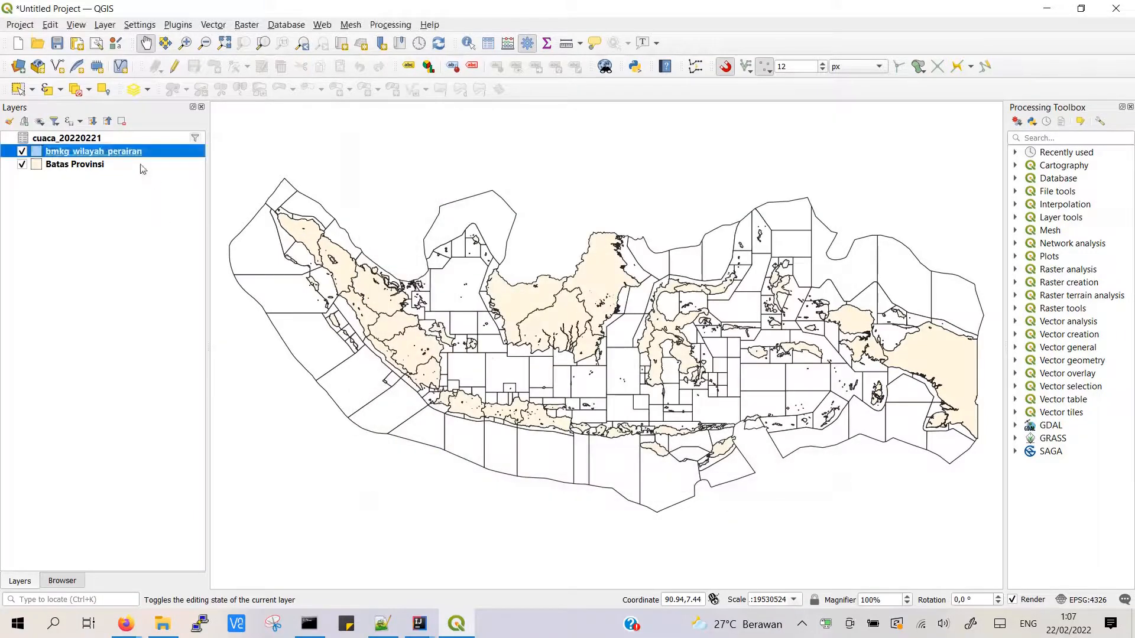
- Open the cuaca_20220221 attribute table, check its KODE column as the possible join key, and close it
right_click(99, 140)
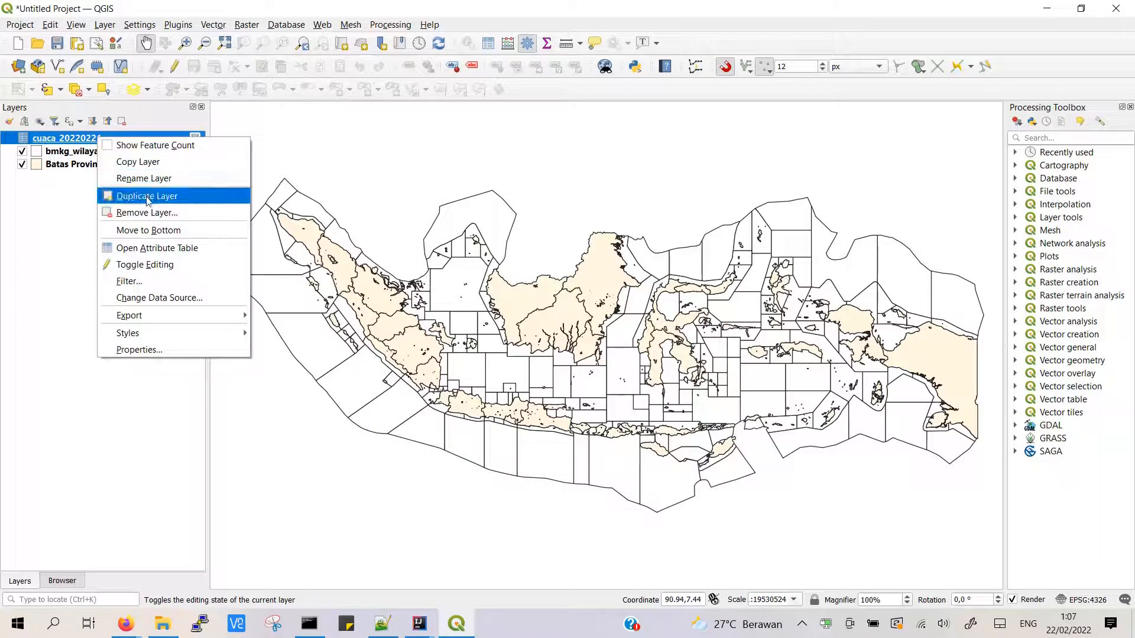
click(160, 246)
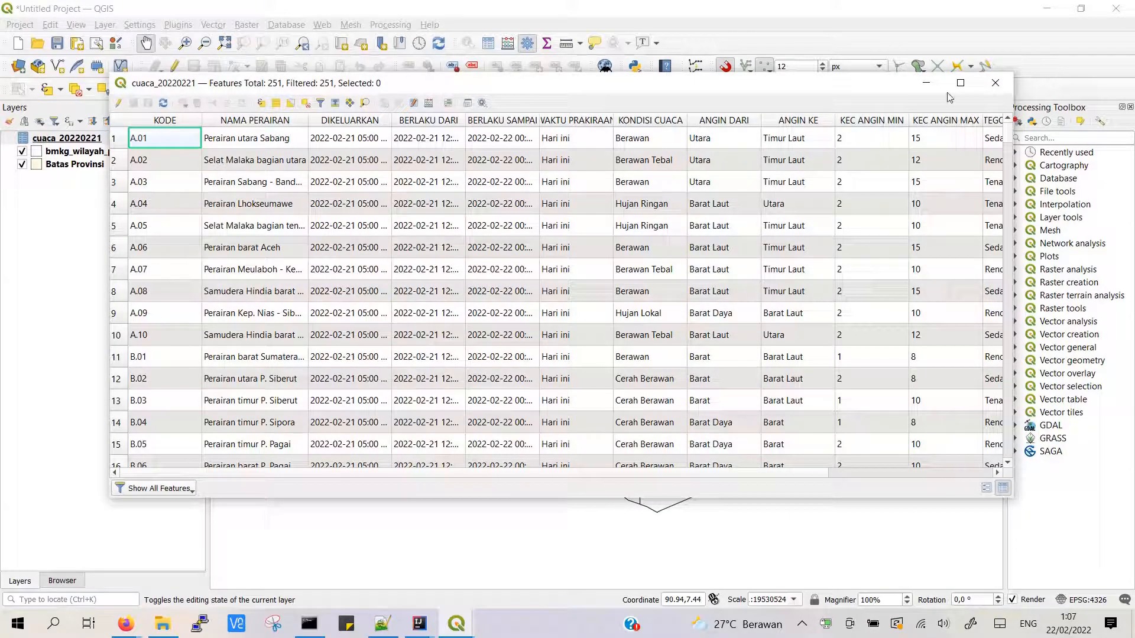
click(995, 83)
- Examine the bmkg_wilayah_perairan attribute table sorted by WP_1 with the WP_IMM column widened, then close it
right_click(89, 152)
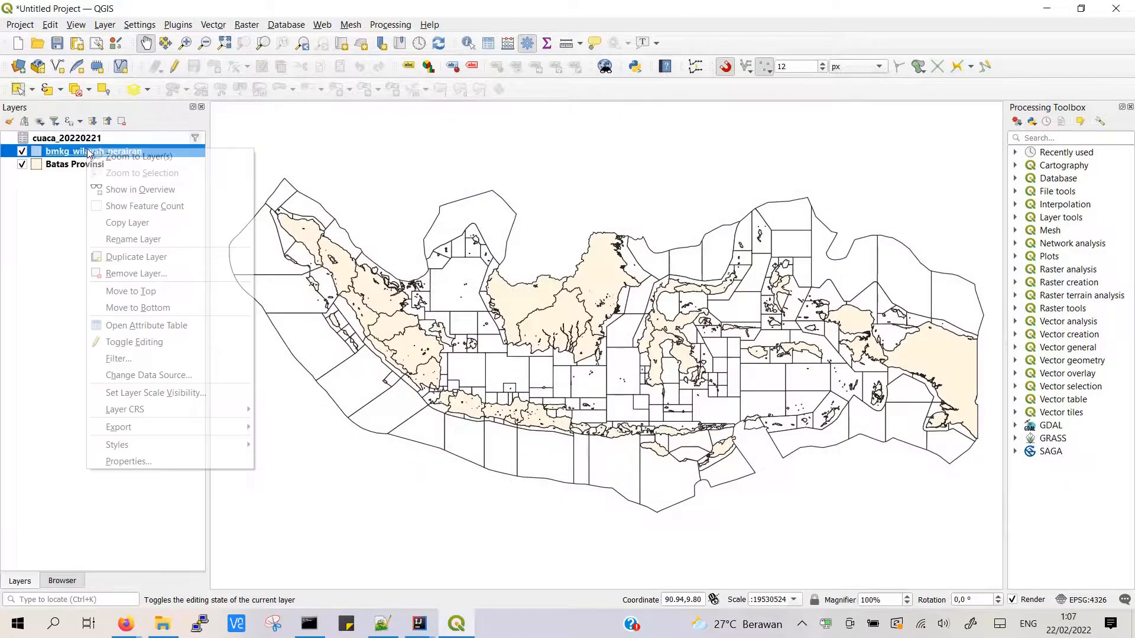
click(171, 324)
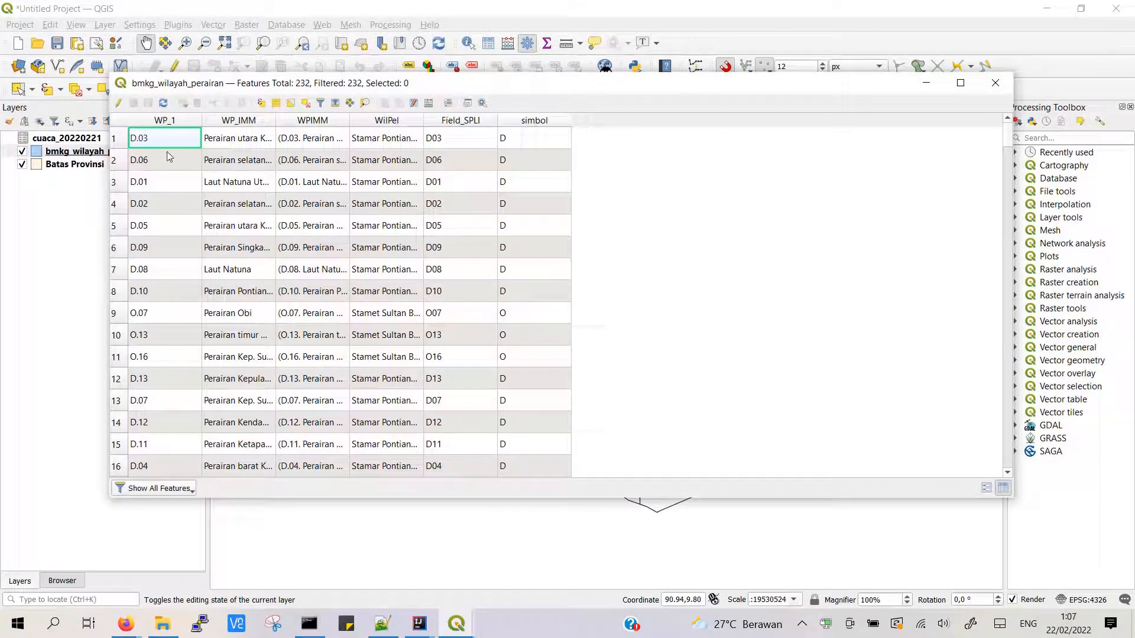
click(174, 121)
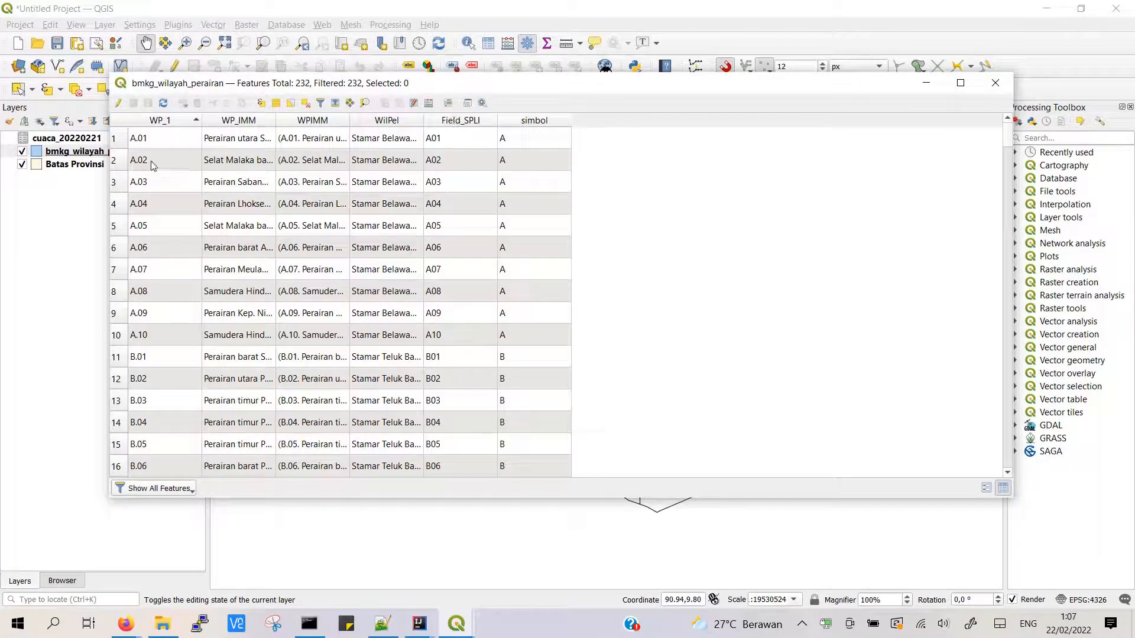
drag(276, 121, 368, 128)
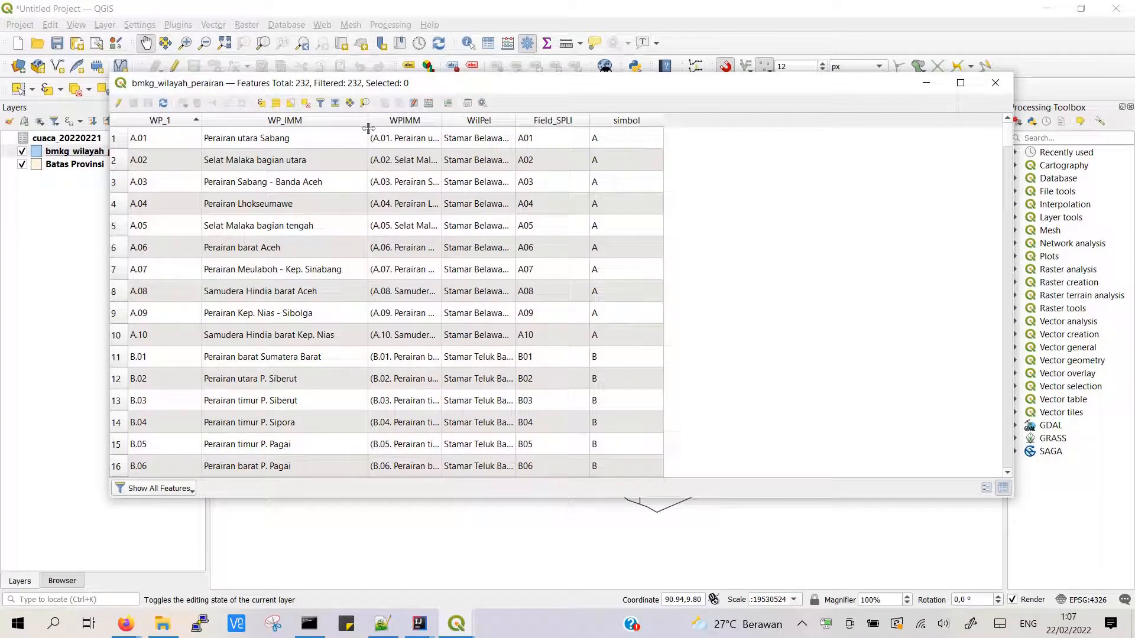
click(996, 84)
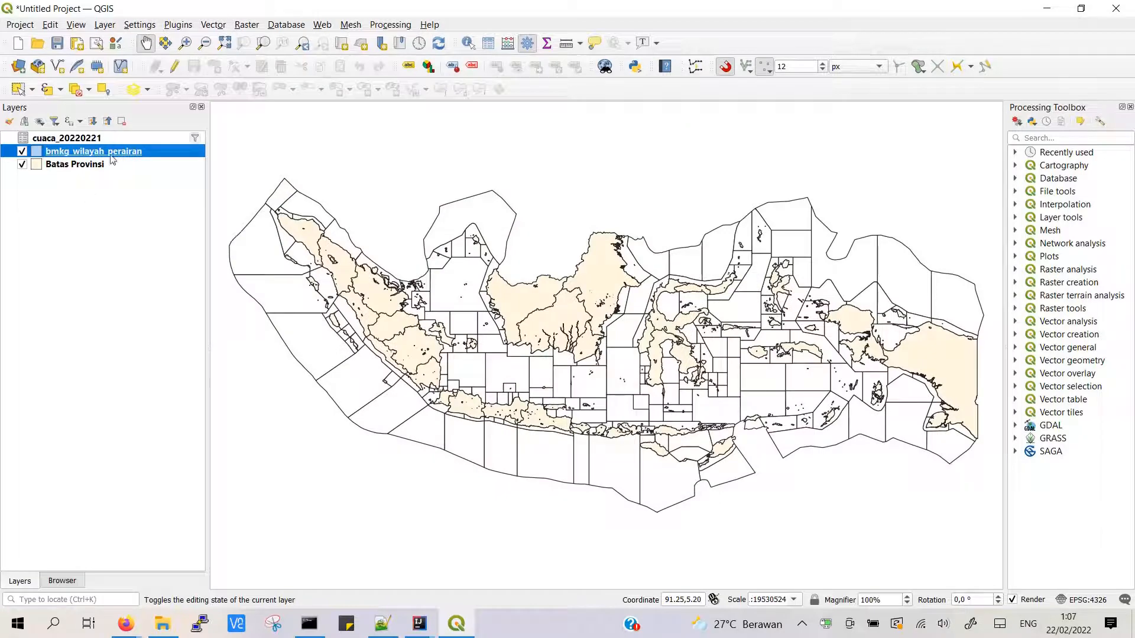
- Set up a vector join on bmkg_wilayah_perairan with join layer cuaca_20220221, join field KODE and target field WP_1
double_click(111, 152)
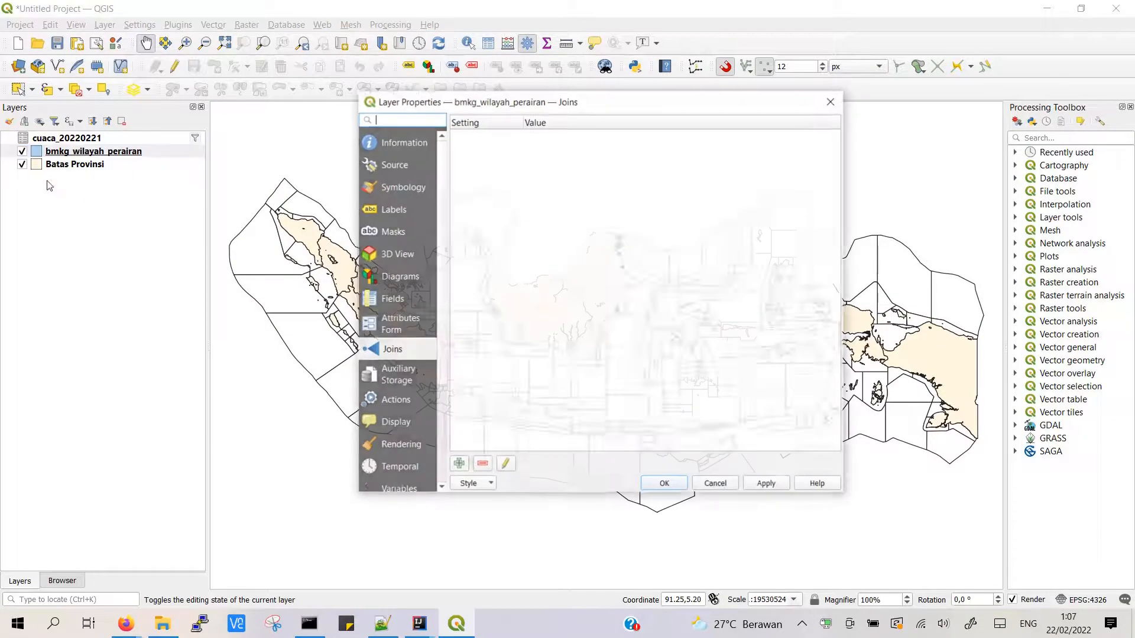
click(462, 465)
click(655, 151)
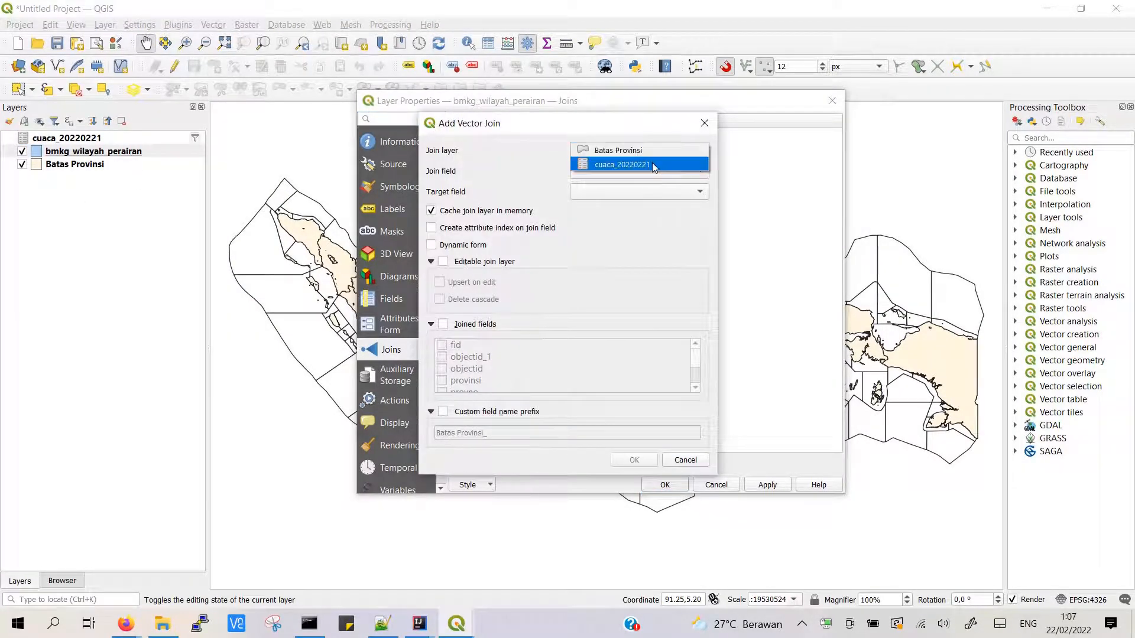
click(652, 162)
click(651, 169)
click(644, 170)
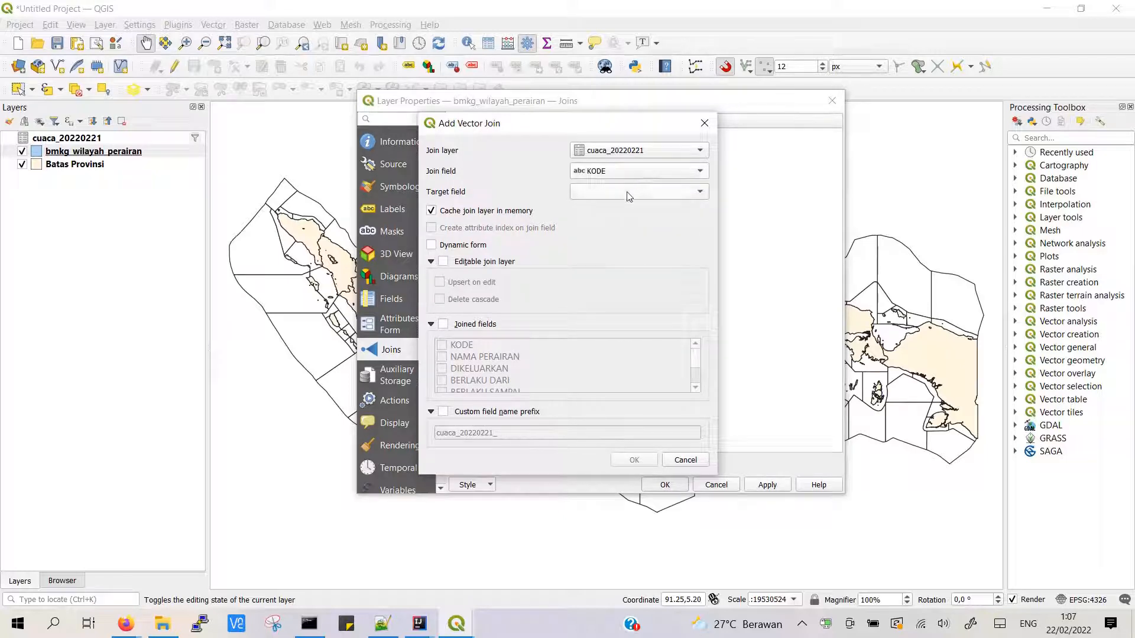
click(628, 193)
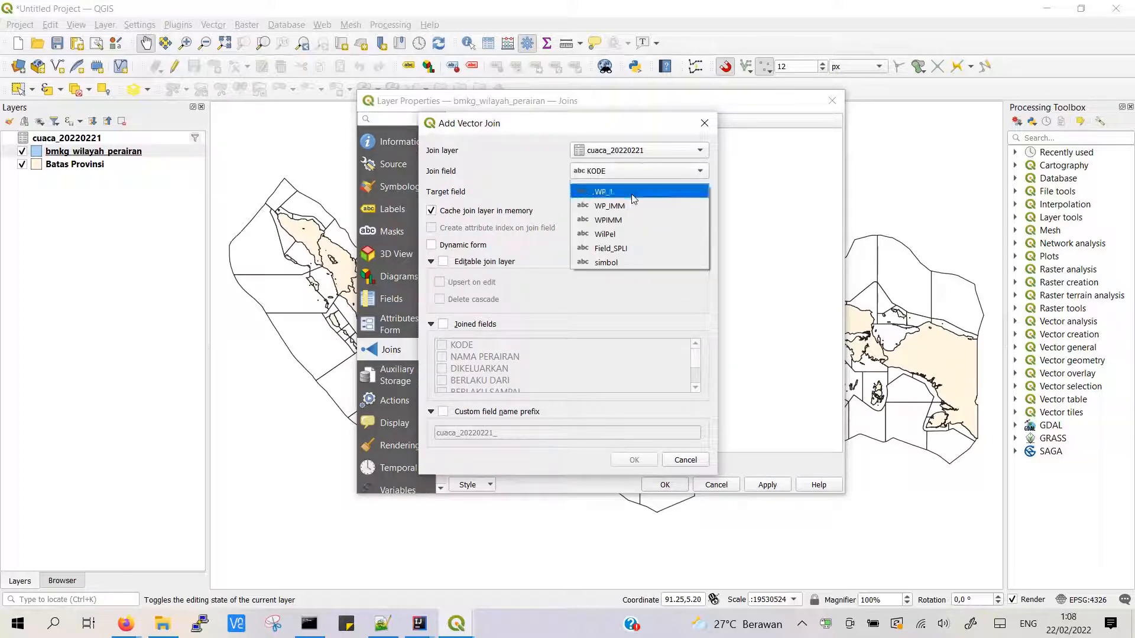
click(629, 191)
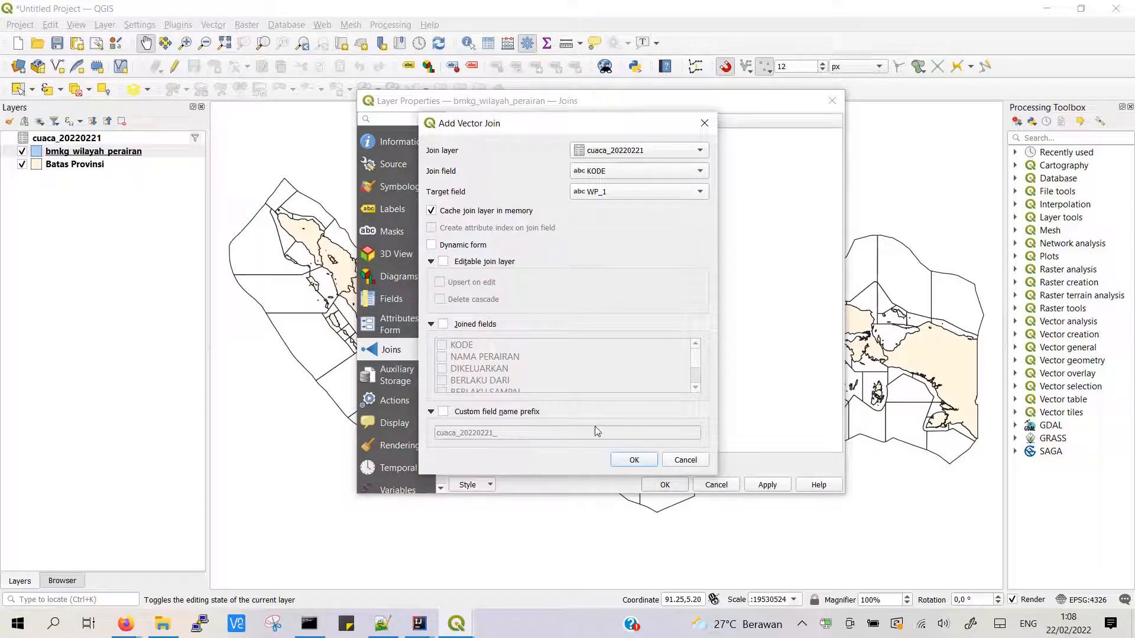
- Set the join's custom field name prefix to cuaca_ and apply the join to the bmkg_wilayah_perairan layer
click(444, 412)
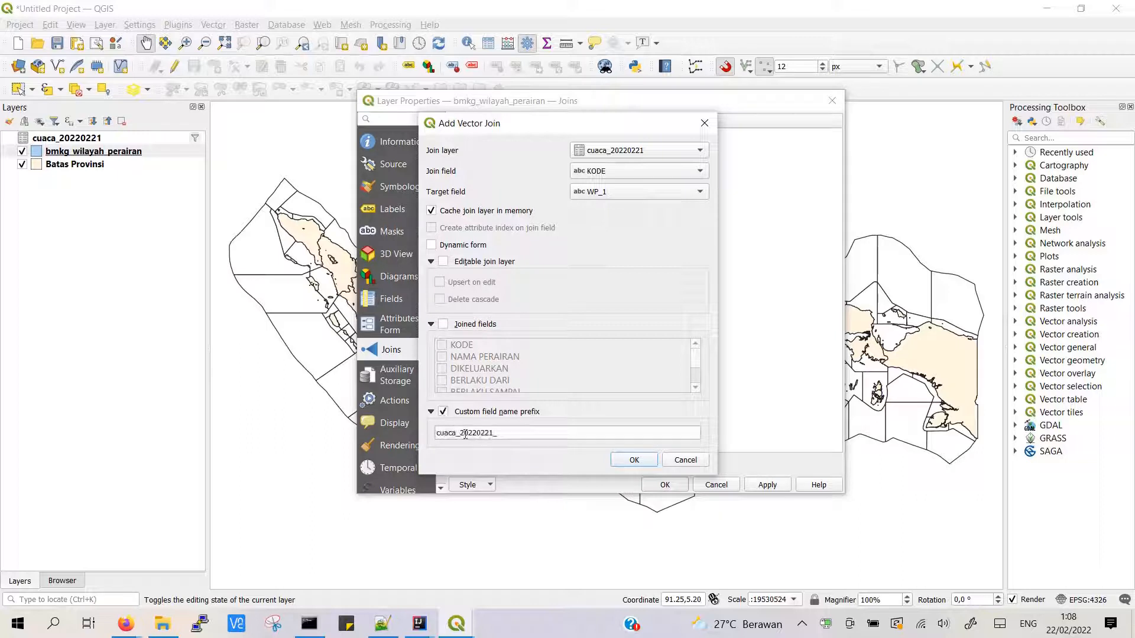
drag(463, 433, 536, 437)
key(BackSpace)
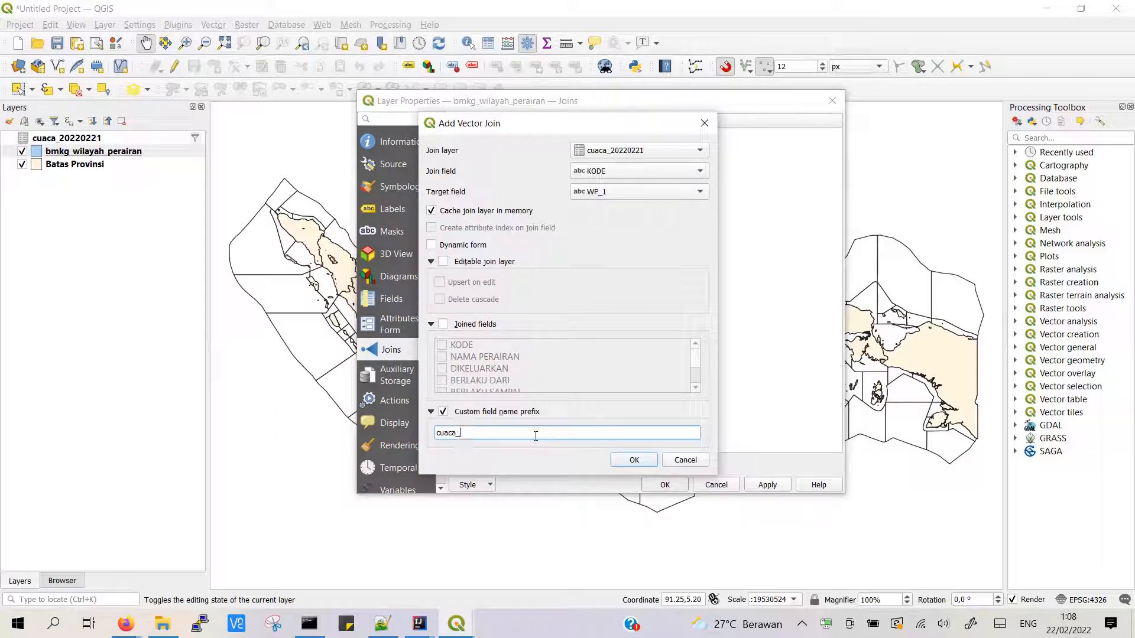
click(634, 460)
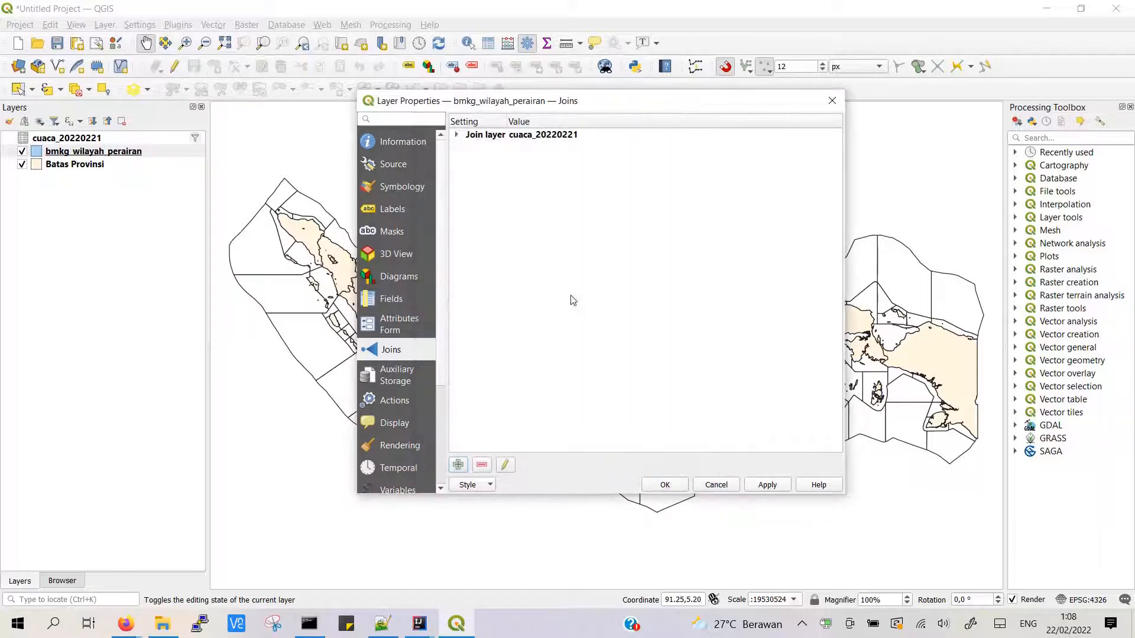
click(756, 486)
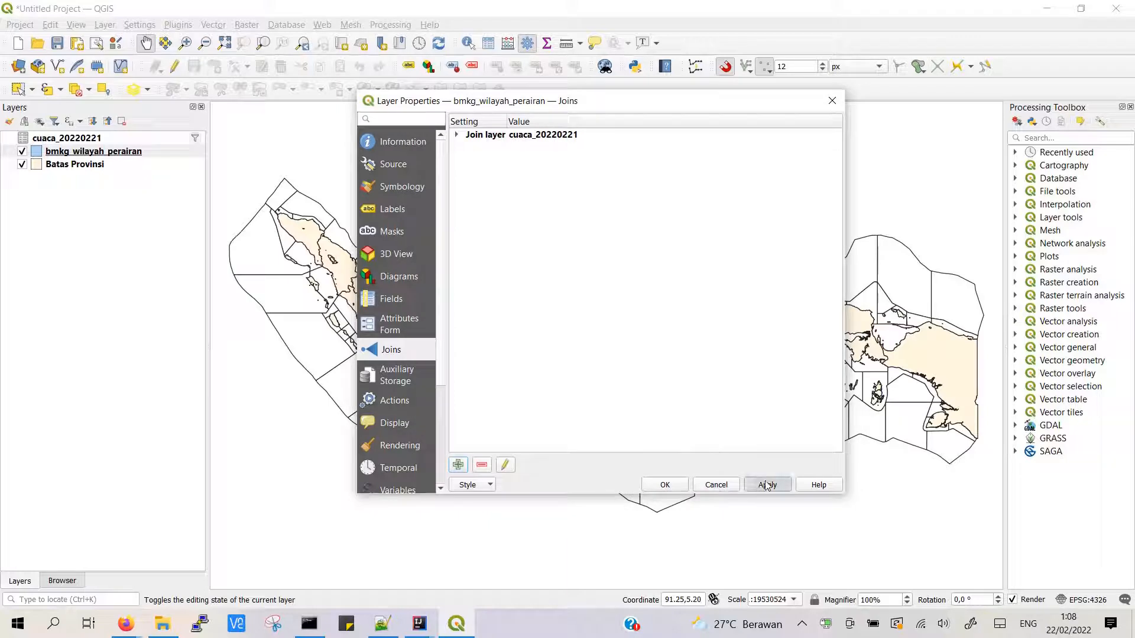
click(665, 486)
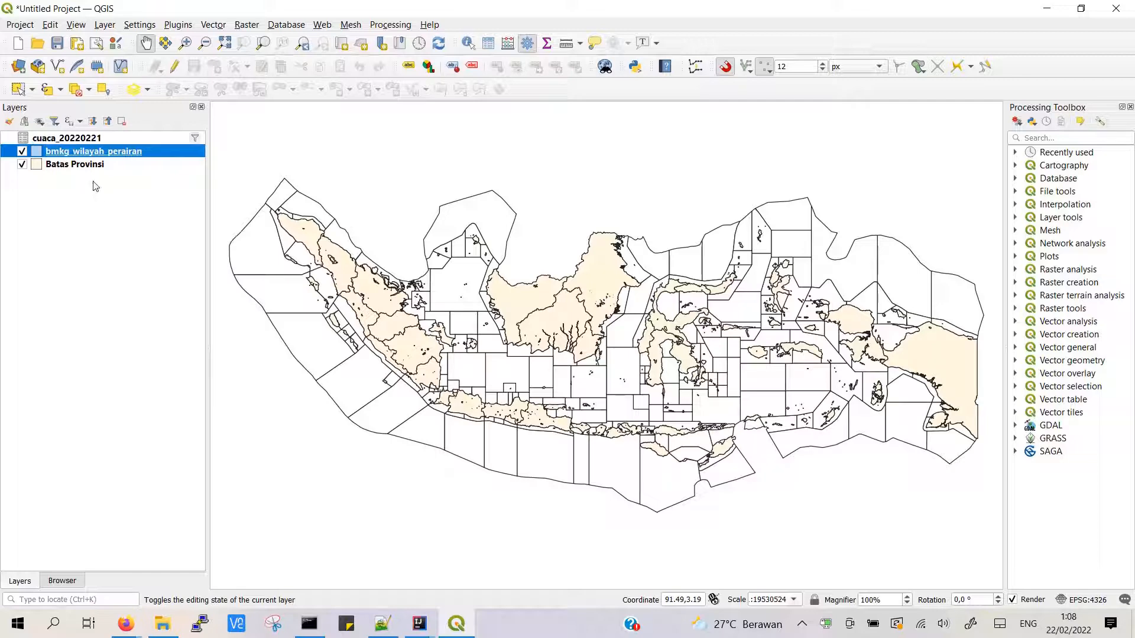
- Open the bmkg_wilayah_perairan attribute table and examine the joined cuaca_ forecast columns alongside the layer's original fields
right_click(50, 155)
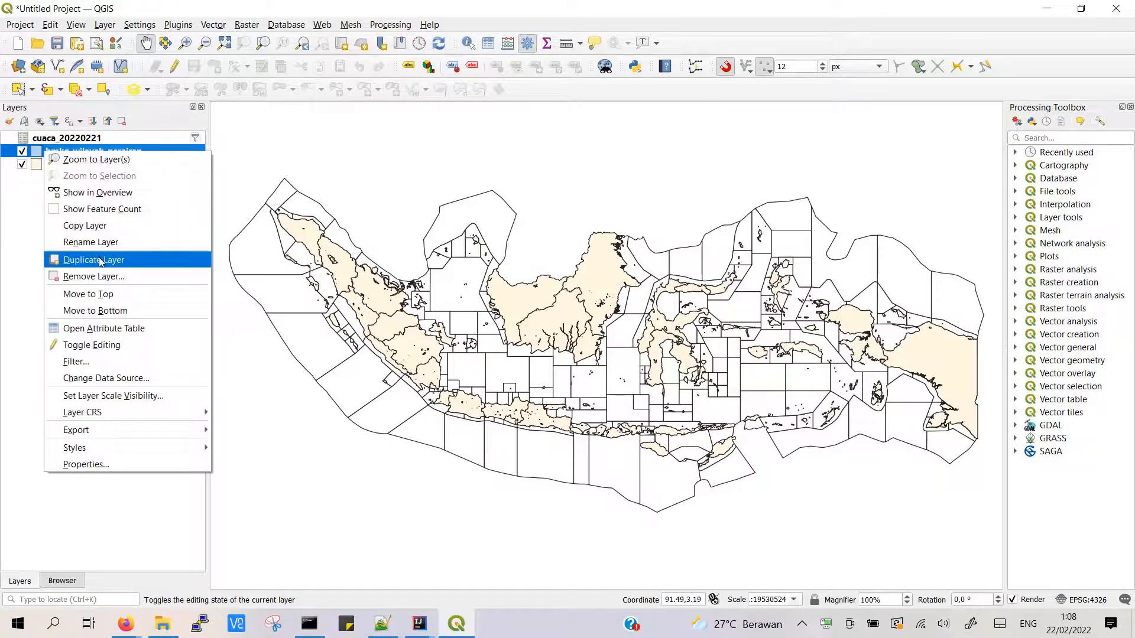
click(98, 328)
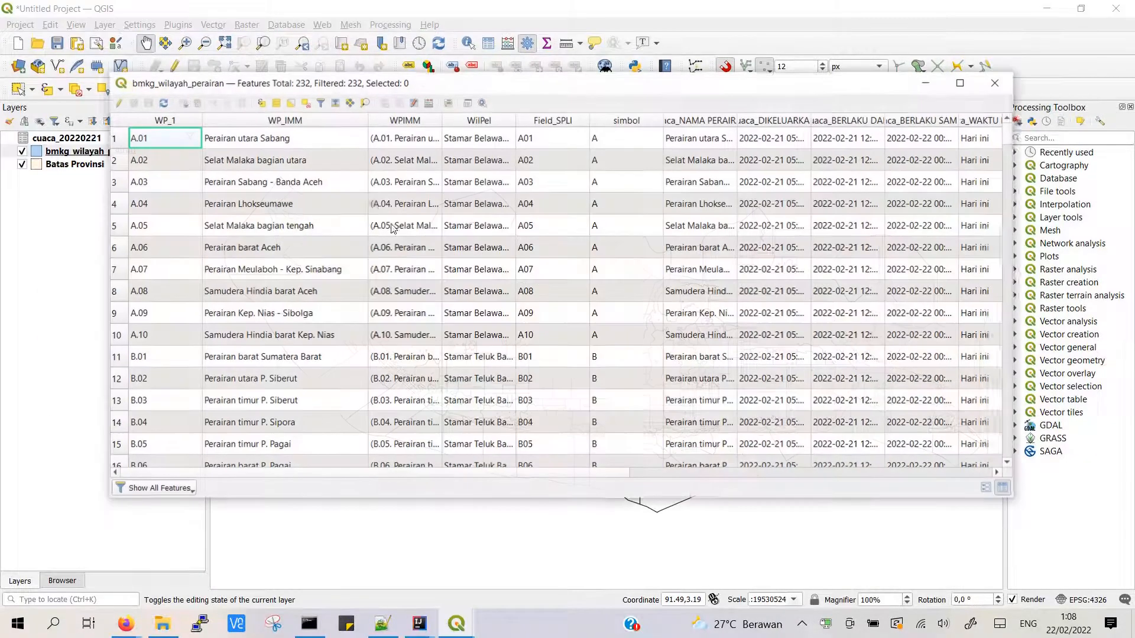
click(301, 138)
click(417, 139)
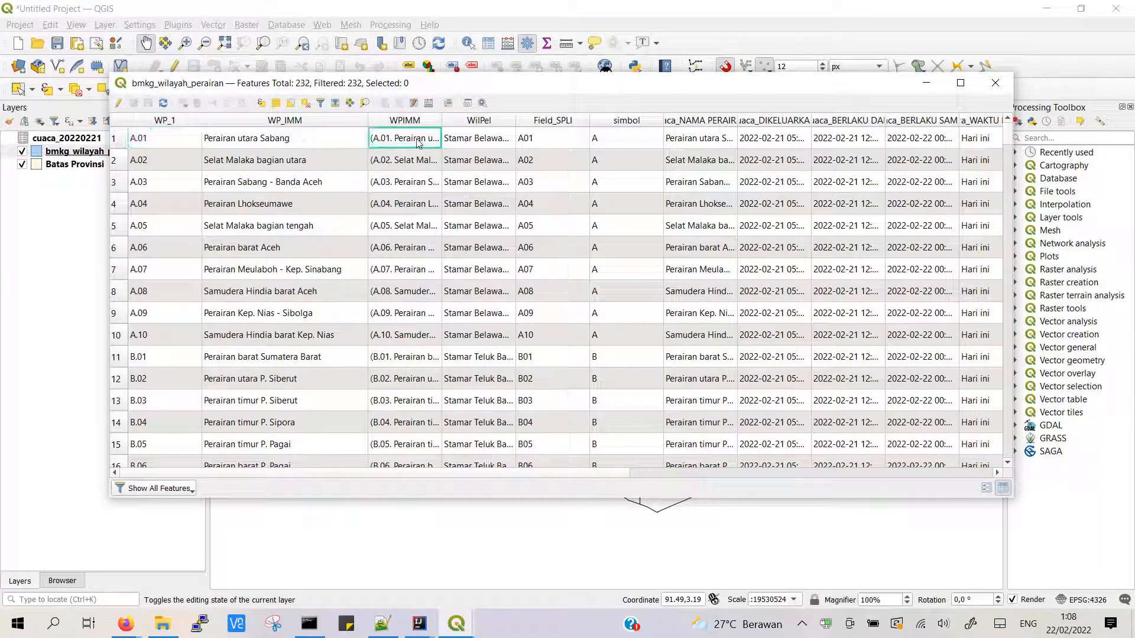
click(478, 138)
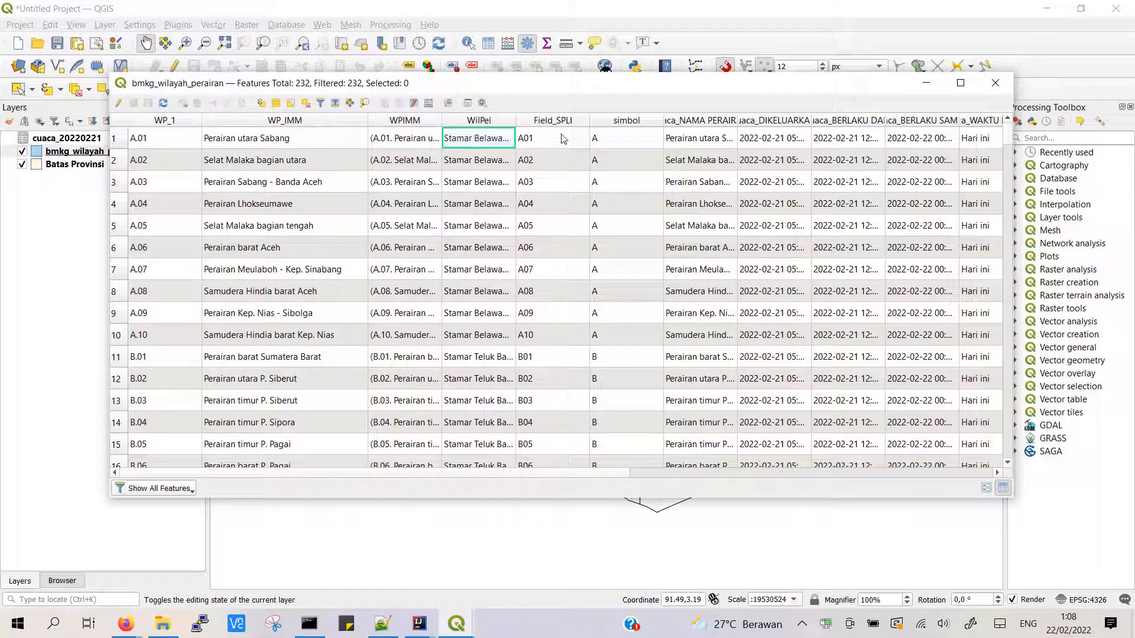
click(563, 138)
click(642, 139)
click(709, 140)
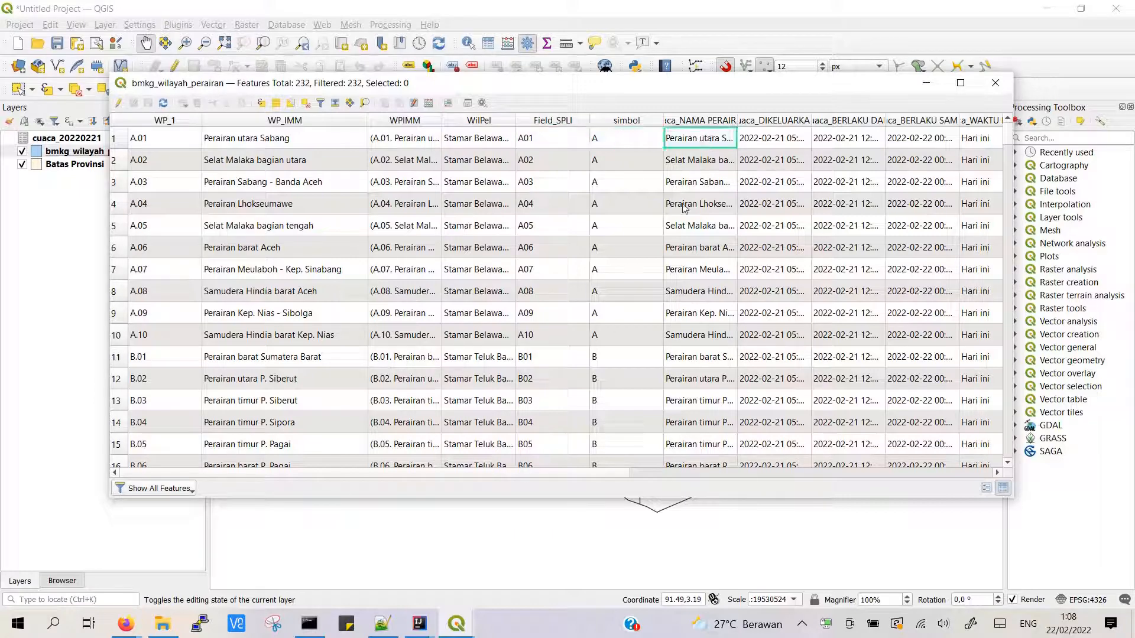
drag(596, 473, 904, 427)
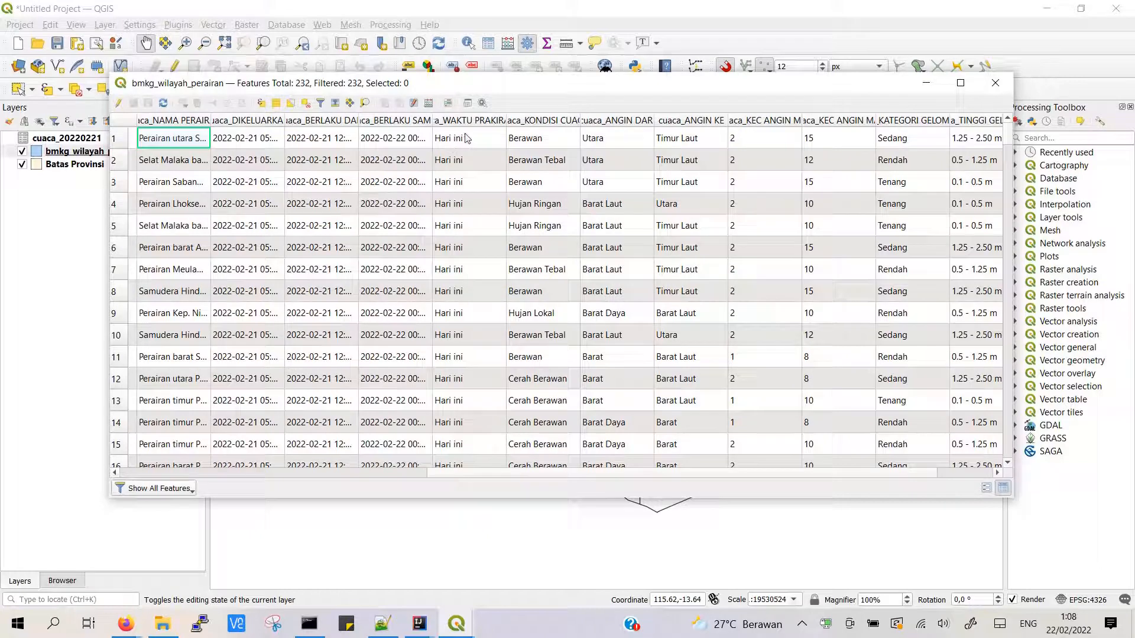
scroll(541, 473, left, 10)
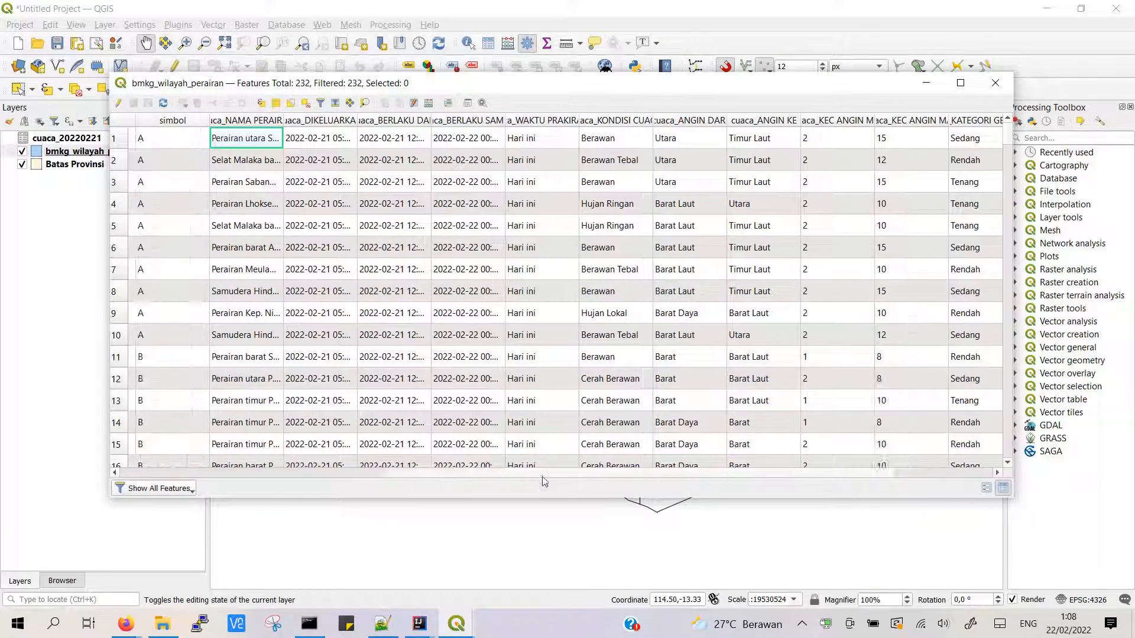
click(196, 146)
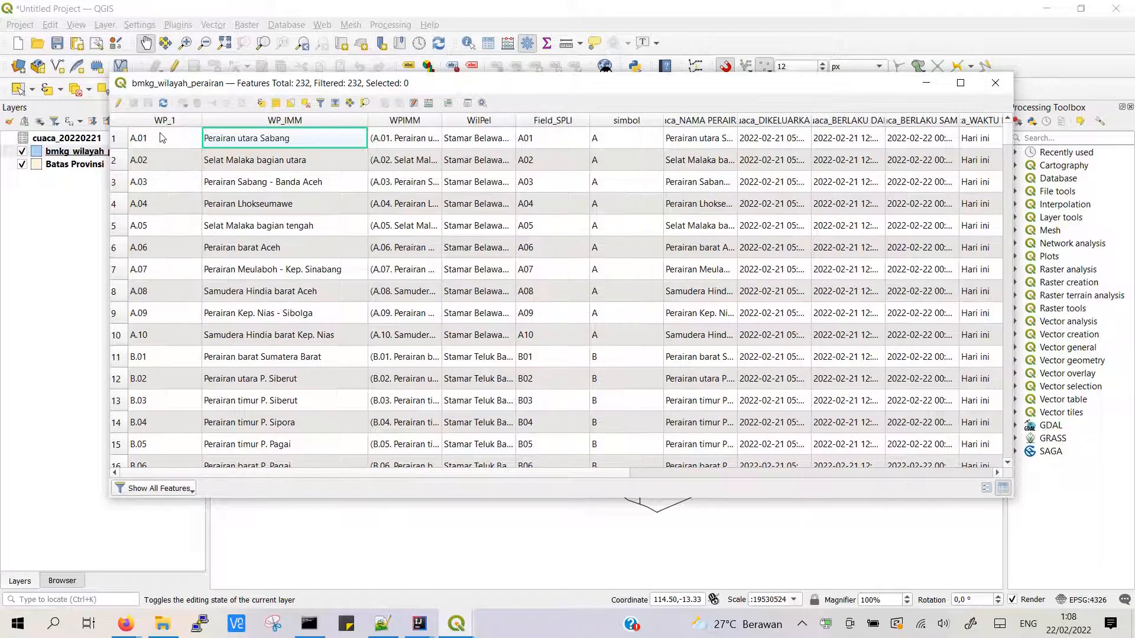
scroll(457, 473, right, 5)
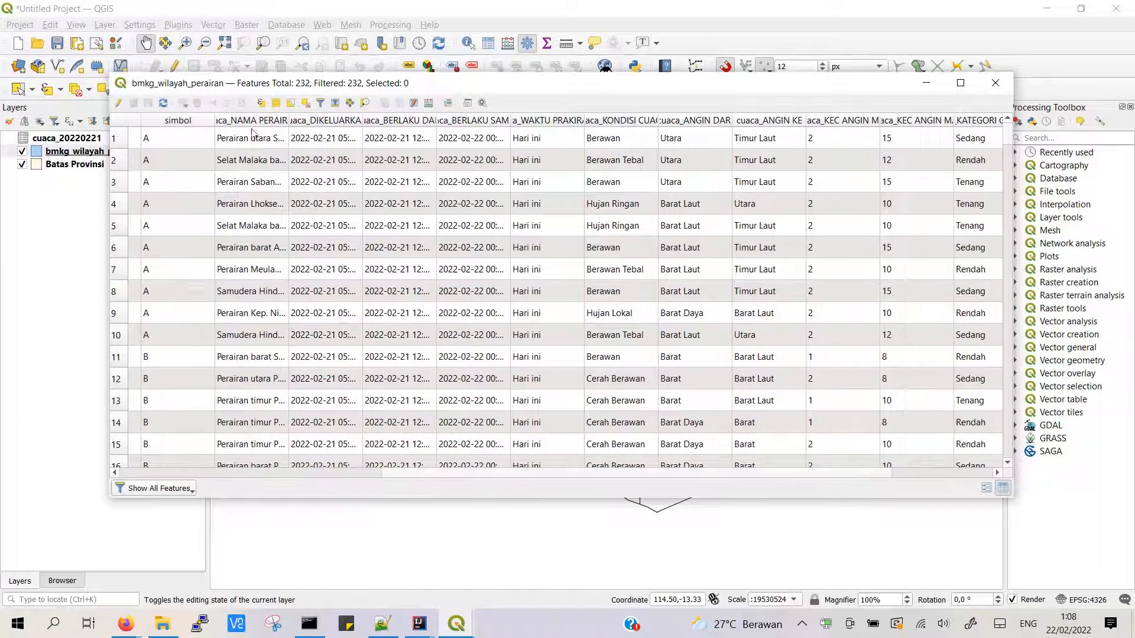
- Select the first feature (A.01) in the attribute table, check its wave forecast values, close the table and locate the area on the map
click(119, 140)
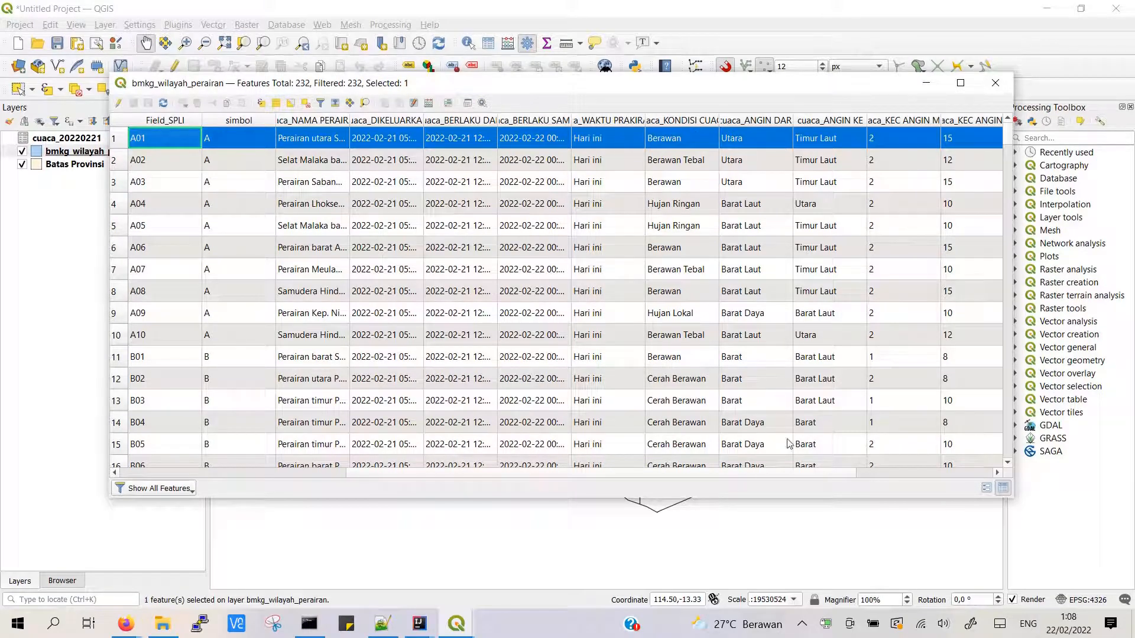
drag(772, 476, 893, 456)
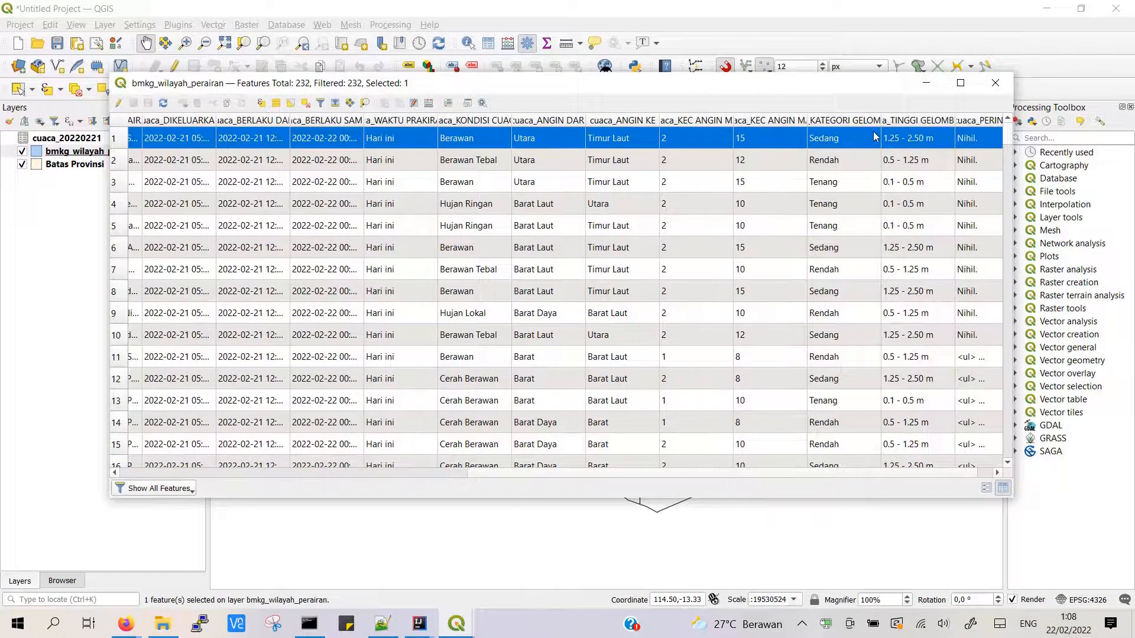
click(998, 84)
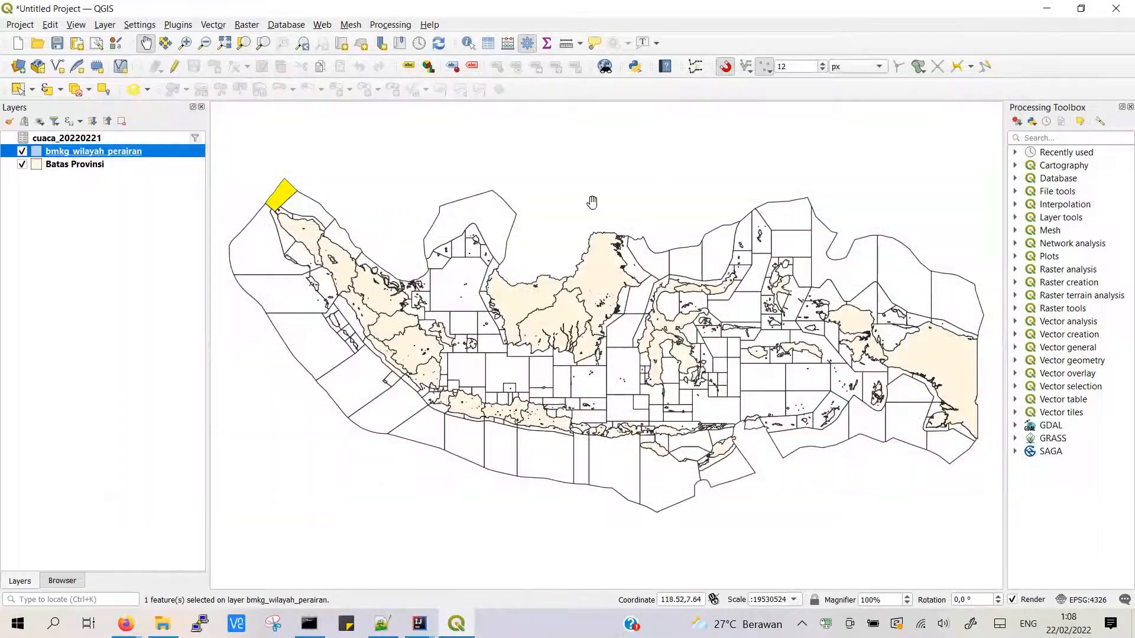
drag(367, 192, 607, 348)
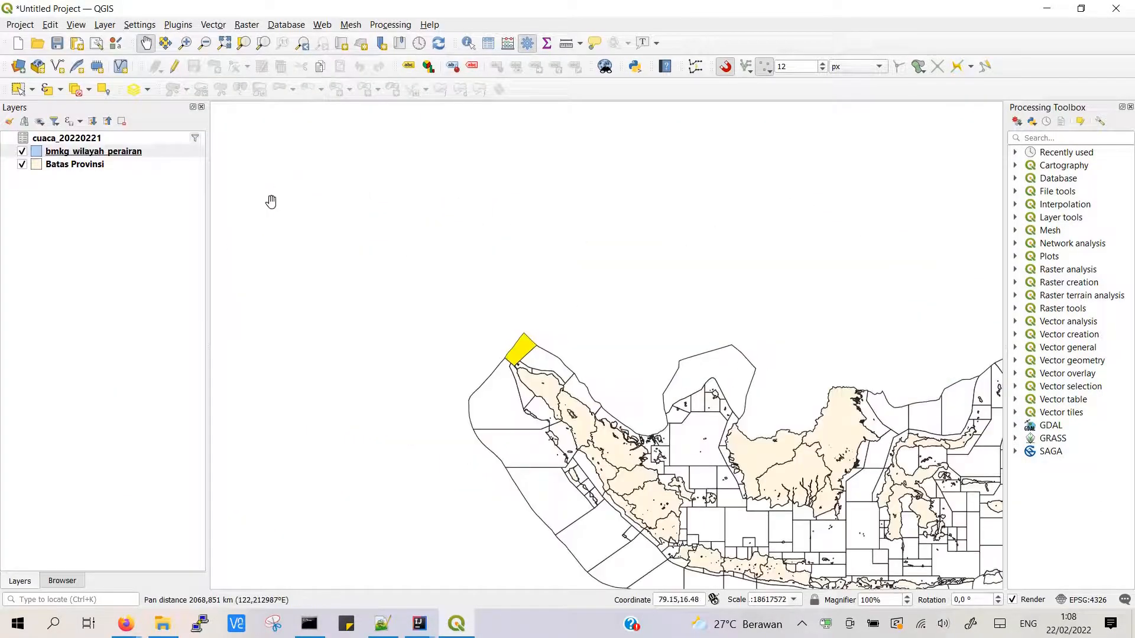
right_click(130, 155)
click(142, 165)
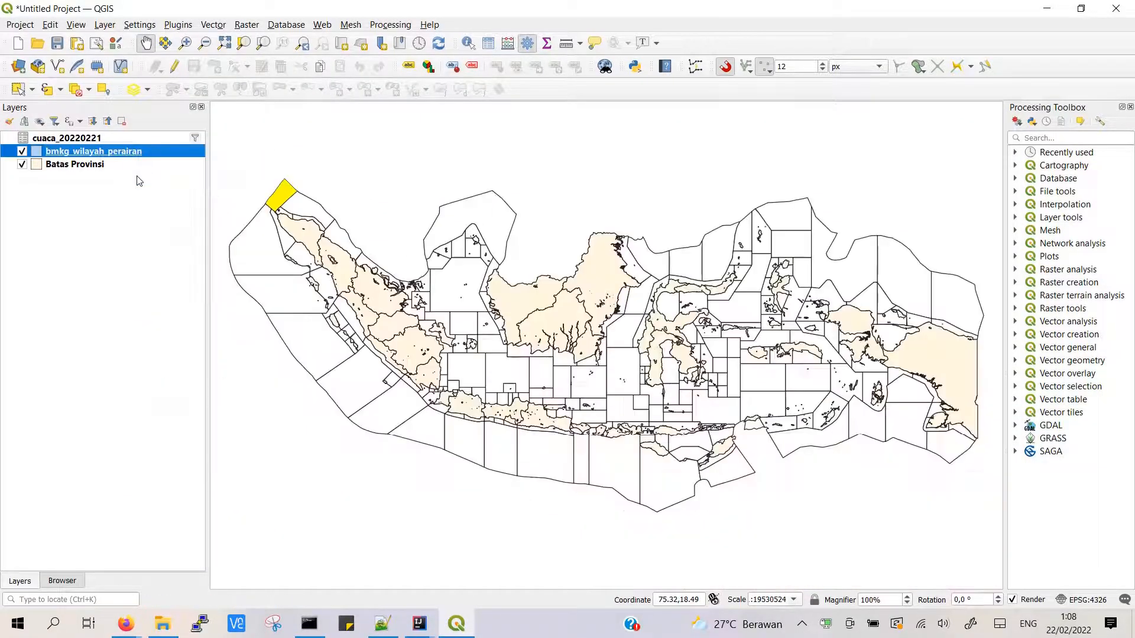
- Open the symbology properties of bmkg_wilayah_perairan and switch the renderer to Categorized
right_click(75, 154)
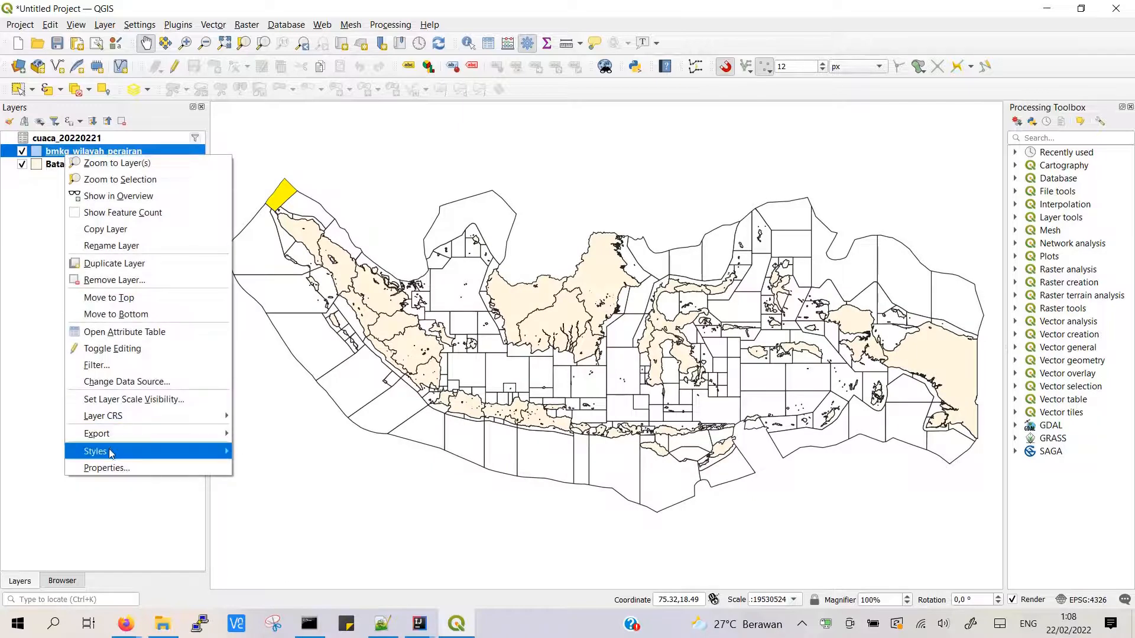
click(107, 468)
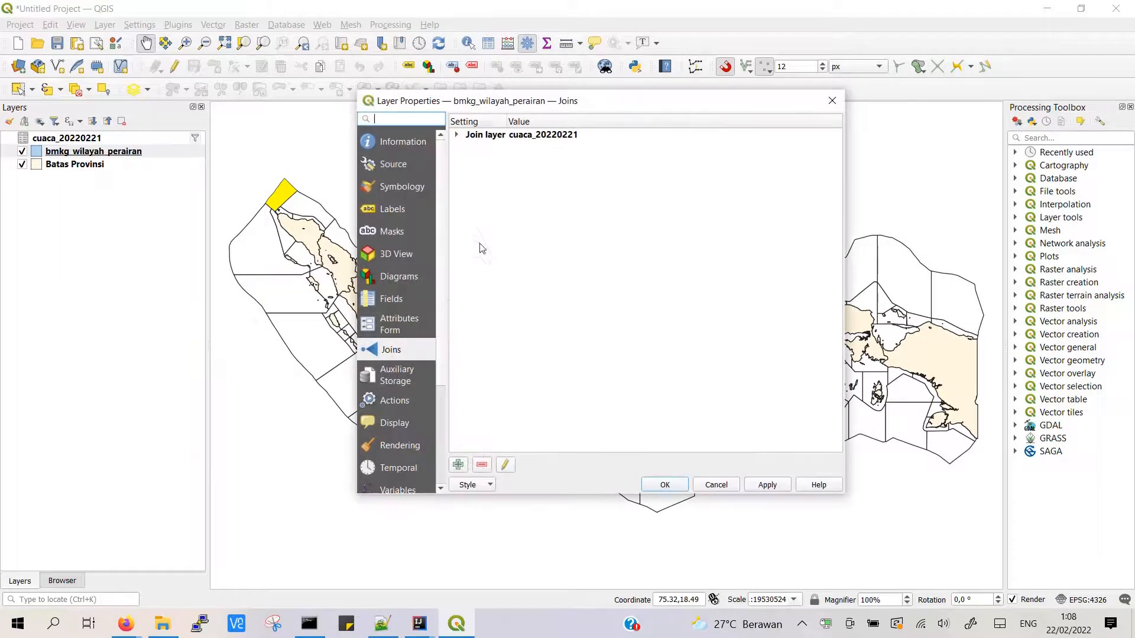
click(404, 188)
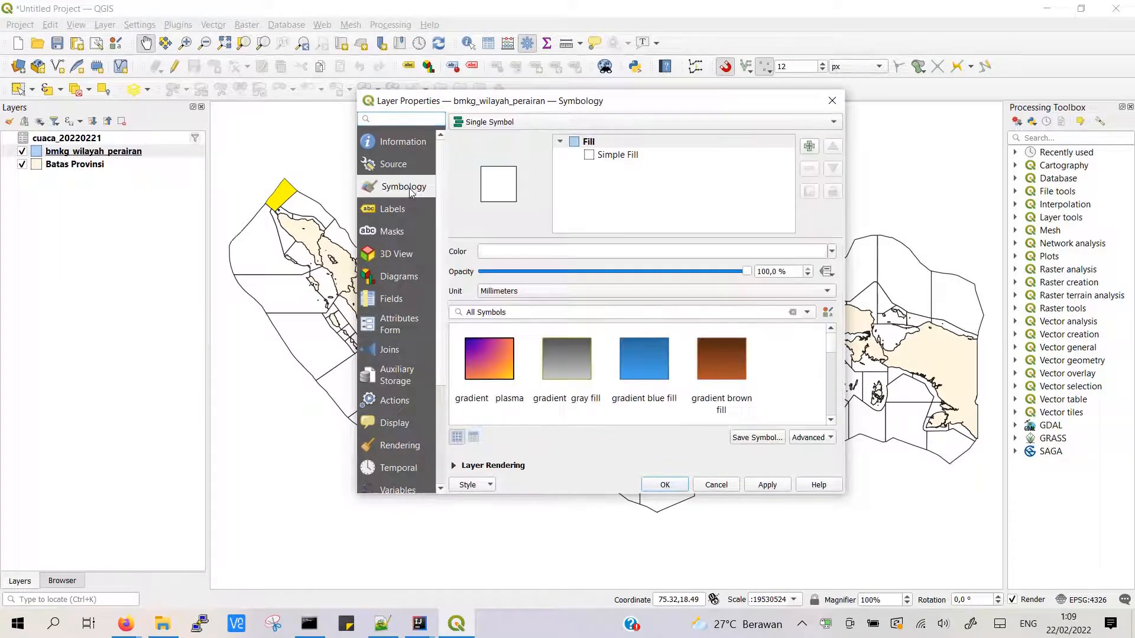
click(499, 124)
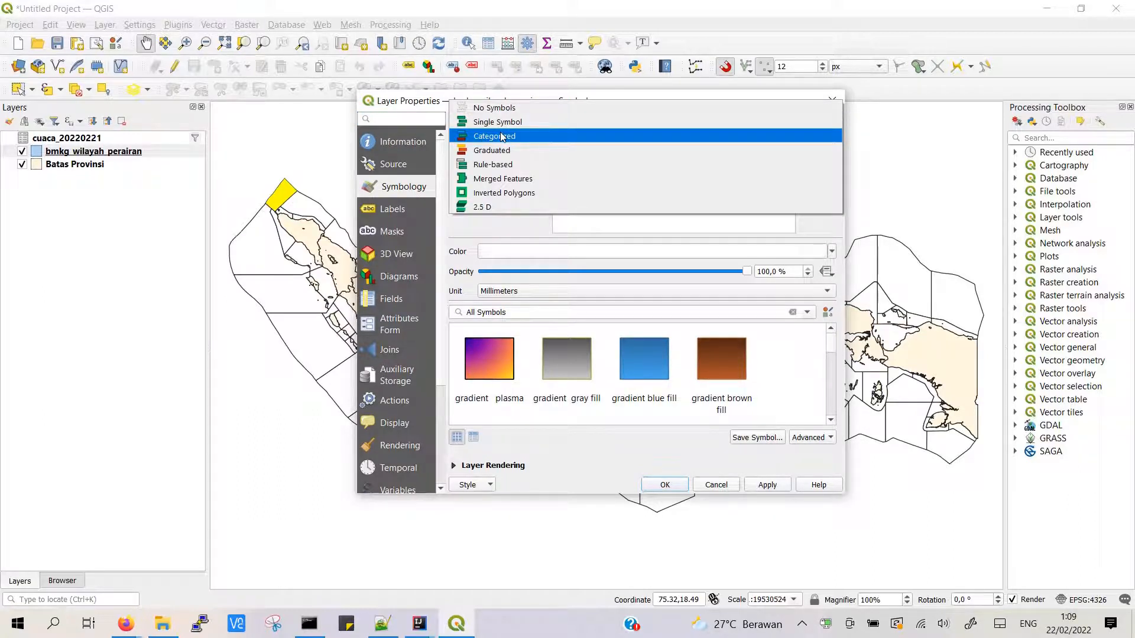
click(501, 136)
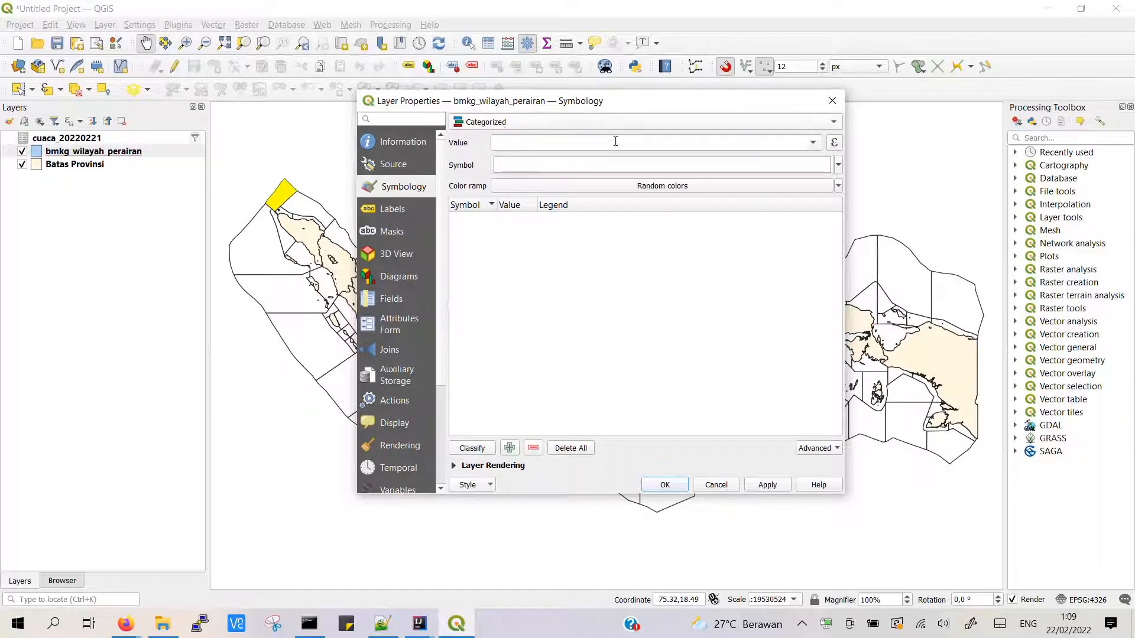
- Classify the marine areas by the cuaca_TINGGI GELOMBANG field and widen the class list's Value column
click(815, 143)
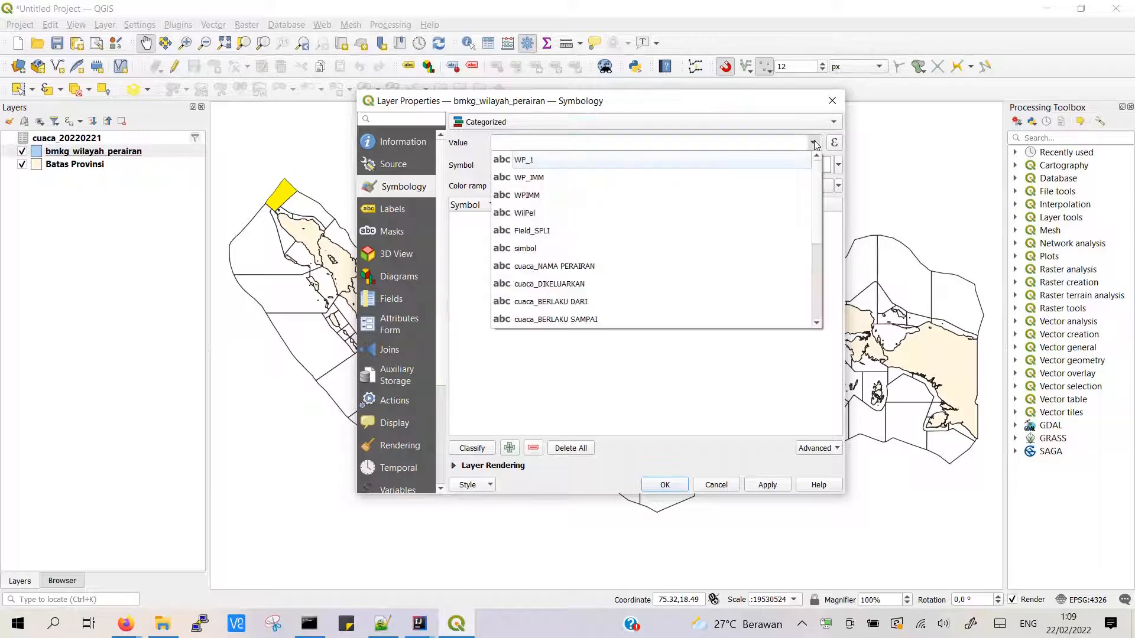
scroll(658, 232, down, 1)
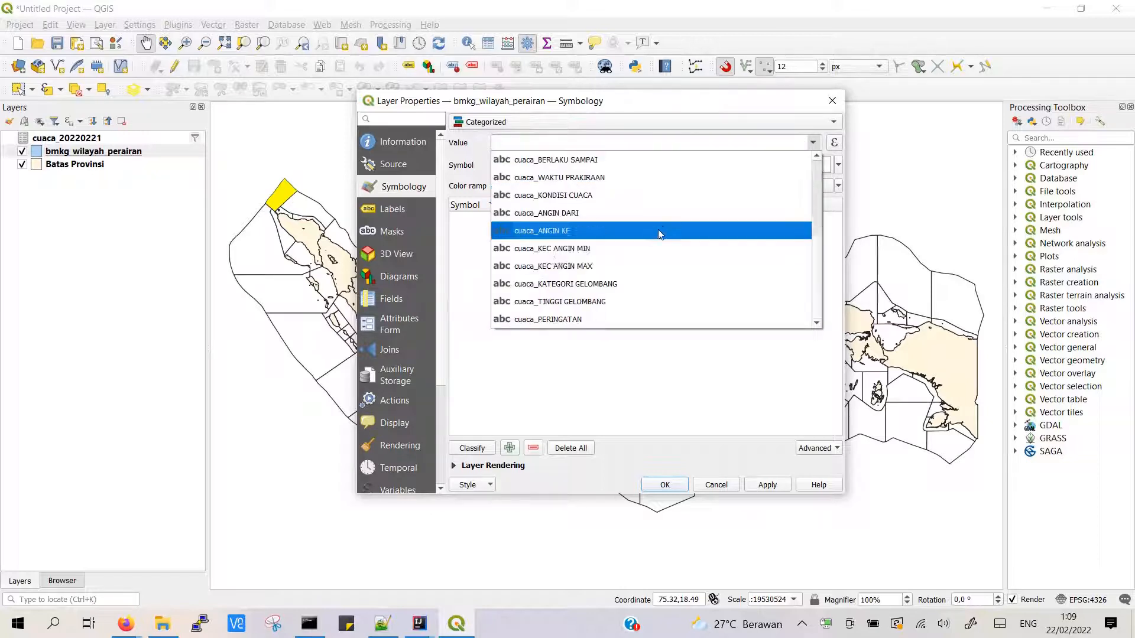
click(608, 302)
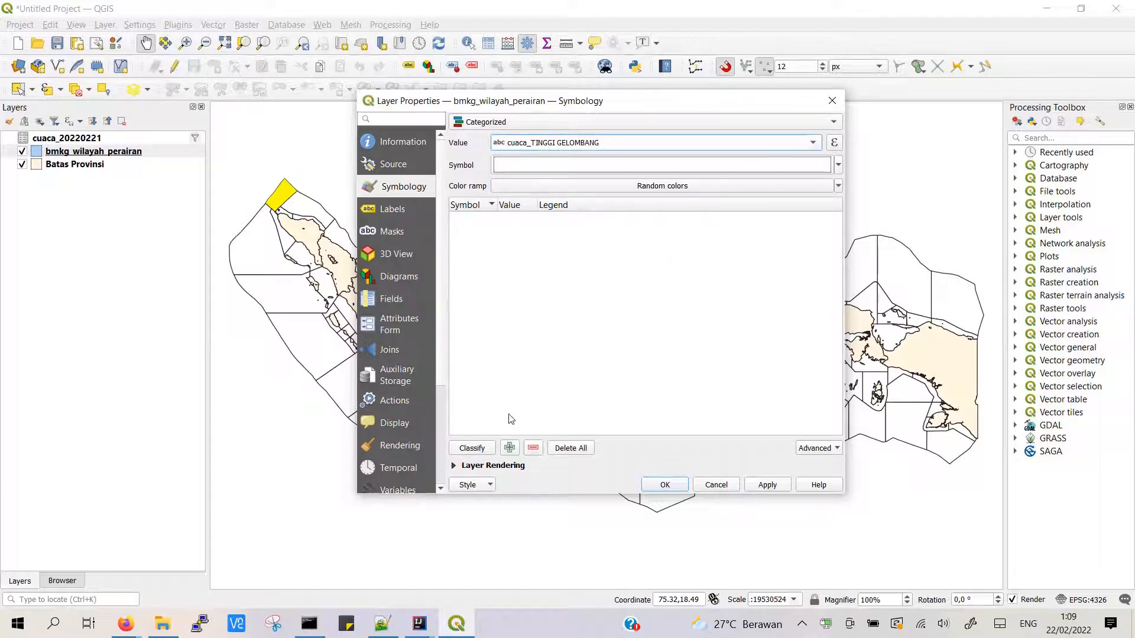
click(473, 448)
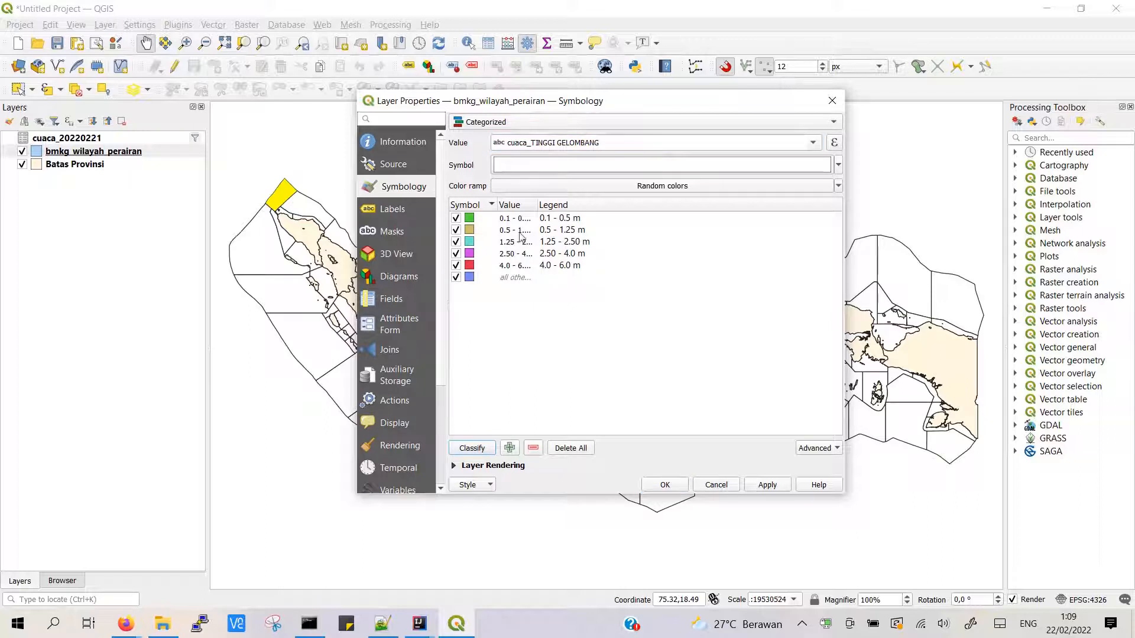
drag(537, 205, 631, 206)
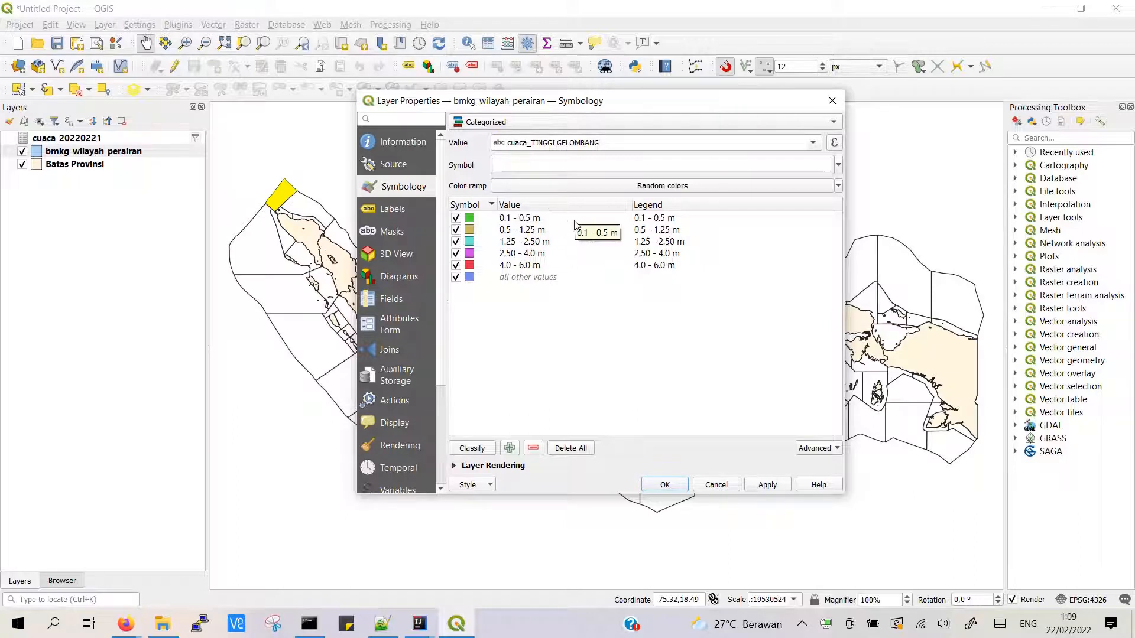
- Reclassify the layer by cuaca_KATEGORI GELOMBANG, deleting the existing classes, and apply the categorized symbology
click(814, 143)
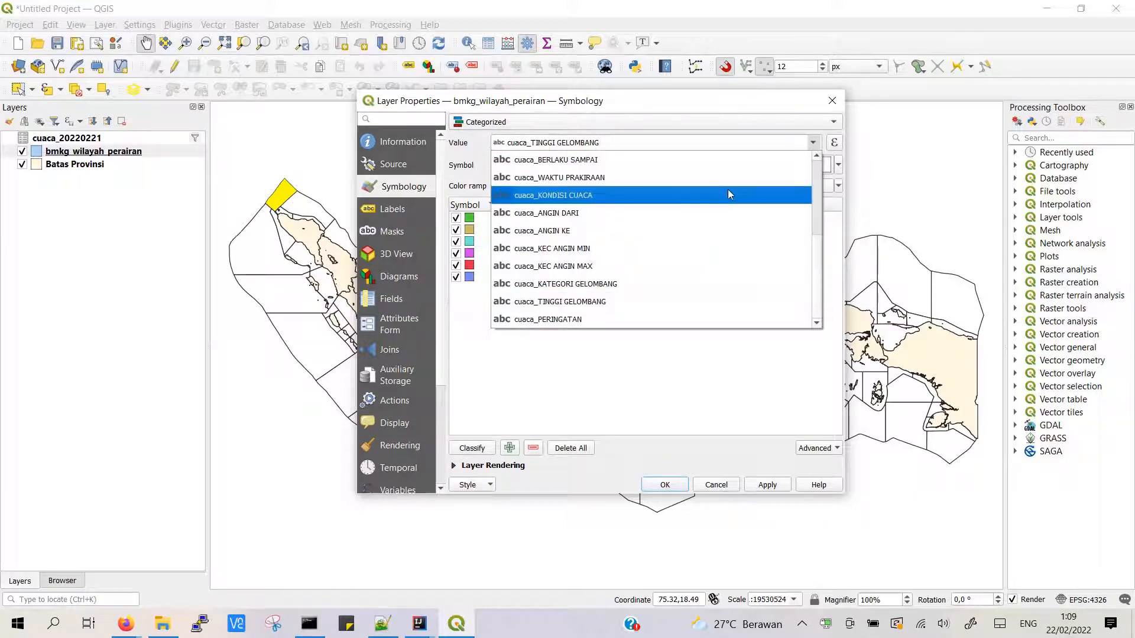
click(612, 279)
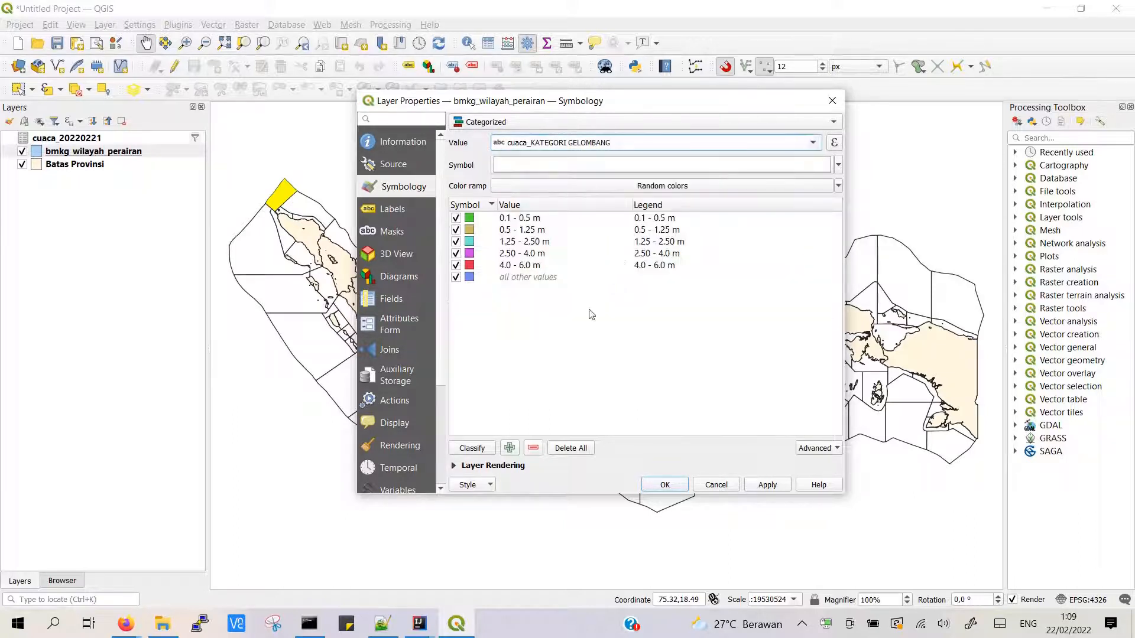
click(474, 444)
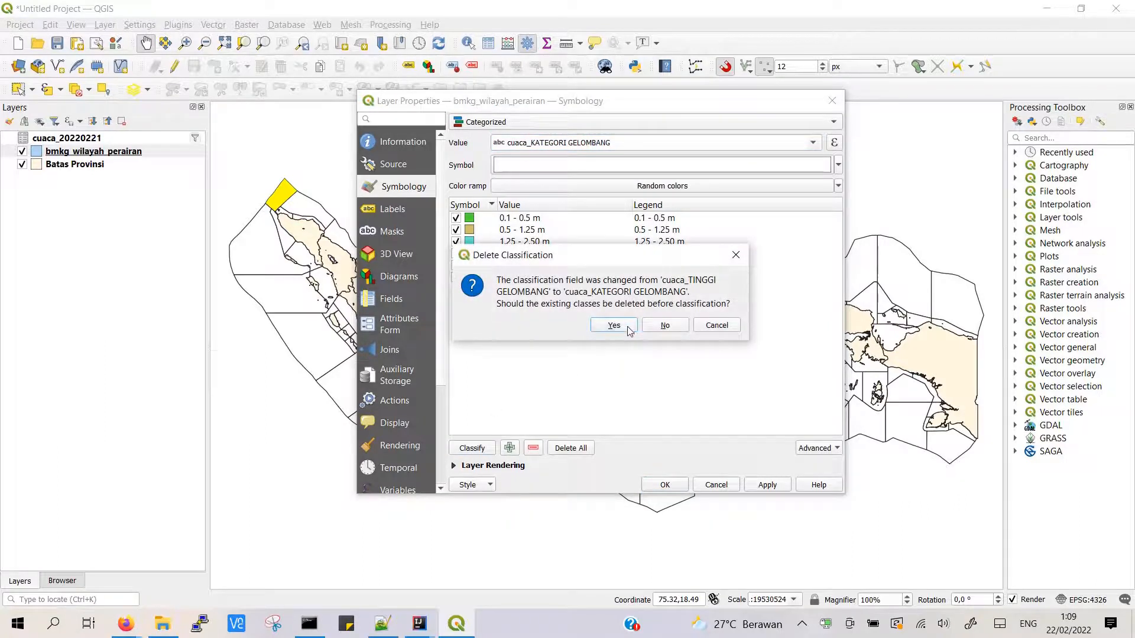
click(624, 329)
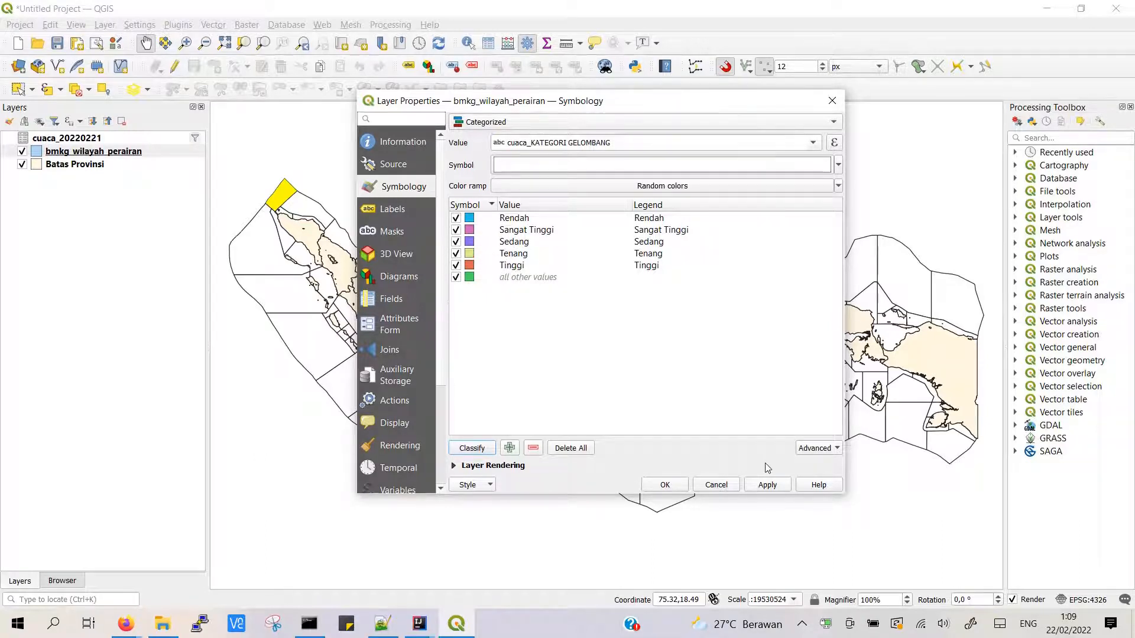
click(766, 486)
click(674, 487)
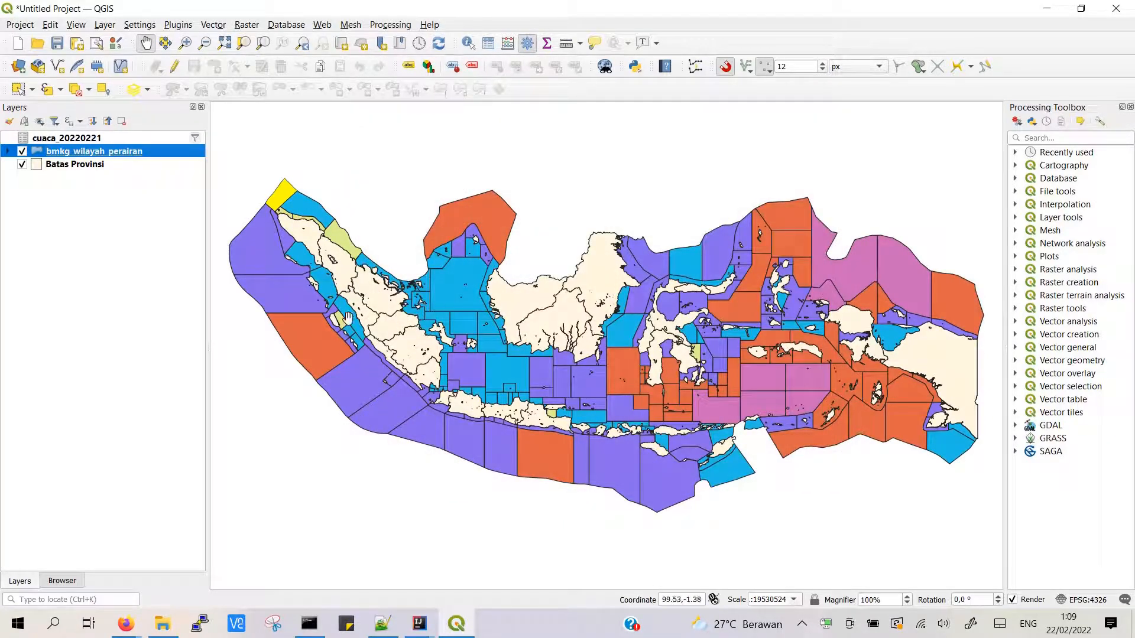
- Expand the wave category classes of bmkg_wilayah_perairan in the layer tree and hide the Sangat Tinggi class
scroll(447, 291, up, 2)
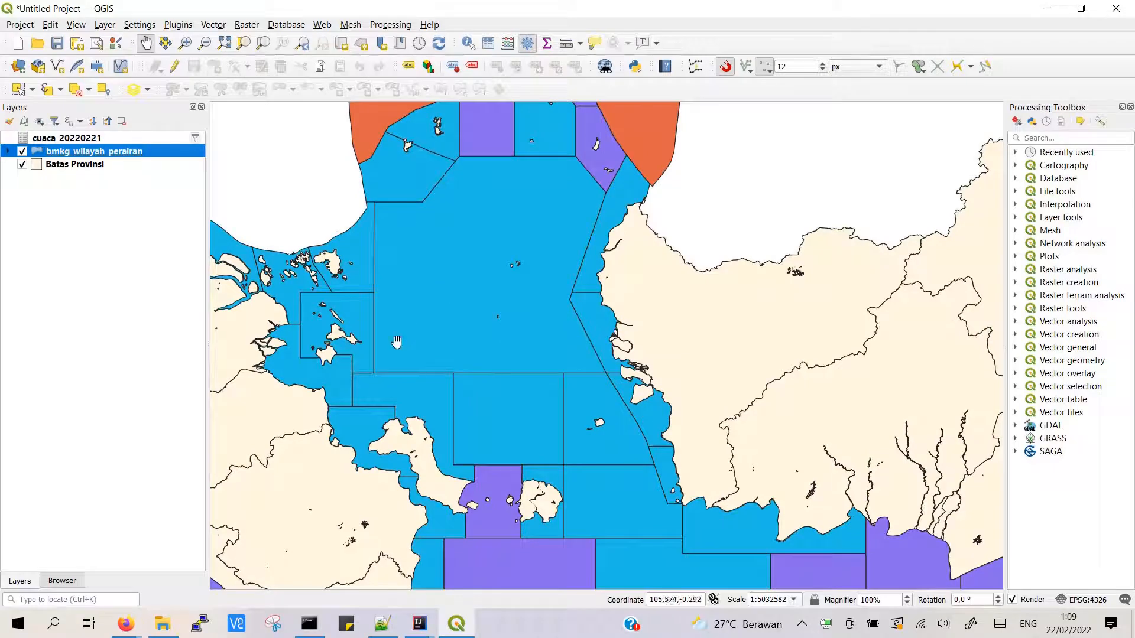
scroll(324, 385, up, 2)
scroll(370, 371, down, 4)
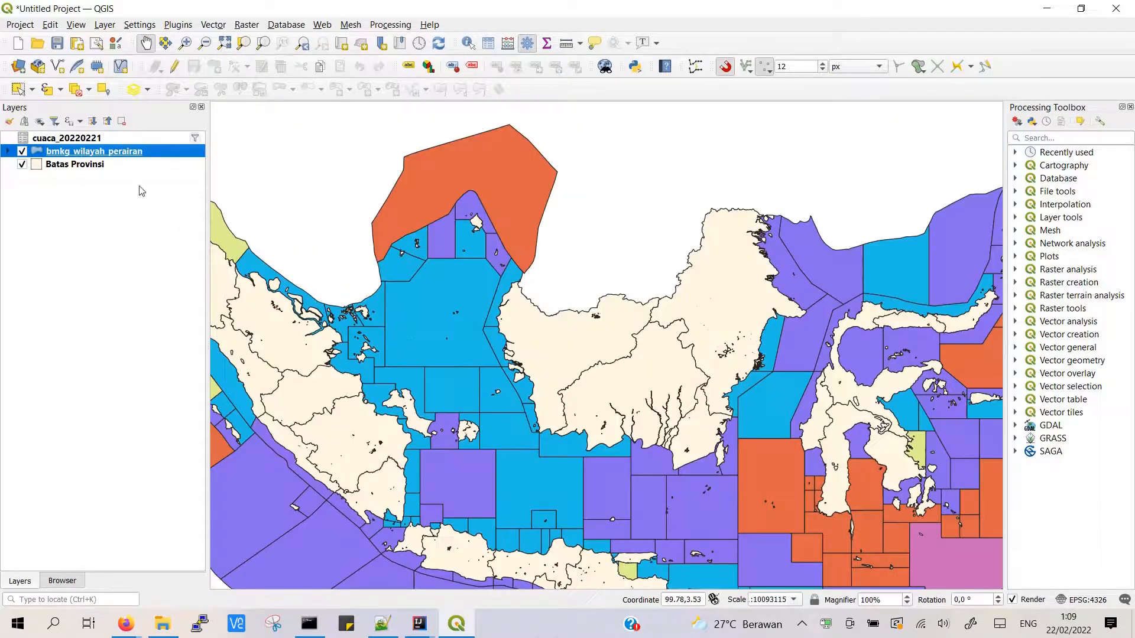
right_click(115, 152)
click(129, 159)
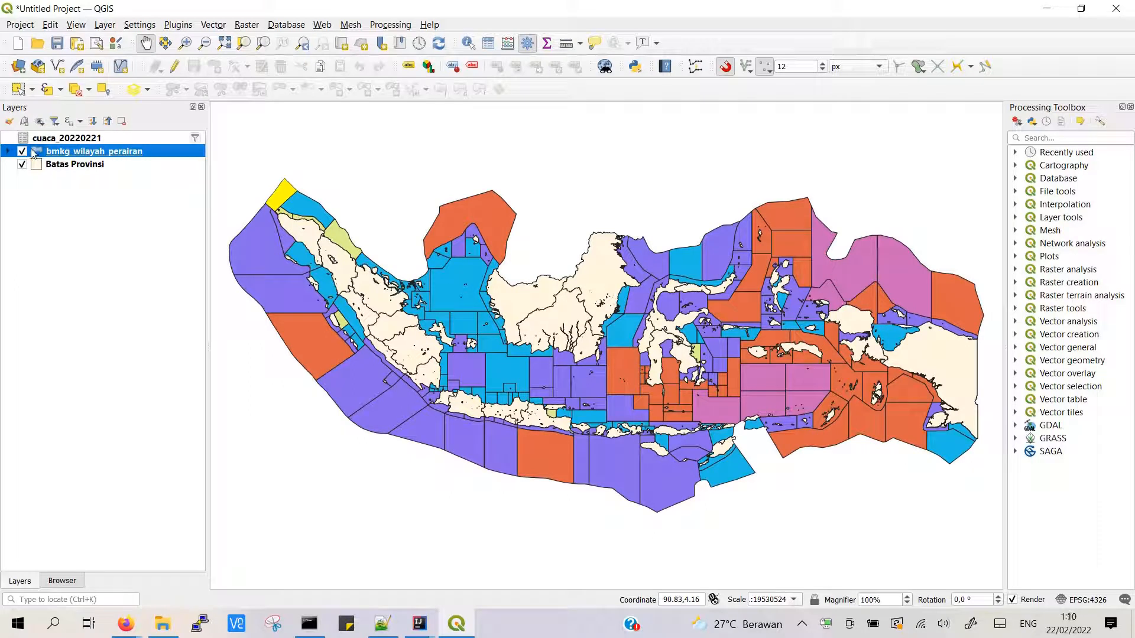
click(8, 151)
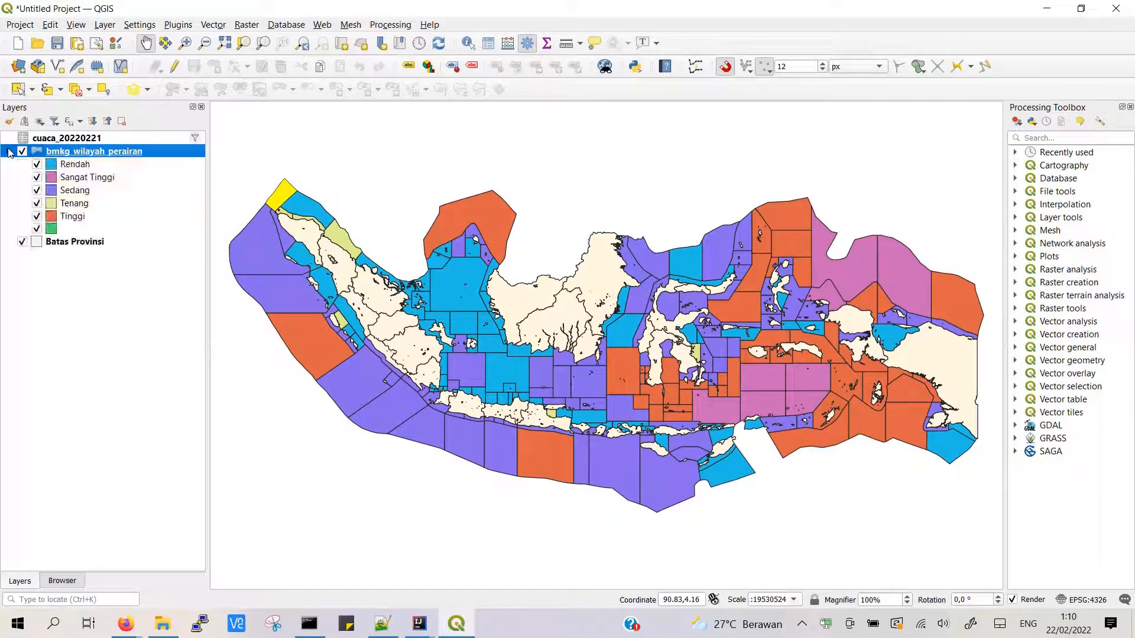
click(94, 166)
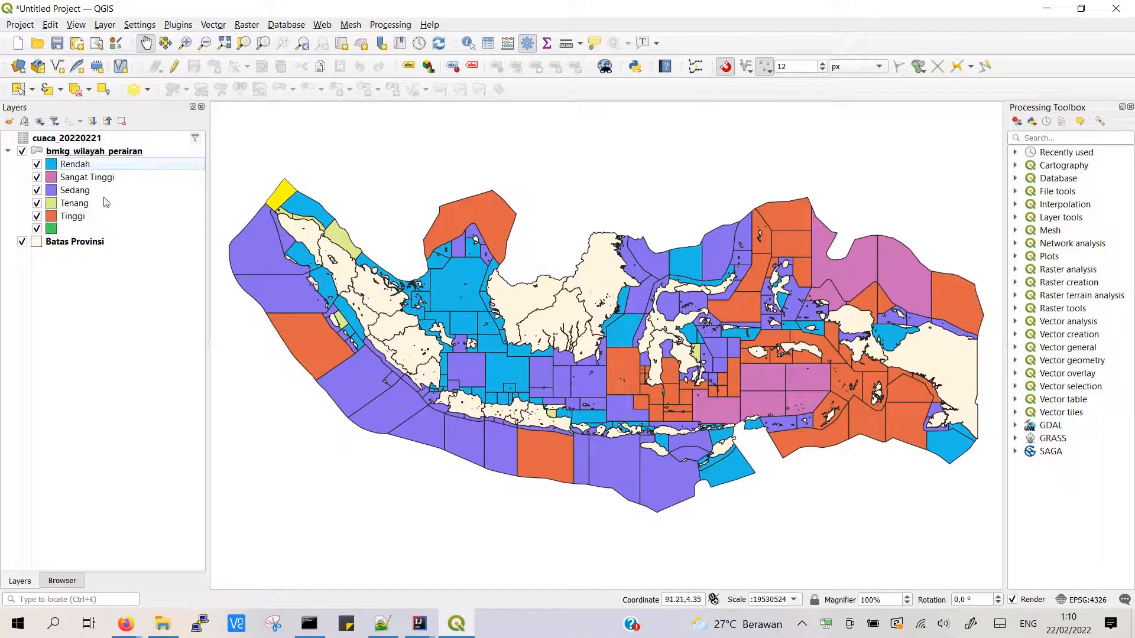
click(37, 177)
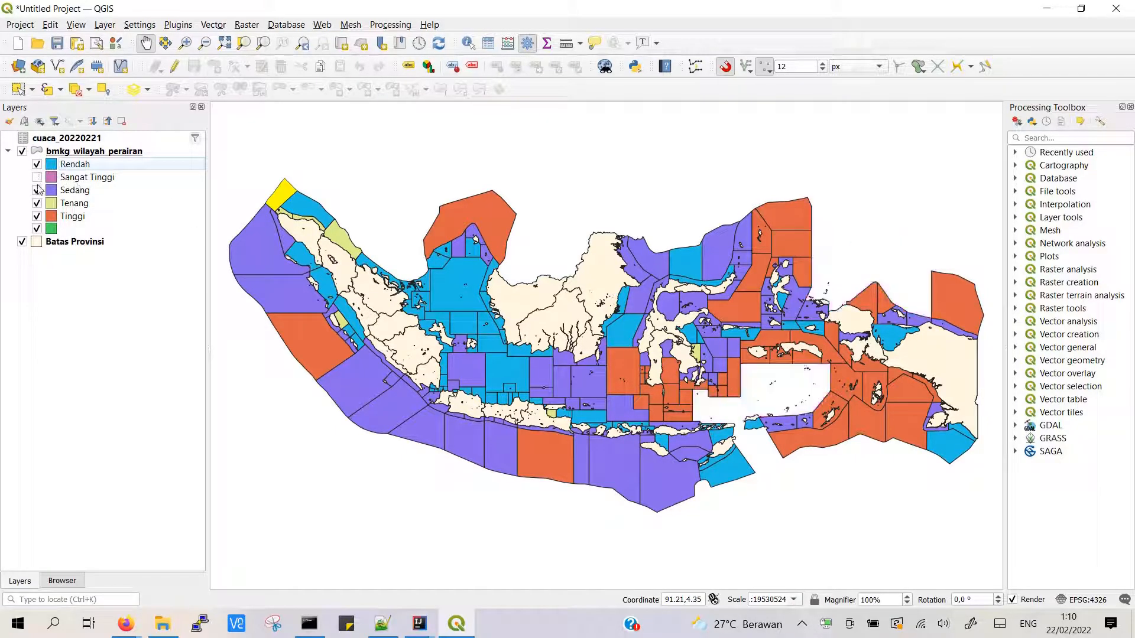
- Hide the Sedang, Tenang, Tinggi and unlabelled classes of bmkg_wilayah_perairan to isolate the Rendah areas on the map
click(37, 190)
click(37, 203)
click(36, 216)
click(40, 240)
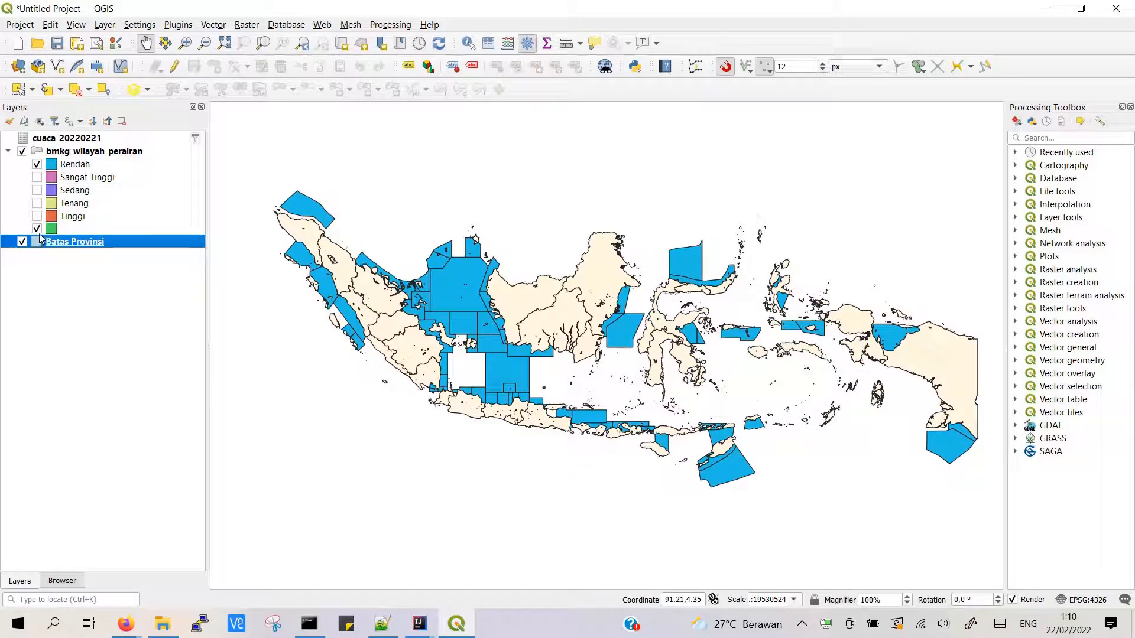
drag(510, 483, 537, 479)
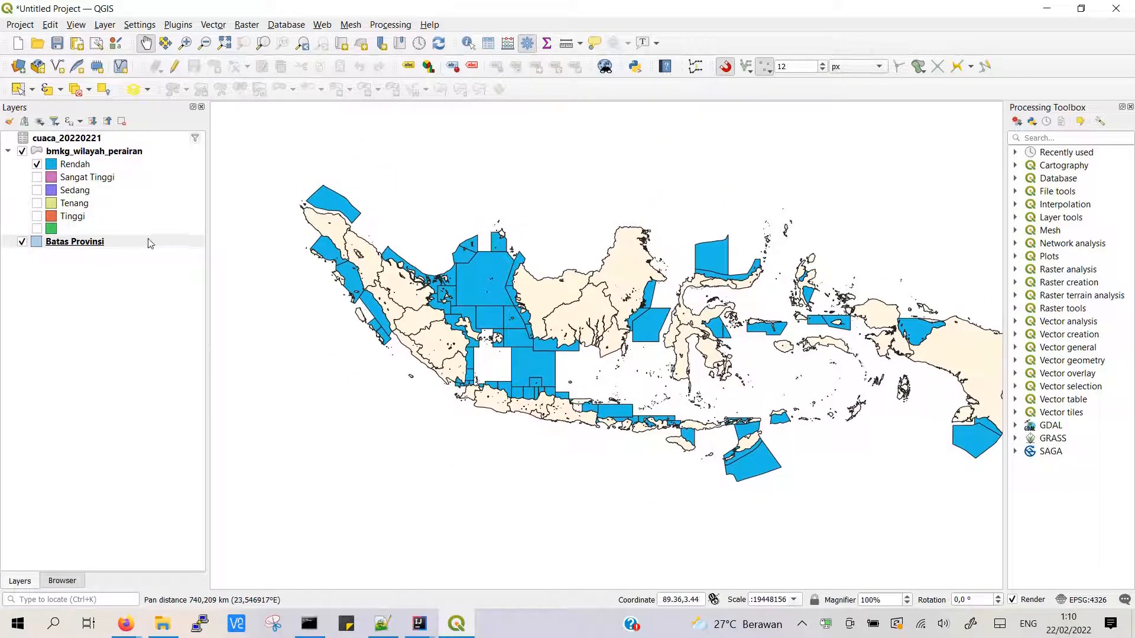
click(38, 229)
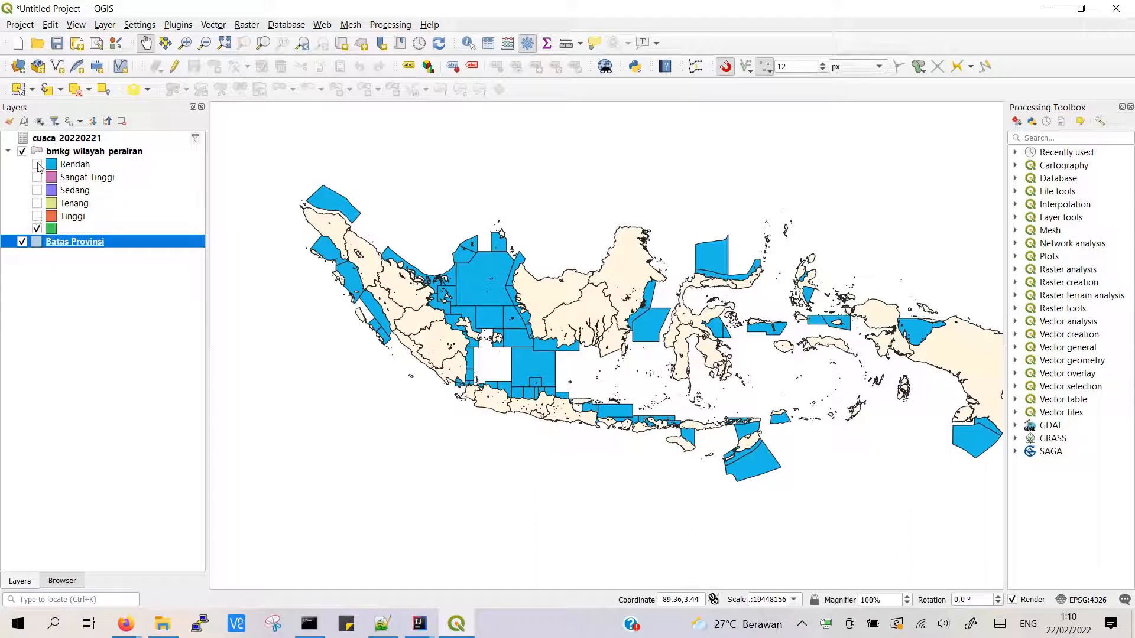
- Isolate the Tinggi areas on the map by hiding the Rendah class and showing the Tinggi class
click(37, 165)
click(37, 217)
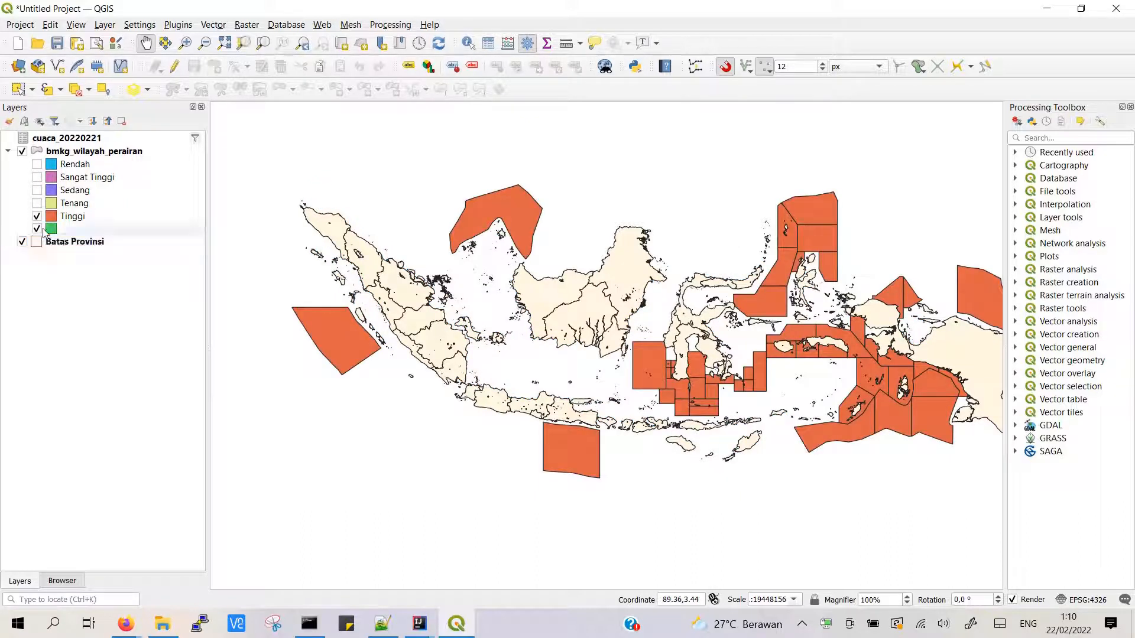
drag(926, 309, 922, 345)
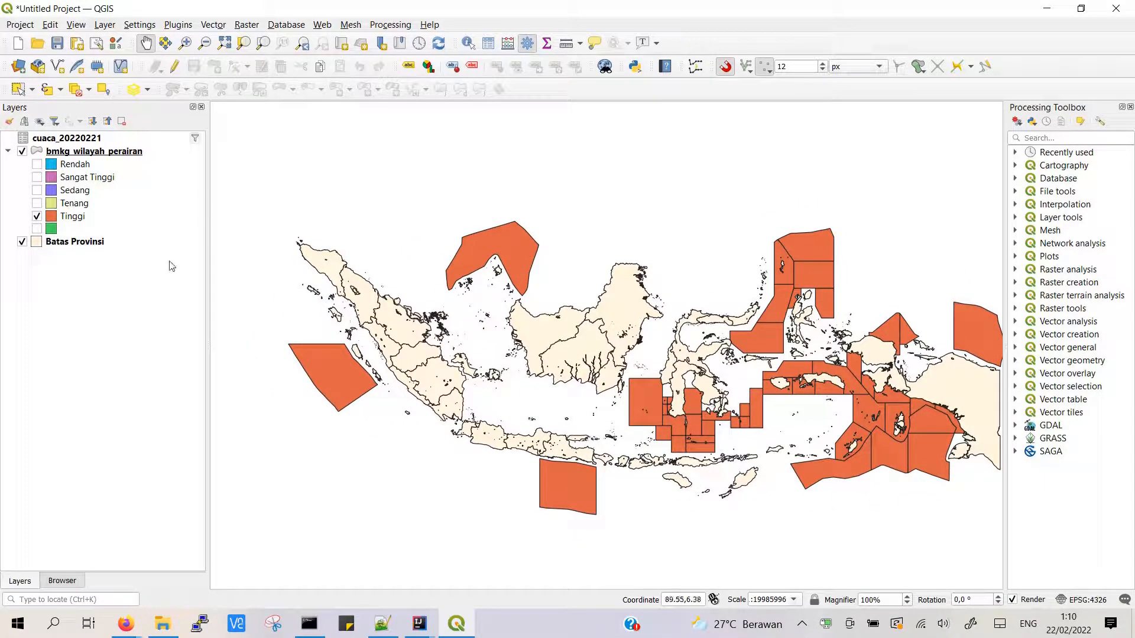
- Make all wave category classes of bmkg_wilayah_perairan visible, including Sangat Tinggi and the unlabelled class
click(37, 217)
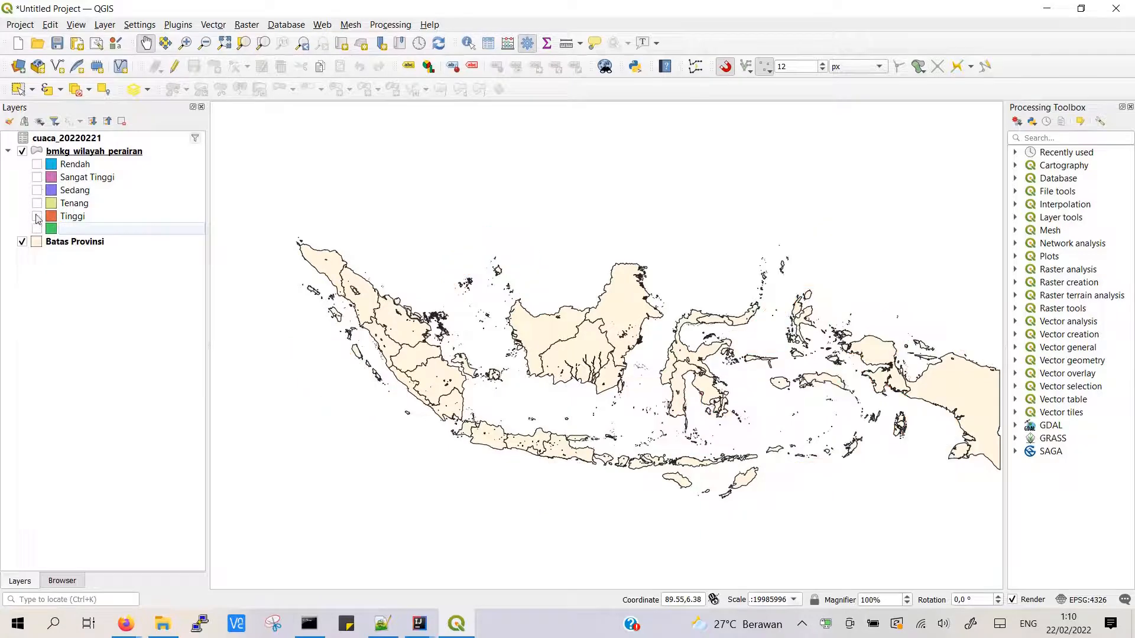
click(37, 165)
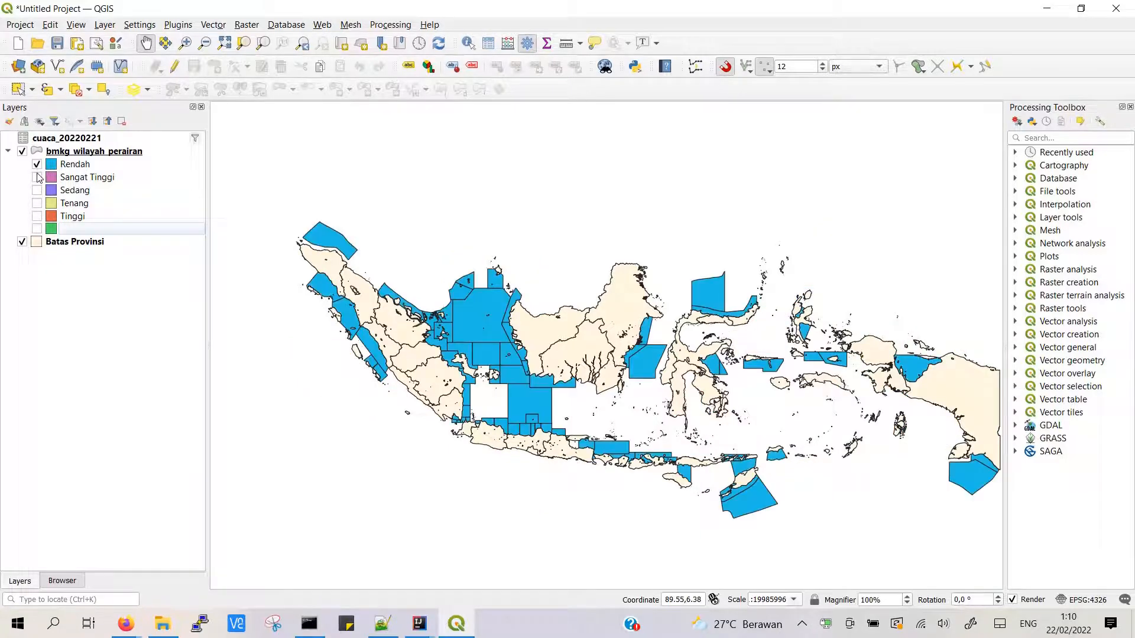
click(36, 177)
click(36, 190)
click(37, 204)
click(36, 216)
click(37, 229)
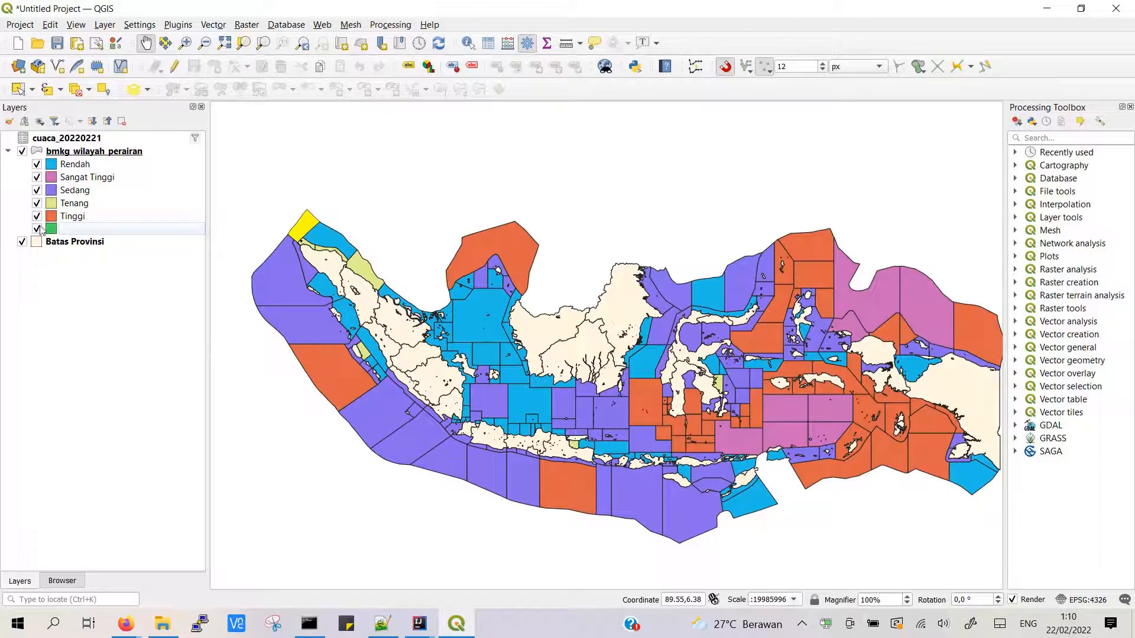
- Change the Rendah class's fill colour to pale blue #aae3e7 and apply the symbol
click(40, 155)
double_click(59, 168)
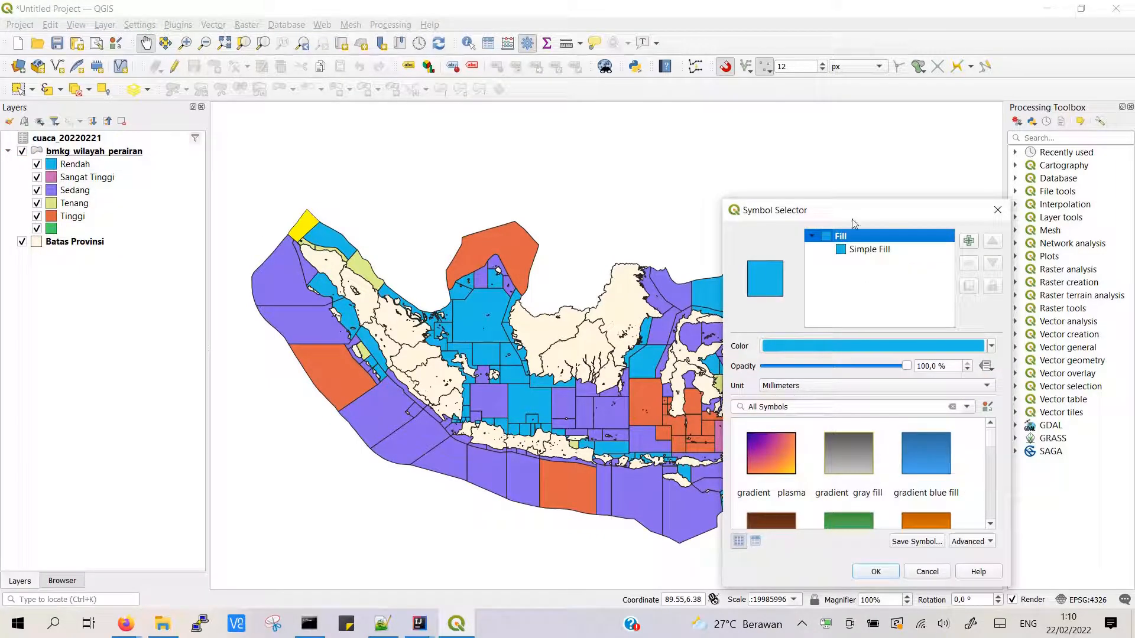
drag(850, 215, 795, 137)
scroll(890, 370, down, 10)
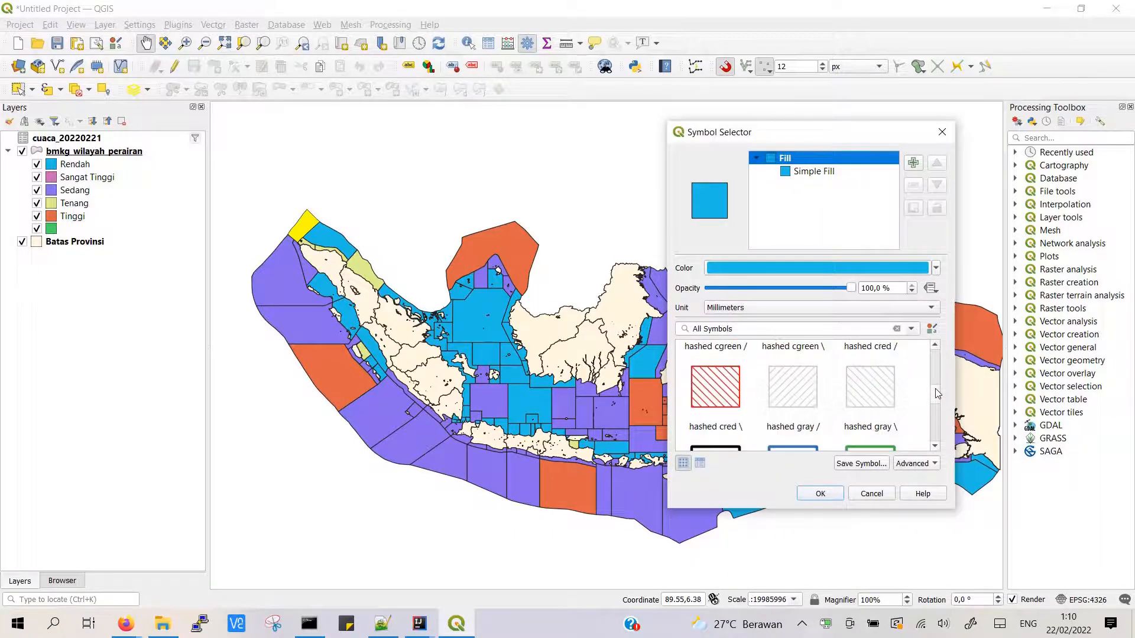
click(697, 464)
click(684, 464)
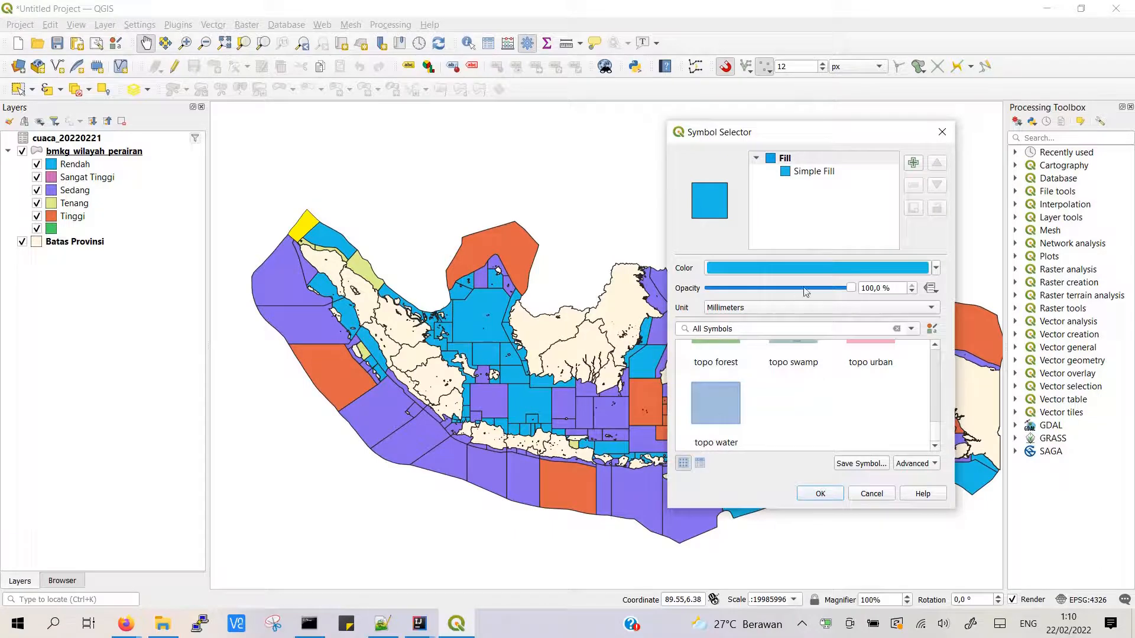
click(818, 268)
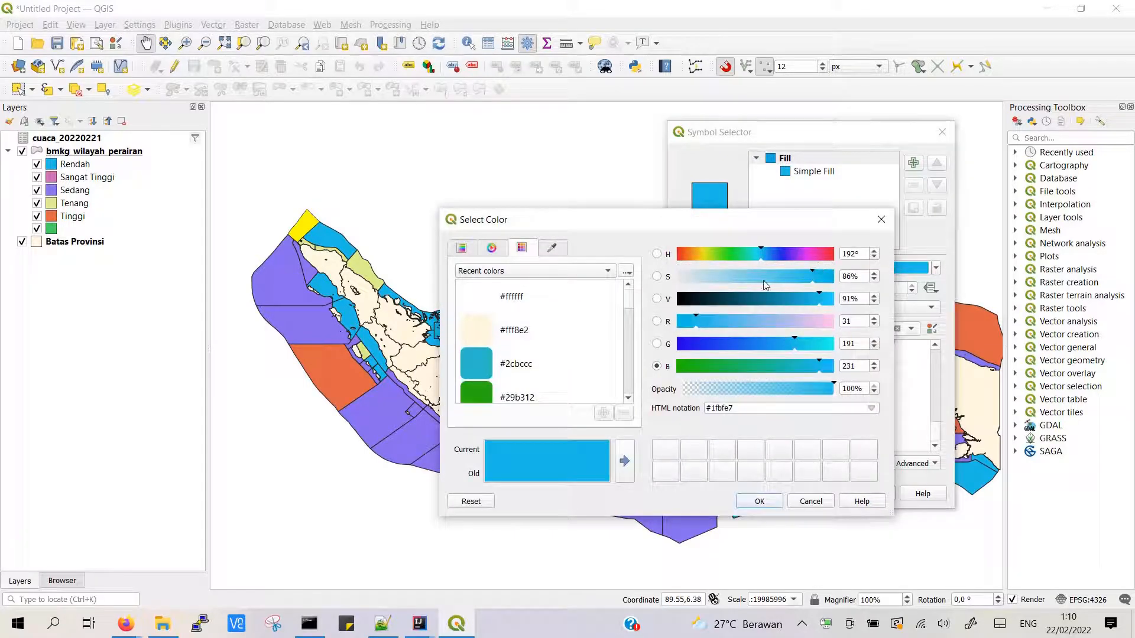
drag(776, 277, 759, 259)
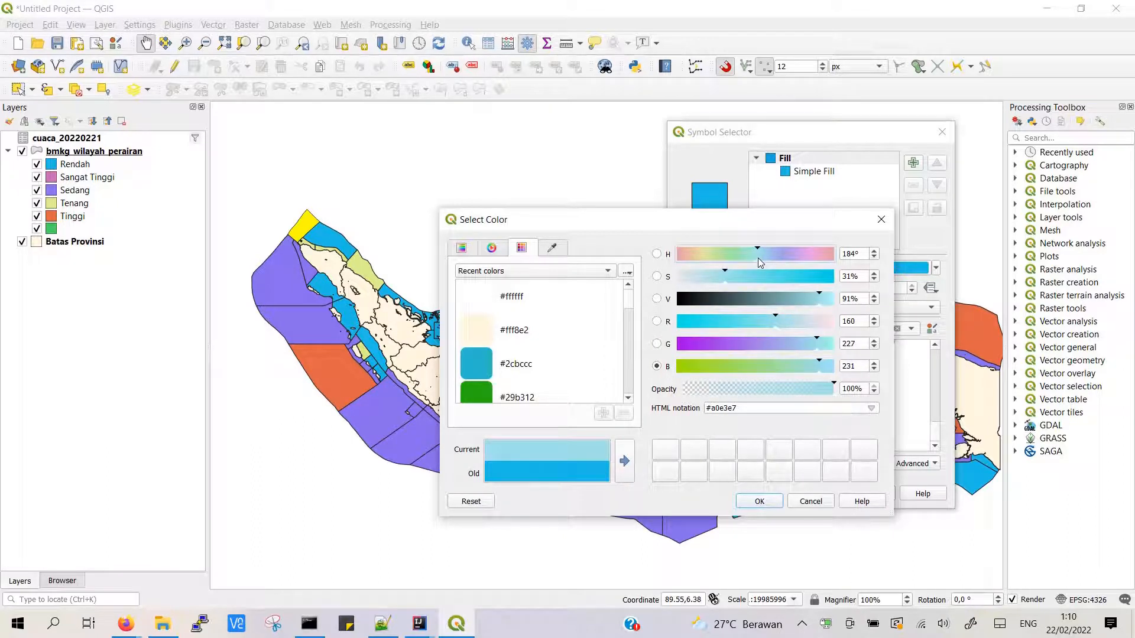
mouse_move(775, 321)
mouse_down()
mouse_move(746, 324)
mouse_move(776, 319)
mouse_up()
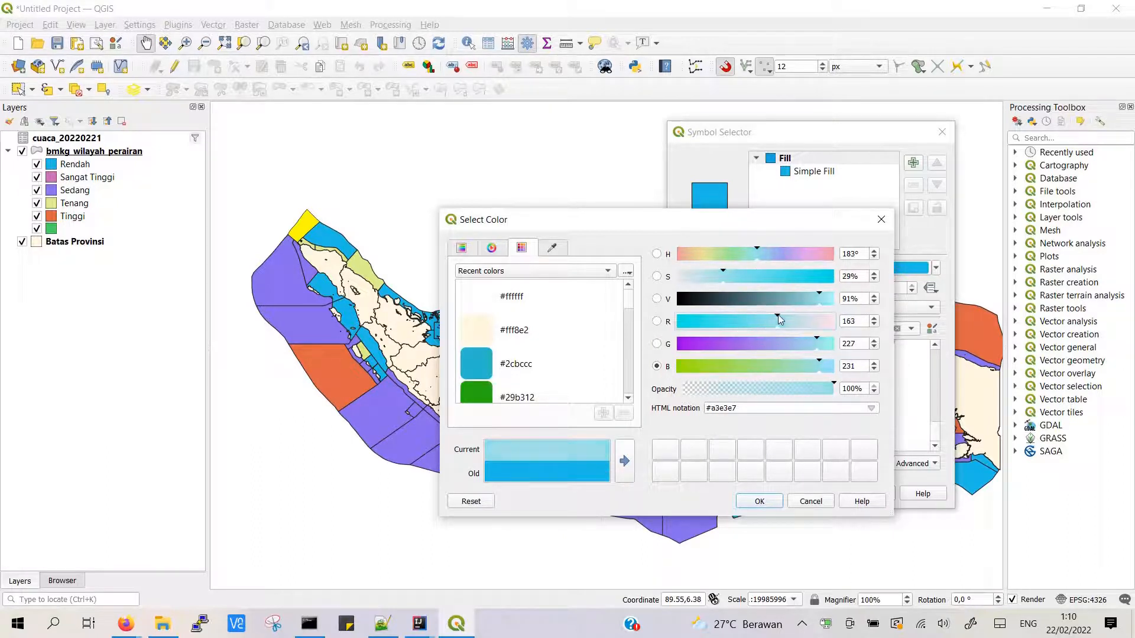
click(759, 502)
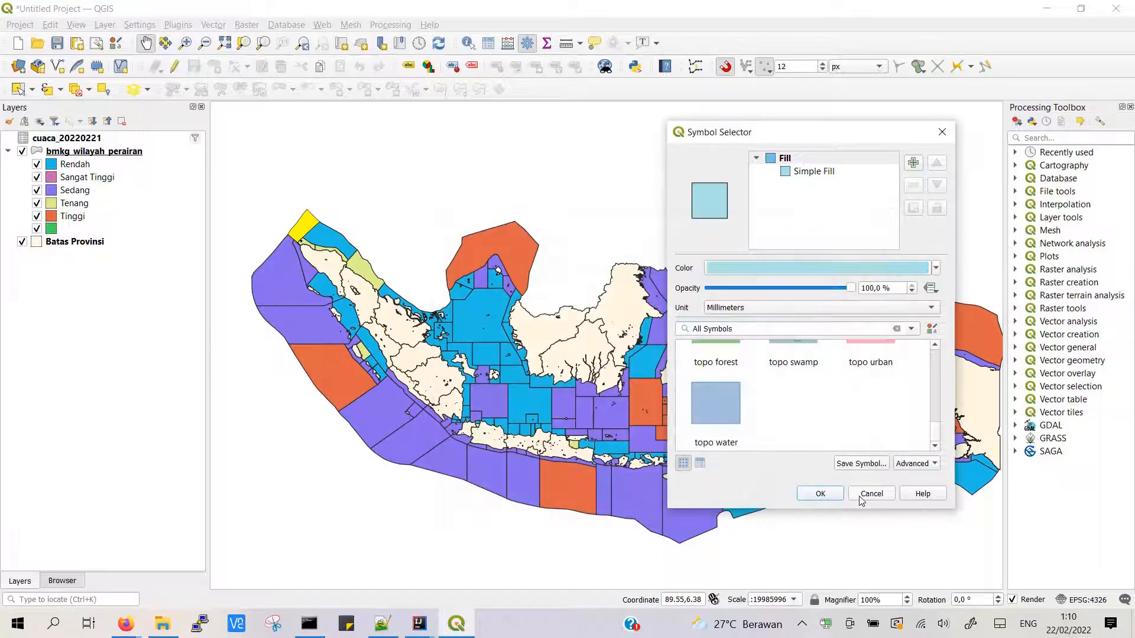
click(820, 494)
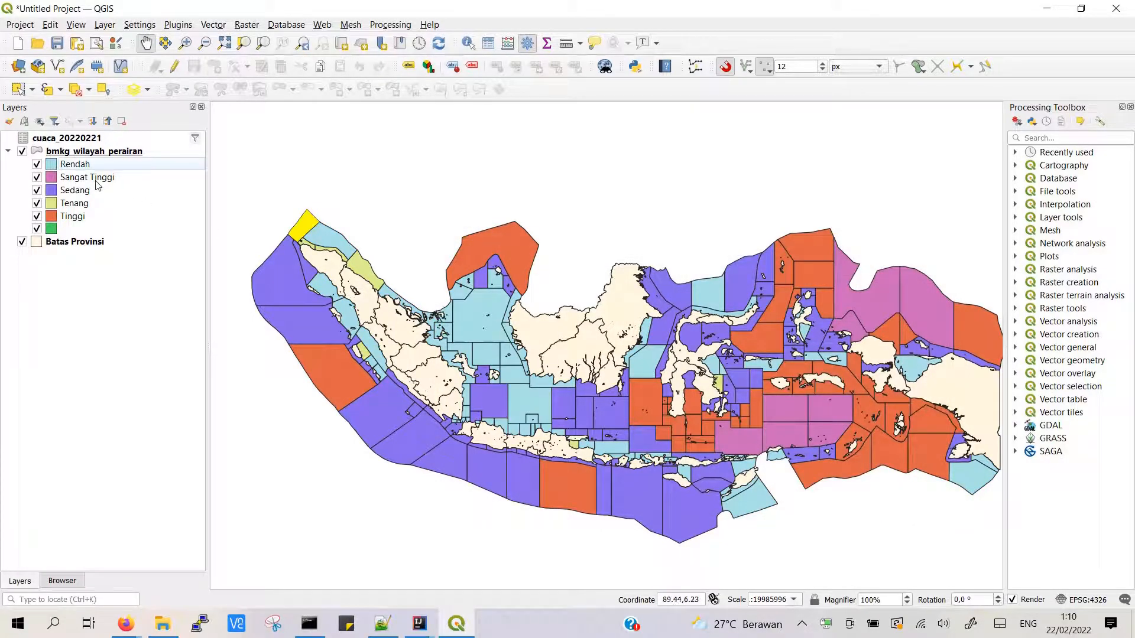
- Change the Sedang class's fill colour to green #61ef51 and apply the symbol
double_click(52, 190)
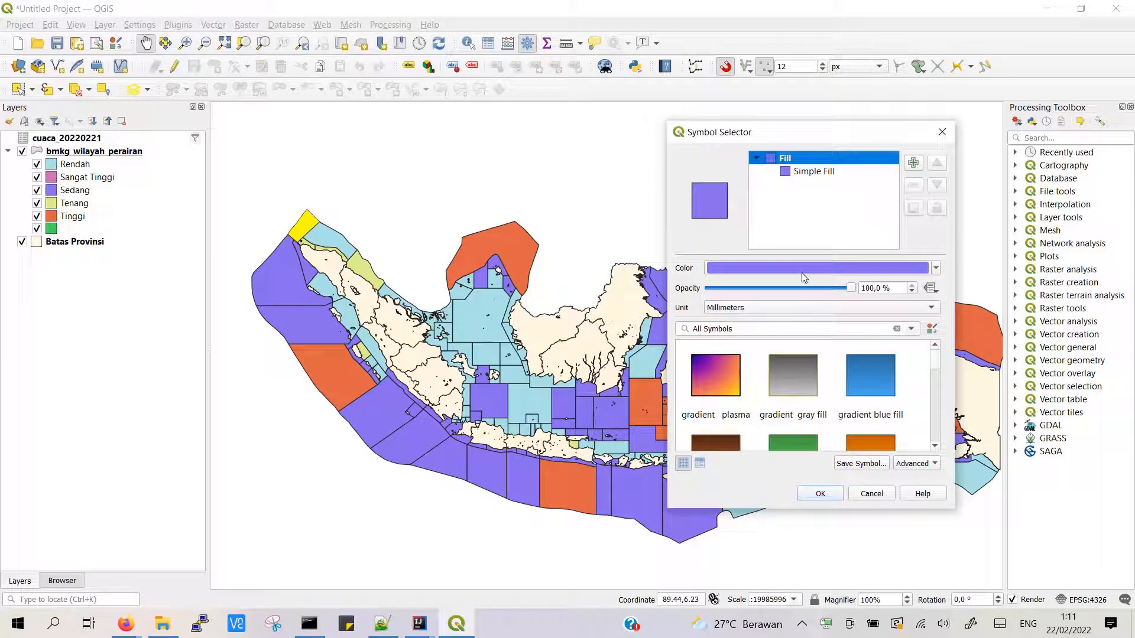
click(803, 273)
drag(779, 255, 727, 257)
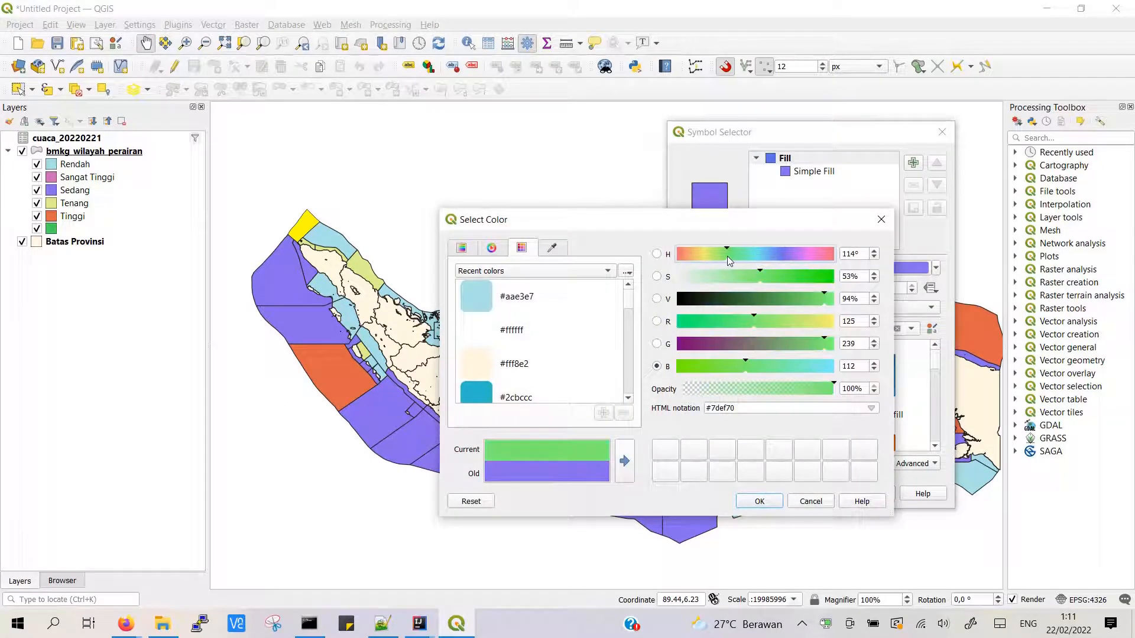
click(775, 278)
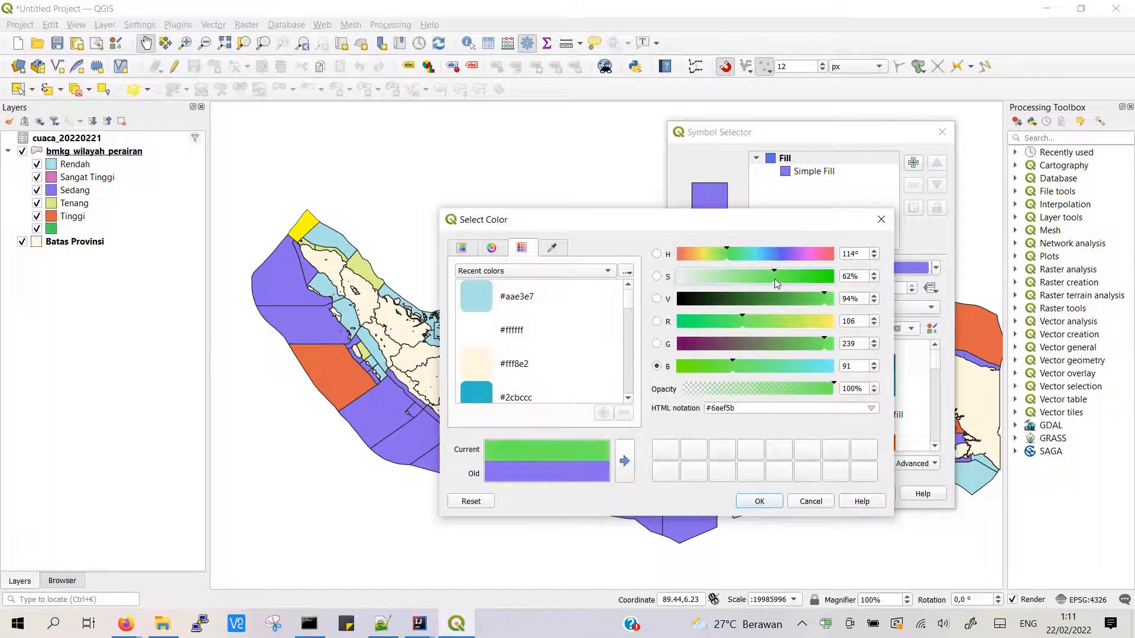
click(759, 501)
click(814, 493)
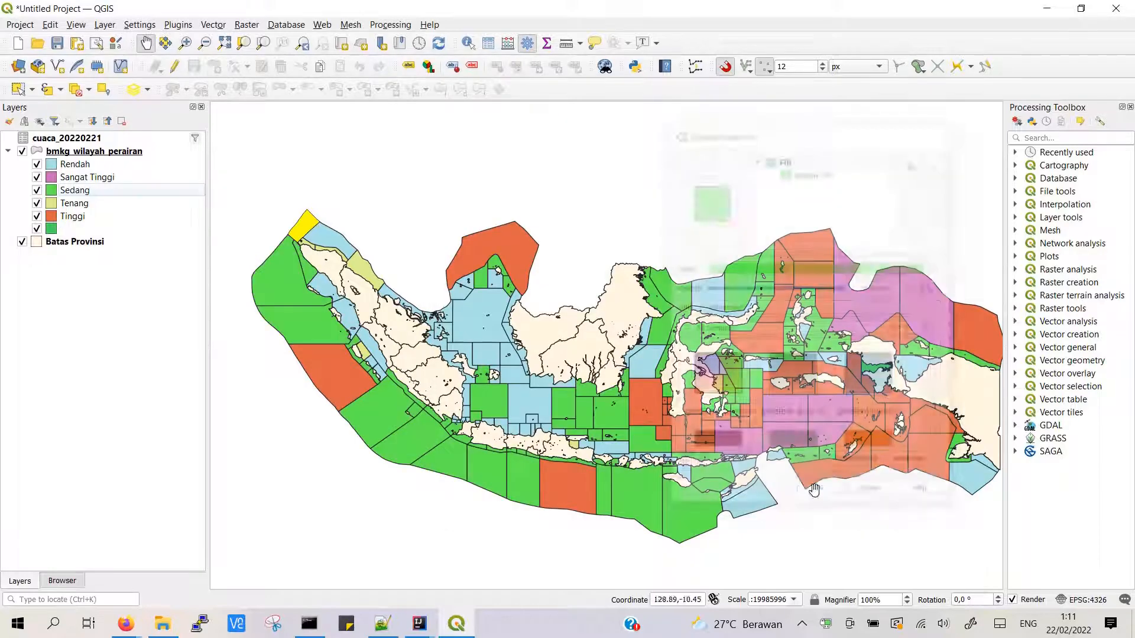
- Change the Tenang class's fill colour to very pale blue #e1f0f0 and apply the symbol
click(57, 203)
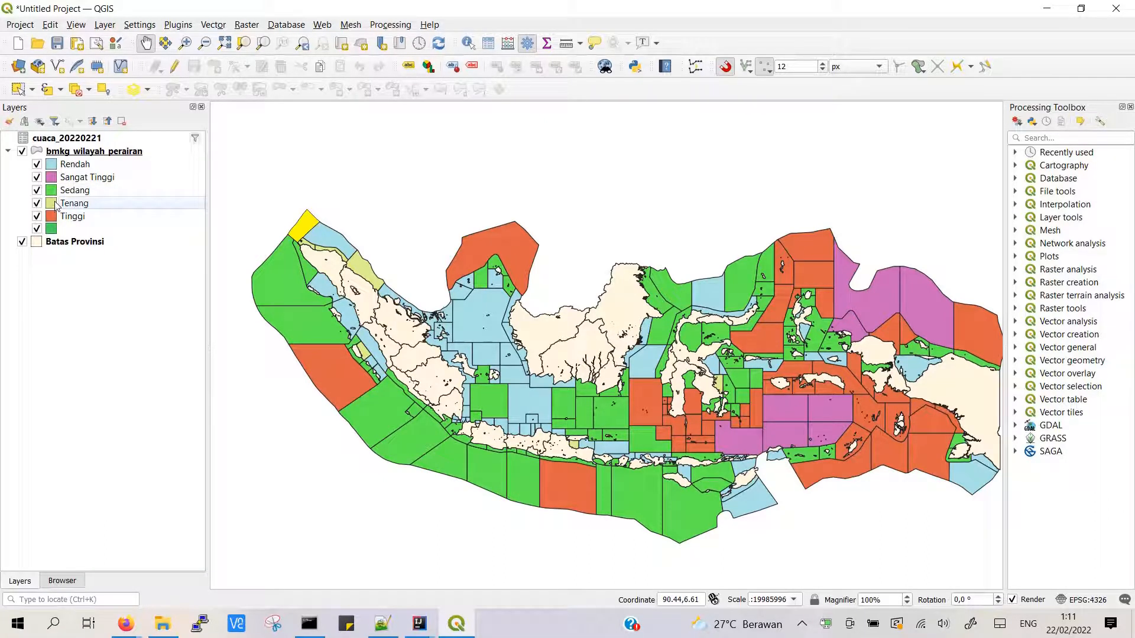
double_click(56, 203)
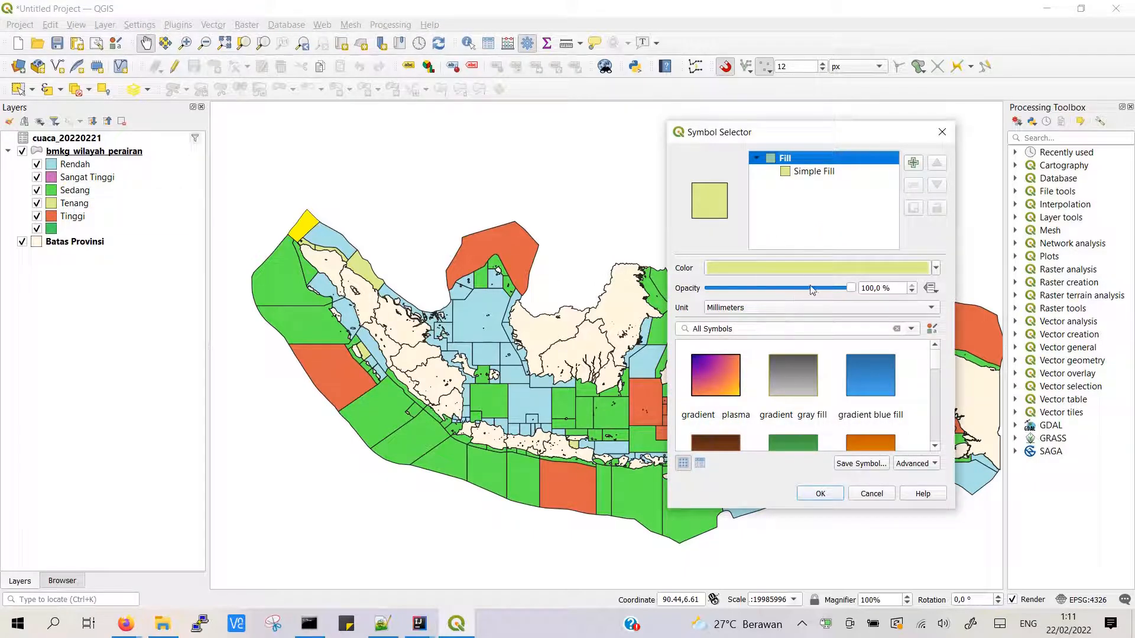
click(816, 267)
click(755, 257)
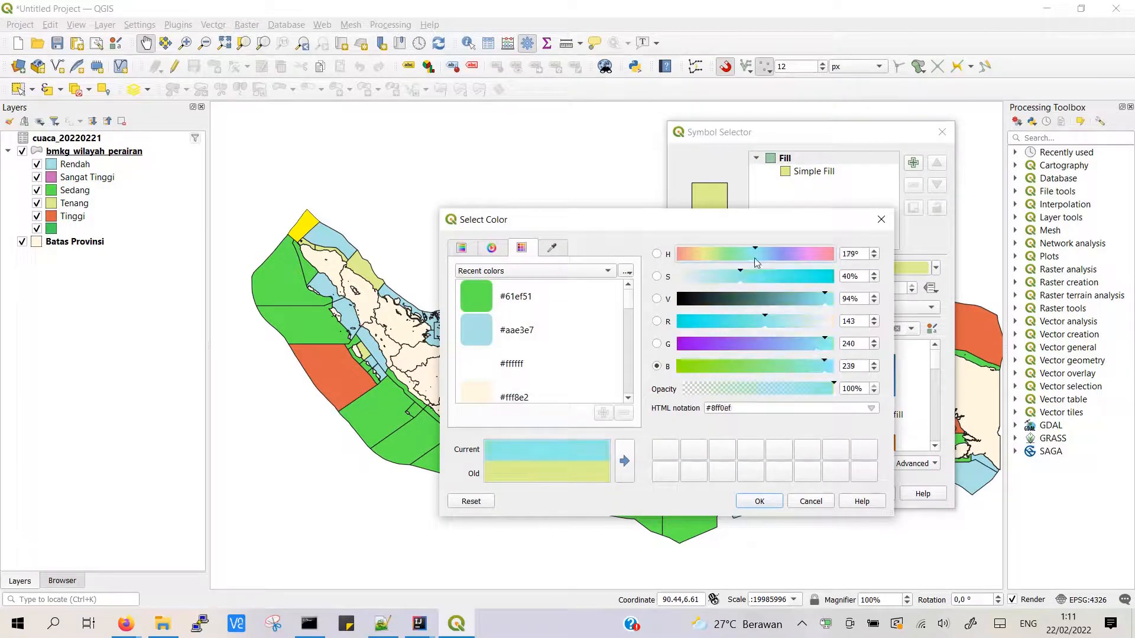
click(756, 260)
click(733, 277)
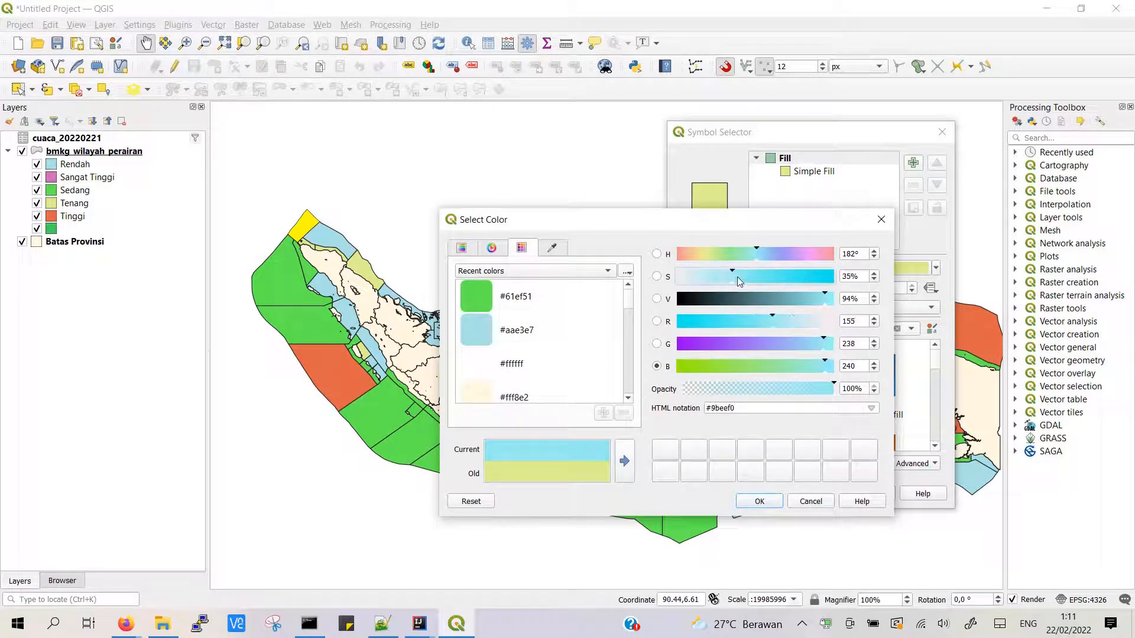
drag(739, 282, 689, 281)
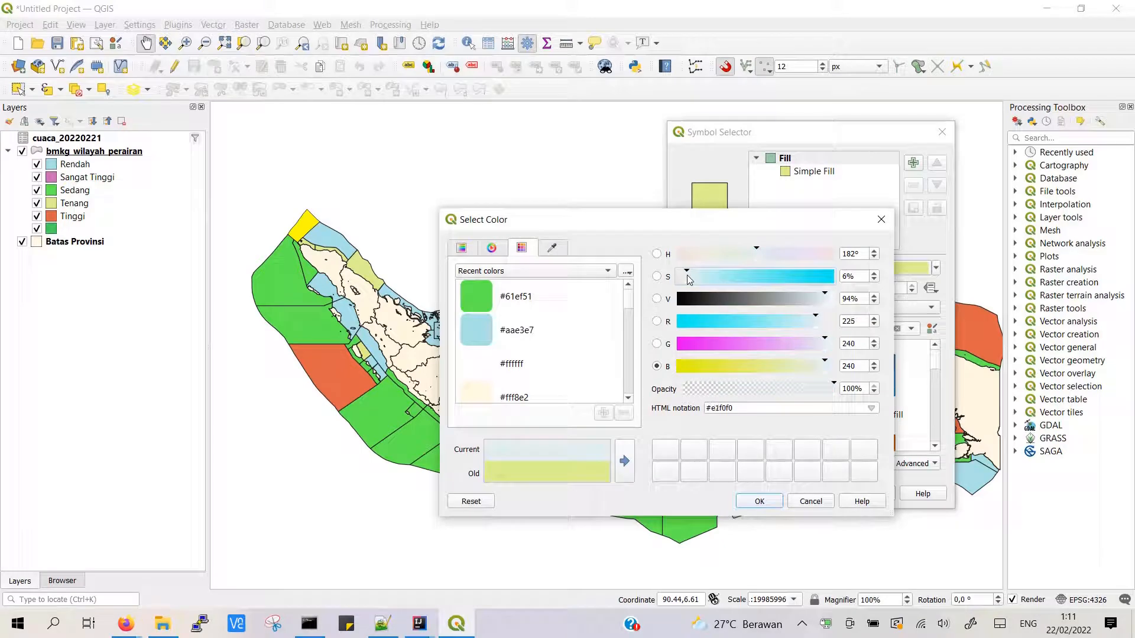
click(760, 502)
click(822, 494)
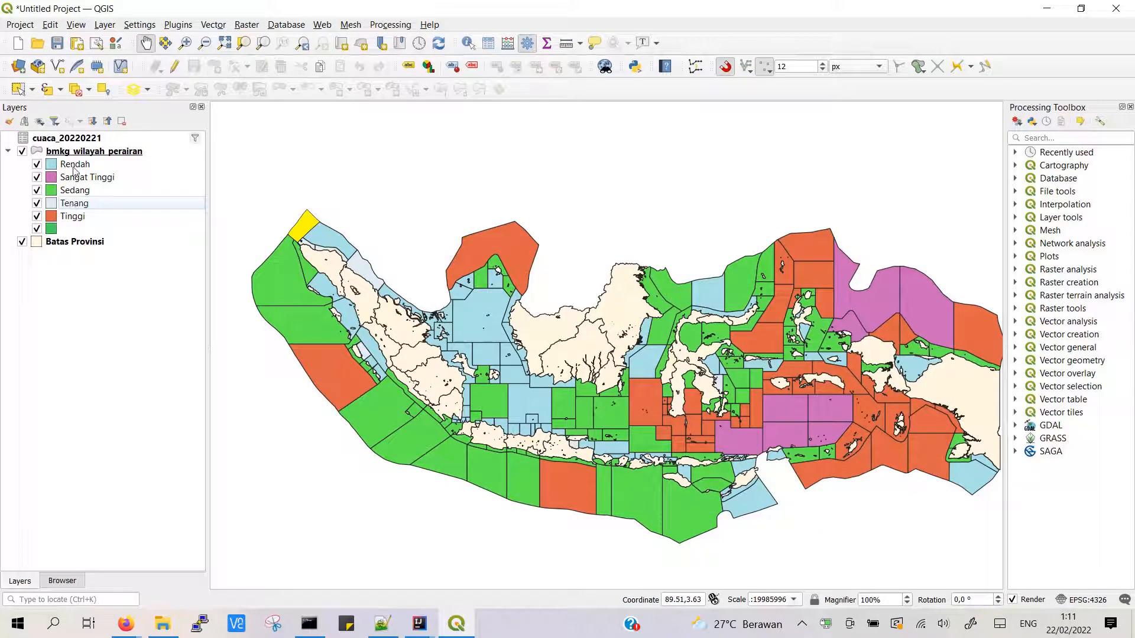
- Recolour the Rendah class with a more saturated light blue, #79e2e7, and apply the symbol
click(53, 169)
double_click(52, 165)
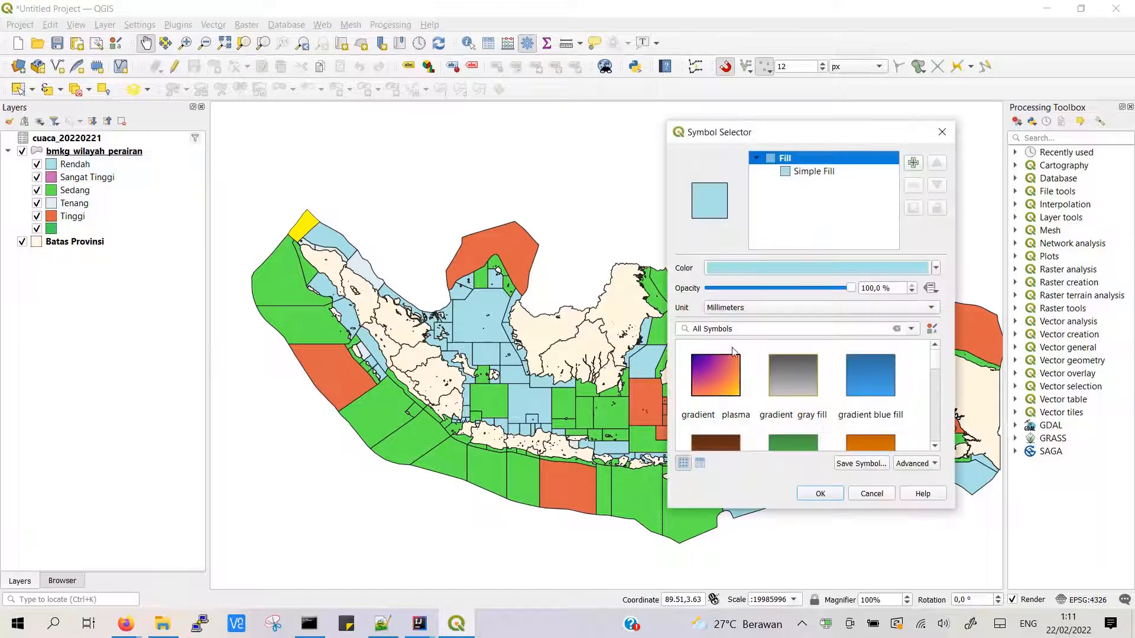
click(836, 272)
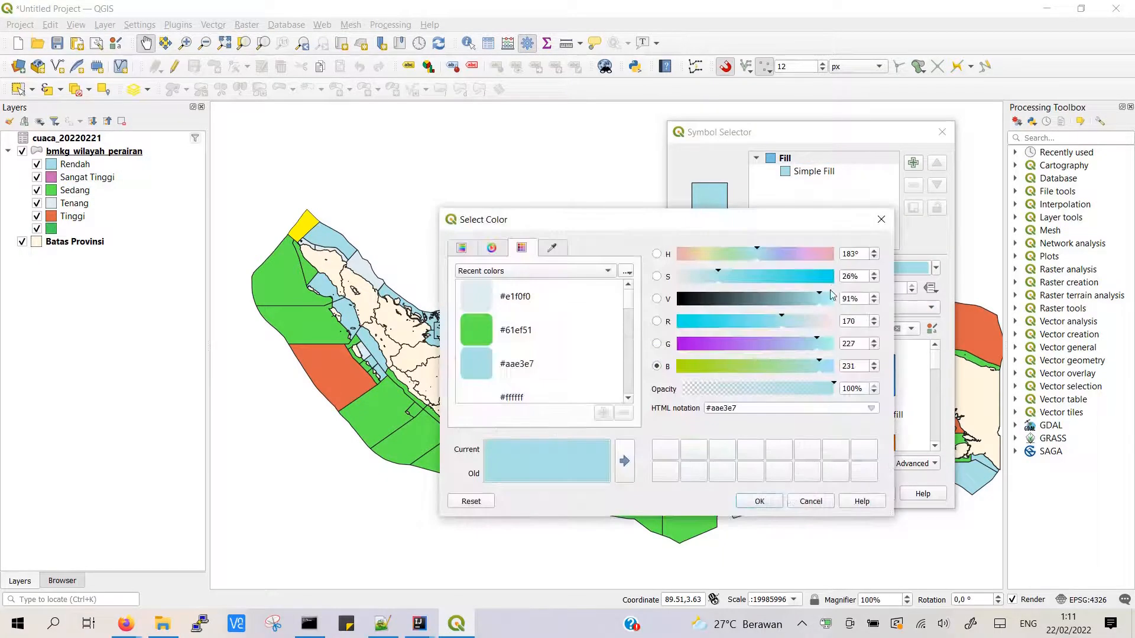
drag(727, 277, 754, 277)
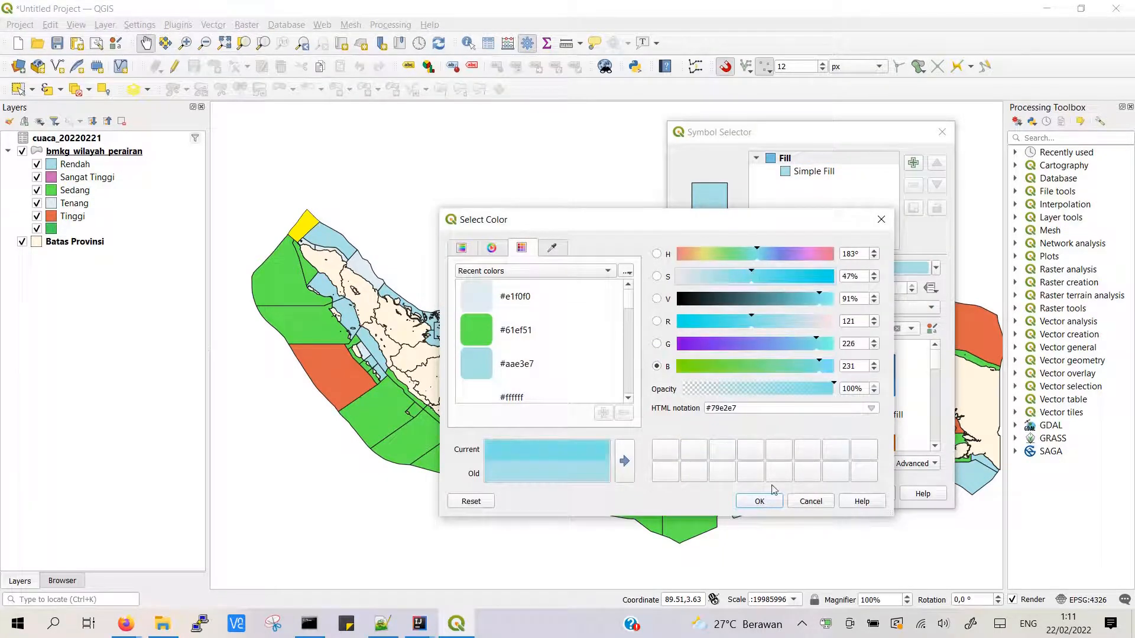
click(768, 501)
click(818, 493)
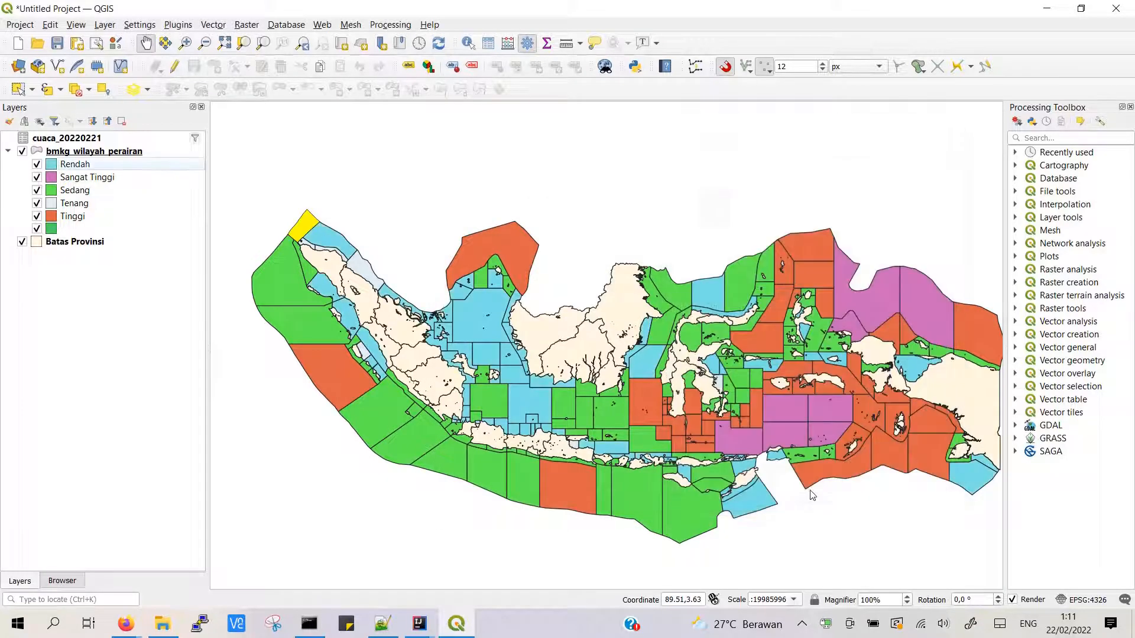
- Change the Tinggi class's fill colour to red #e03731 and apply the symbol
double_click(70, 217)
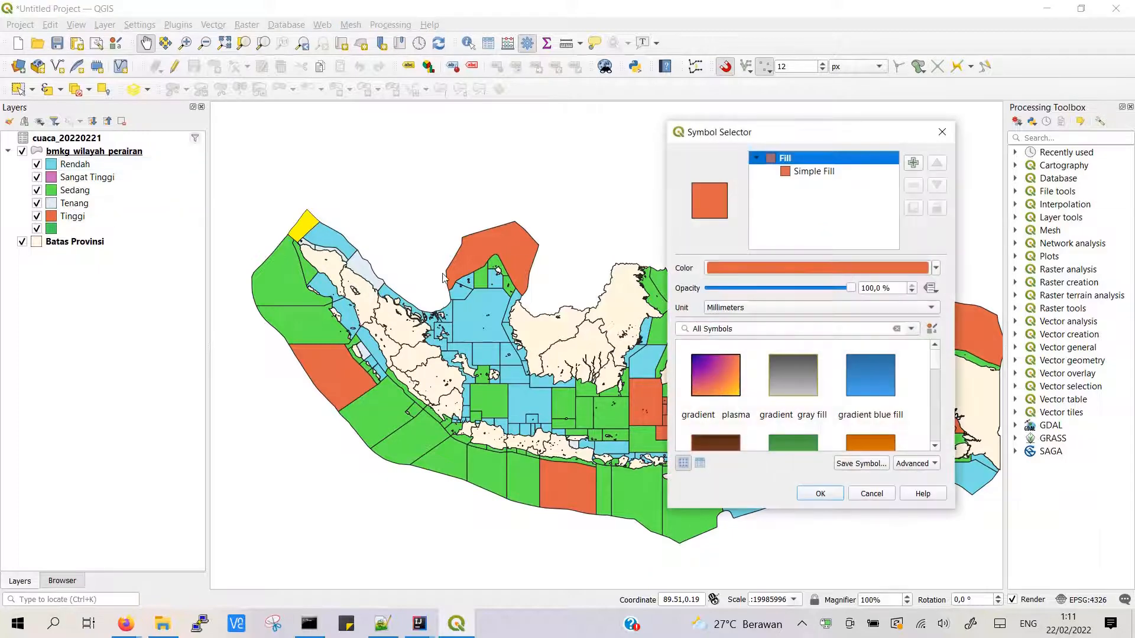
click(767, 268)
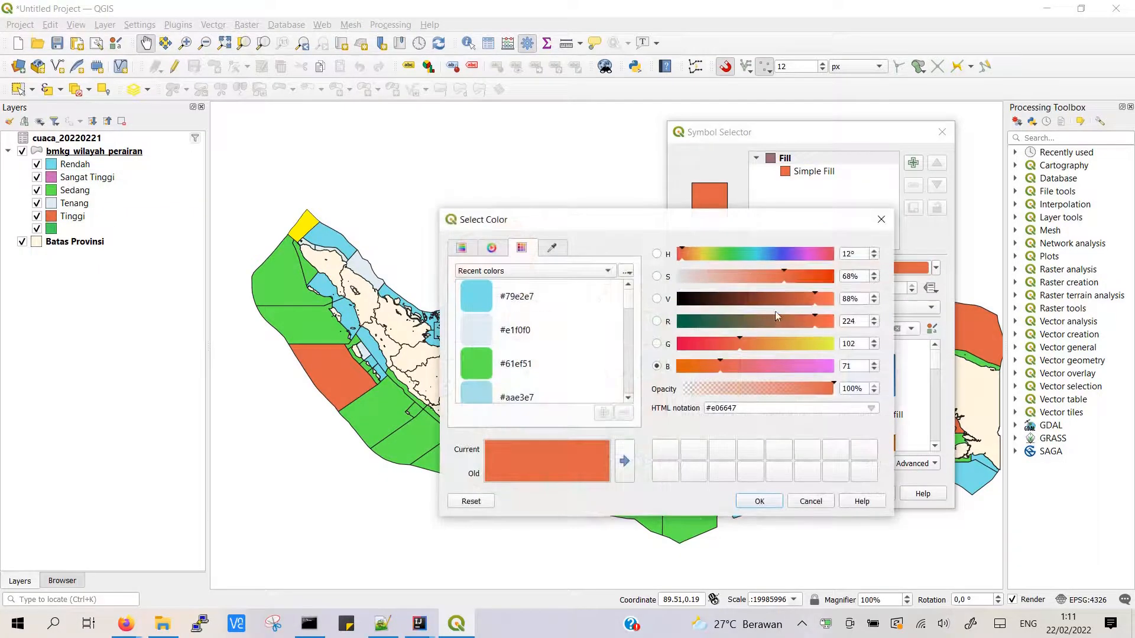
drag(776, 274, 799, 280)
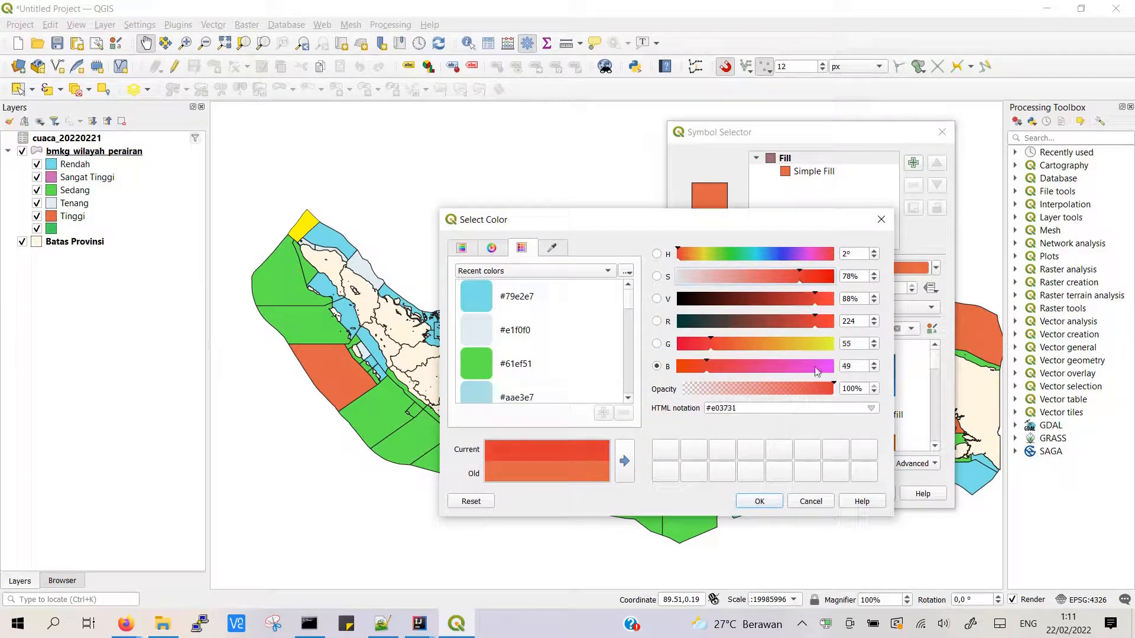
click(752, 499)
click(818, 494)
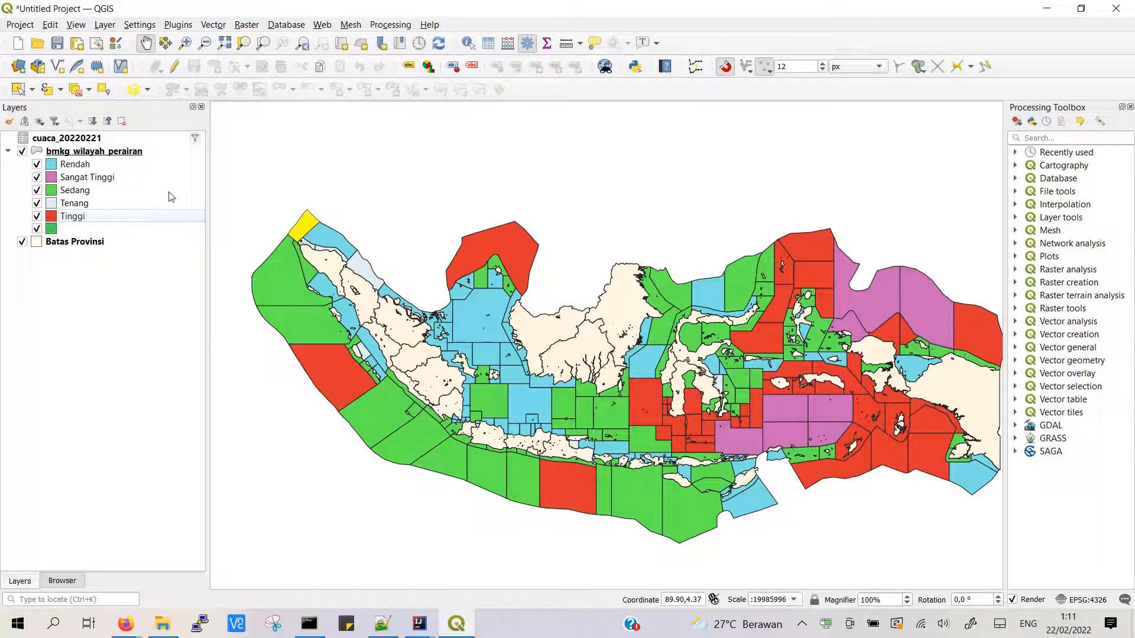
- Change the Sangat Tinggi class's fill colour to dark purple #6f3a64 and apply the symbol
double_click(51, 178)
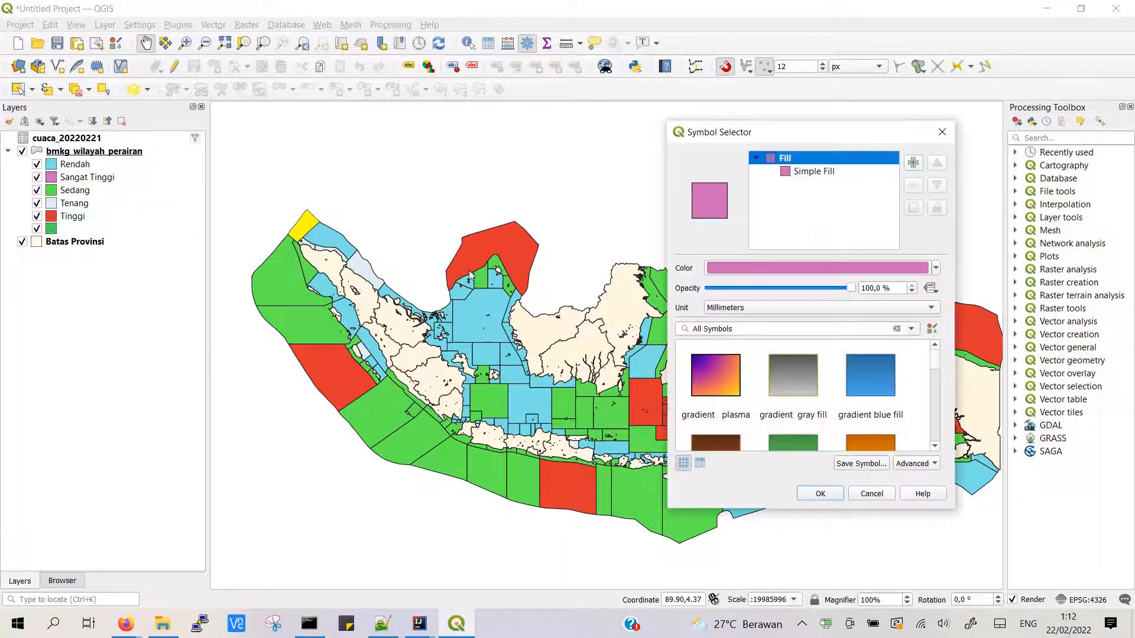
click(814, 263)
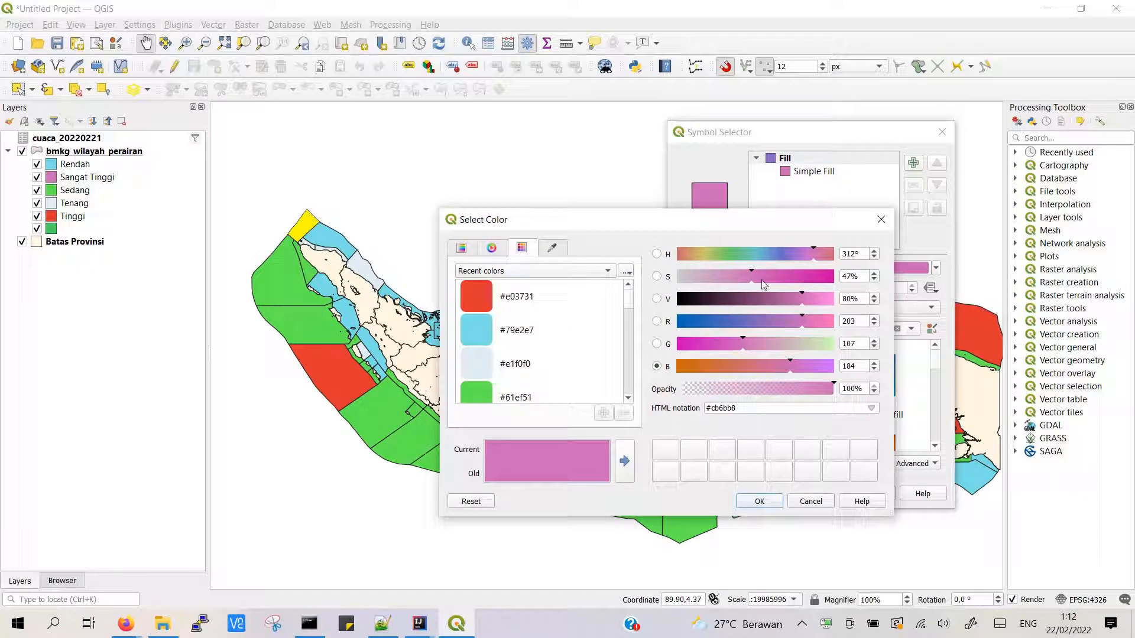
mouse_move(763, 298)
mouse_down()
mouse_move(731, 301)
mouse_move(746, 300)
mouse_up()
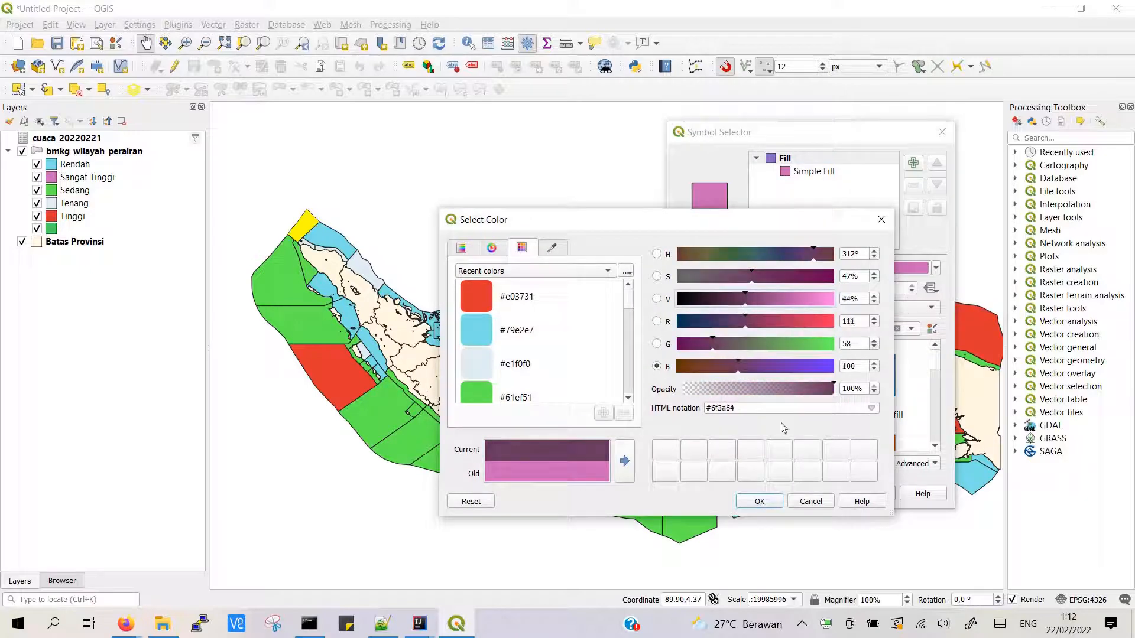
click(760, 500)
click(816, 493)
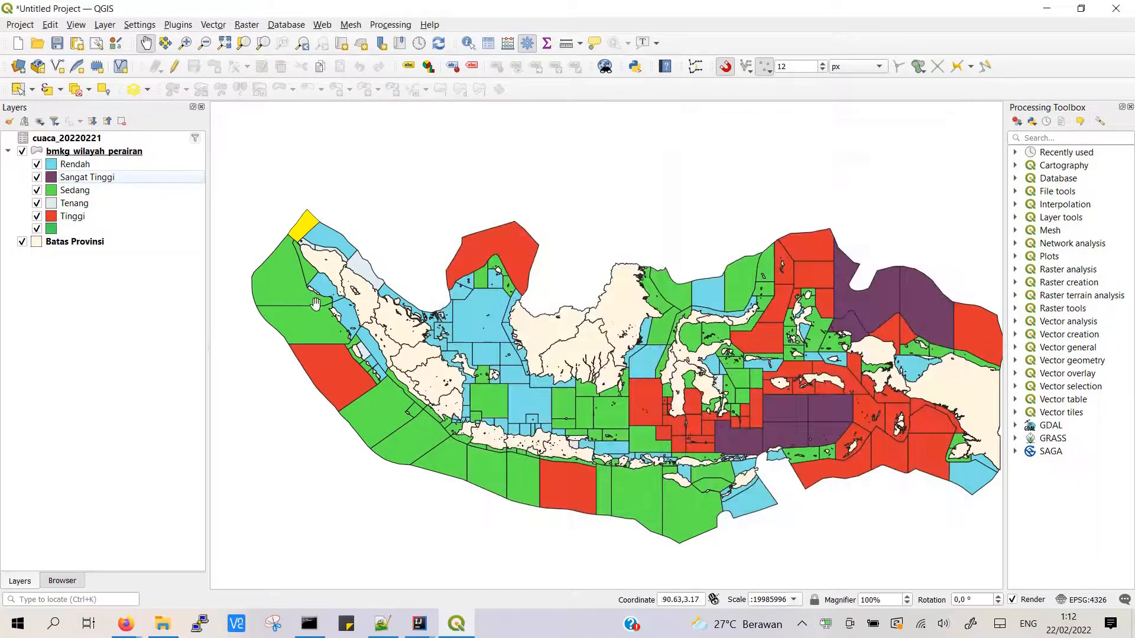
- Change the unnamed class's fill colour to white by removing its saturation and raising its brightness, and apply the symbol
click(56, 232)
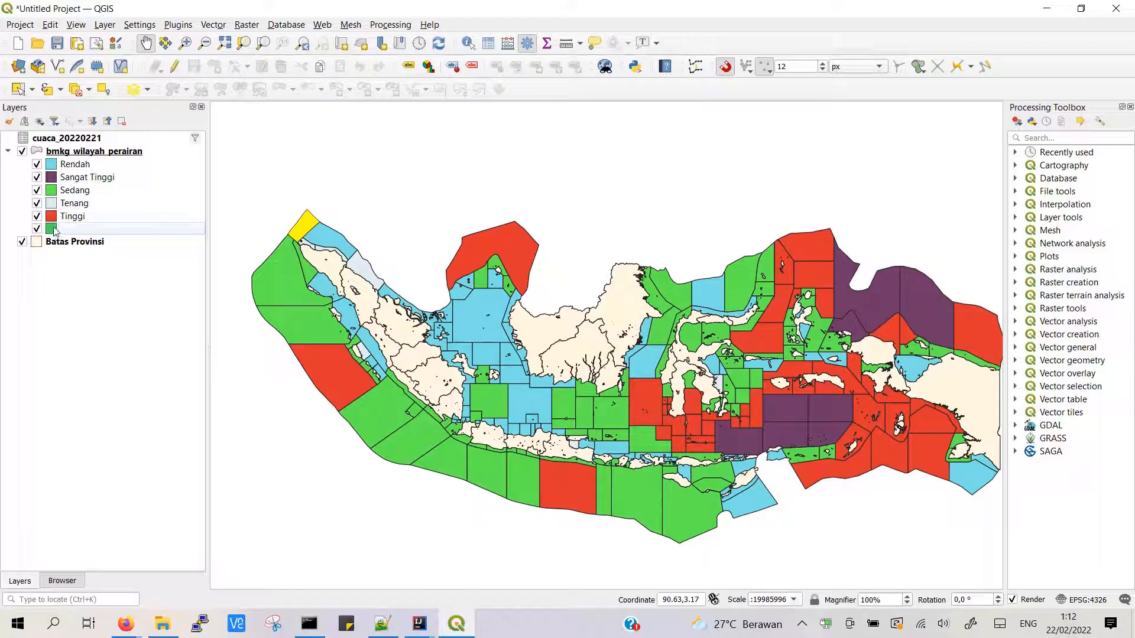
double_click(55, 231)
click(823, 268)
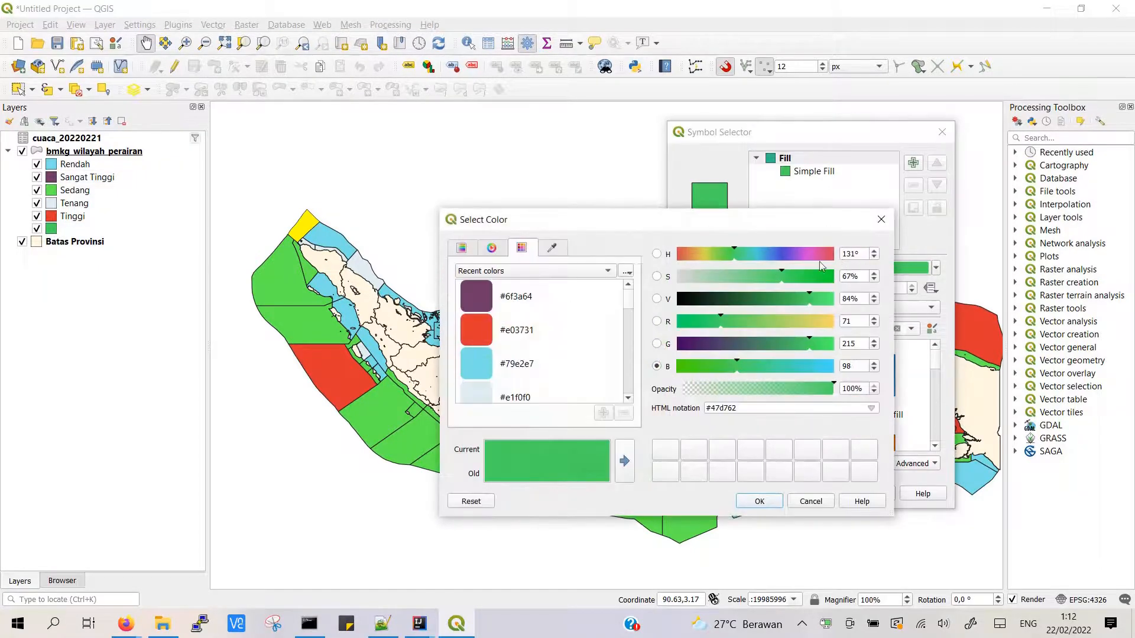
scroll(612, 343, down, 4)
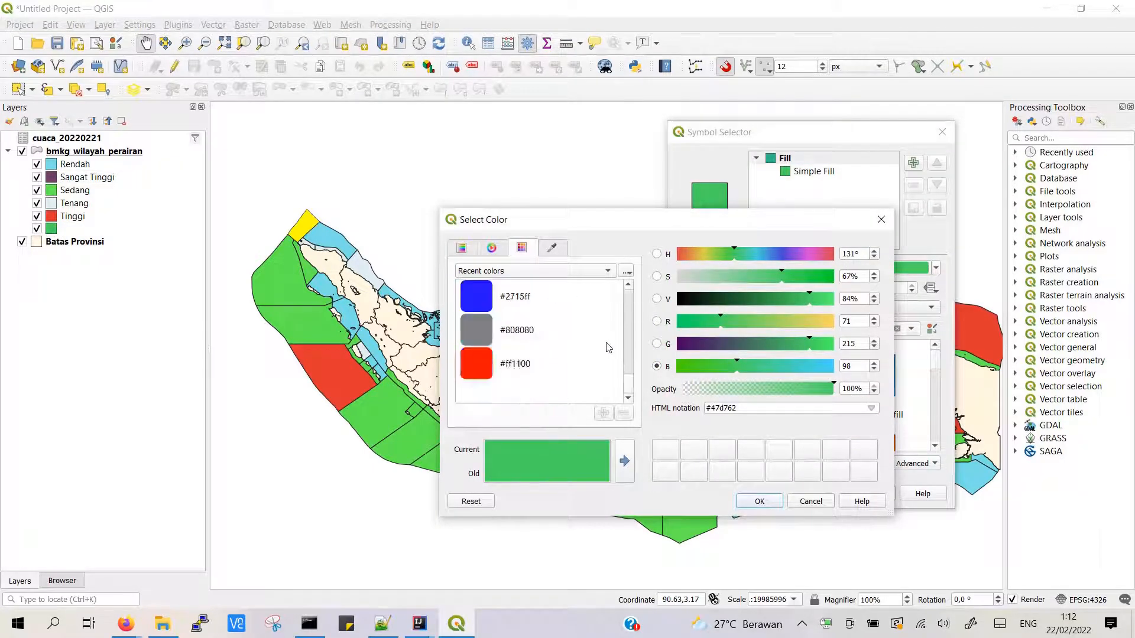
scroll(530, 360, down, 1)
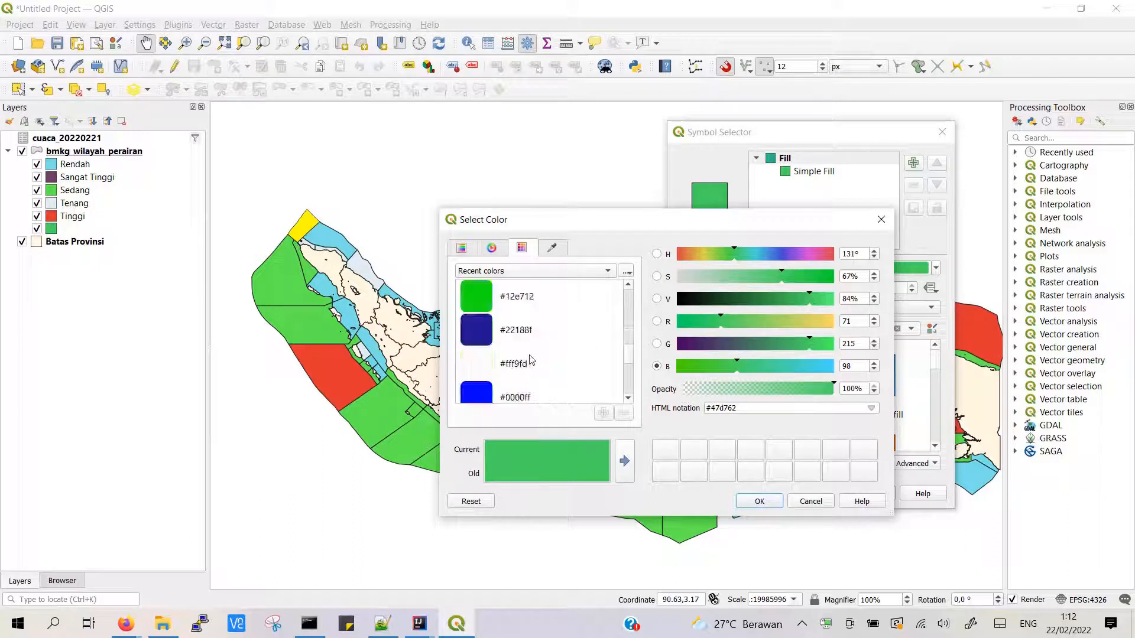
click(751, 257)
click(737, 256)
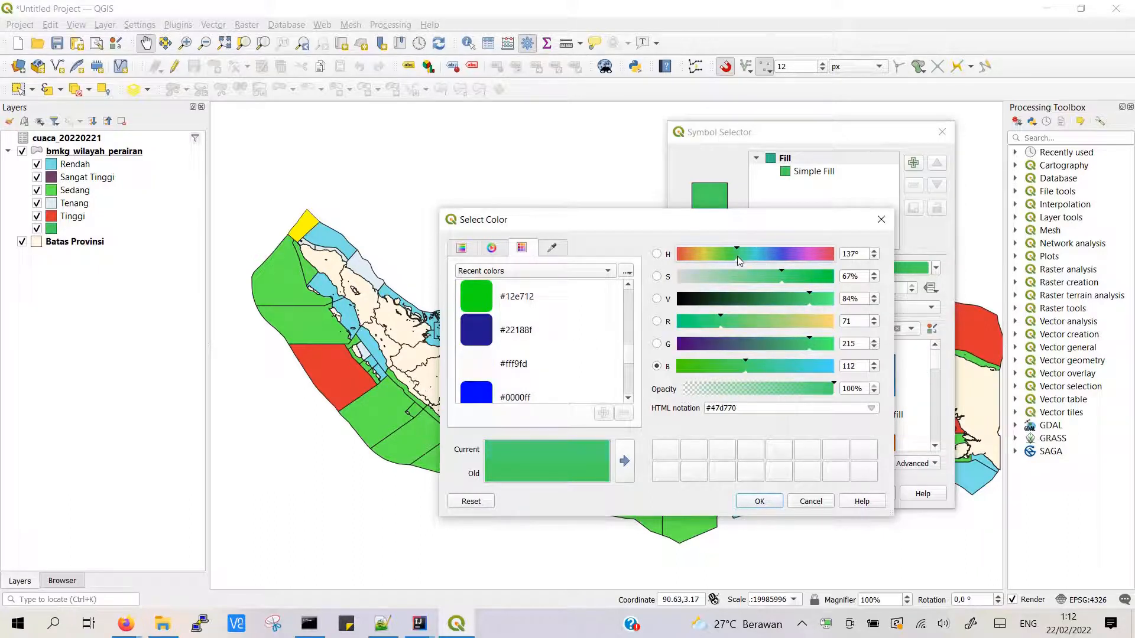
drag(792, 278, 634, 280)
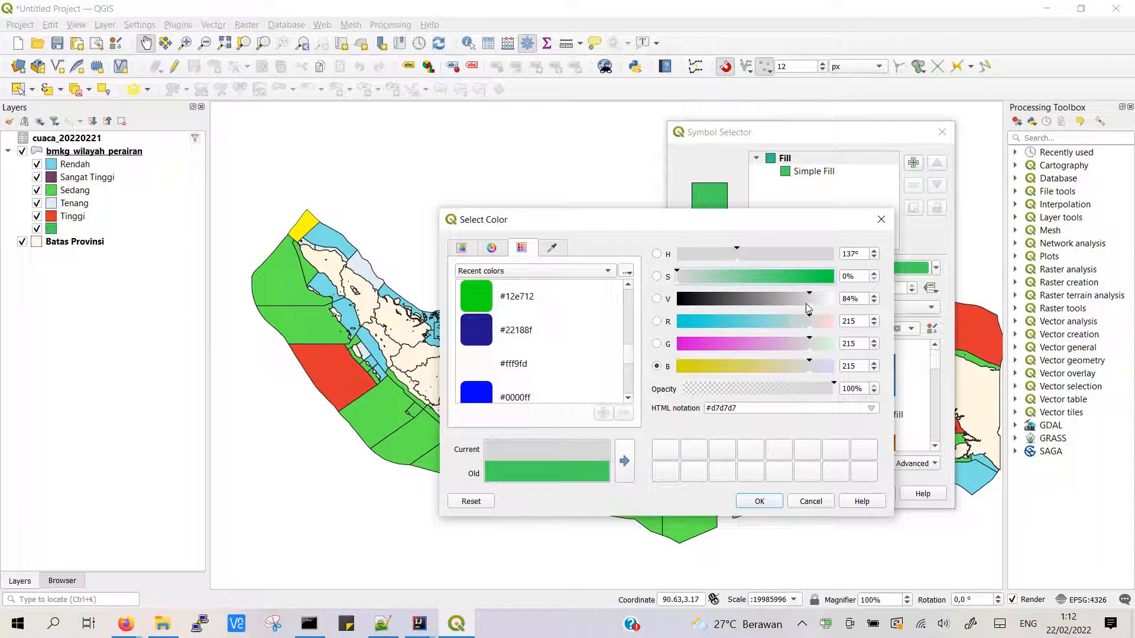
drag(807, 305, 858, 307)
click(759, 502)
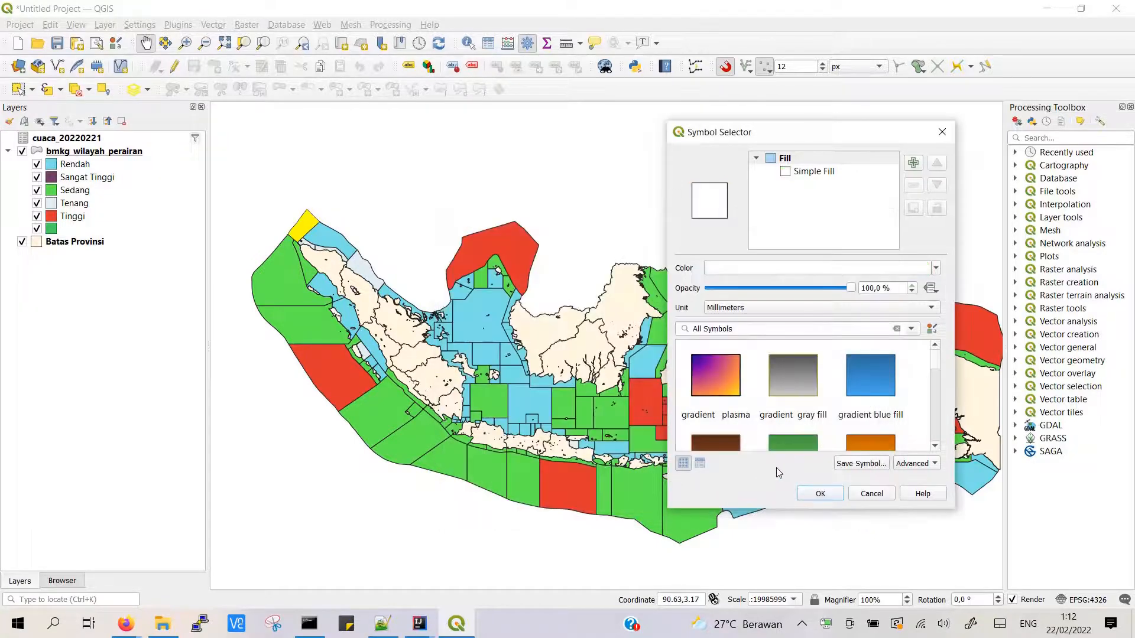
click(826, 494)
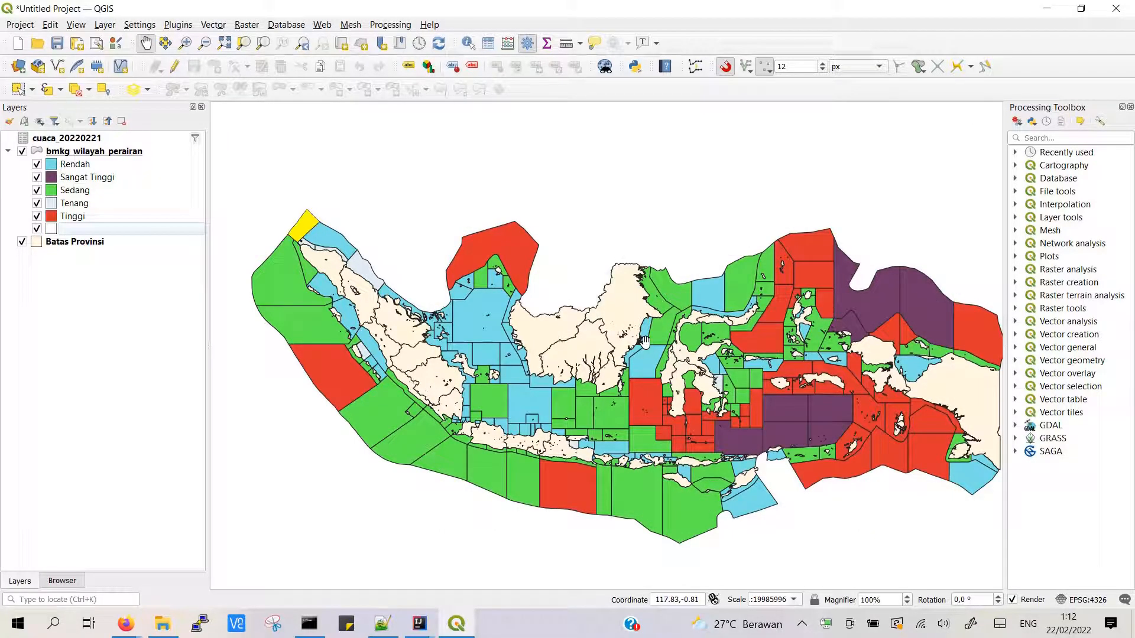
- Examine the wave category colours across the Indonesian waters, from the overview to the sea between Sumatra, Java and Kalimantan
drag(881, 310, 854, 324)
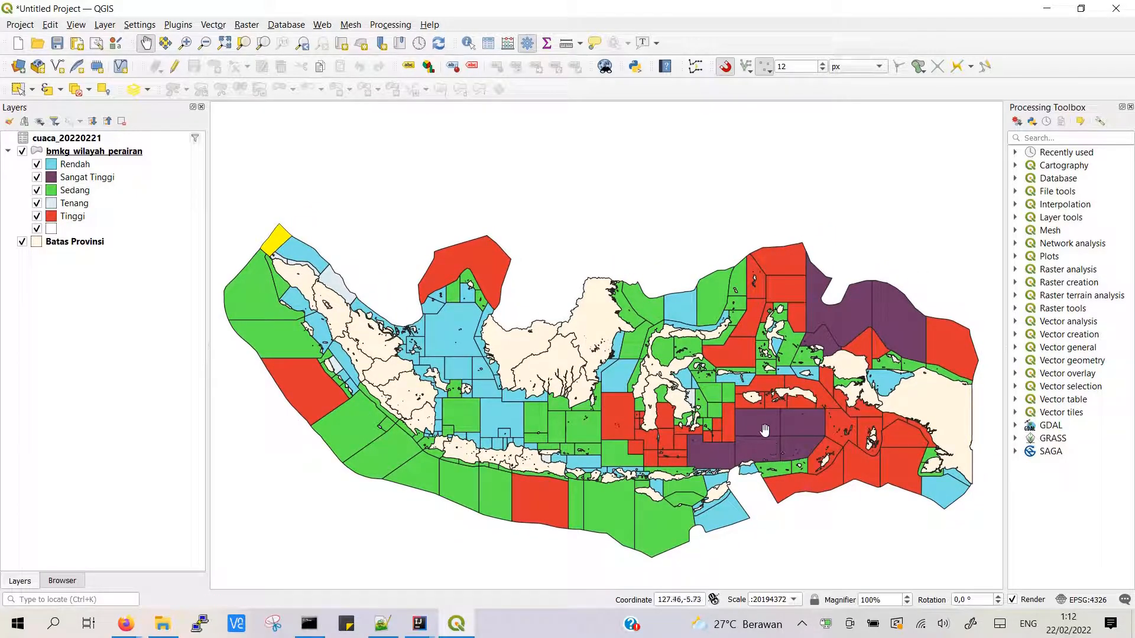
drag(429, 411, 478, 408)
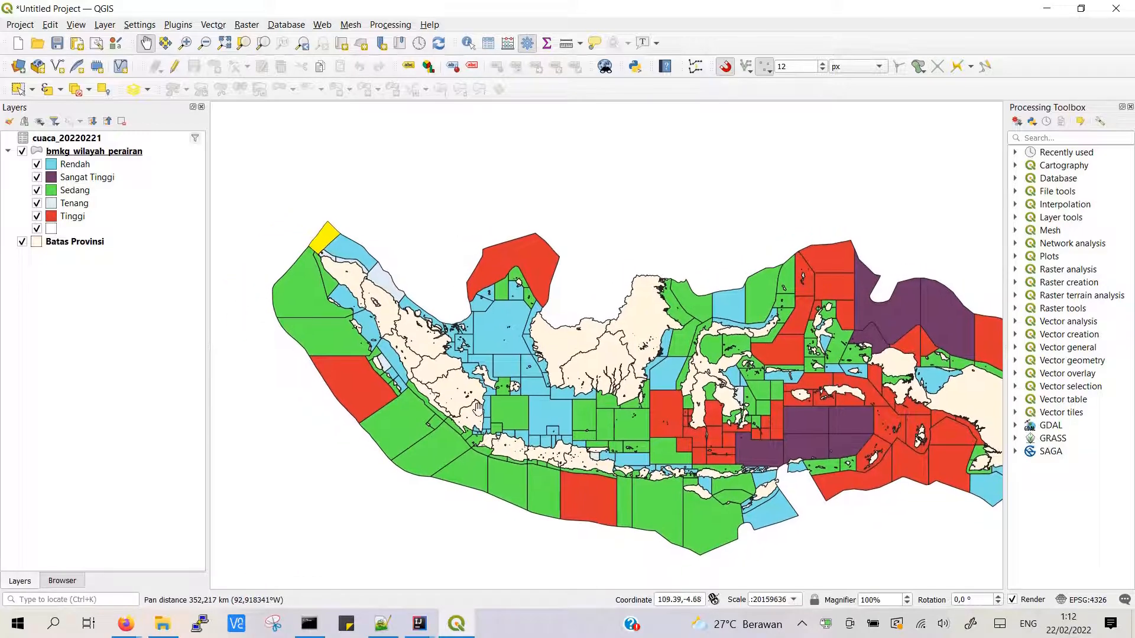
drag(355, 376, 357, 391)
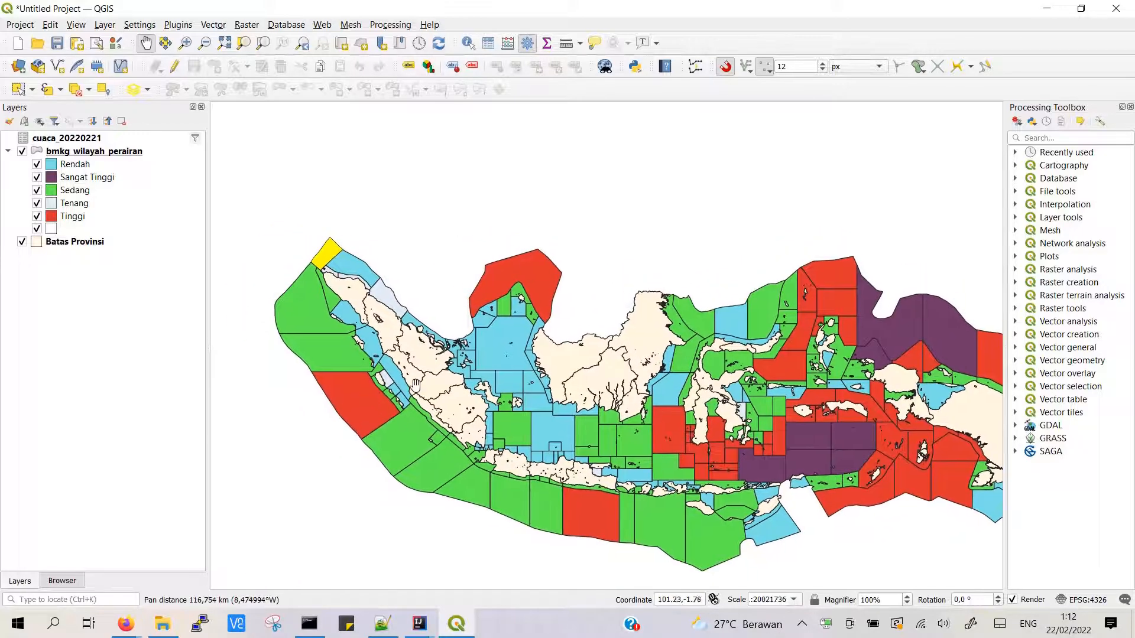
scroll(415, 383, up, 1)
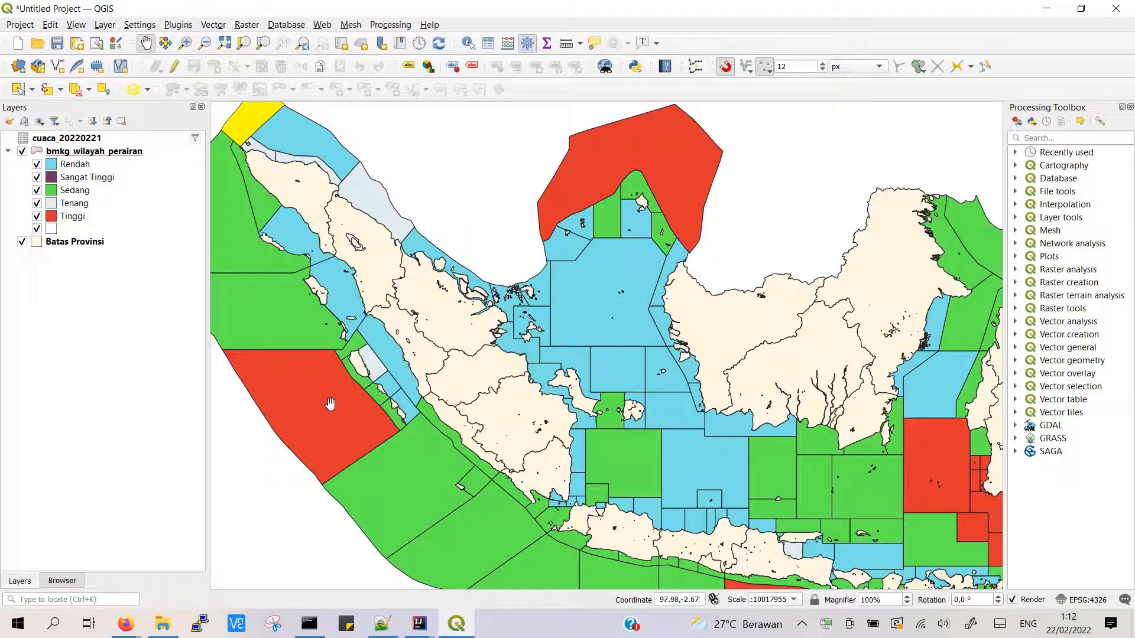
scroll(346, 404, down, 1)
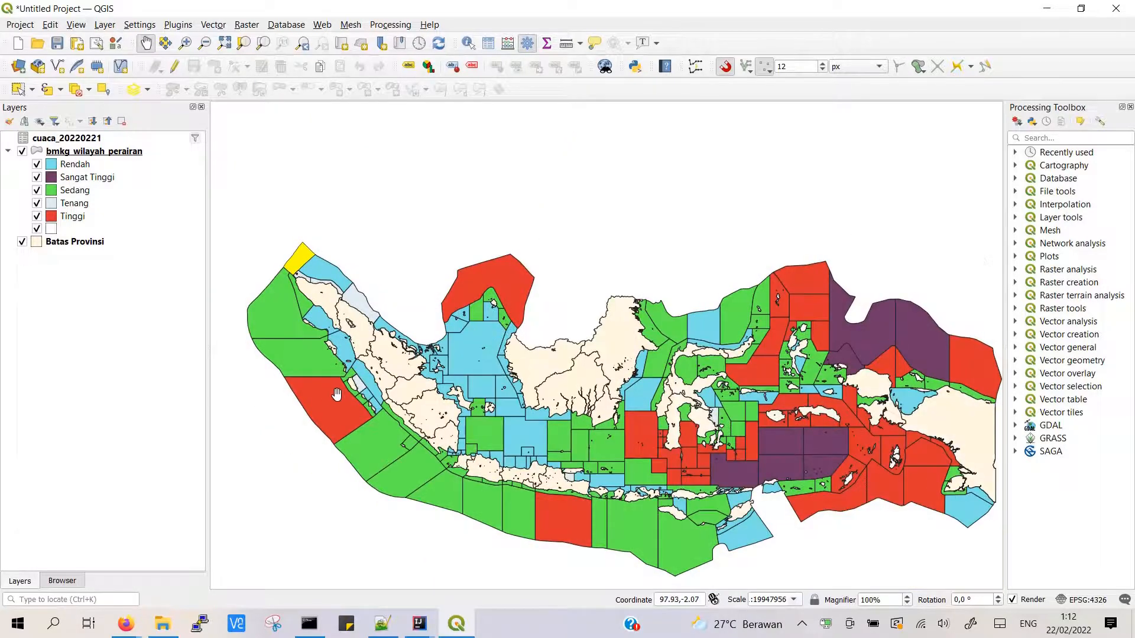
drag(612, 422, 596, 388)
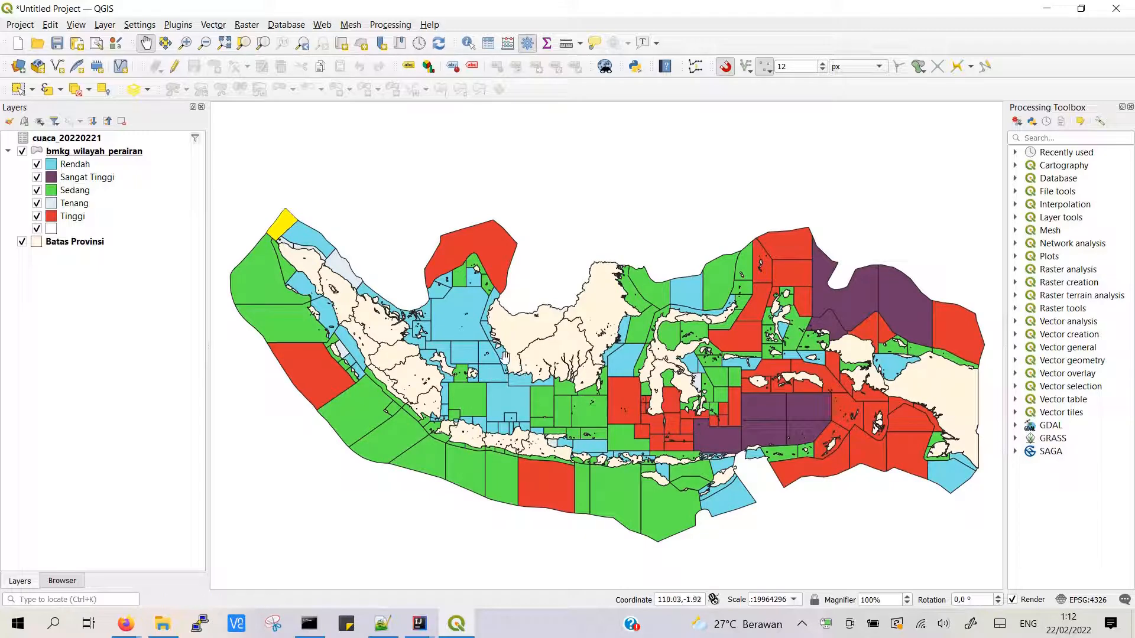
scroll(459, 392, up, 1)
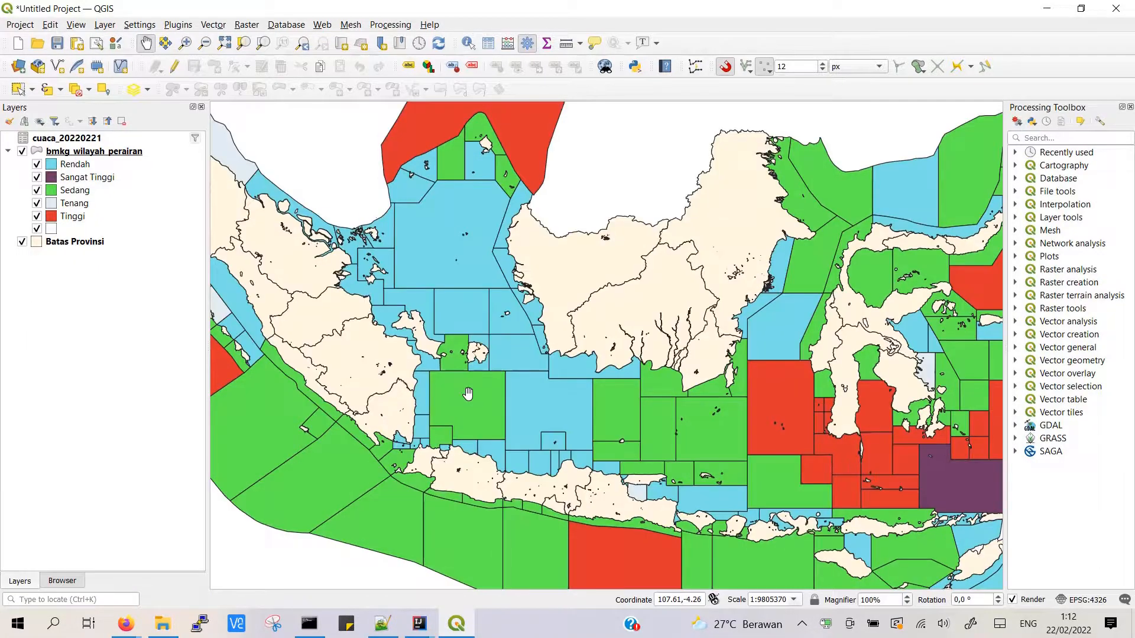
scroll(467, 393, up, 1)
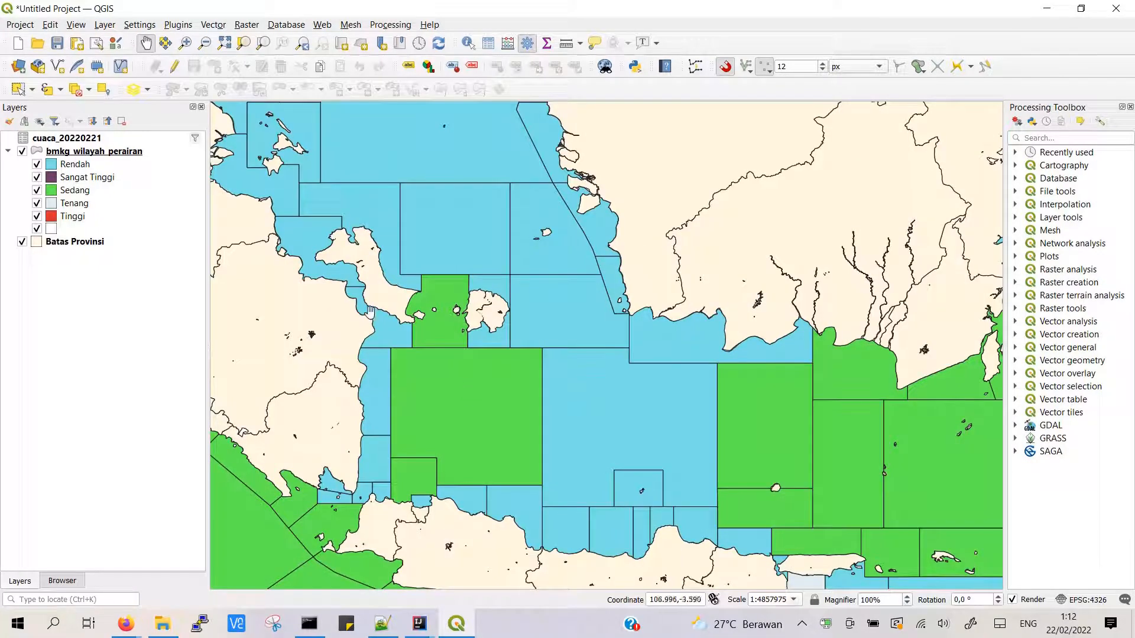
- Select single marine areas one after another around the small round island between Sumatra and Kalimantan to compare their extents
click(19, 90)
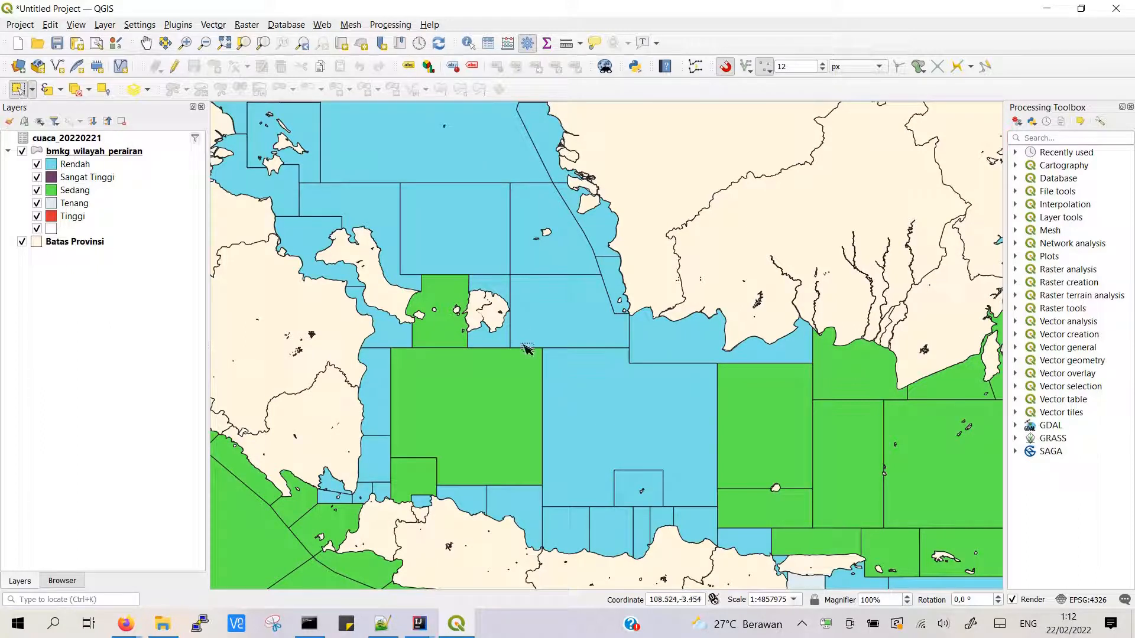
click(454, 255)
click(449, 302)
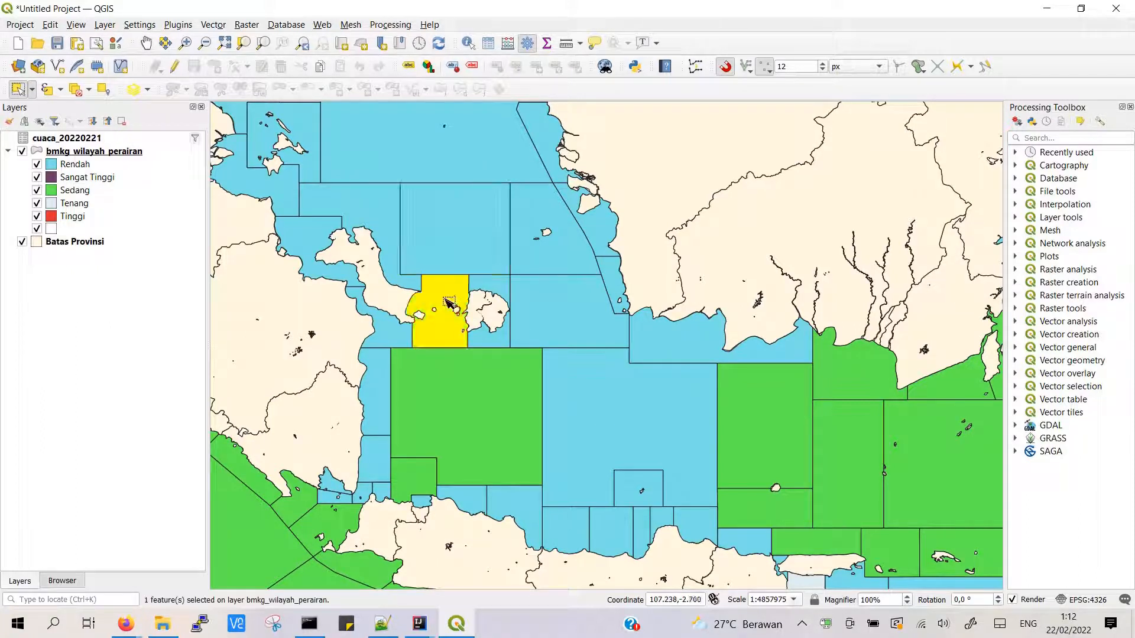
click(569, 330)
click(518, 376)
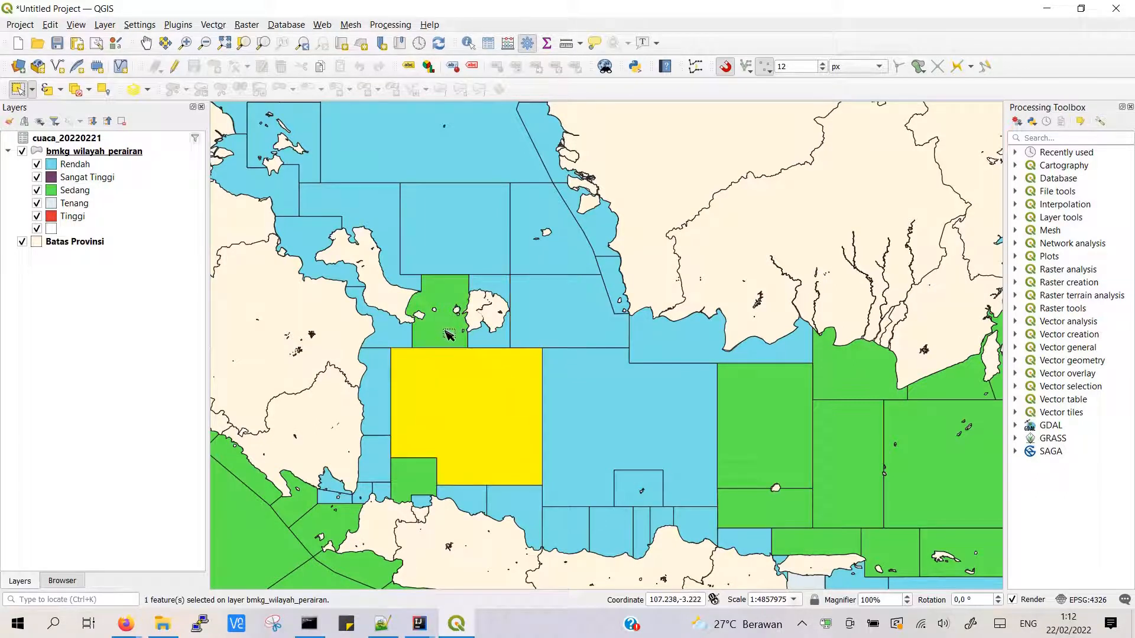
click(450, 333)
click(505, 310)
click(439, 309)
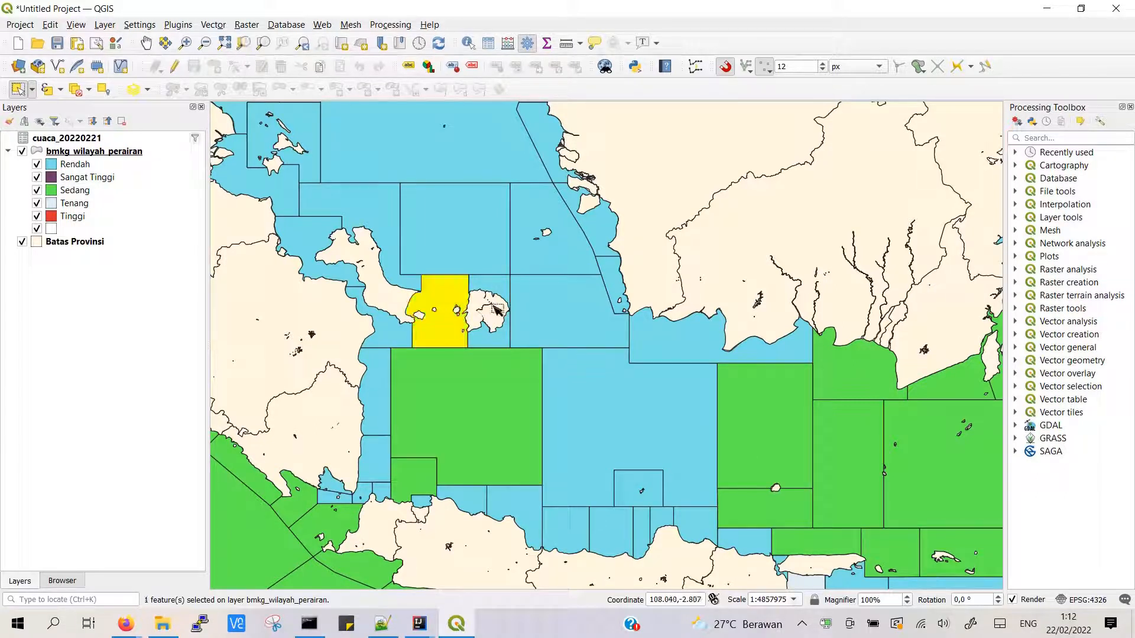
click(494, 306)
click(515, 306)
click(512, 375)
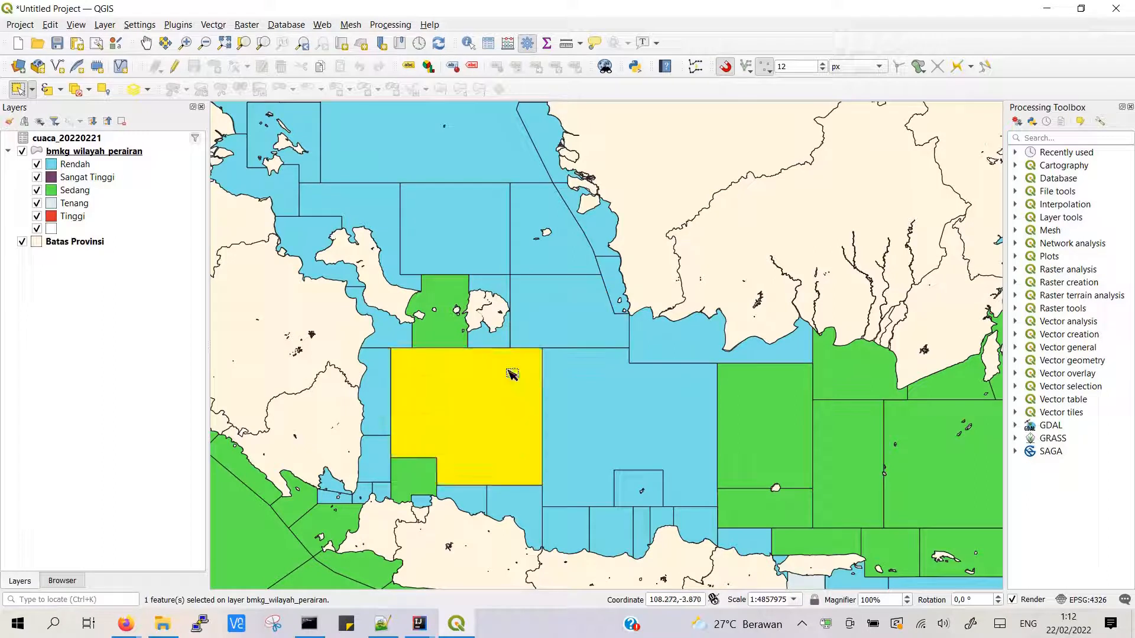
click(474, 323)
click(506, 321)
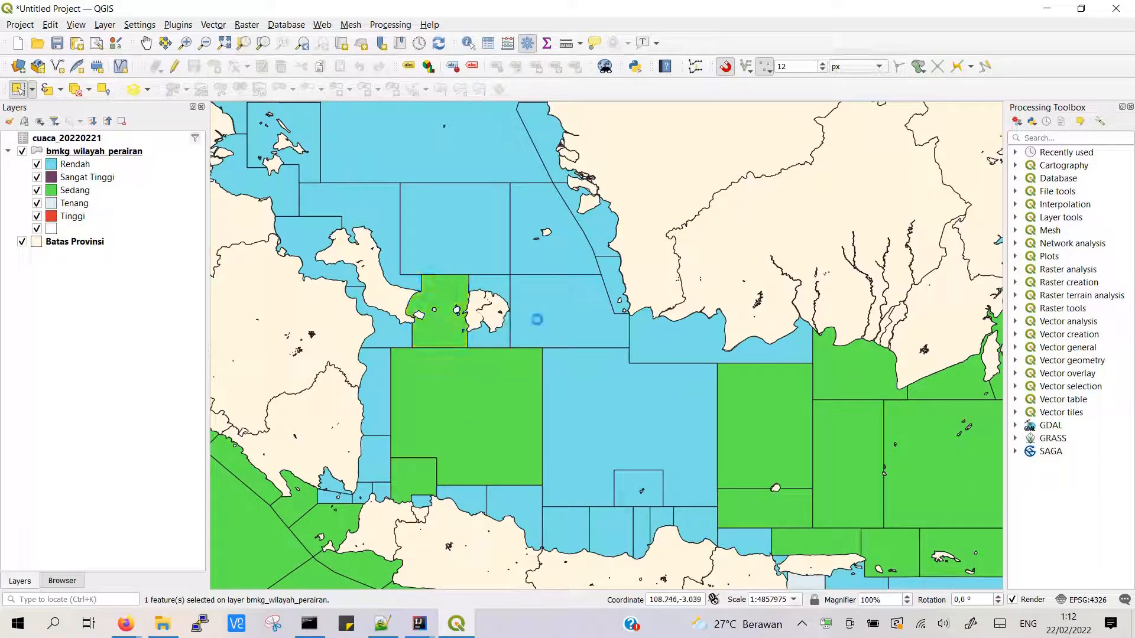
click(538, 317)
click(499, 384)
click(489, 343)
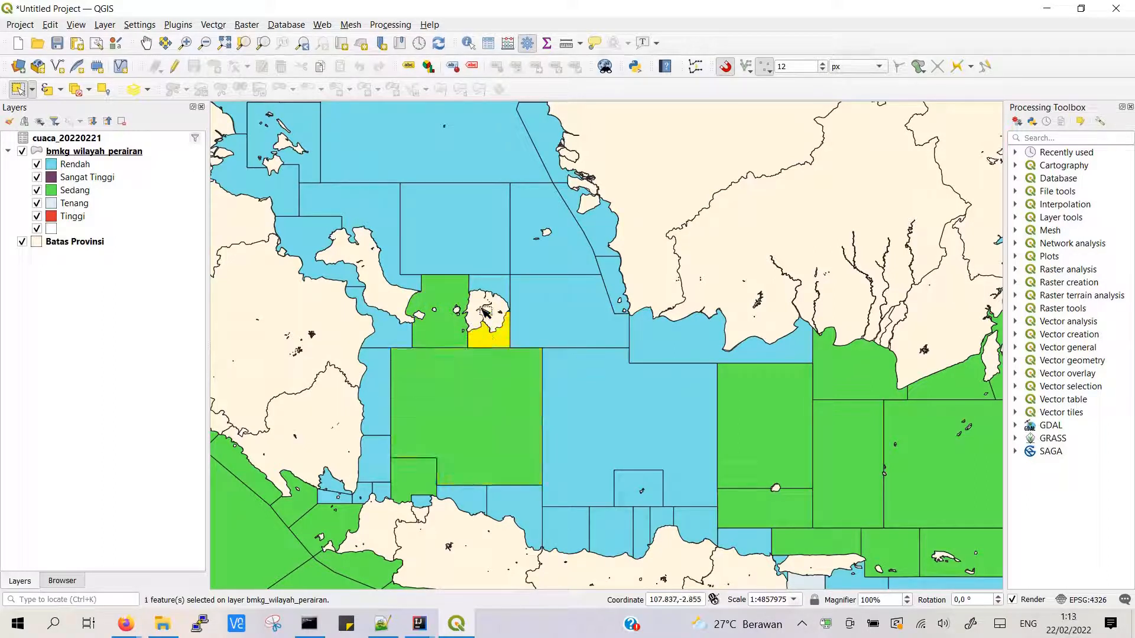
click(497, 286)
click(553, 317)
- Select the marine areas bordering the small round island in turn, ending with the narrow one on its north coast
scroll(479, 341, down, 3)
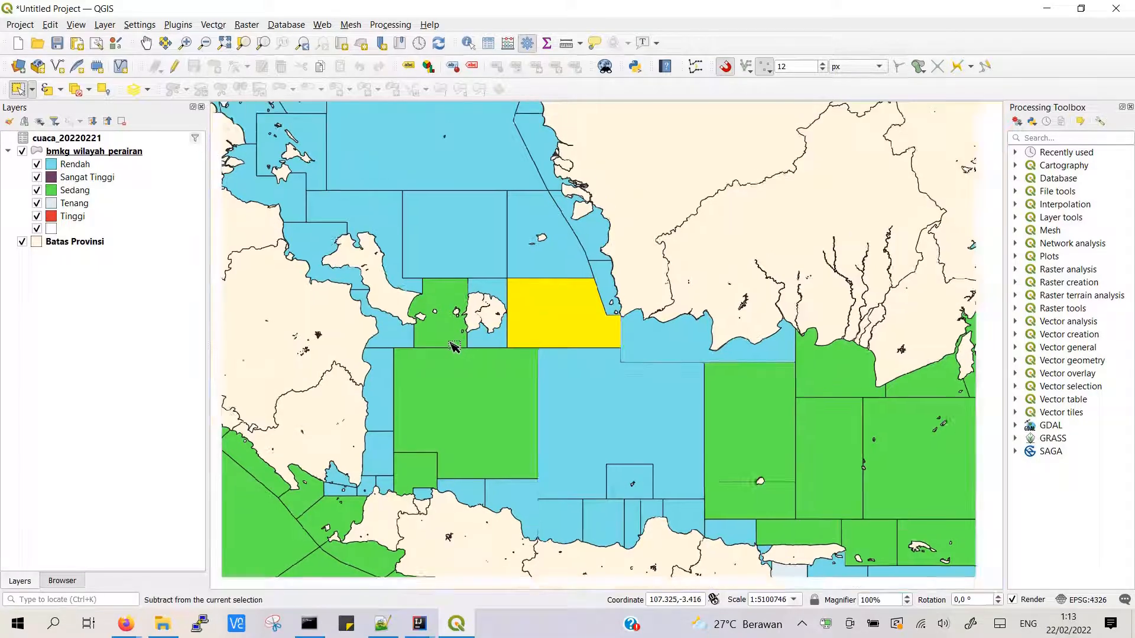
scroll(456, 348, down, 1)
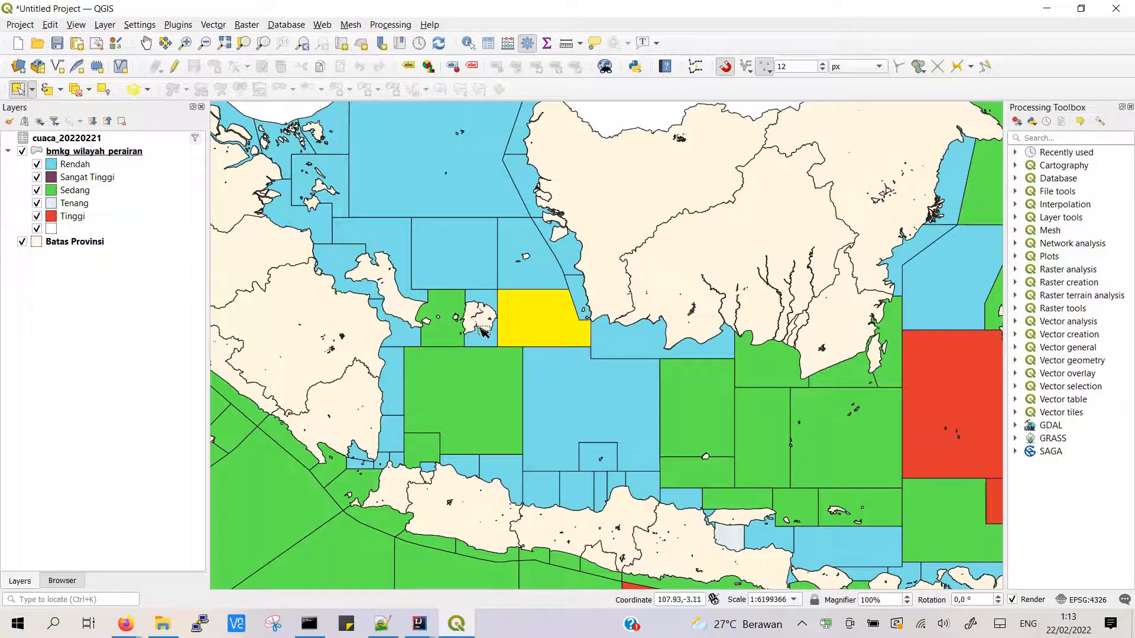
click(455, 327)
click(492, 330)
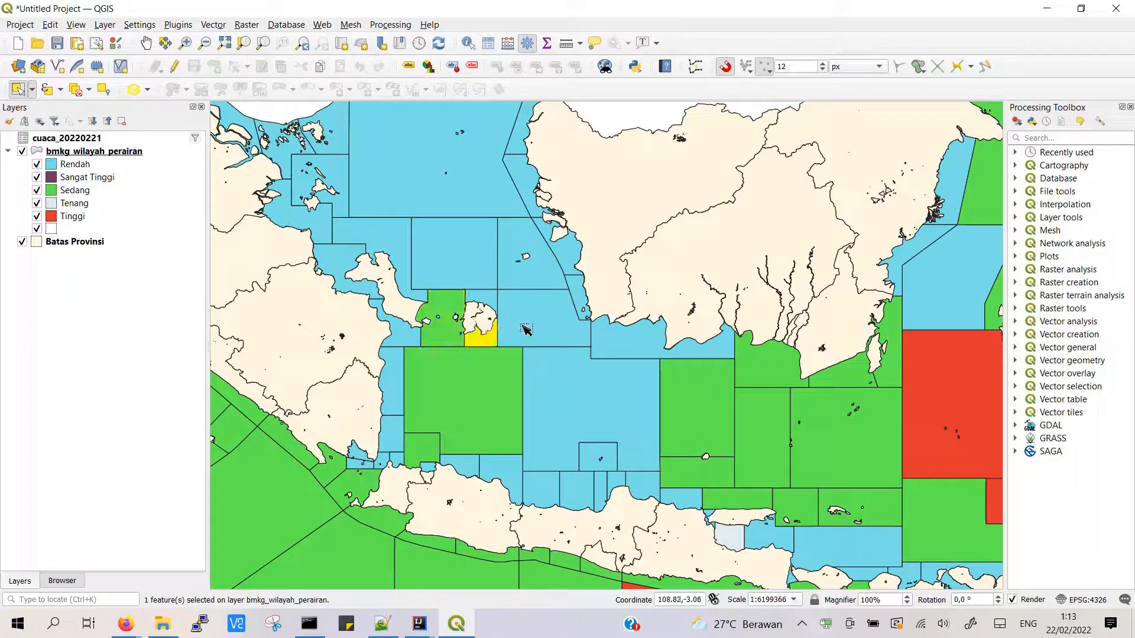
click(518, 329)
click(483, 297)
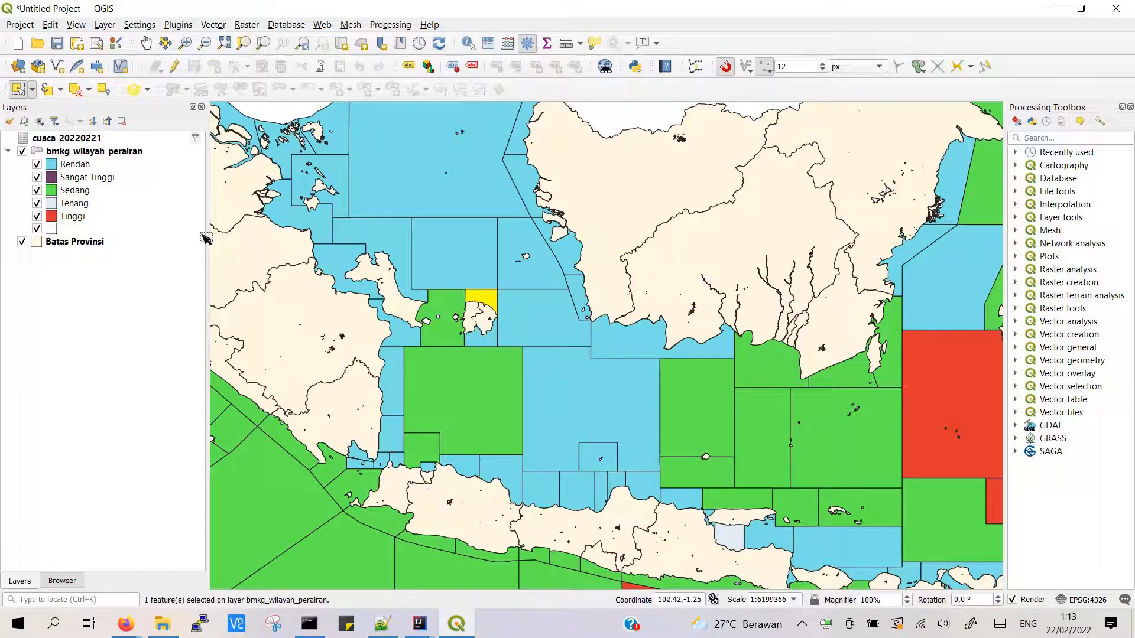
- Review the joined forecast columns, including wave category and height, in the bmkg_wilayah_perairan attribute table and close it
right_click(98, 164)
right_click(110, 151)
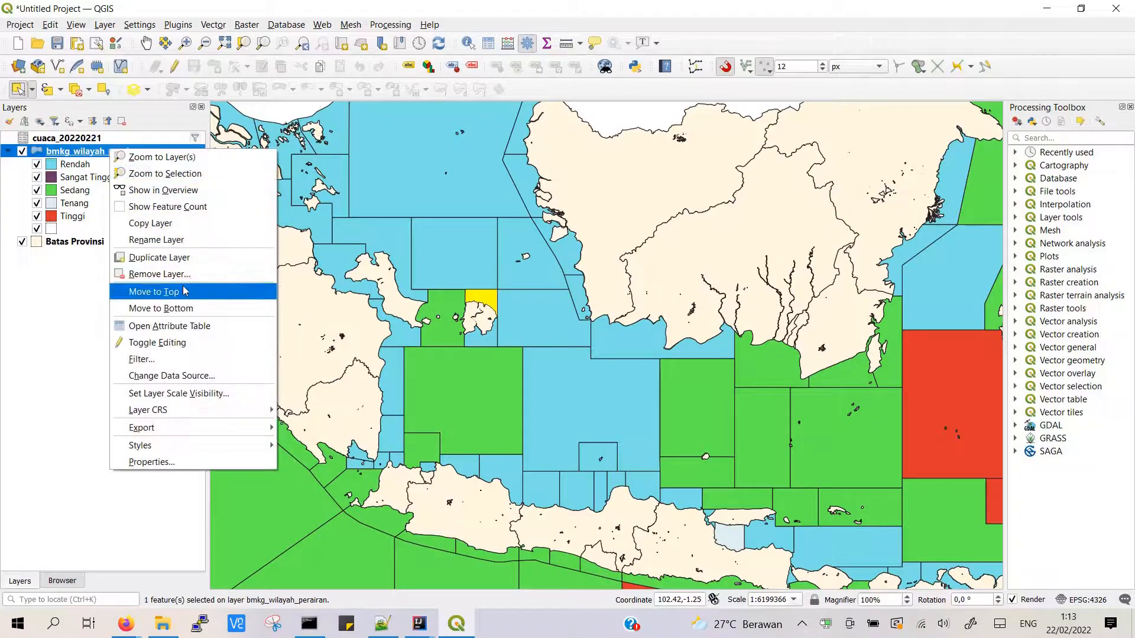
click(171, 326)
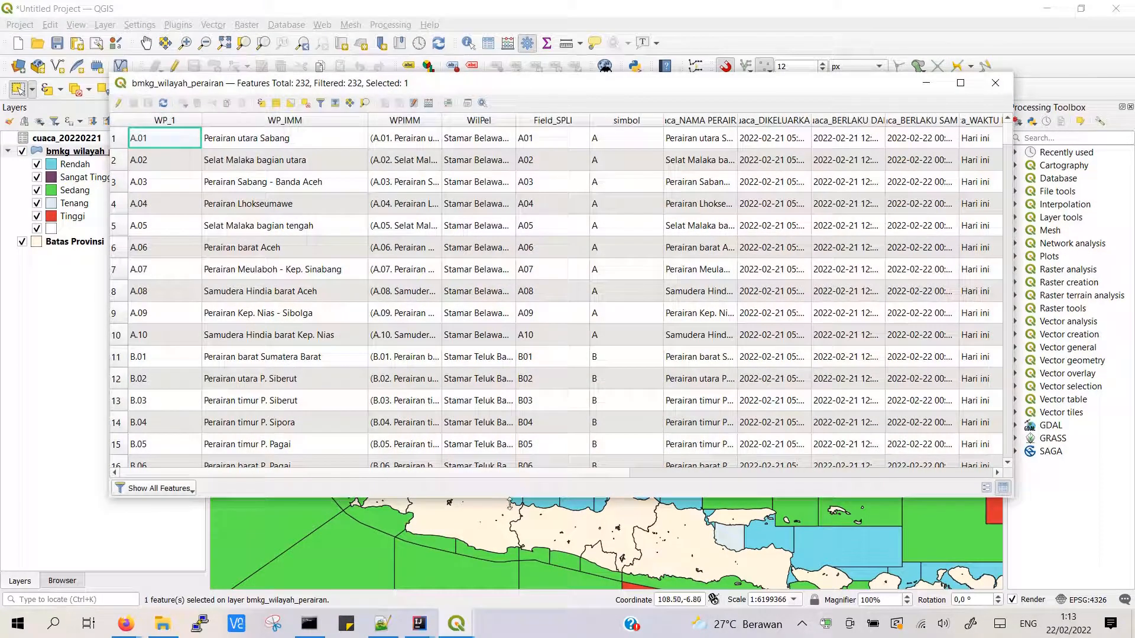
scroll(912, 438, right, 10)
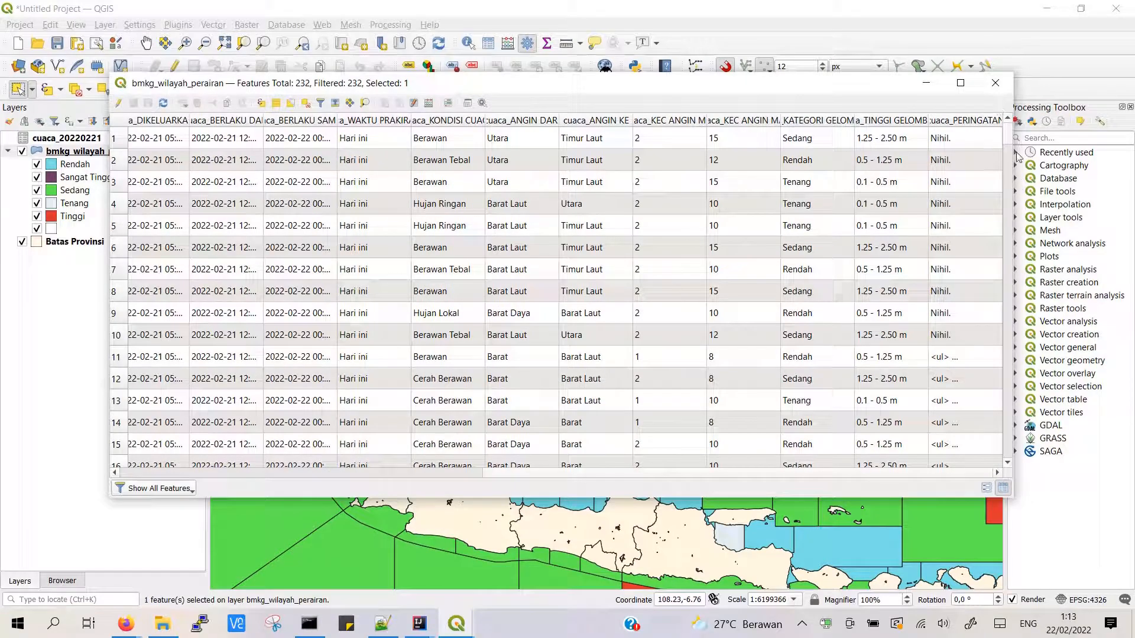
drag(1011, 135, 1023, 172)
click(996, 83)
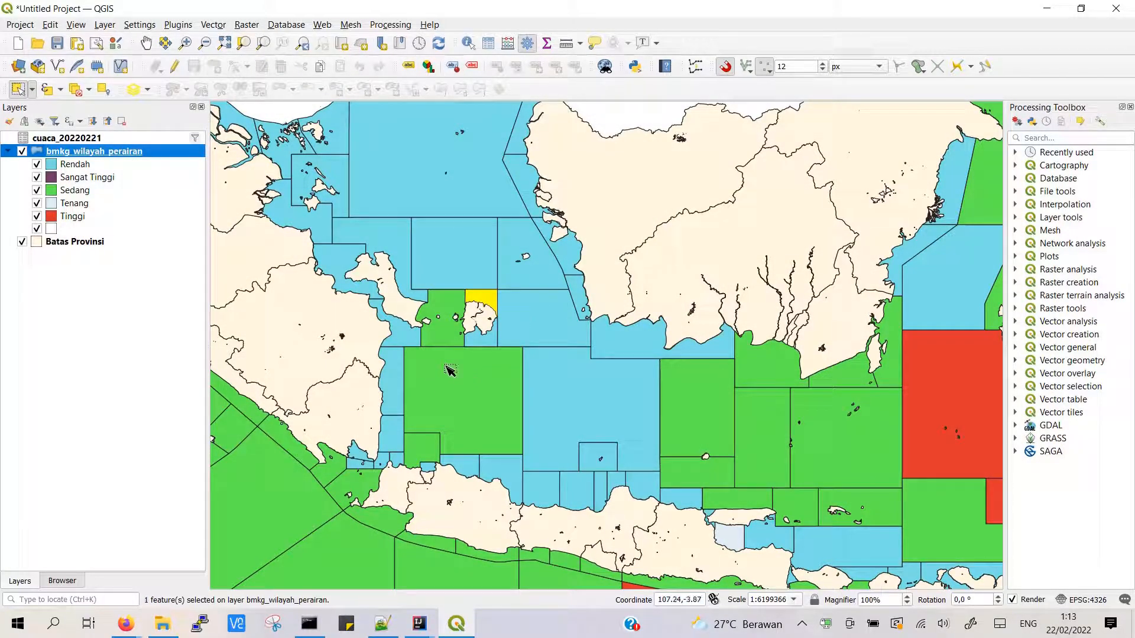
- Select the marine areas around the small round island one at a time, ending with the large one to its south, to compare their extents
click(450, 341)
click(507, 360)
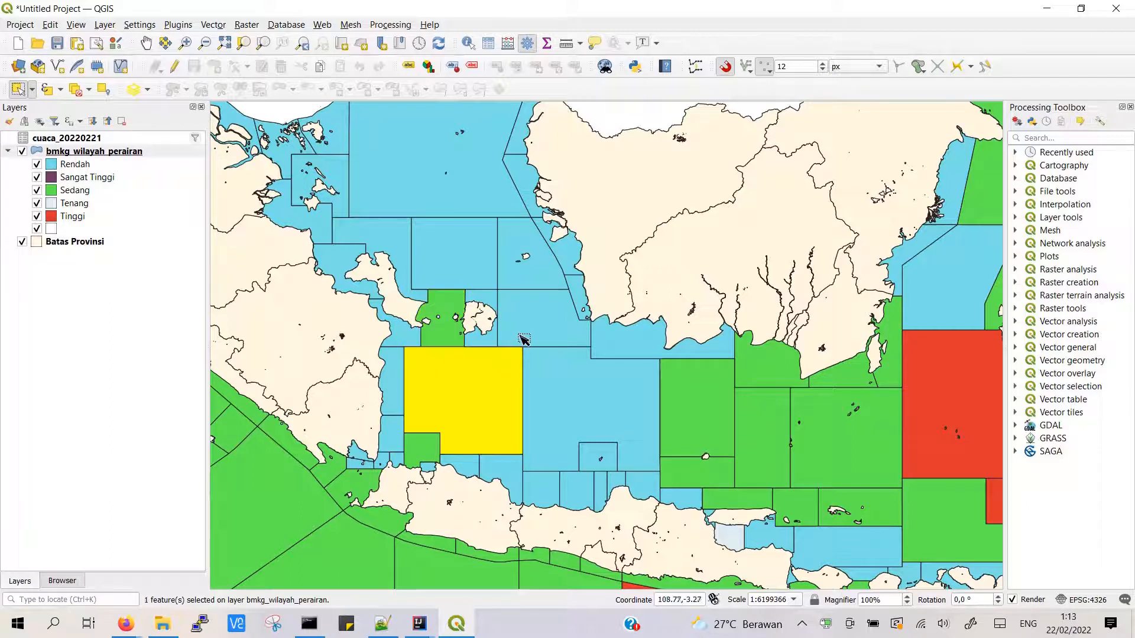
click(514, 336)
click(493, 335)
click(490, 299)
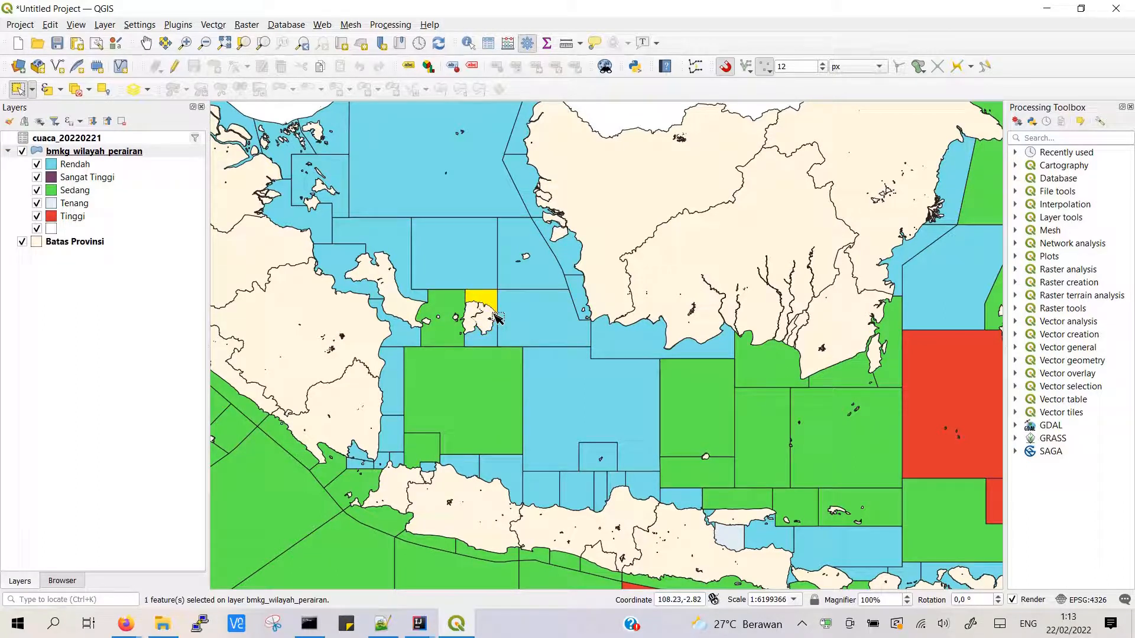
click(494, 336)
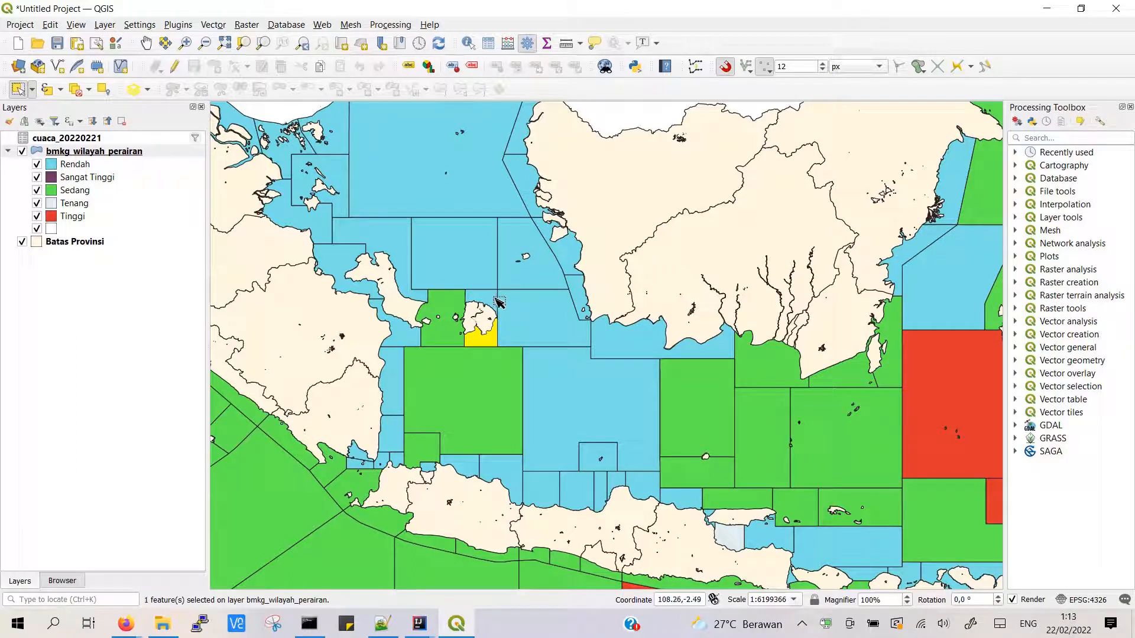
click(516, 314)
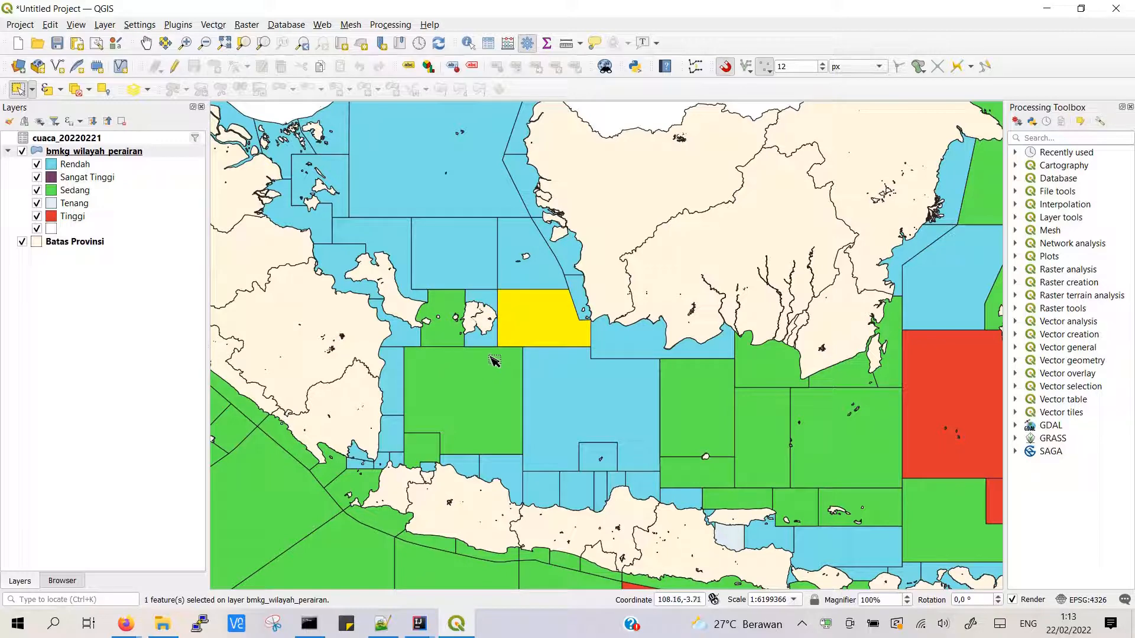
click(474, 378)
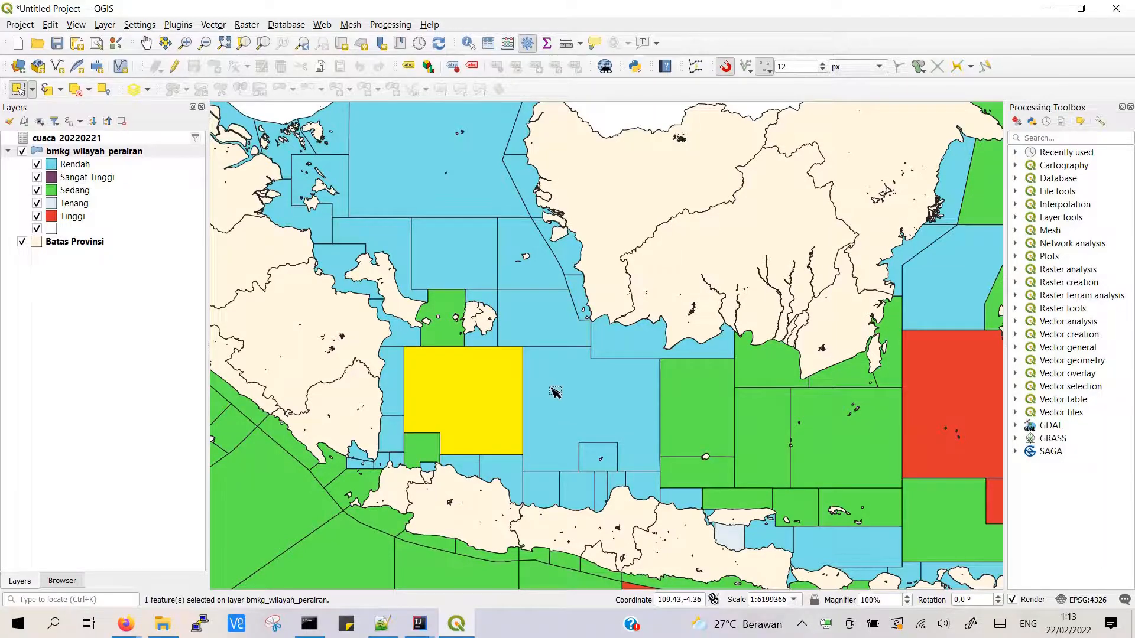
scroll(551, 388, down, 1)
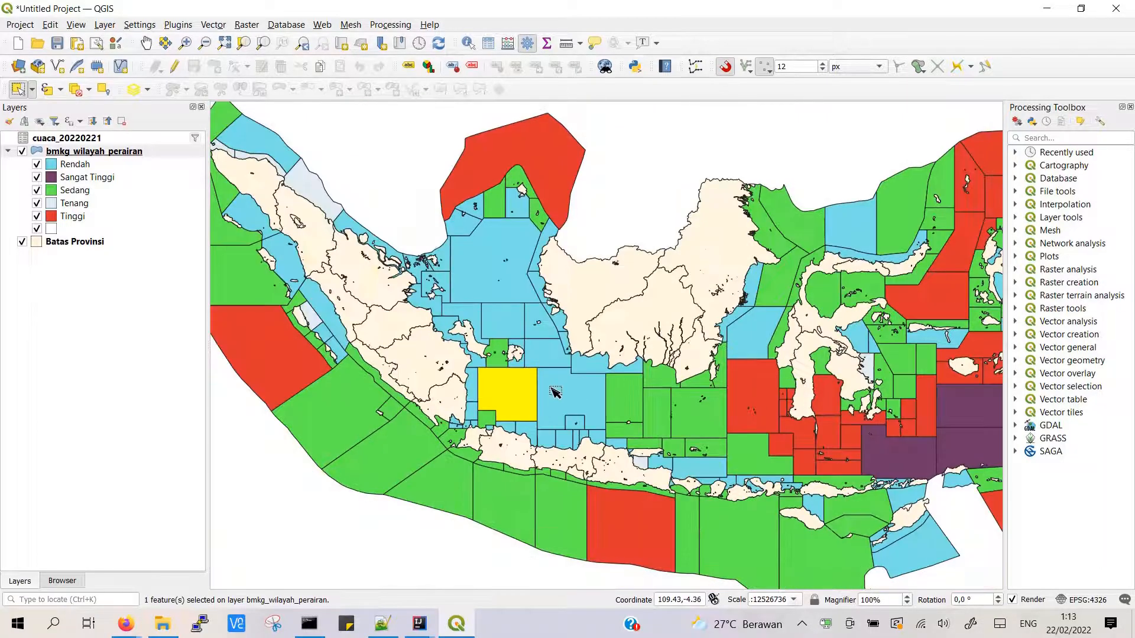
click(500, 361)
shift+click(522, 379)
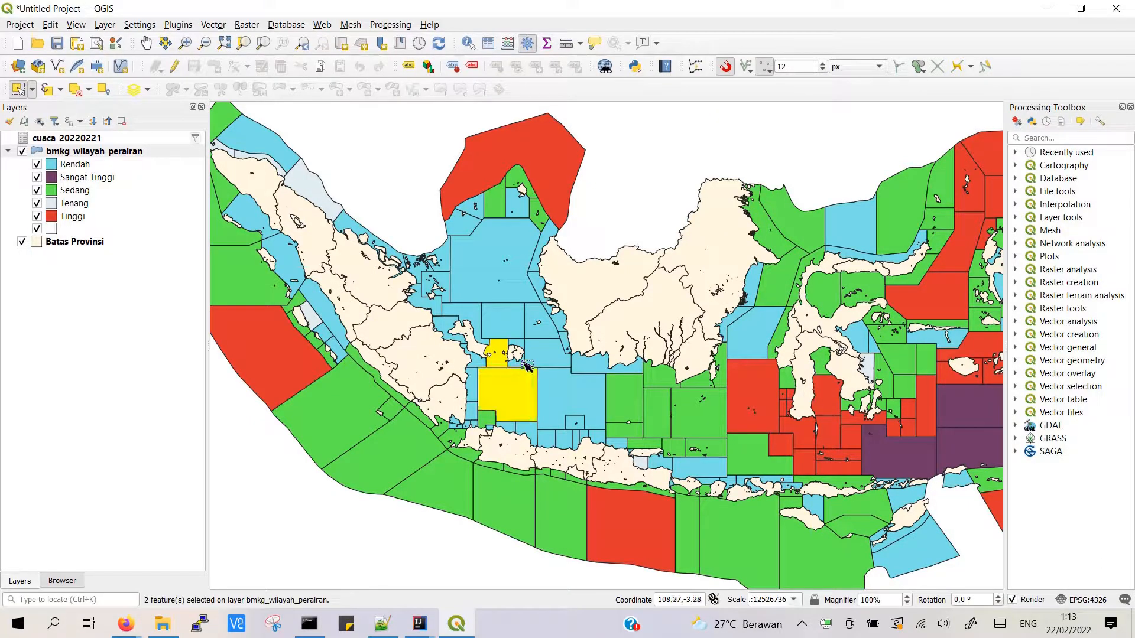
shift+click(528, 353)
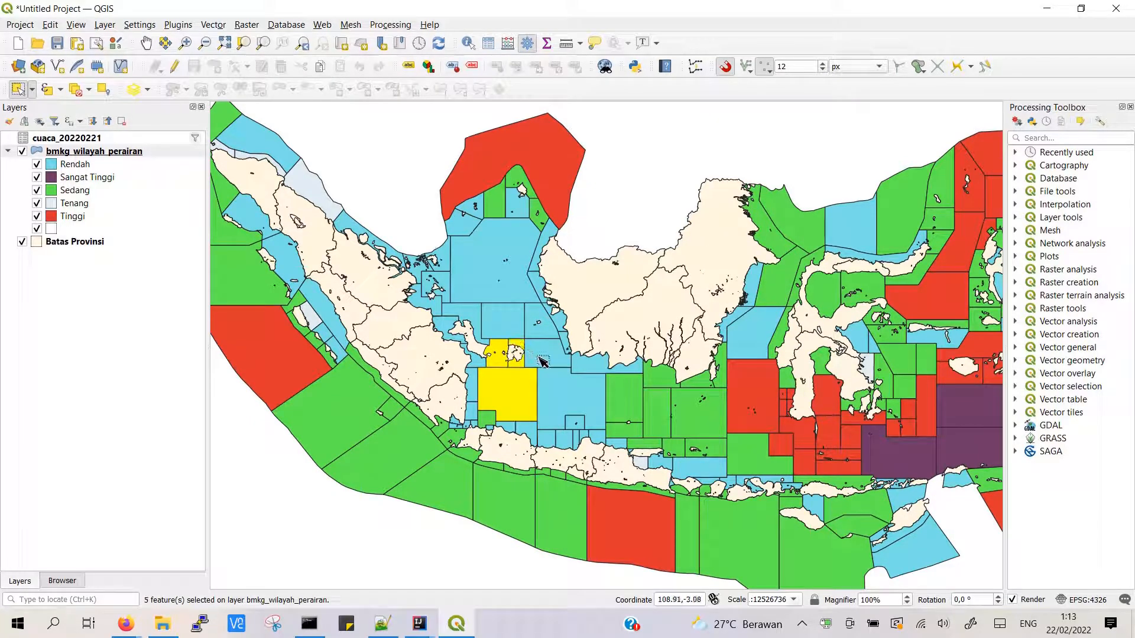
shift+click(549, 362)
click(548, 383)
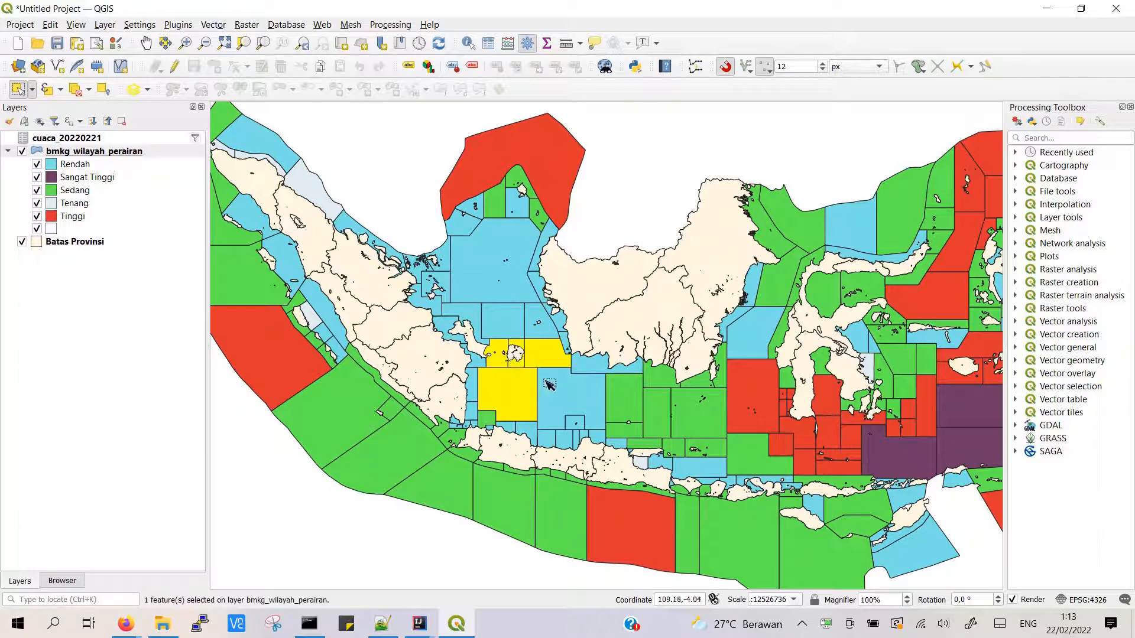
- Select five marine areas together: the large one south of the small round island and those bordering it west, north, south and east
click(505, 383)
shift+click(504, 361)
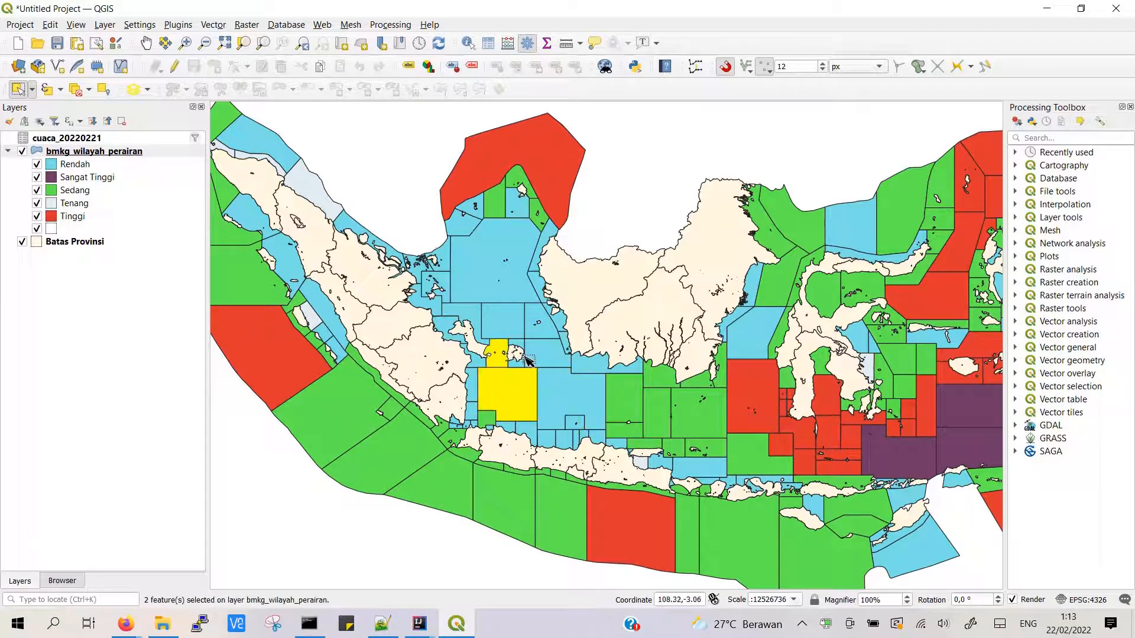
shift+click(543, 359)
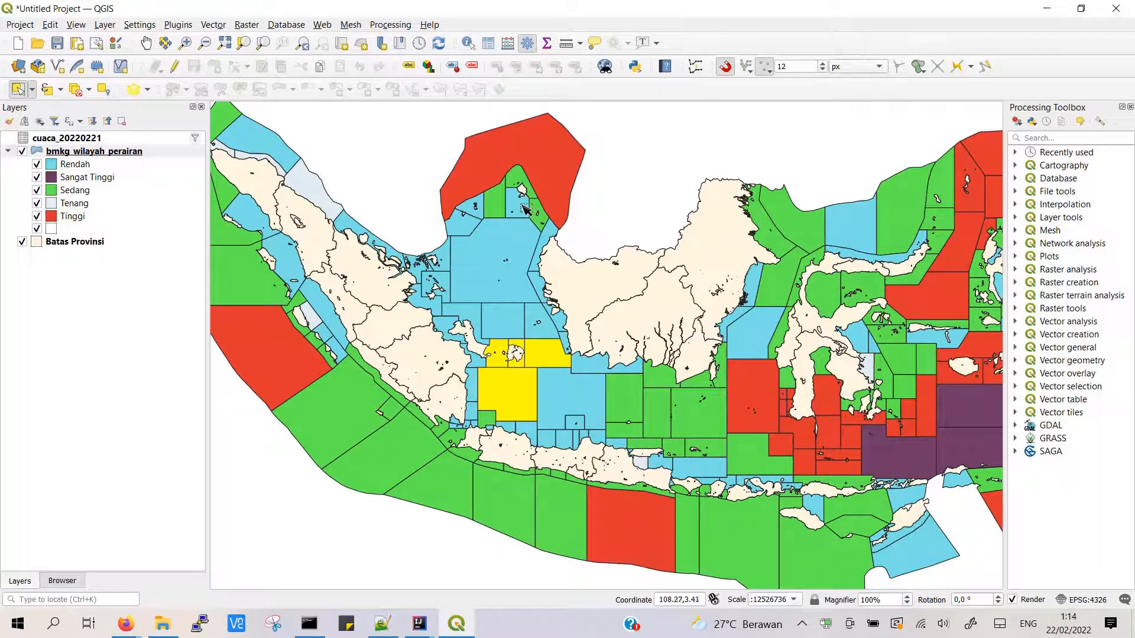
- Add a whole-number field tampil of length 10 to bmkg_wilayah_perairan, computed as is_selected() for the selected areas only, and save the layer edits
click(508, 45)
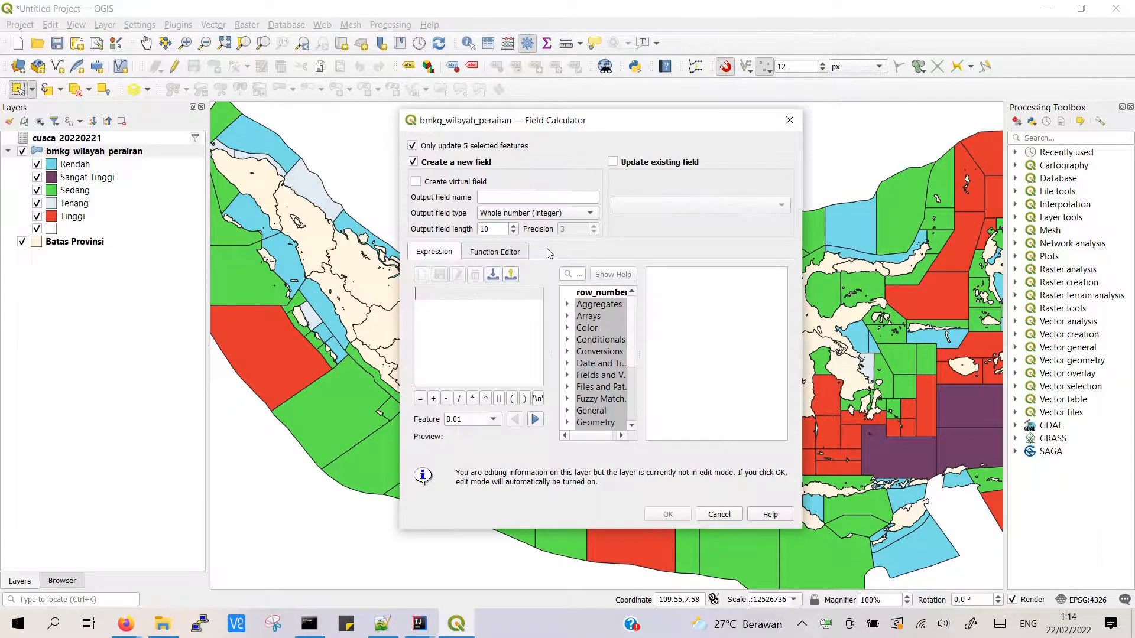
drag(499, 121, 690, 139)
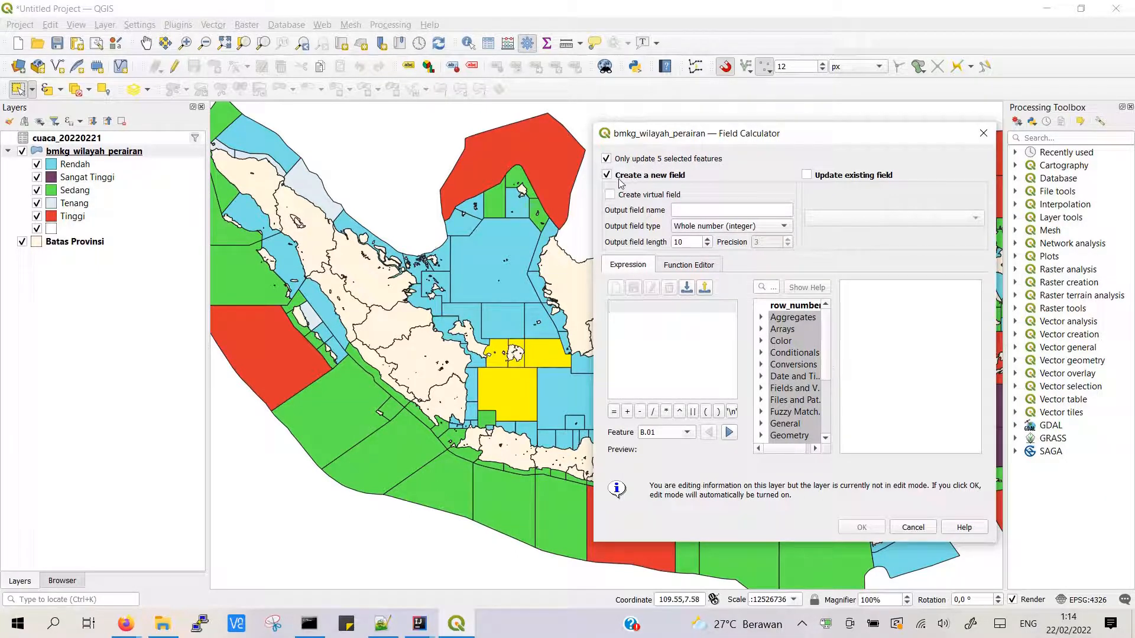
click(685, 211)
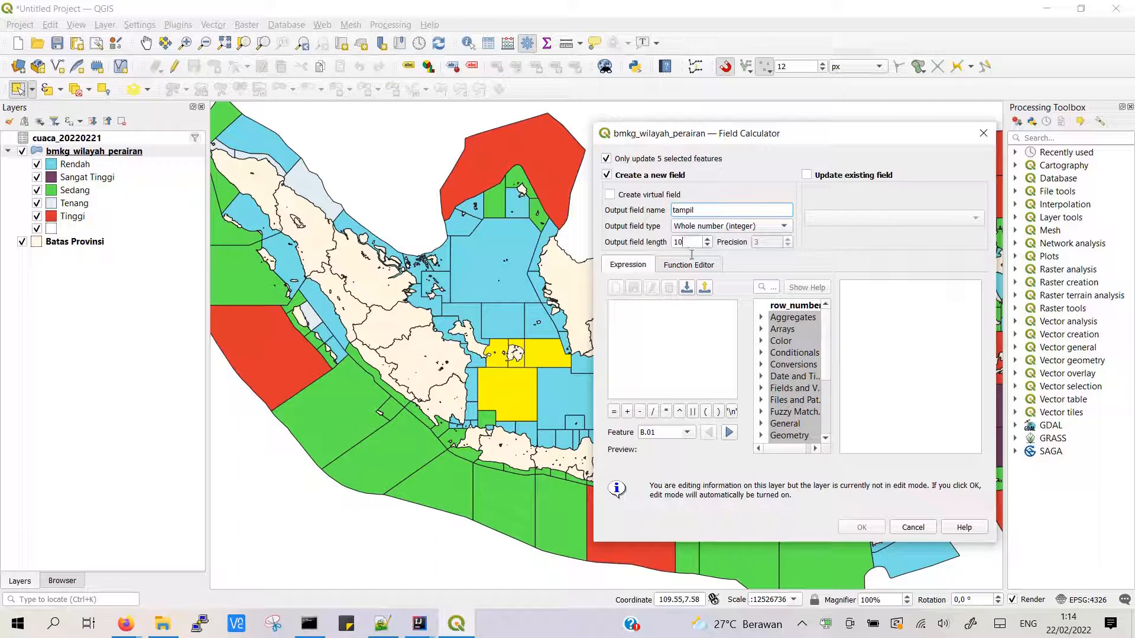
click(665, 325)
text(is)
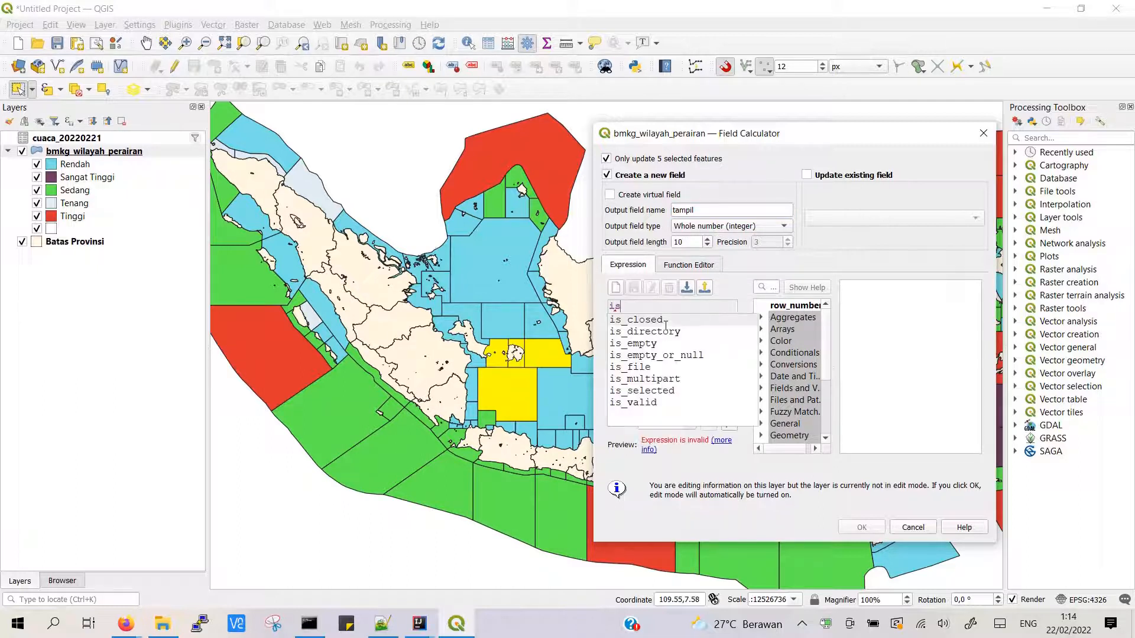
text(_se)
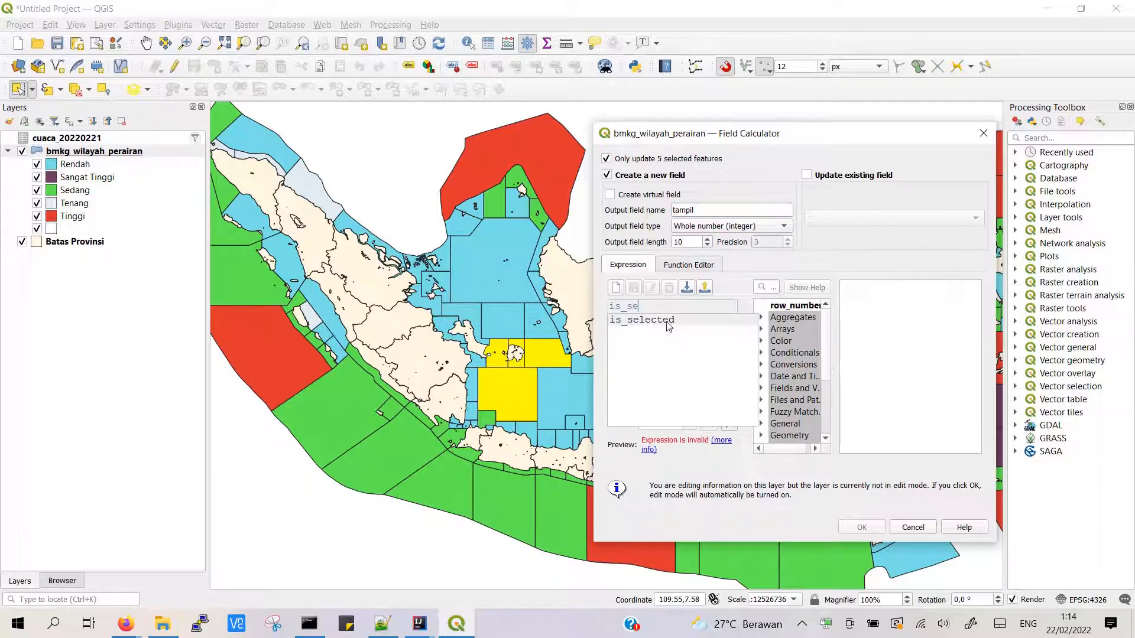
double_click(675, 319)
text(())
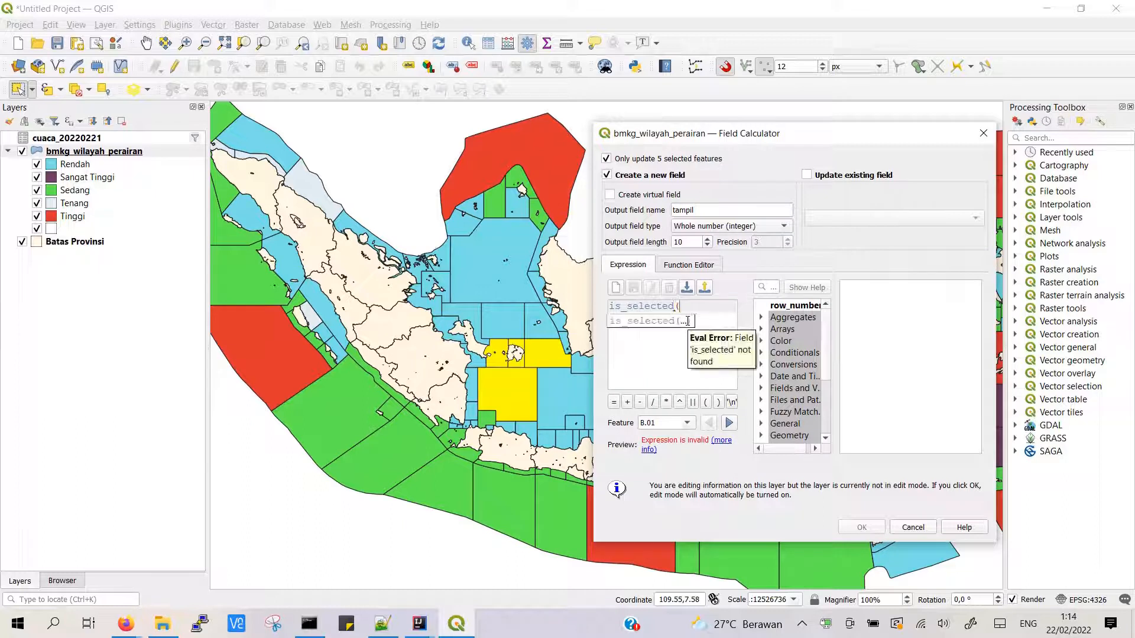
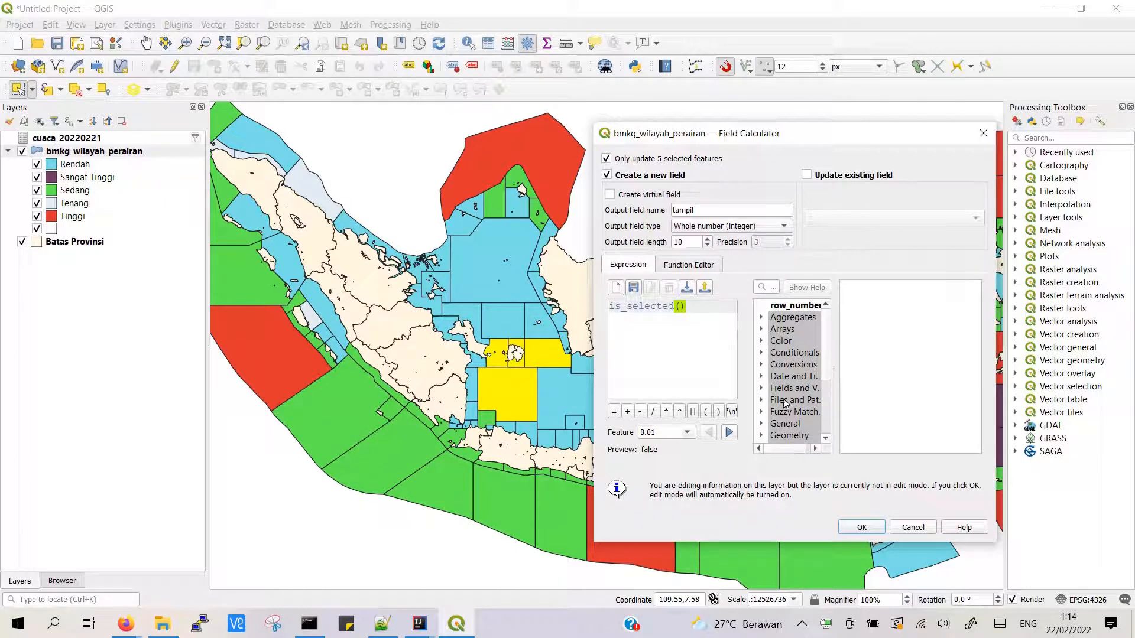
click(857, 528)
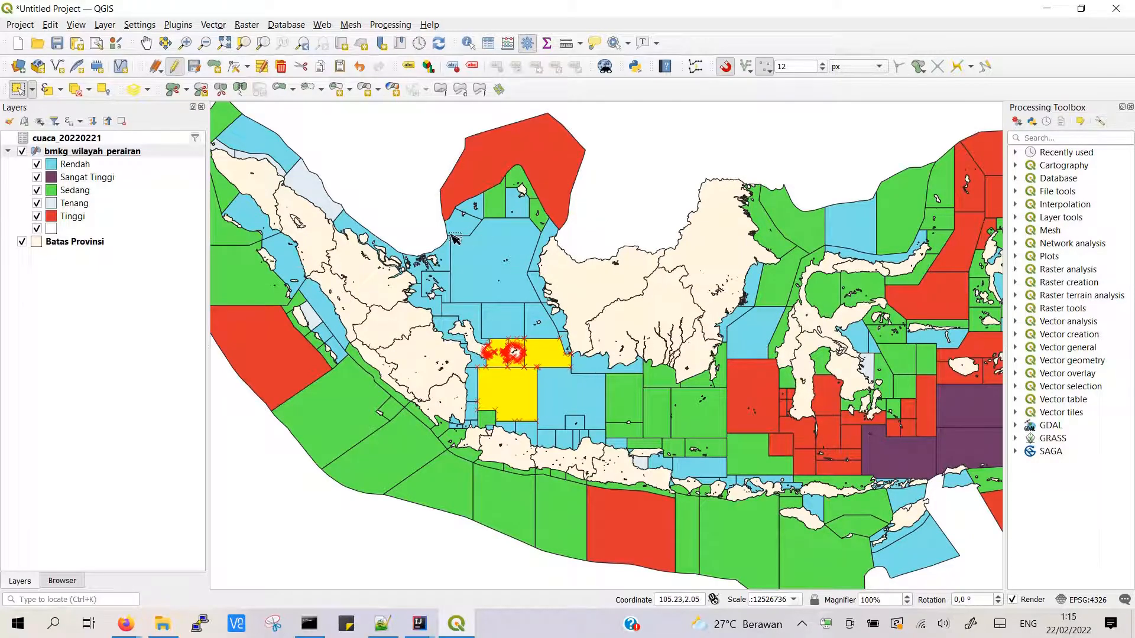
click(174, 67)
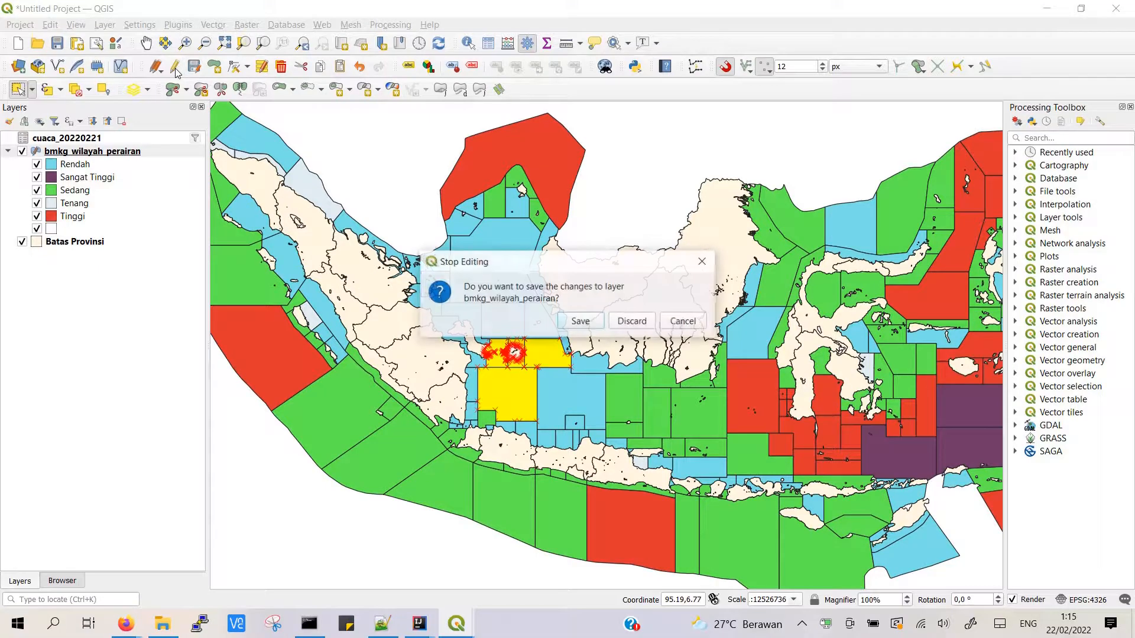
click(577, 321)
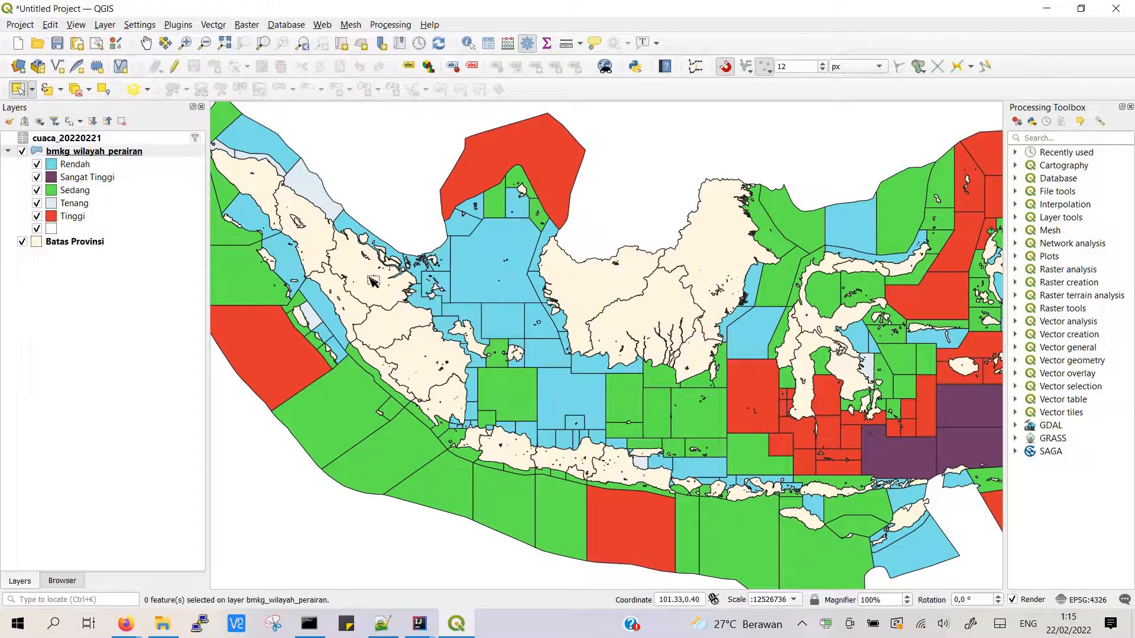
- Open the bmkg_wilayah_perairan attribute table, dock it below the map and review the tampil column
right_click(106, 152)
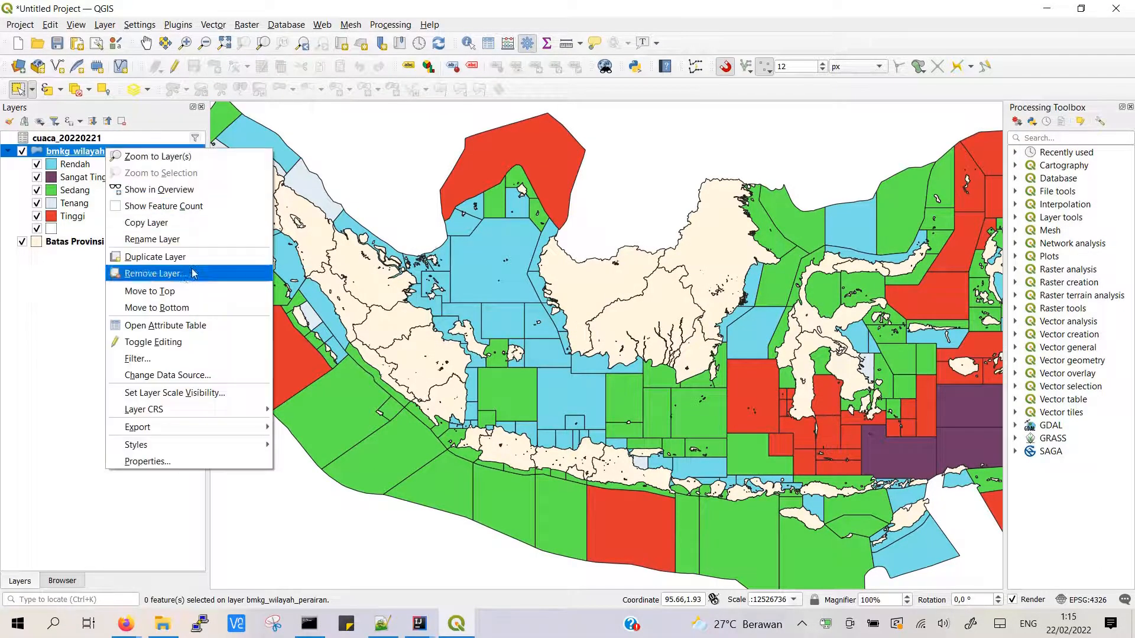
click(249, 326)
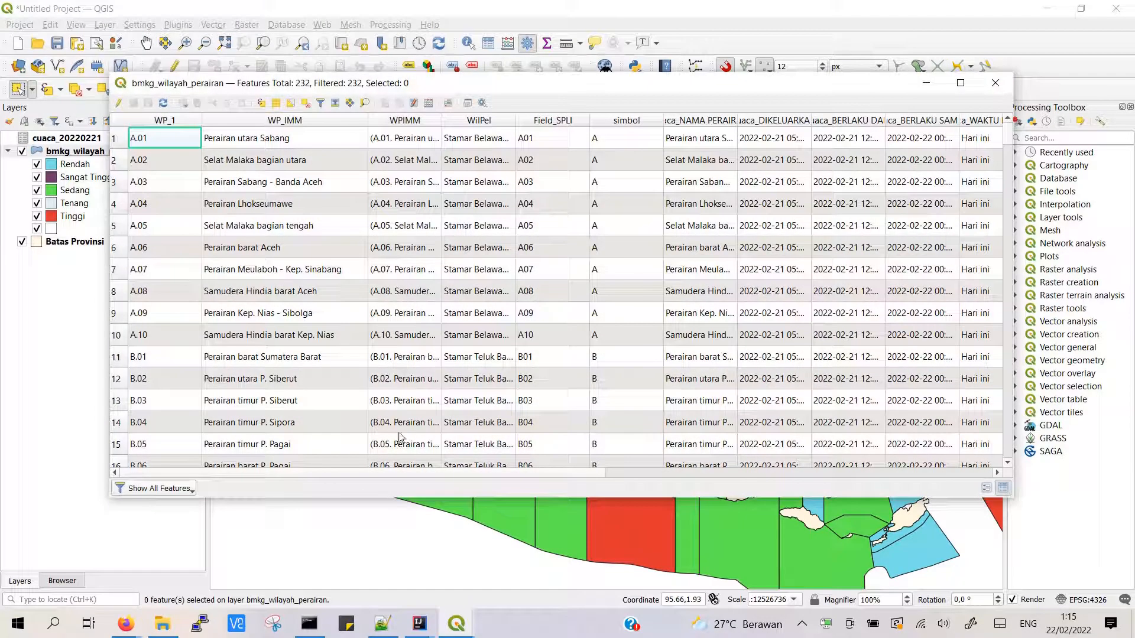
drag(379, 473, 792, 470)
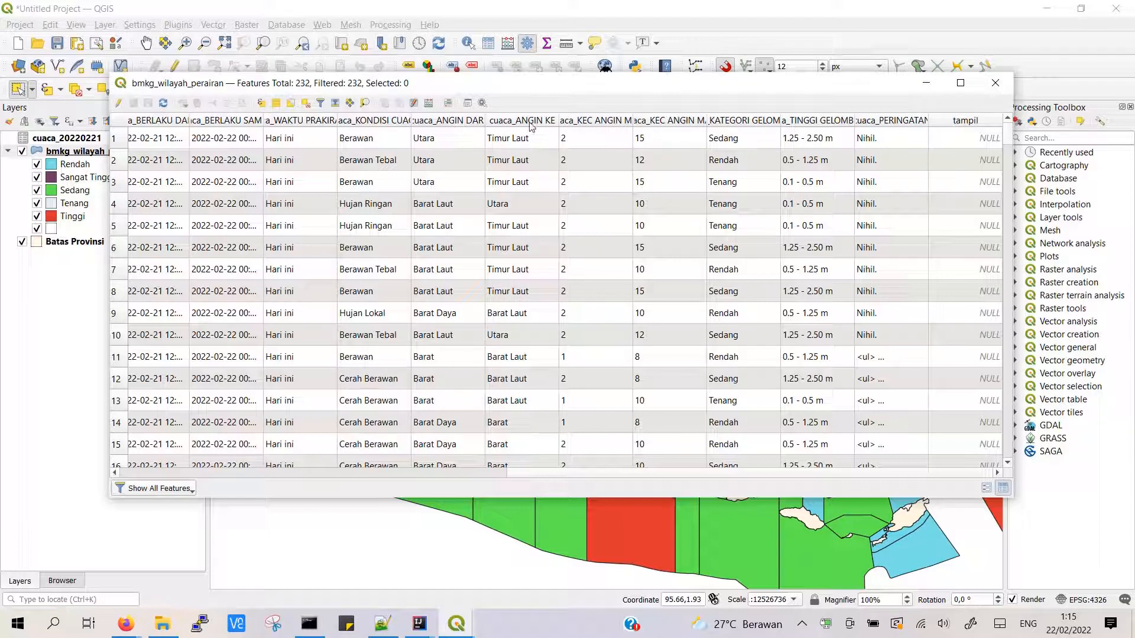
click(467, 103)
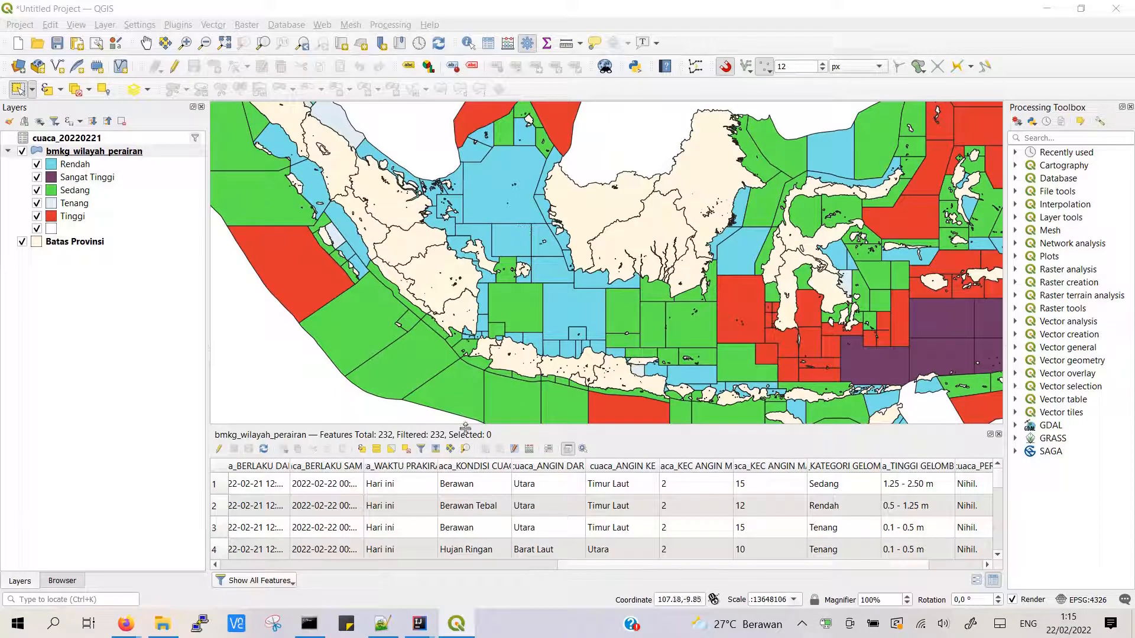
click(265, 585)
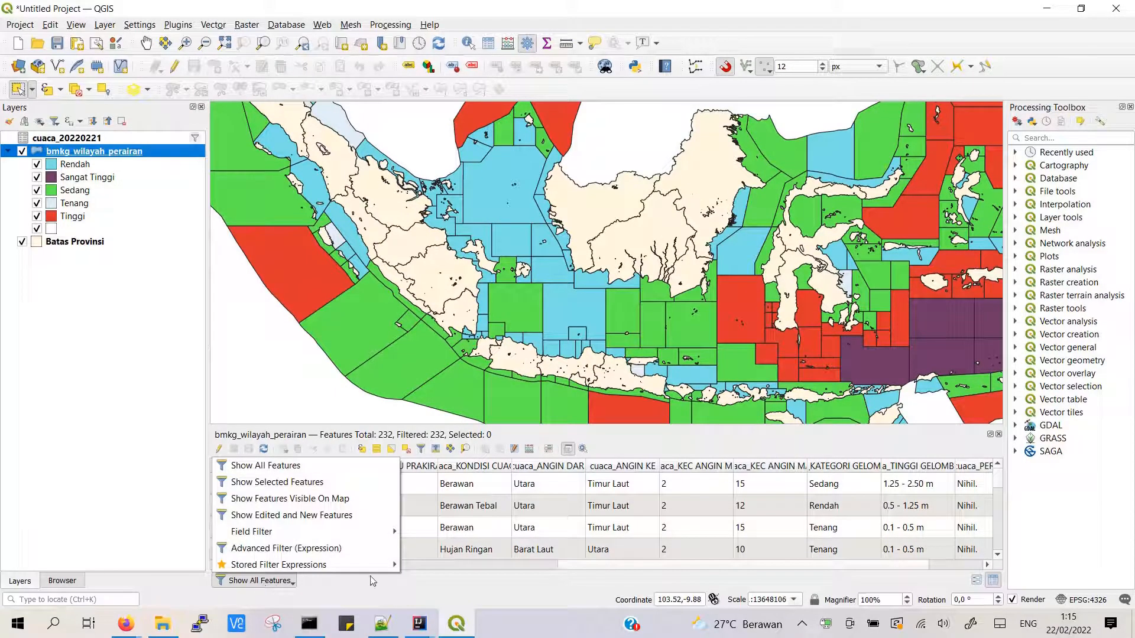
click(576, 581)
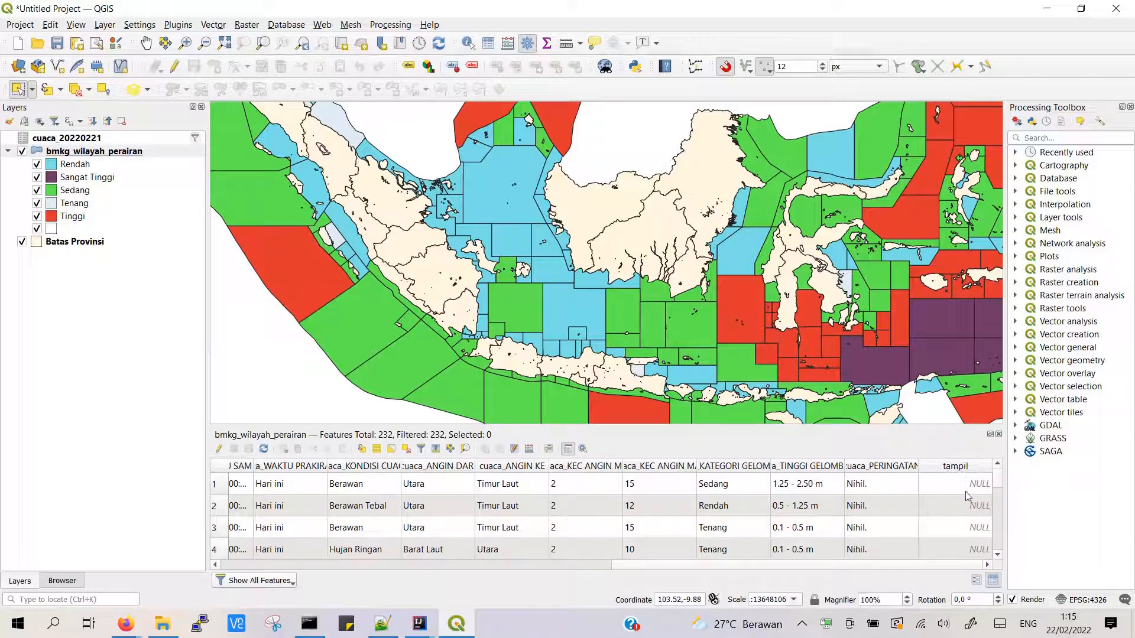
scroll(968, 523, down, 6)
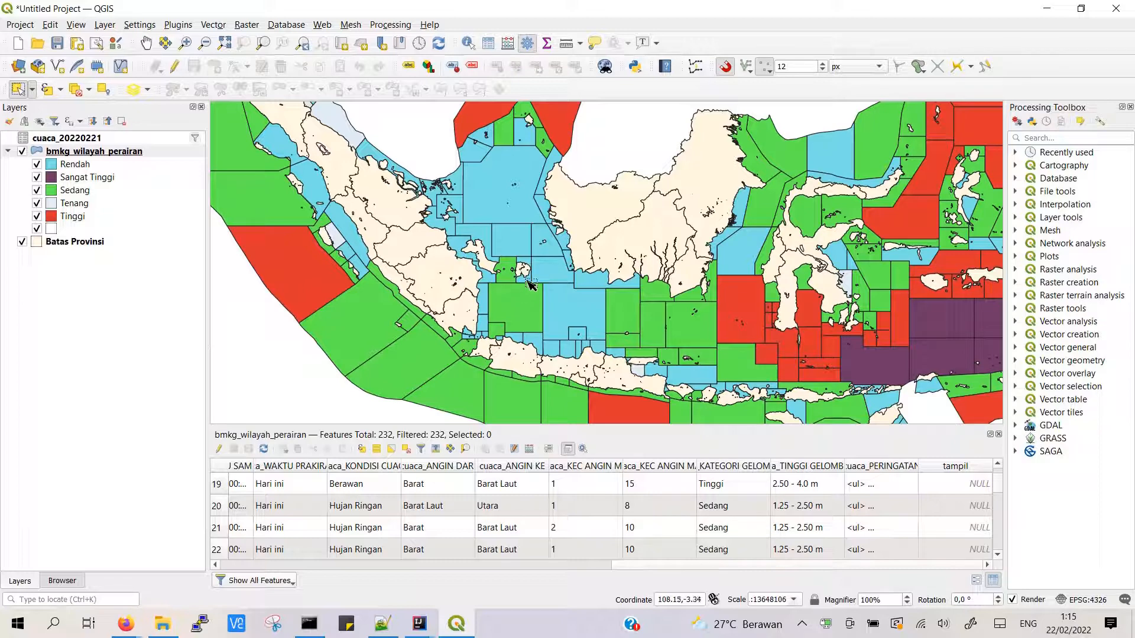
- Limit the attribute table to selected features and select marine areas around the small round island in turn to check their tampil values
click(266, 581)
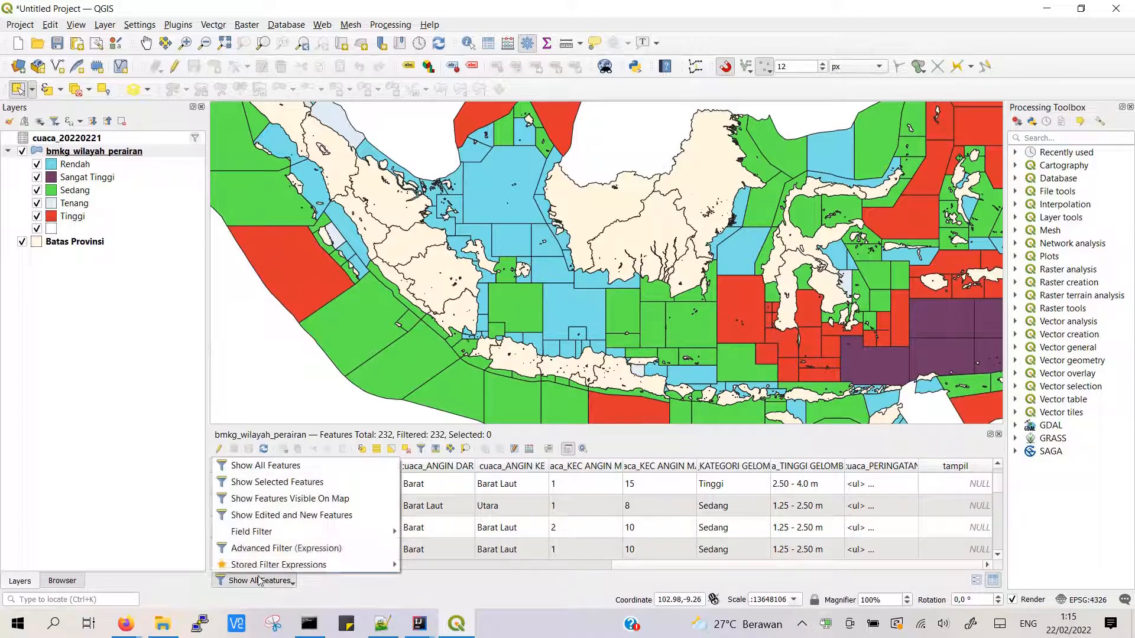
click(269, 486)
click(511, 322)
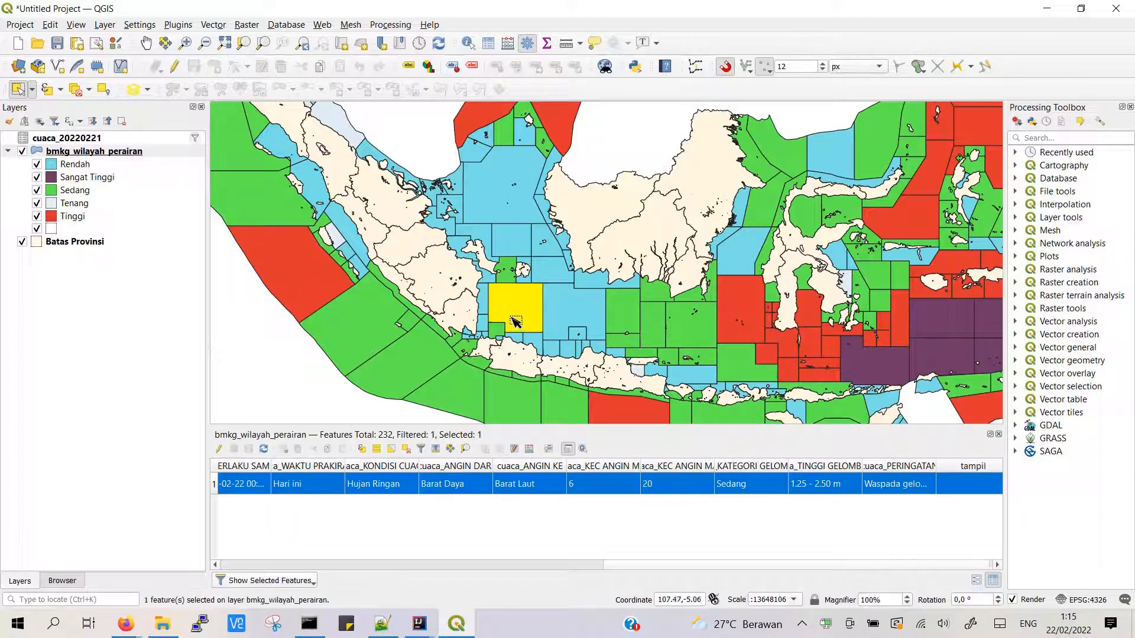
scroll(948, 566, right, 1)
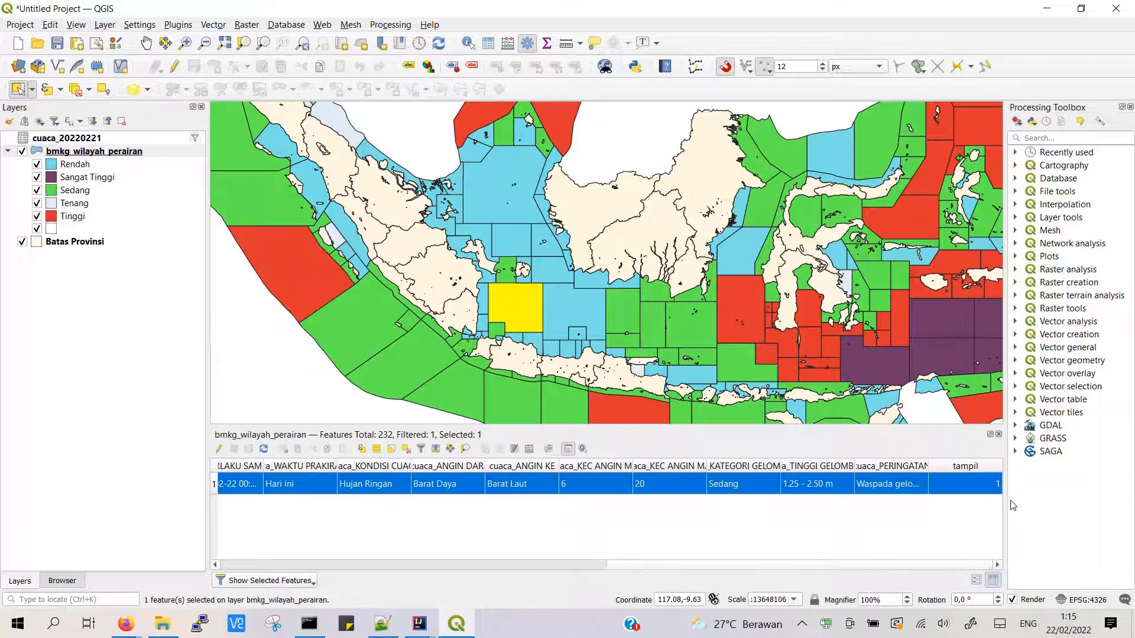
click(566, 312)
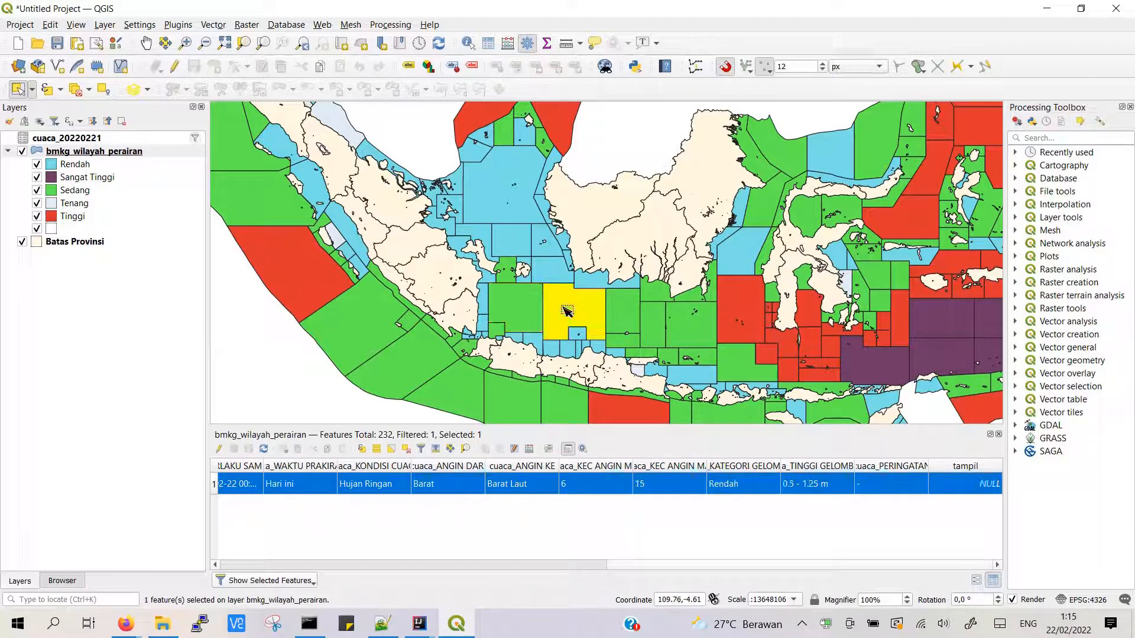
click(532, 296)
click(524, 282)
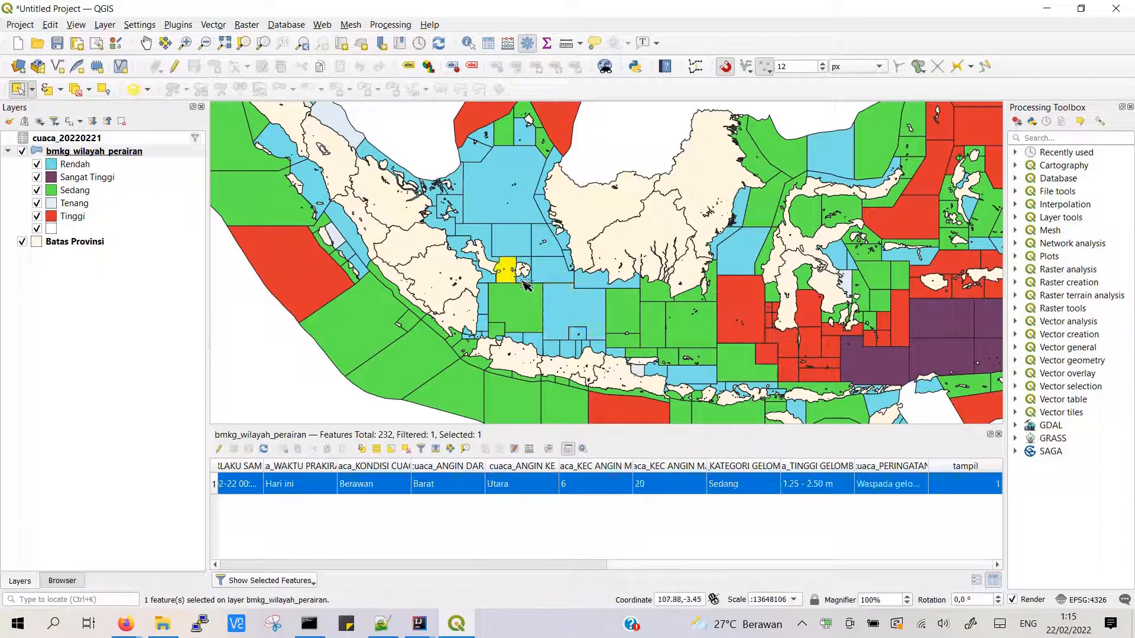
click(525, 262)
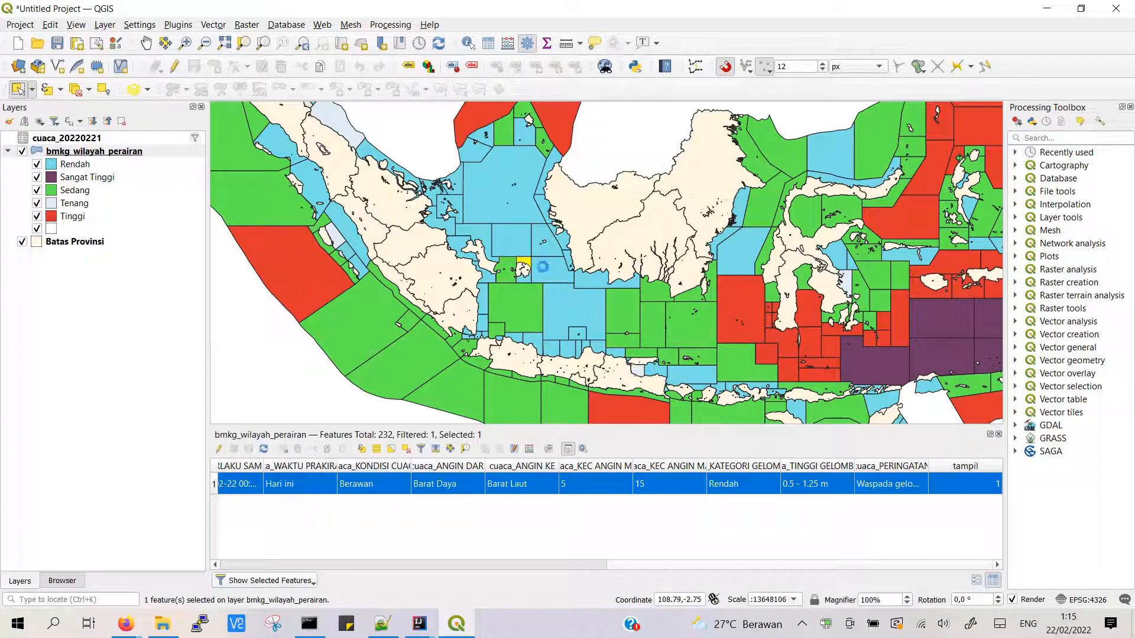
click(543, 267)
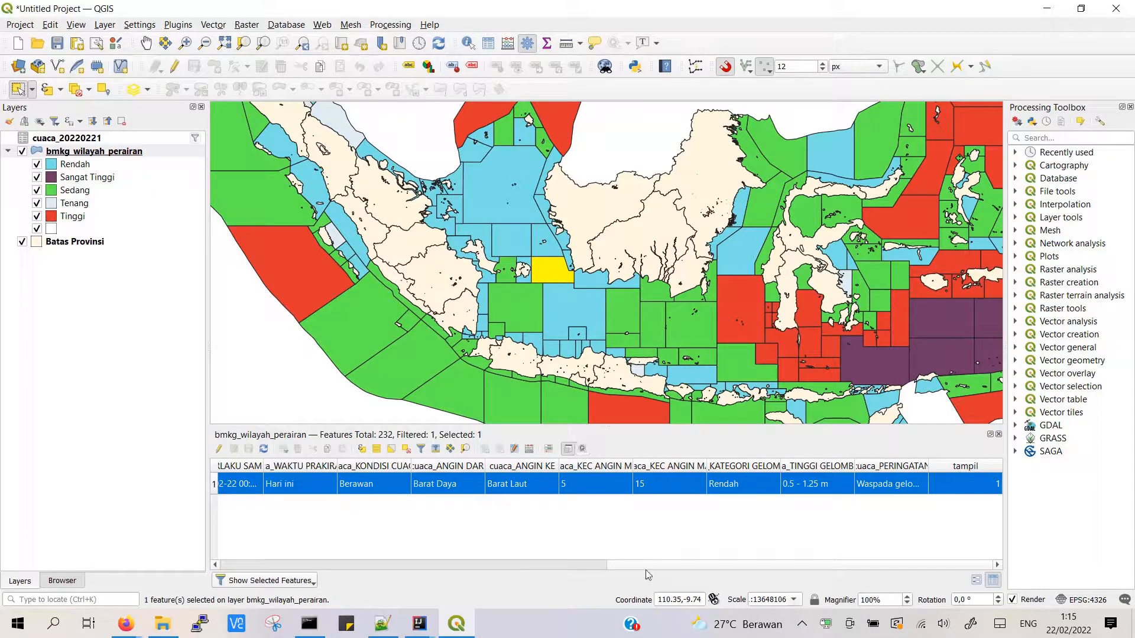
- Switch the bmkg_wilayah_perairan layer's symbology from categorized to rule-based
drag(653, 566, 224, 532)
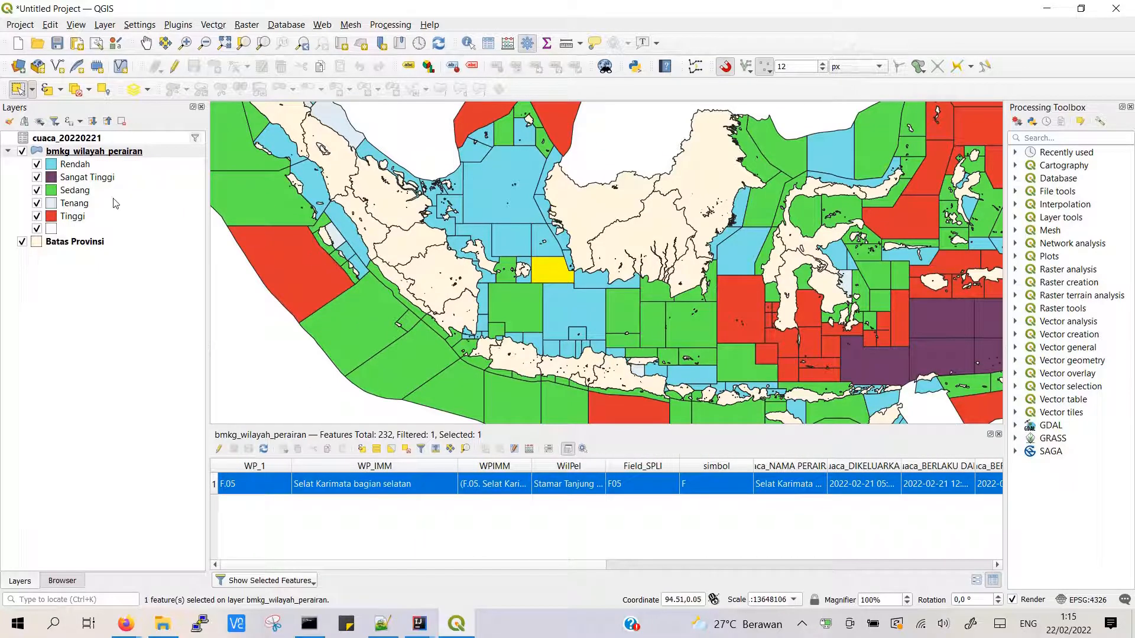
right_click(86, 152)
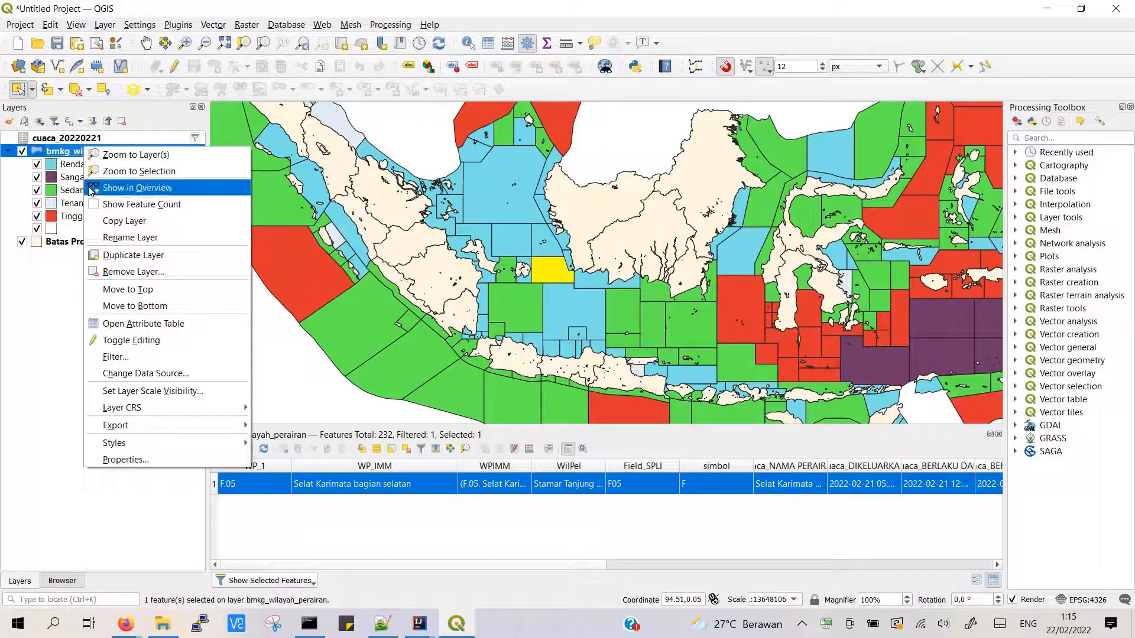
click(142, 461)
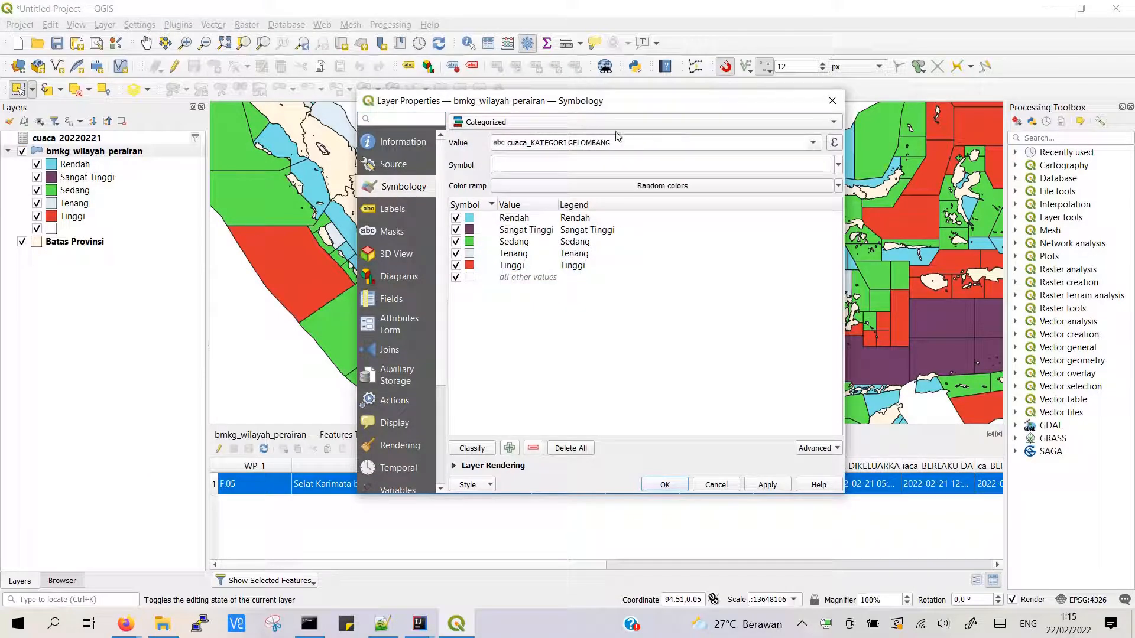
click(836, 123)
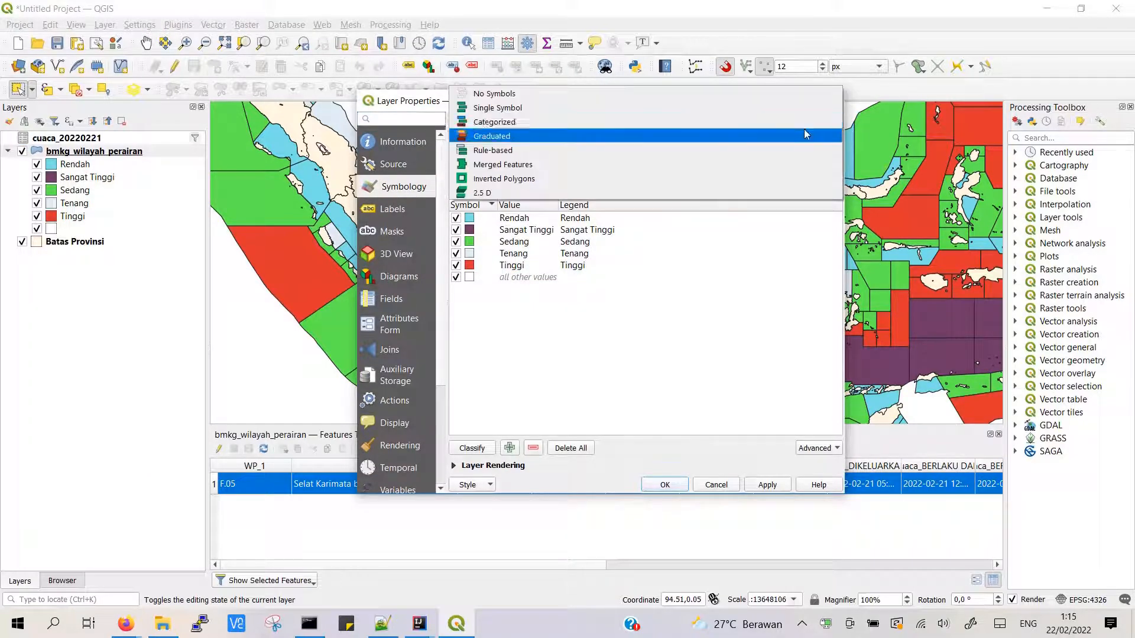
click(660, 156)
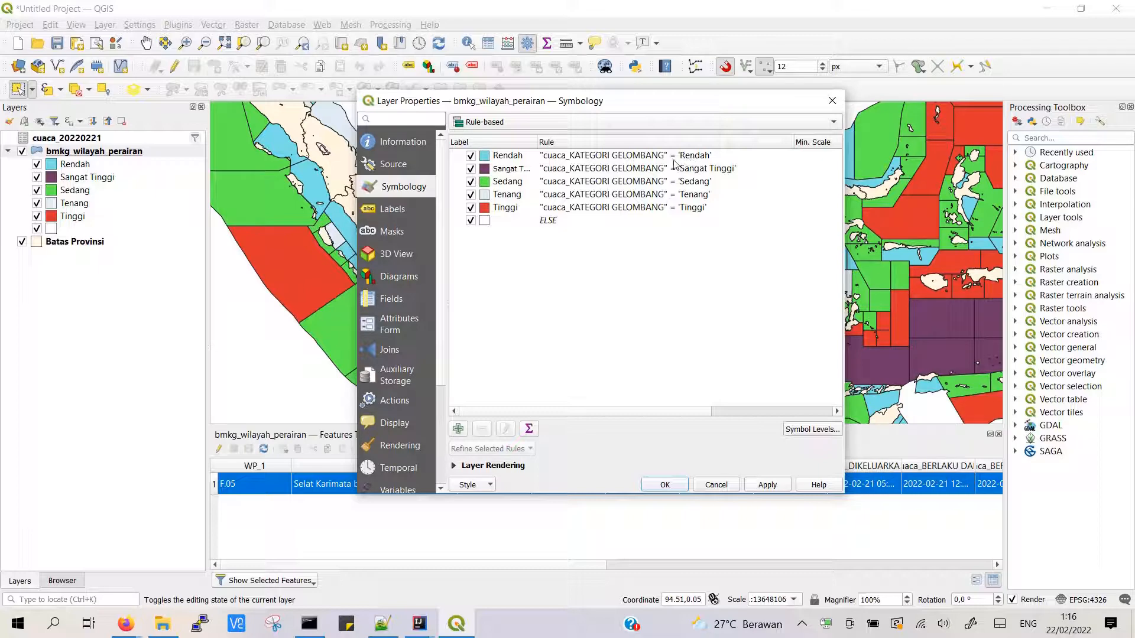
- Extend the Rendah rule's filter expression with the condition AND "tampil" = 1
double_click(637, 159)
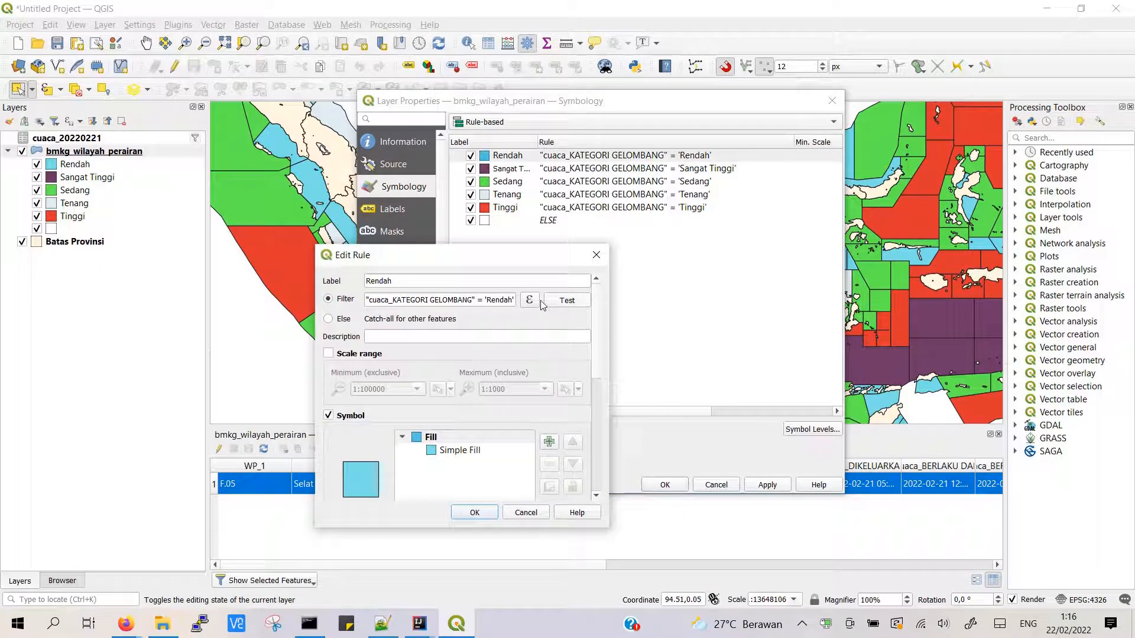
click(531, 301)
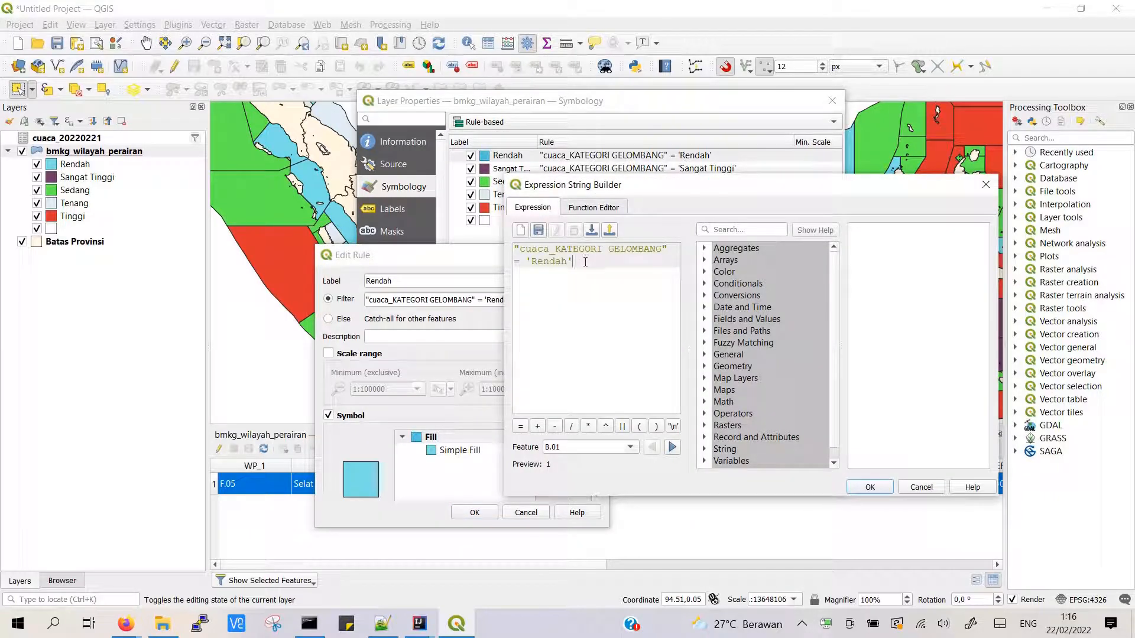
drag(584, 261, 533, 252)
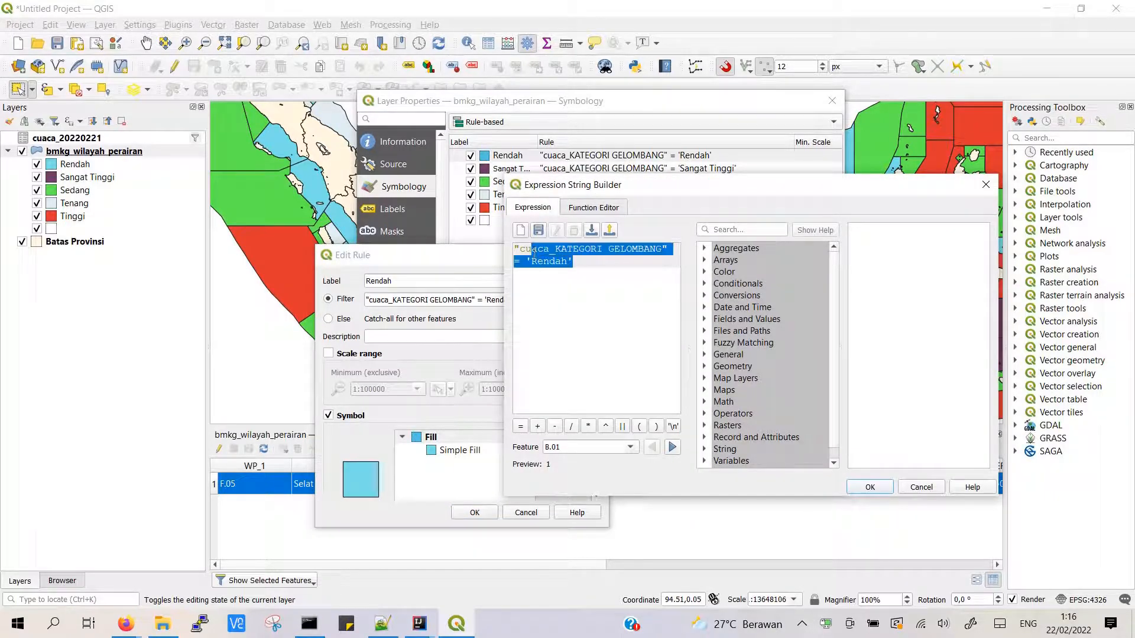
click(534, 252)
click(585, 261)
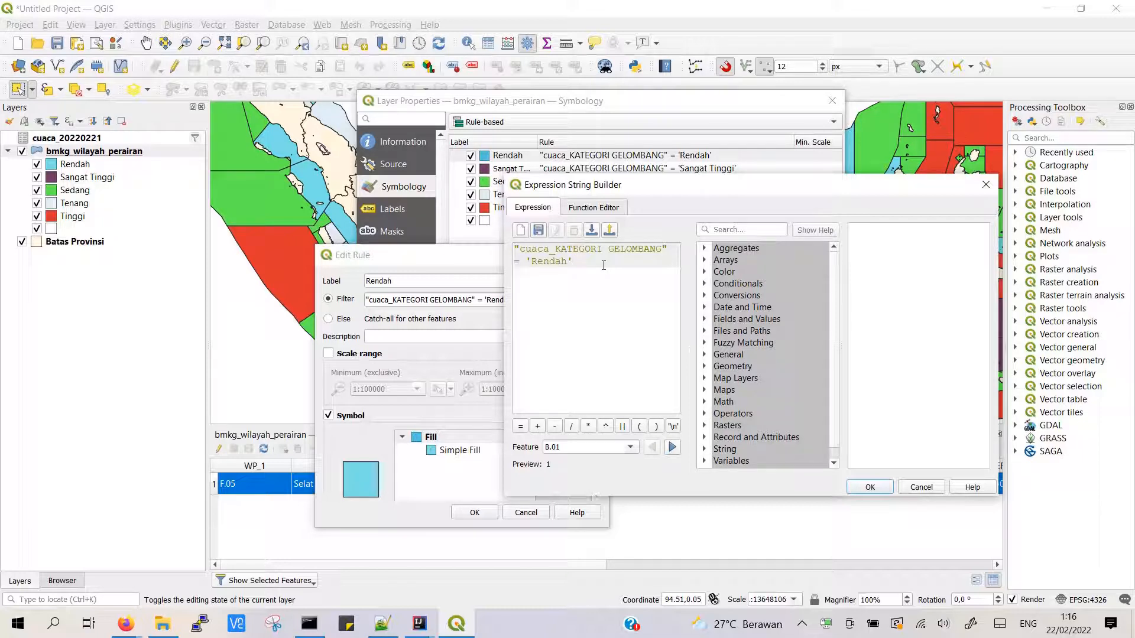
text(AND)
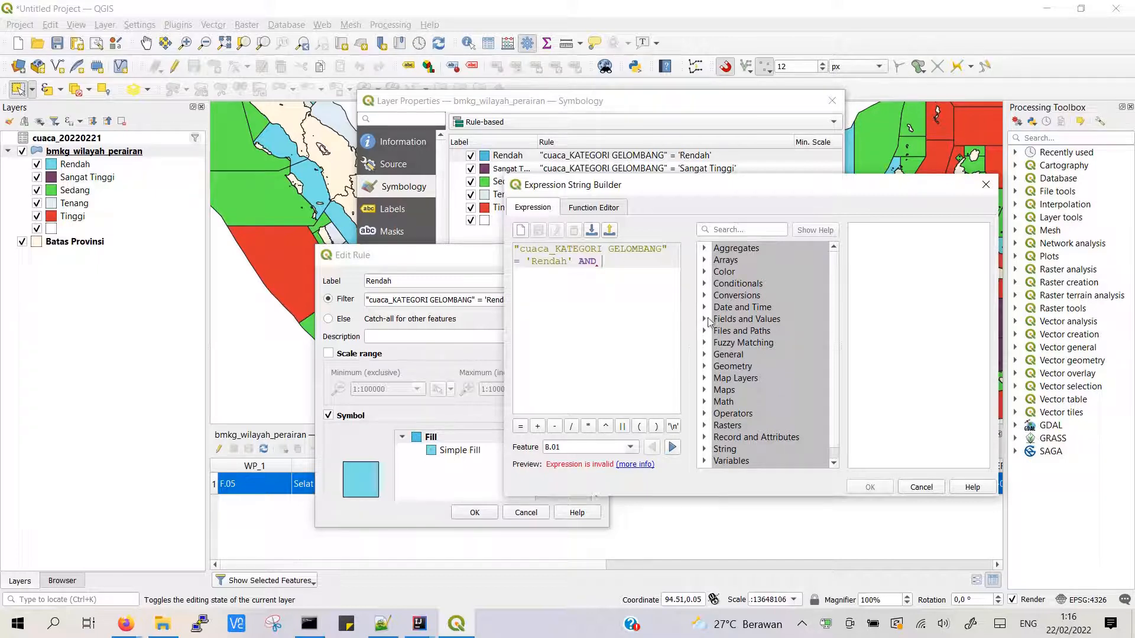
click(704, 319)
double_click(760, 422)
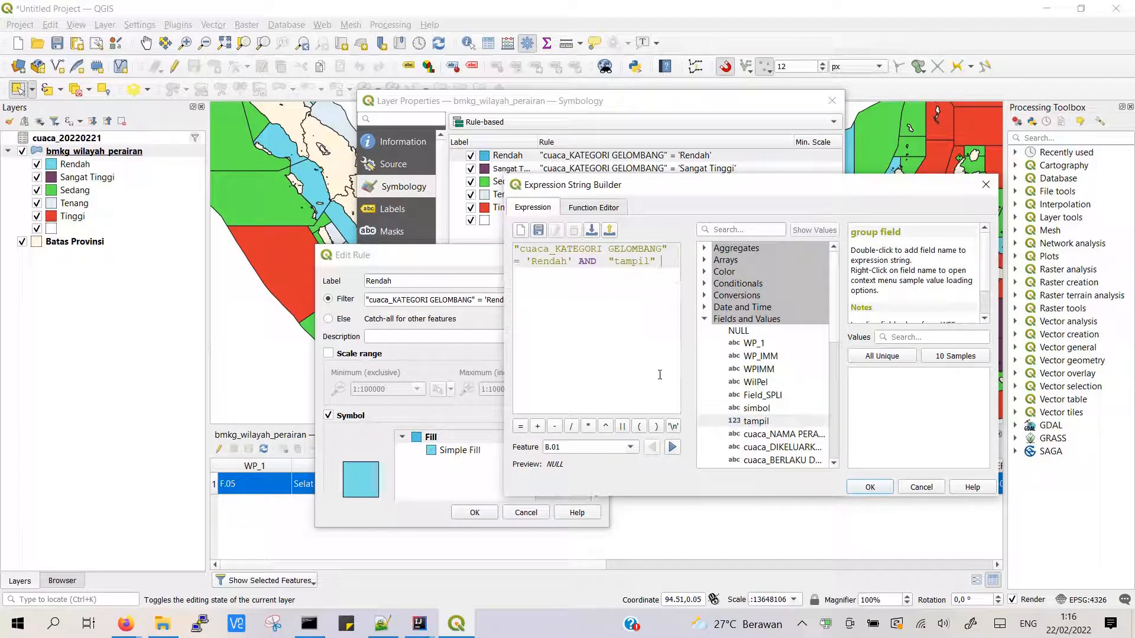
text(= )
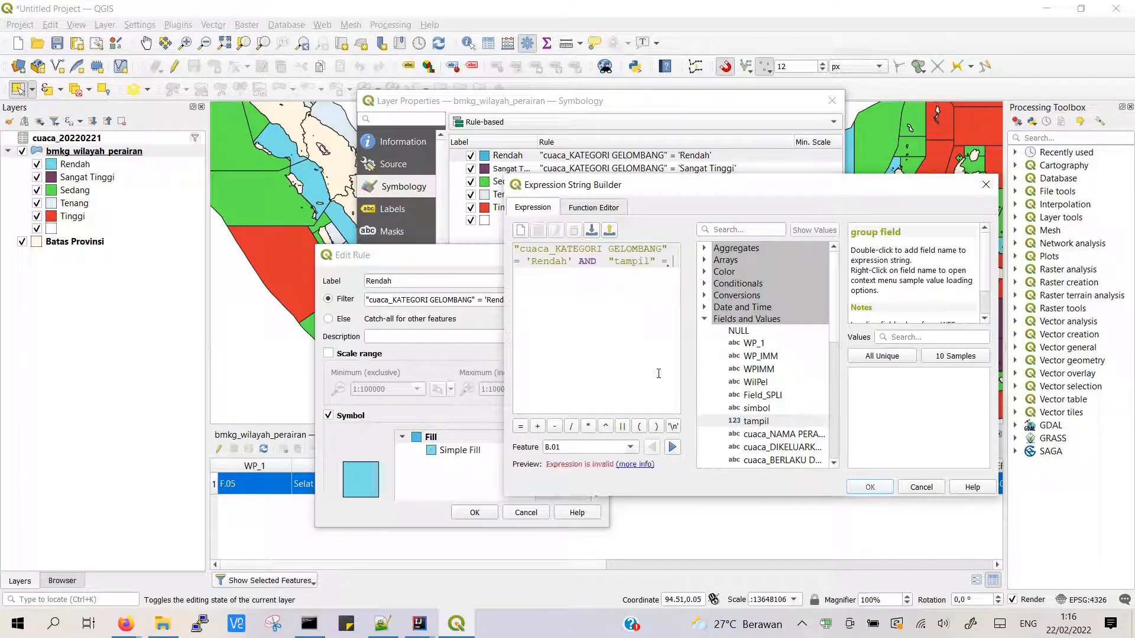
text(1)
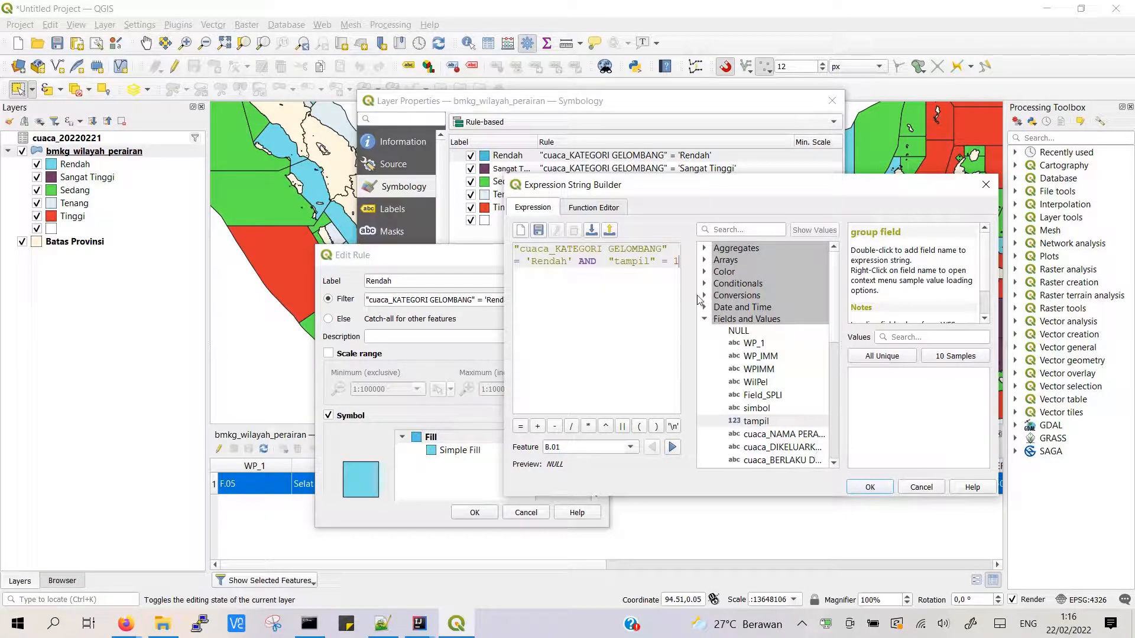
- Copy the AND "tampil" = 1 condition for reuse and accept the edited Rendah rule
drag(680, 261, 573, 259)
key(ctrl+c)
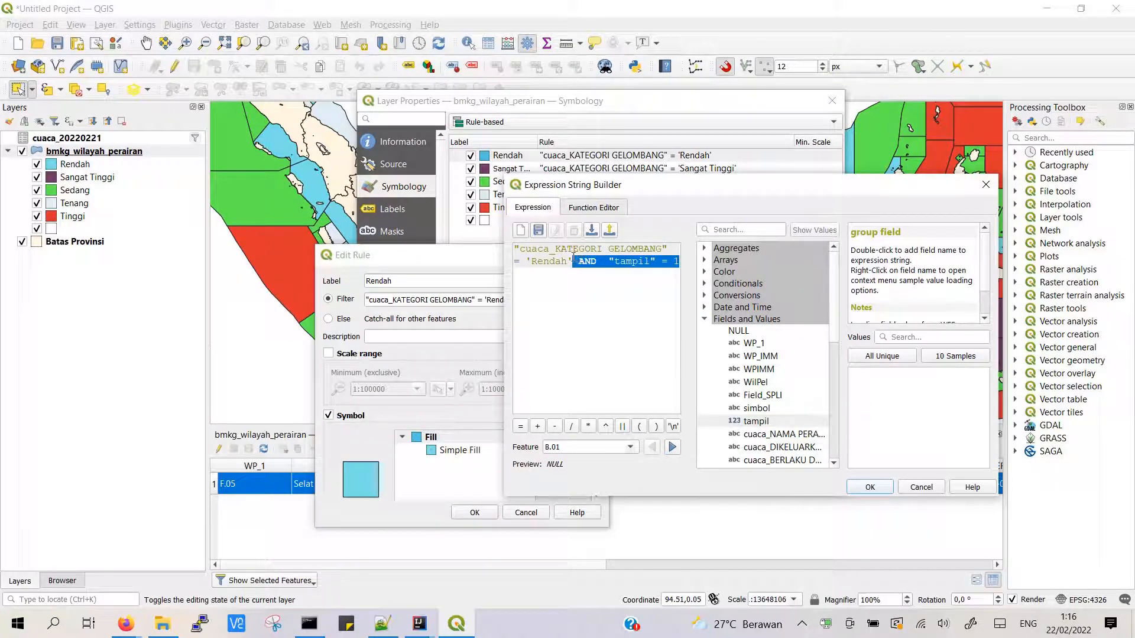
click(880, 487)
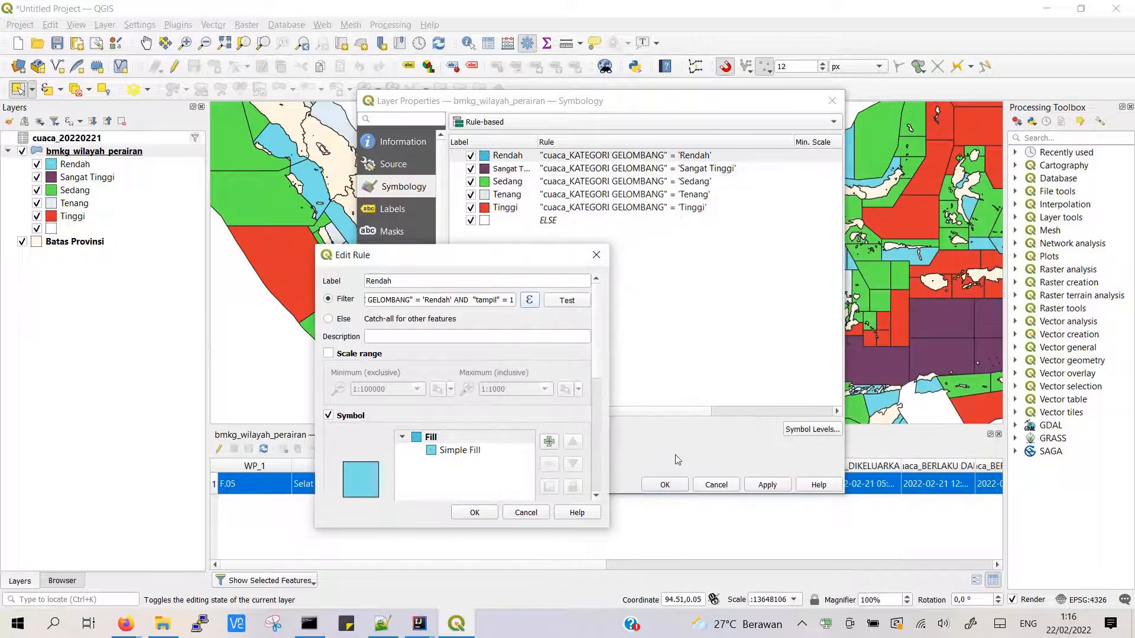
click(474, 512)
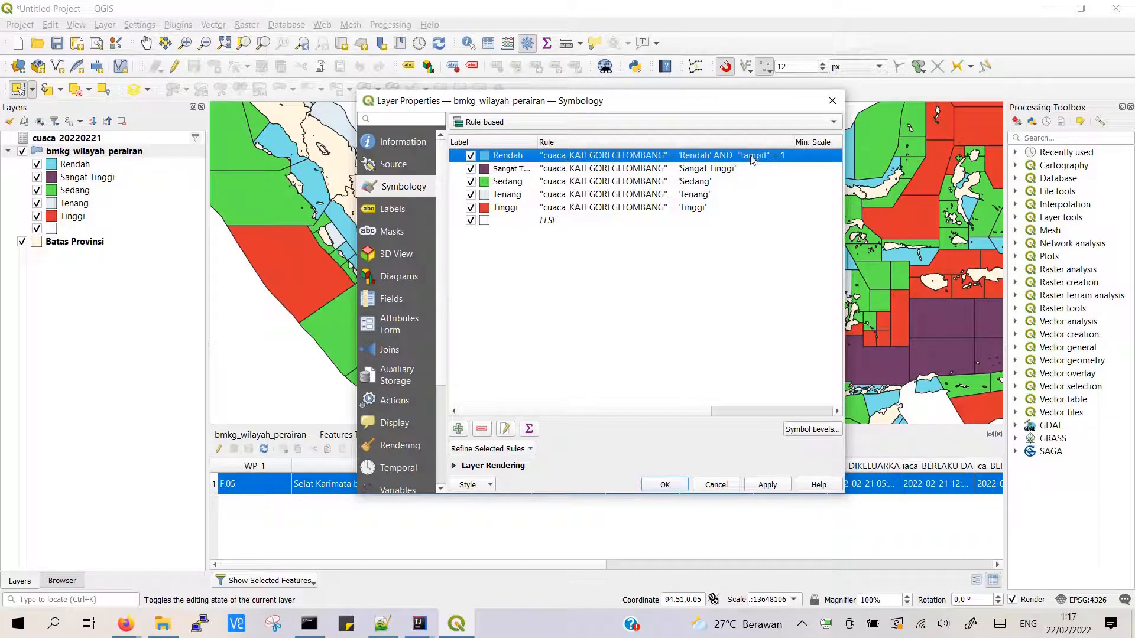
- Append the copied AND "tampil" = 1 condition to the Sangat Tinggi rule's filter, without the surplus space, and accept the rule
double_click(587, 172)
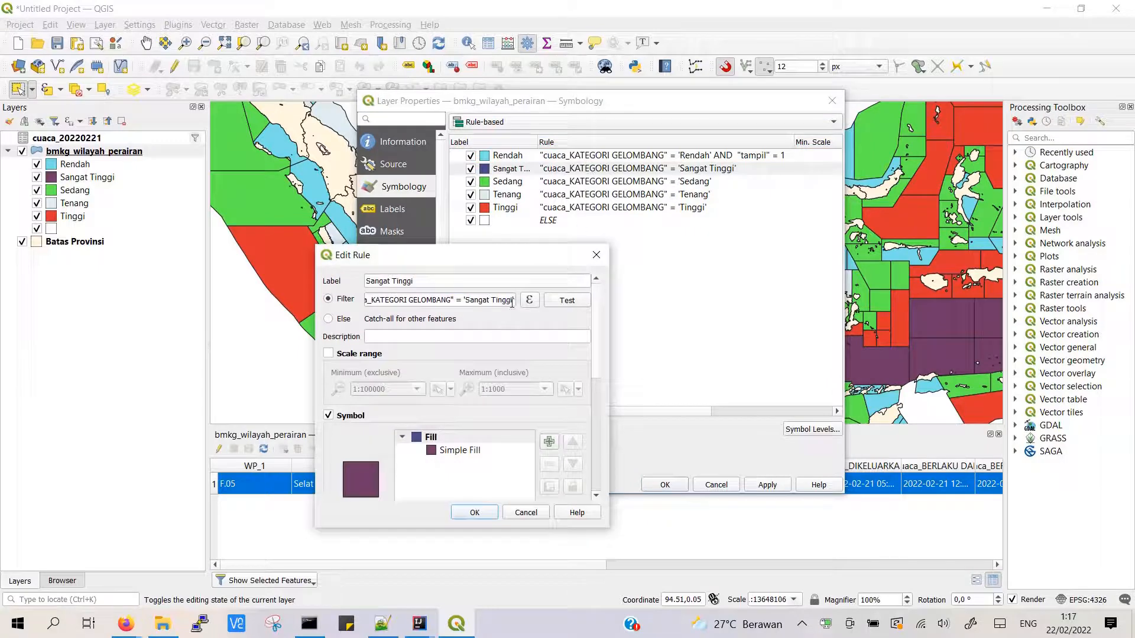
click(529, 301)
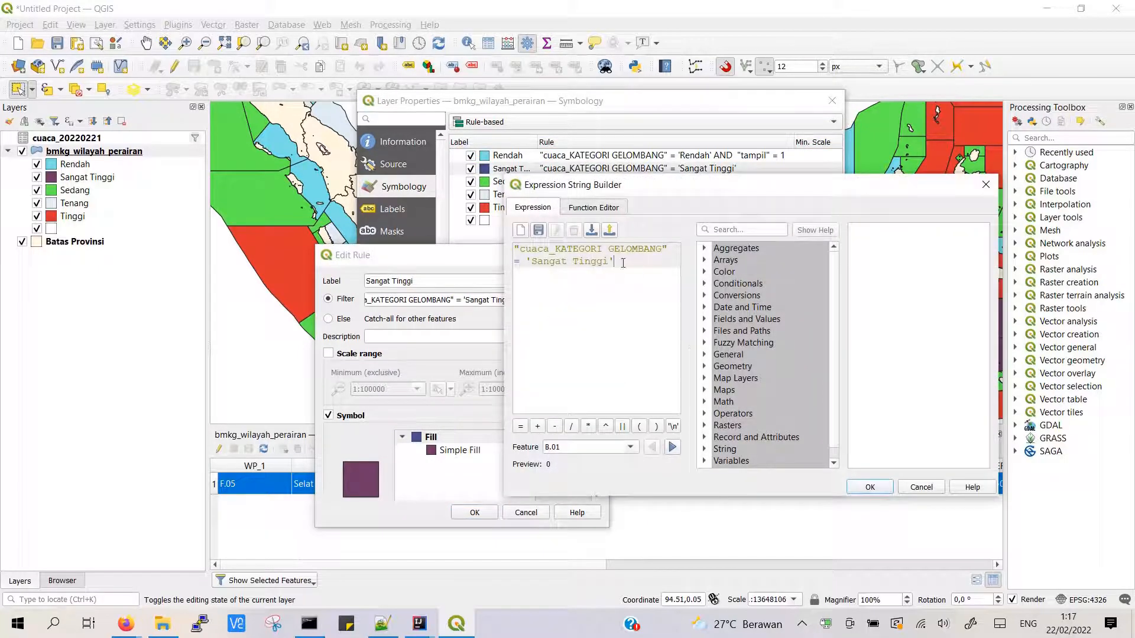
key(ctrl+v)
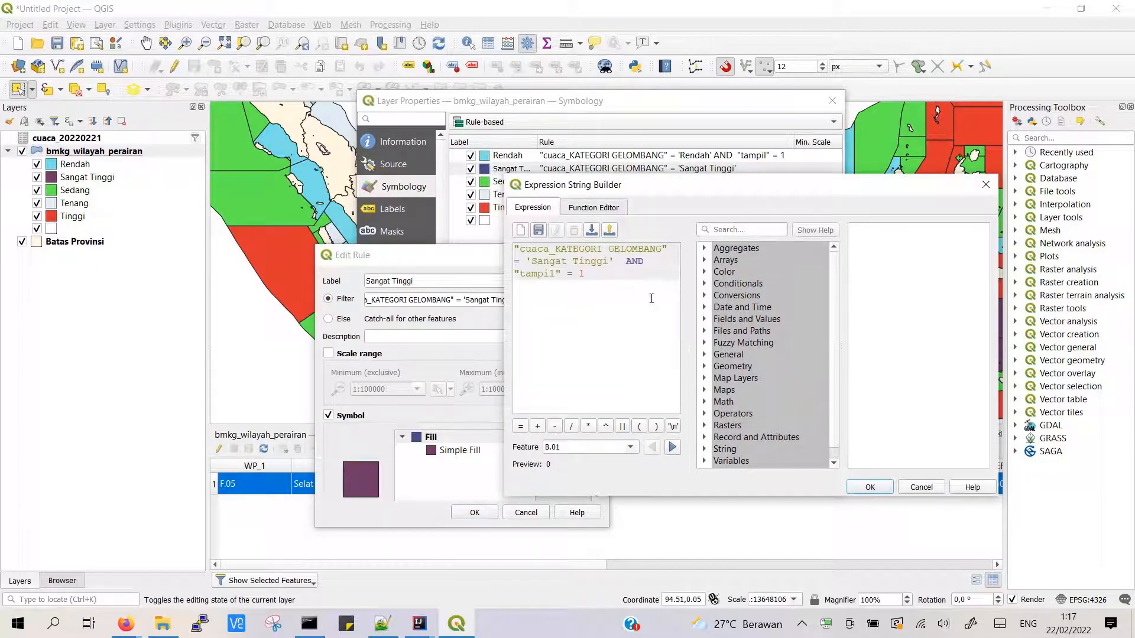
click(626, 262)
key(BackSpace)
click(870, 487)
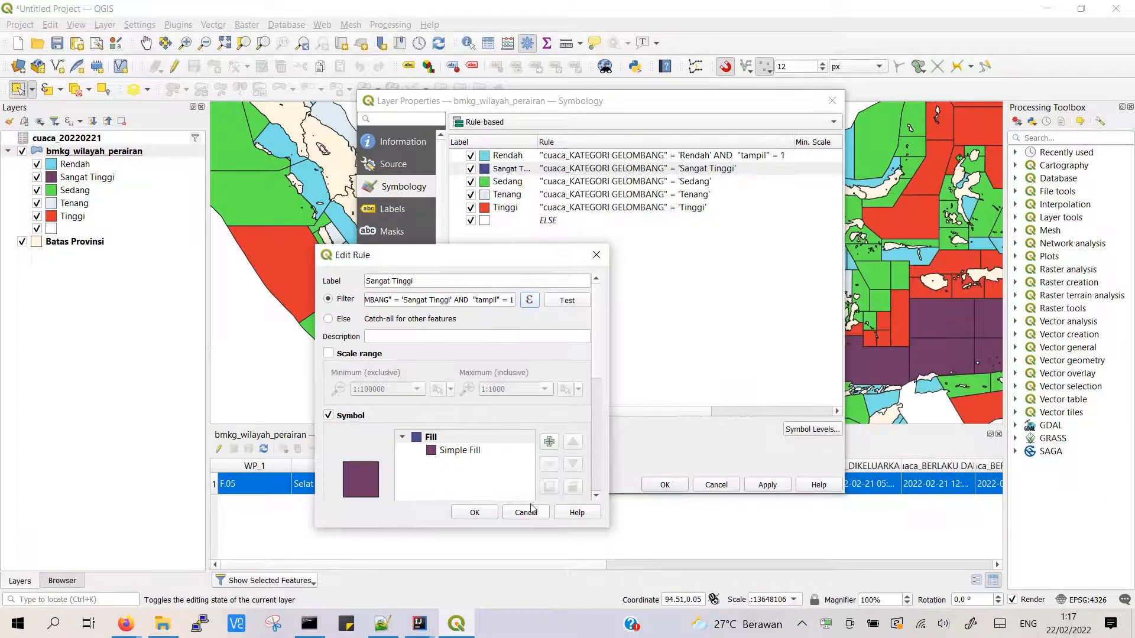
click(474, 513)
- Add the copied AND "tampil" = 1 condition to the Sedang rule's filter, remove the extra space and accept the rule
double_click(621, 181)
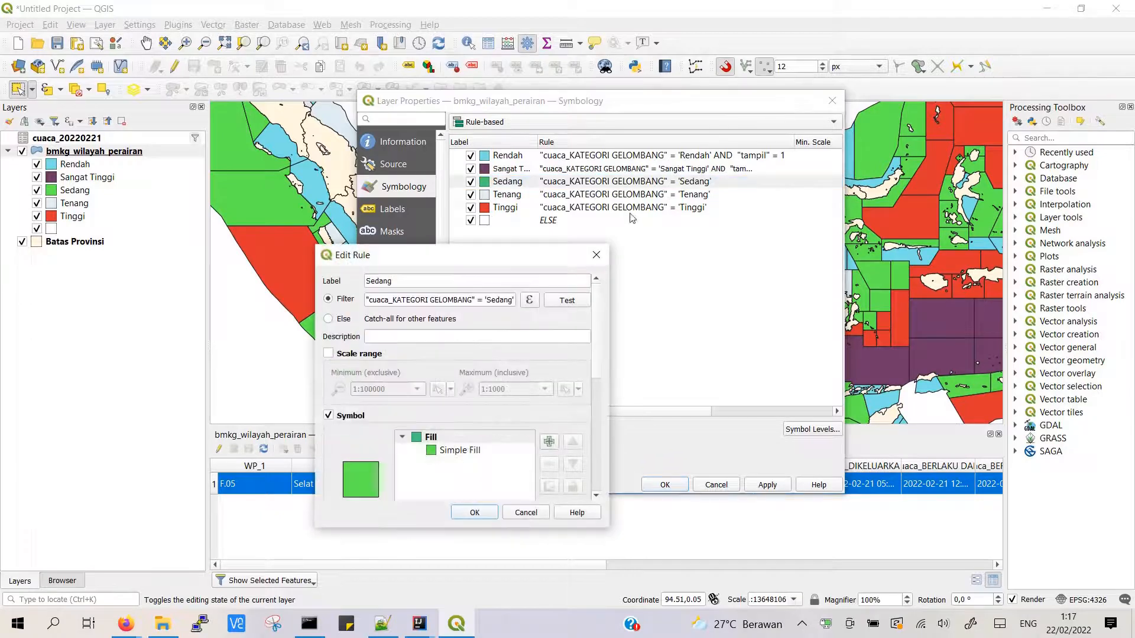
click(530, 301)
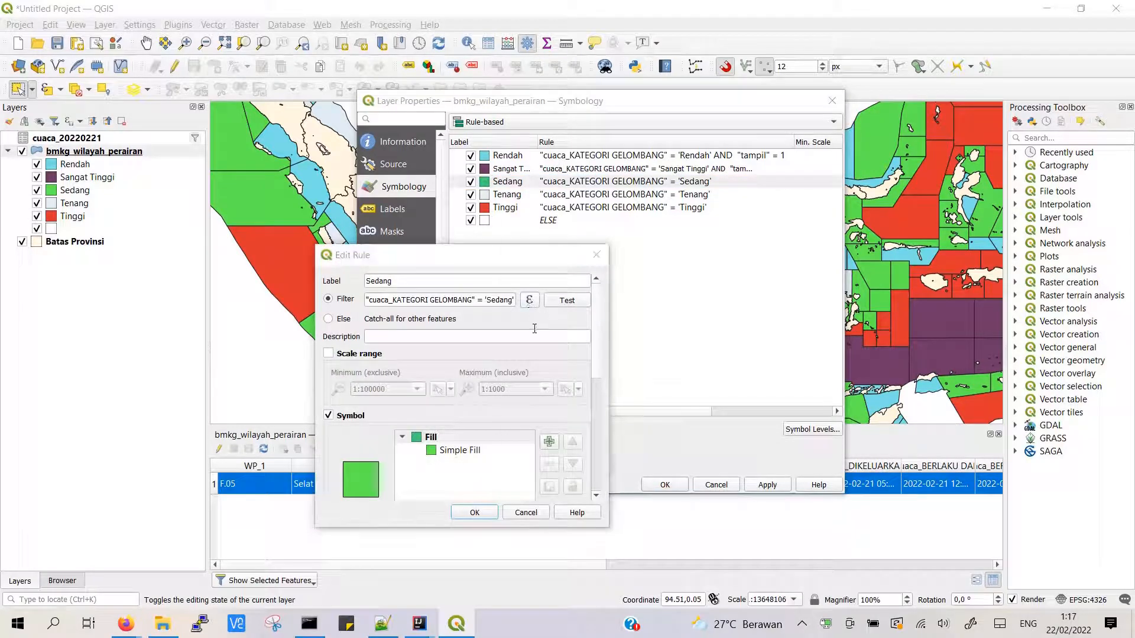
key(ctrl+v)
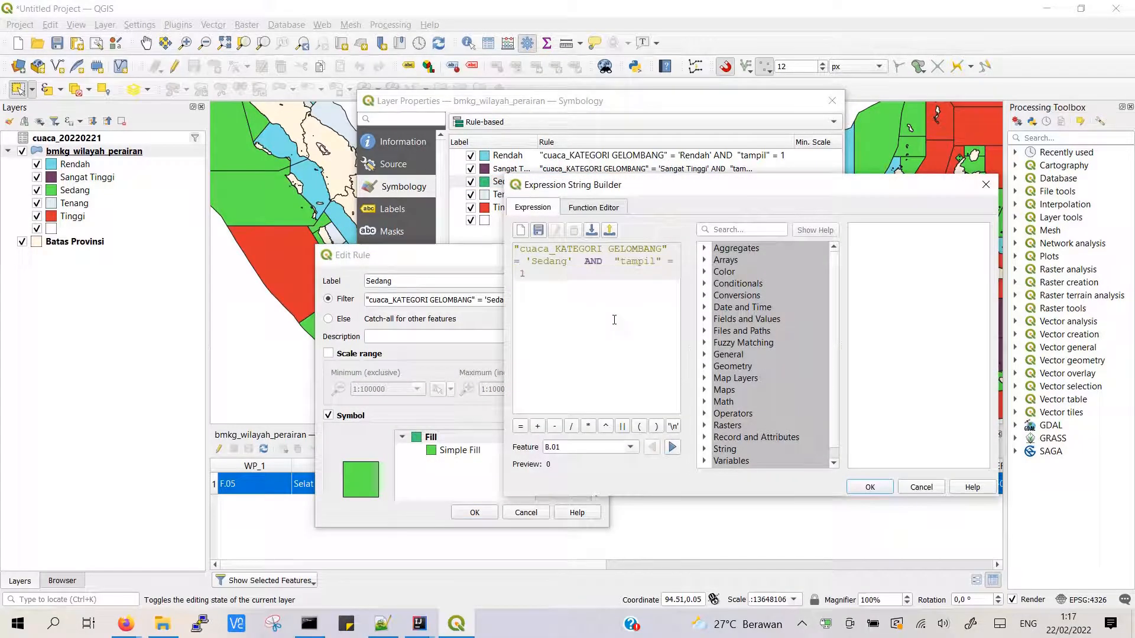
click(584, 263)
key(BackSpace)
click(859, 486)
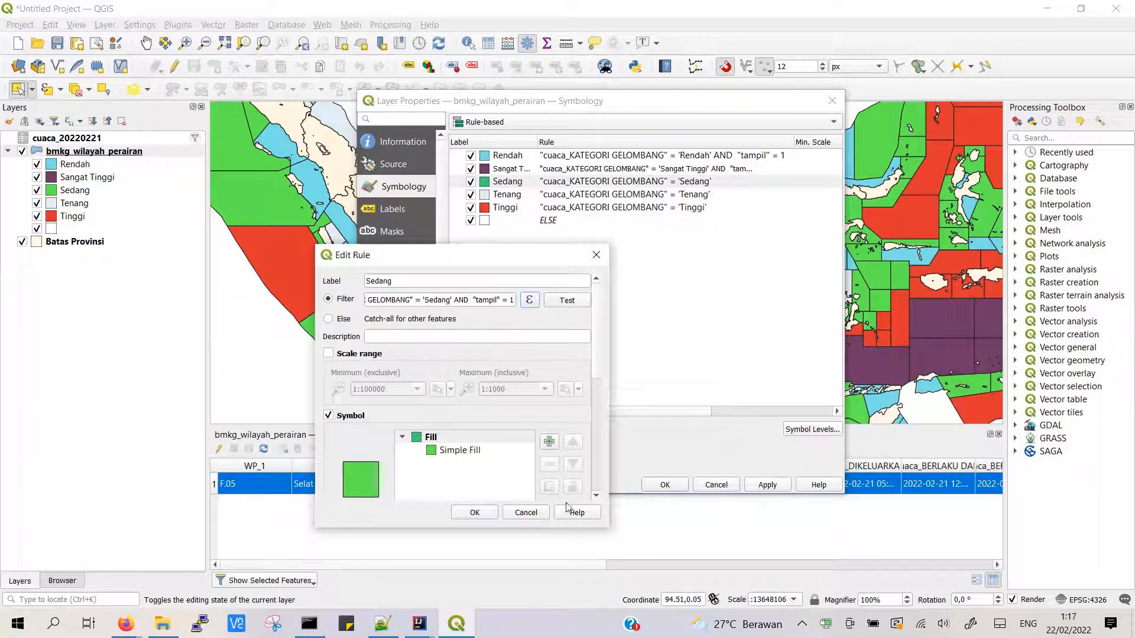
click(476, 513)
- Append the copied AND "tampil" = 1 condition to the Tenang rule's filter and accept the rule
double_click(621, 199)
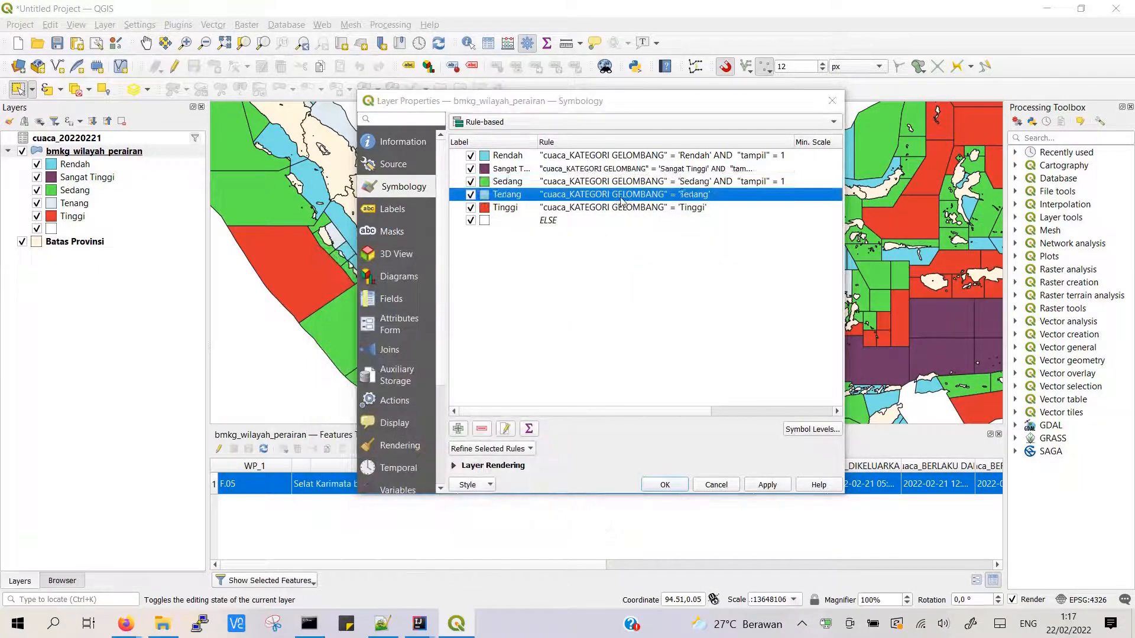
click(529, 301)
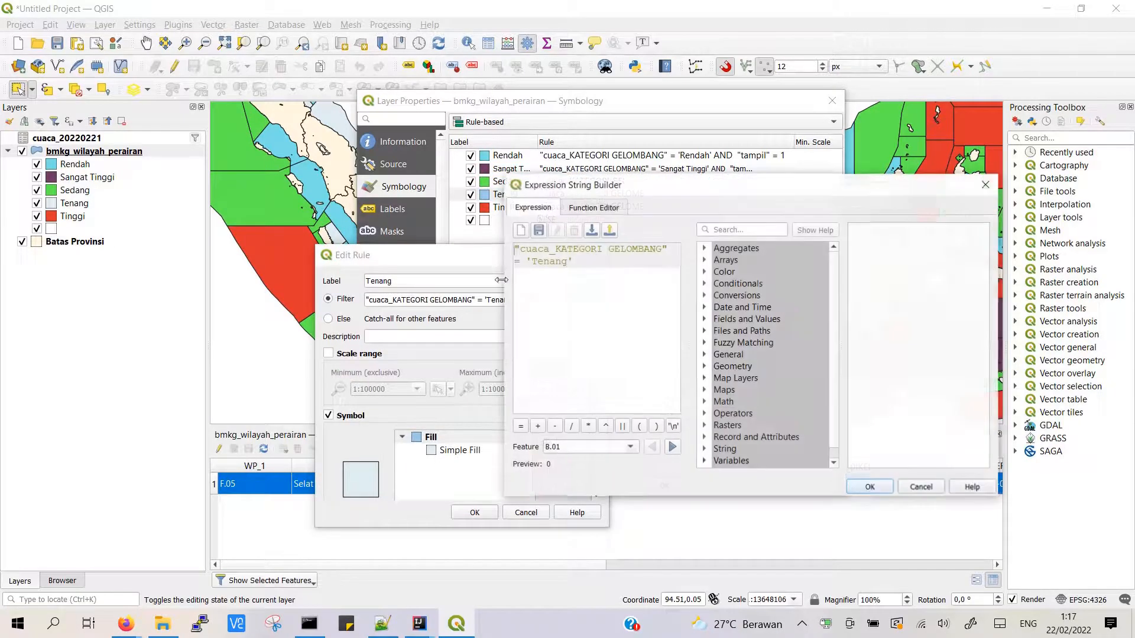
key(ctrl+v)
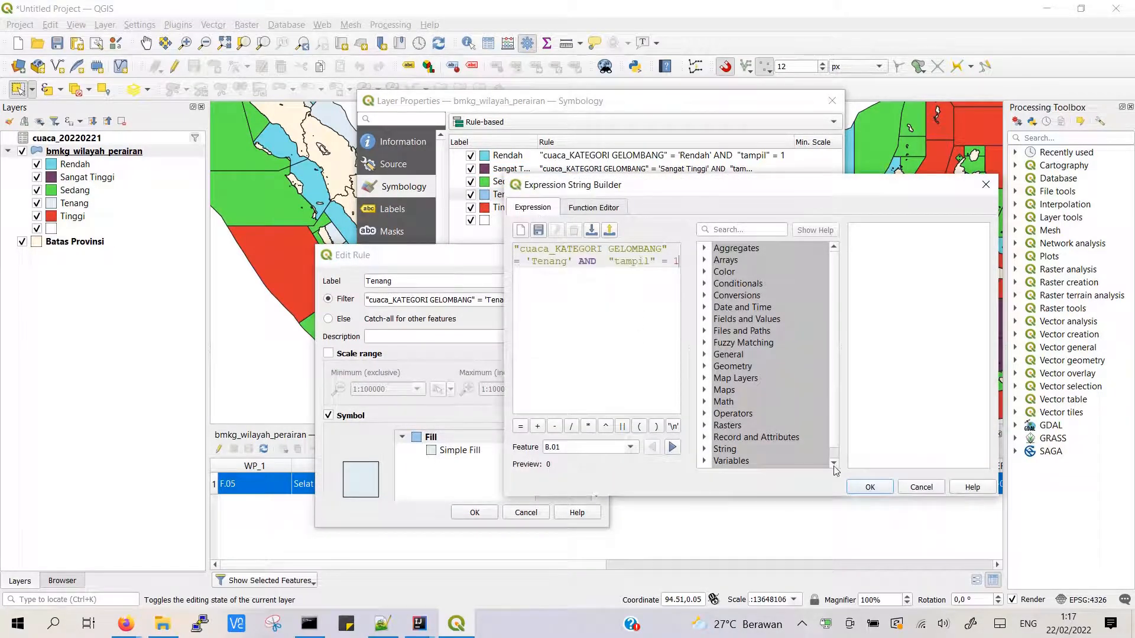
click(870, 487)
click(475, 512)
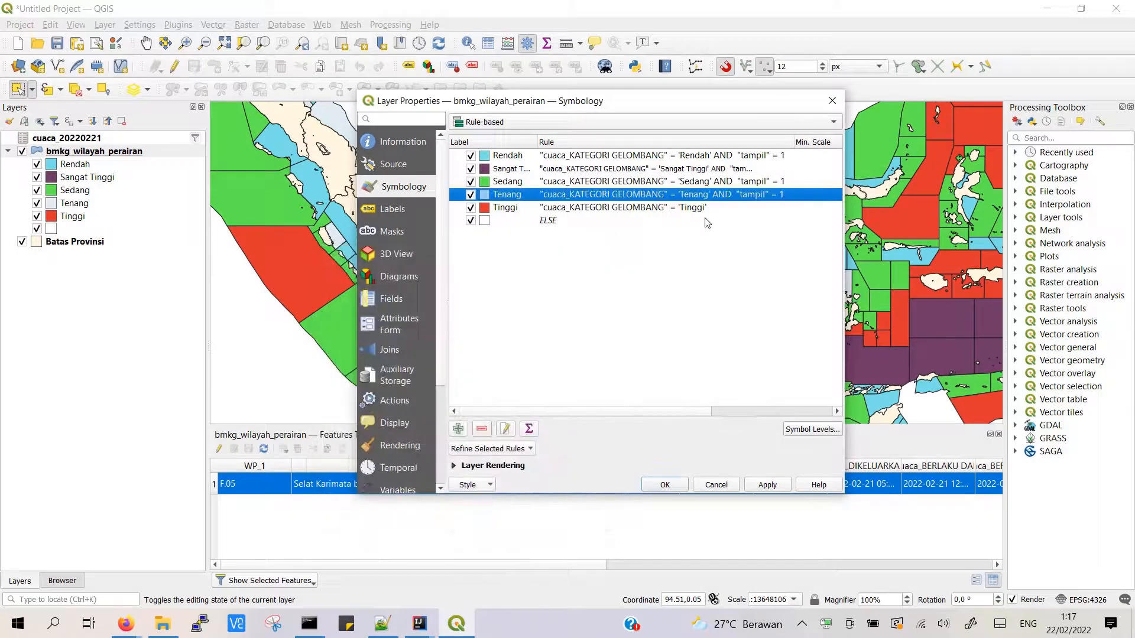
- Append AND "tampil" = 1 to the Tinggi rule's filter and accept the rule
double_click(664, 207)
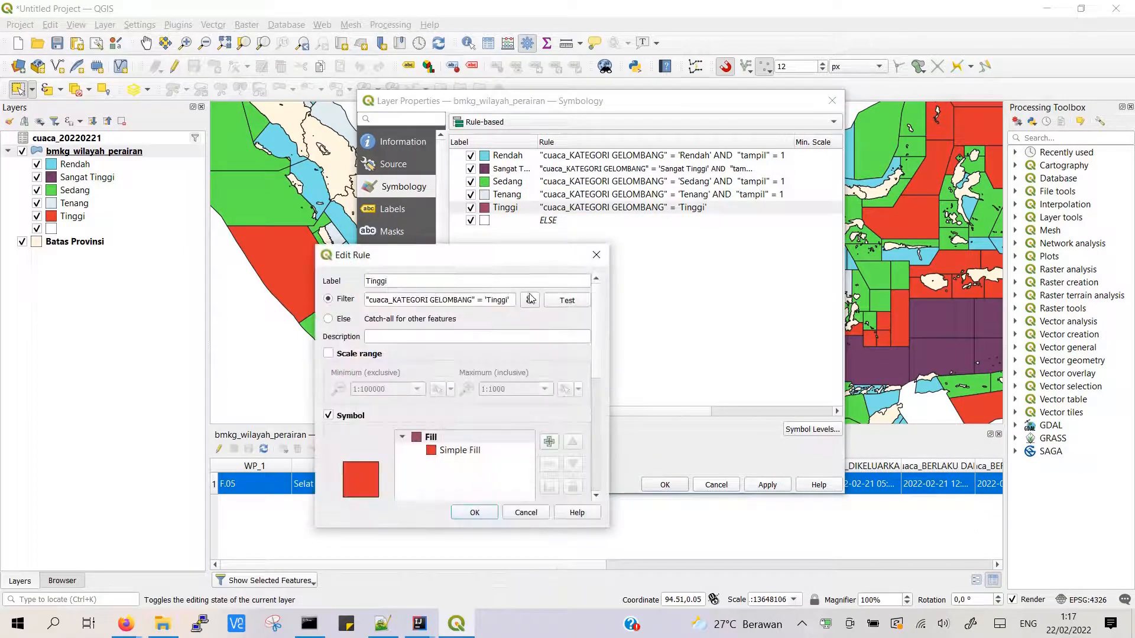
click(529, 300)
text(AND  "tampil" = 1)
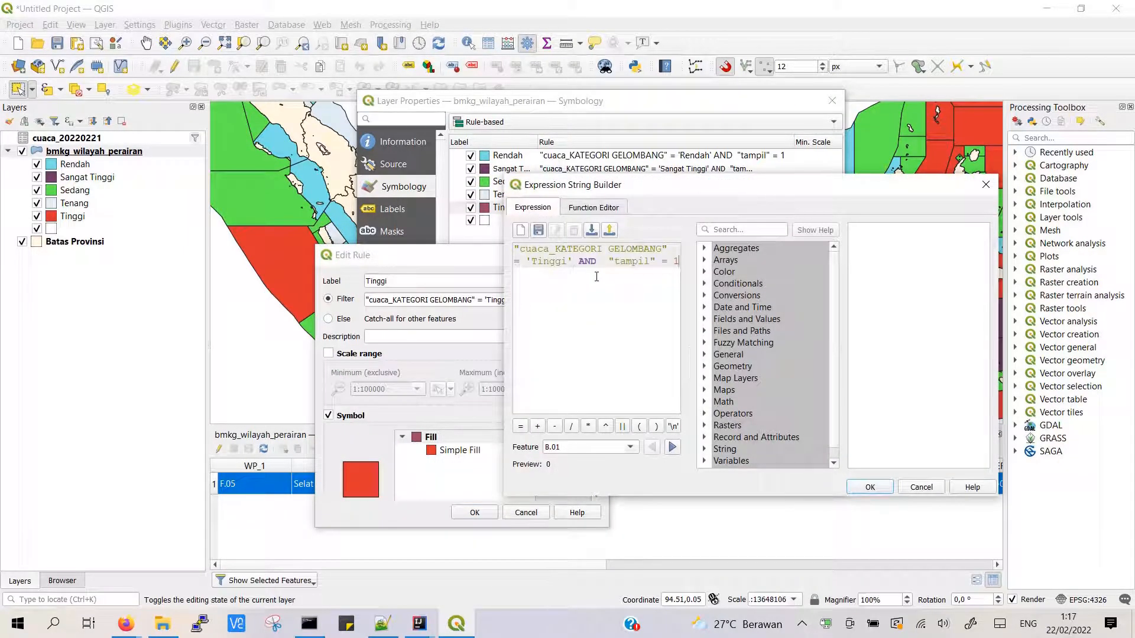
click(870, 487)
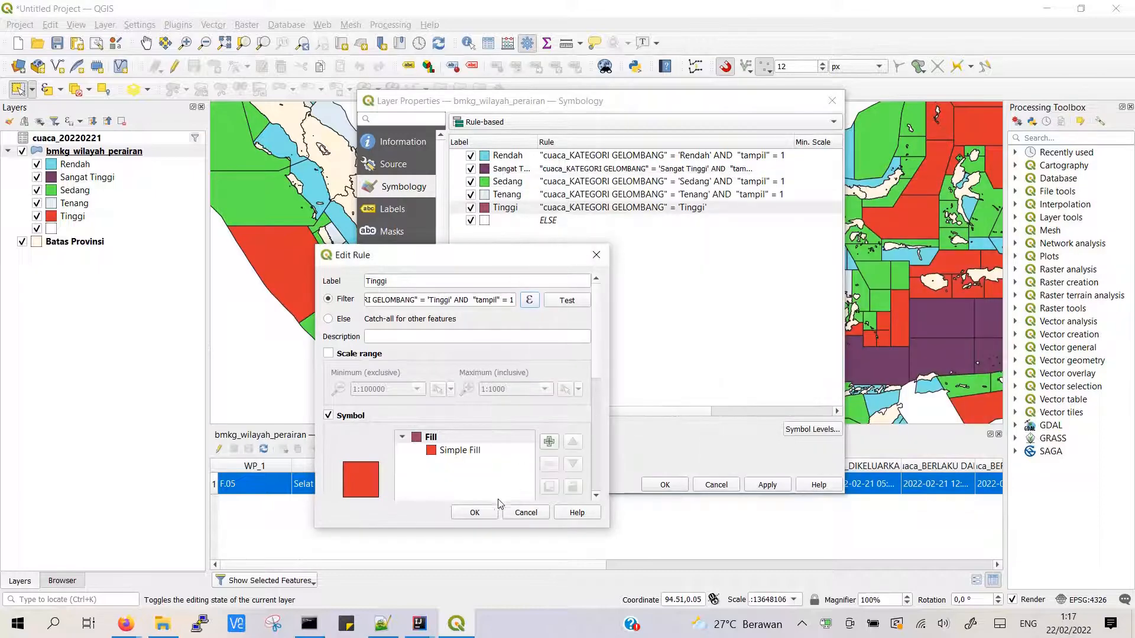
click(480, 513)
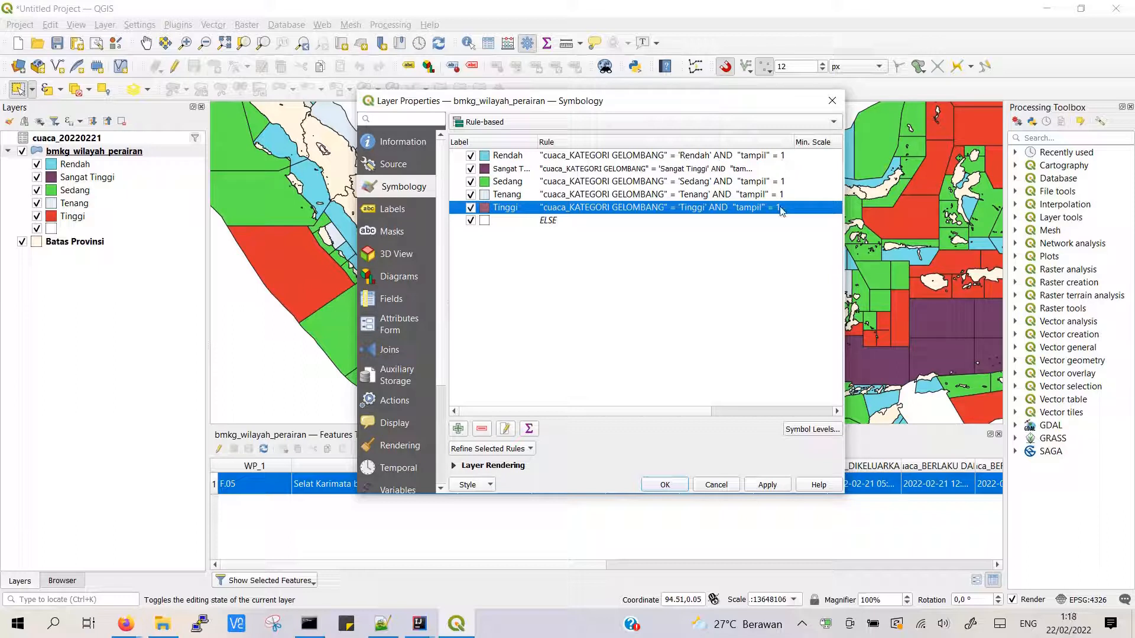
- Set the opacity of the ELSE rule's Simple Fill colour to 0%
click(555, 223)
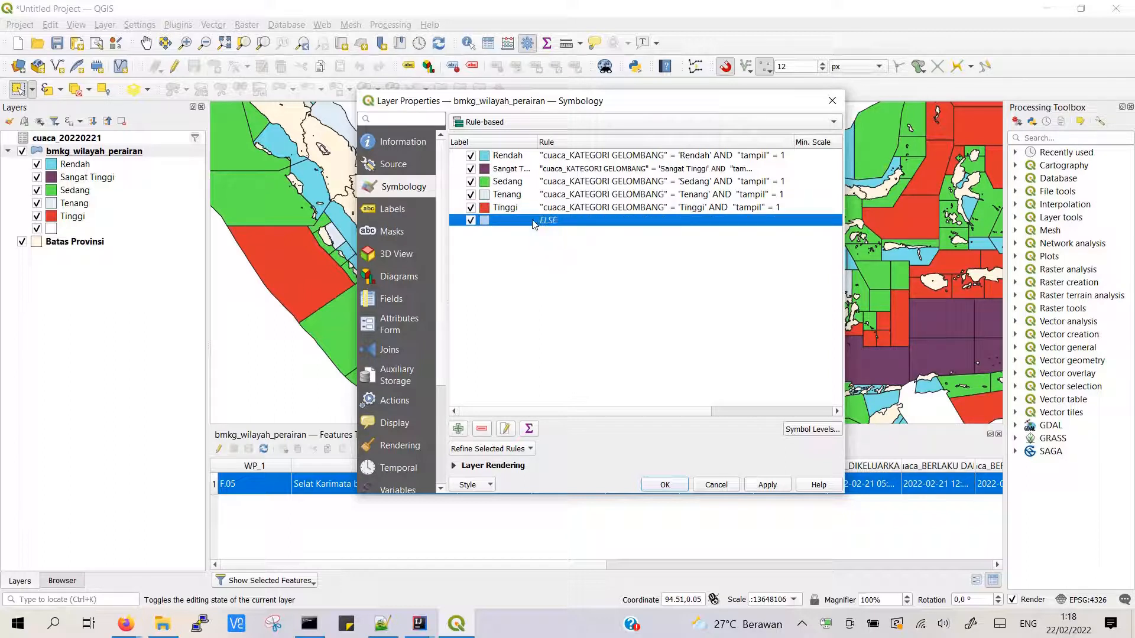
double_click(489, 223)
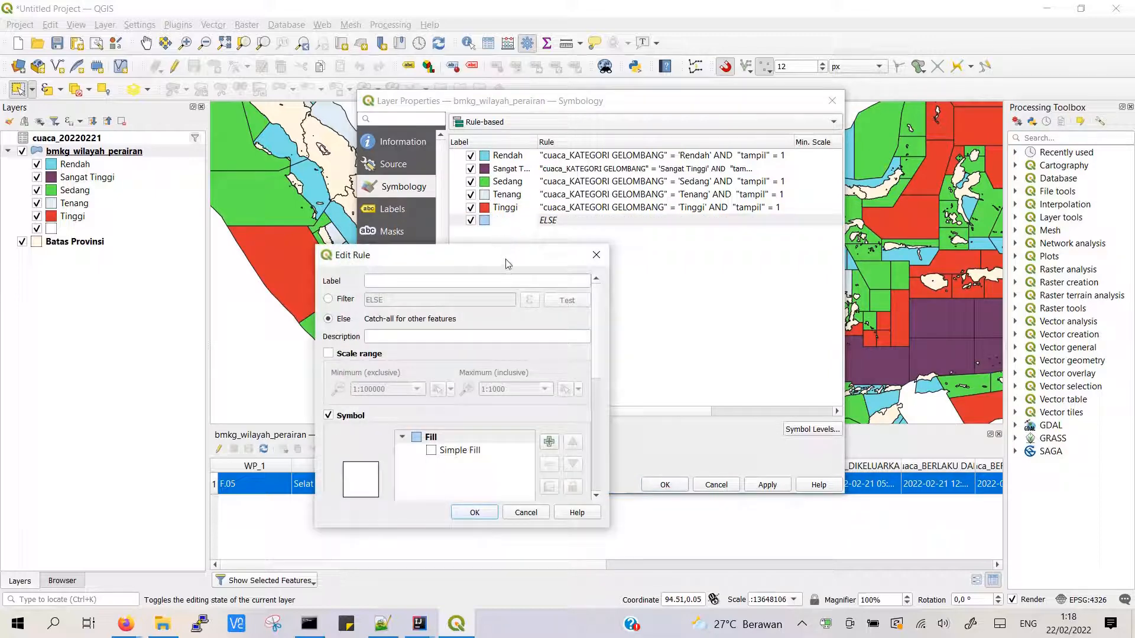
drag(506, 263, 500, 165)
click(438, 353)
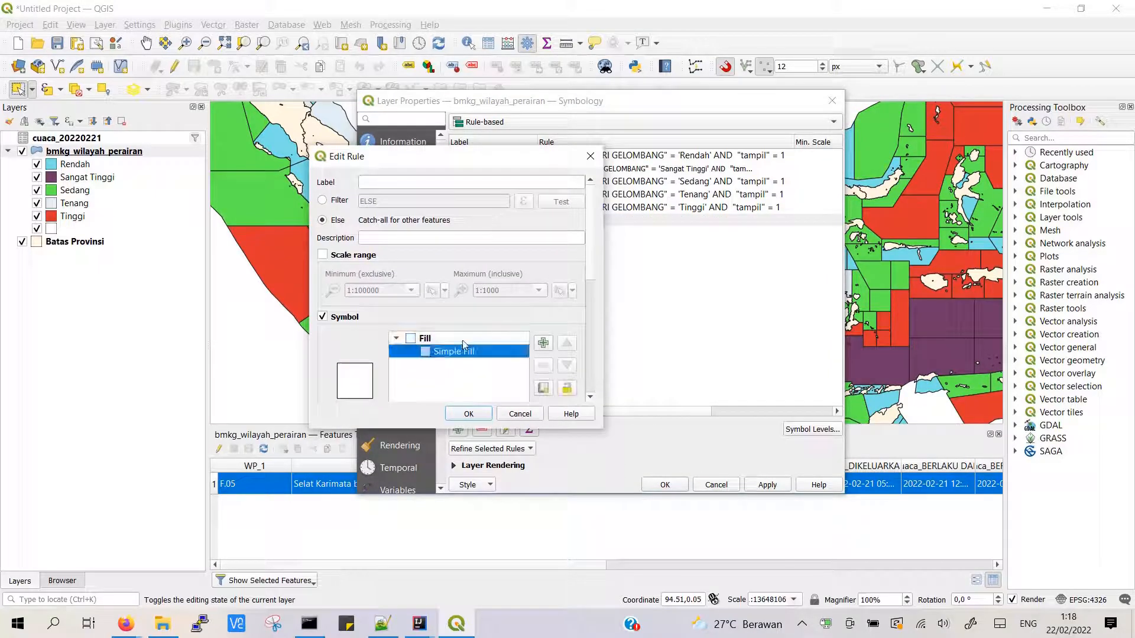
drag(594, 258, 578, 359)
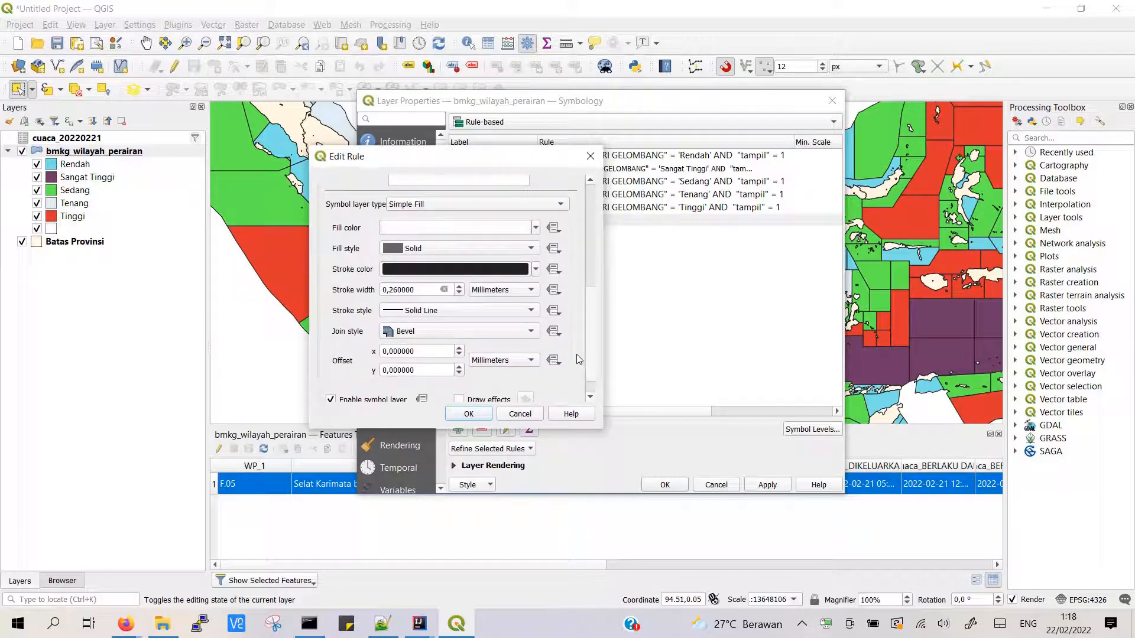
click(495, 230)
click(503, 254)
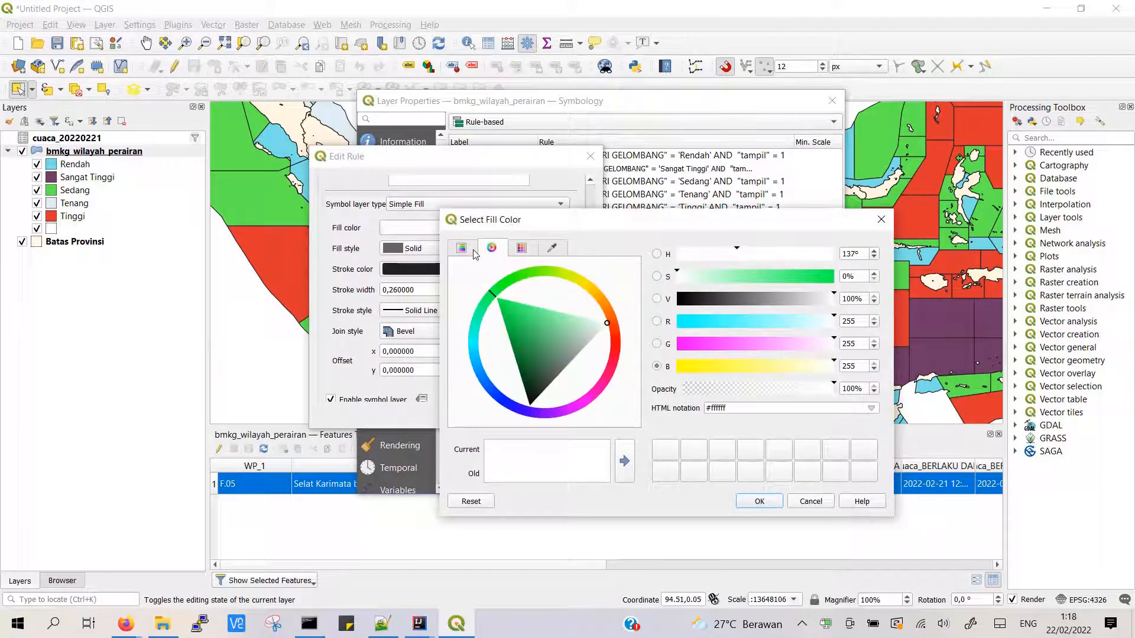
click(474, 254)
click(493, 249)
drag(833, 389, 656, 392)
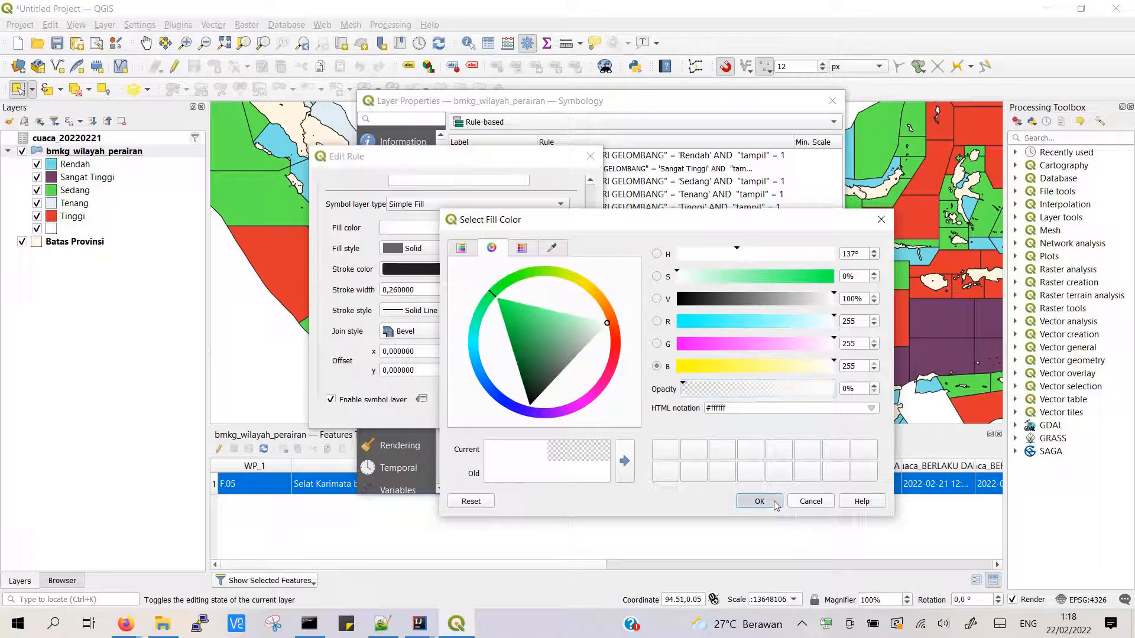
click(759, 502)
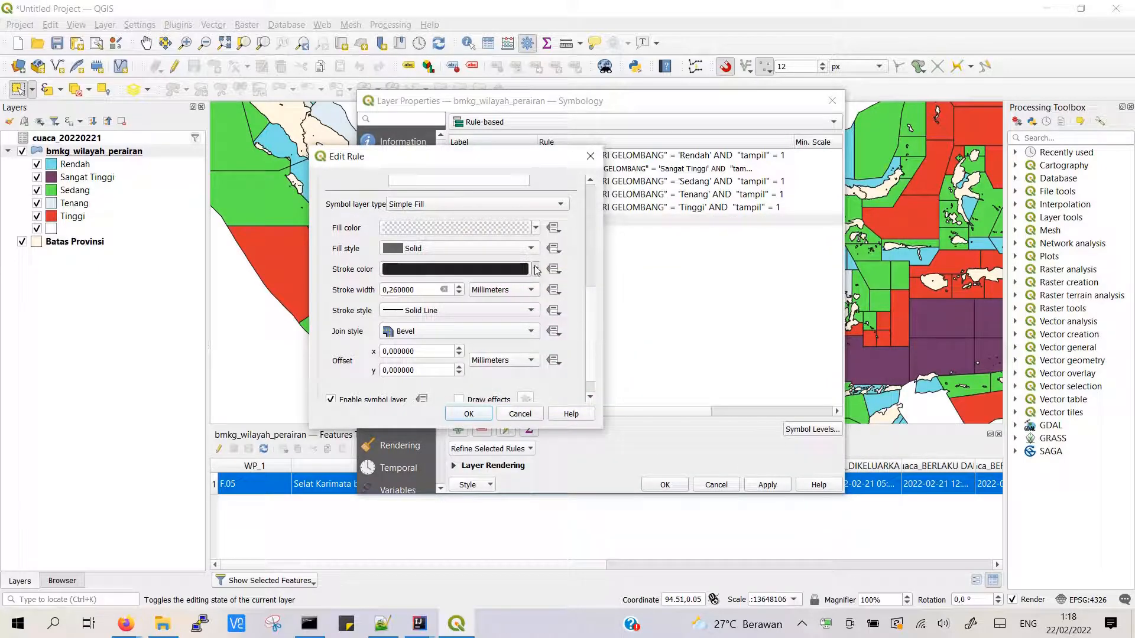
- Turn on Transparent Stroke and Transparent Fill for the ELSE rule's symbol and accept the rule
click(536, 270)
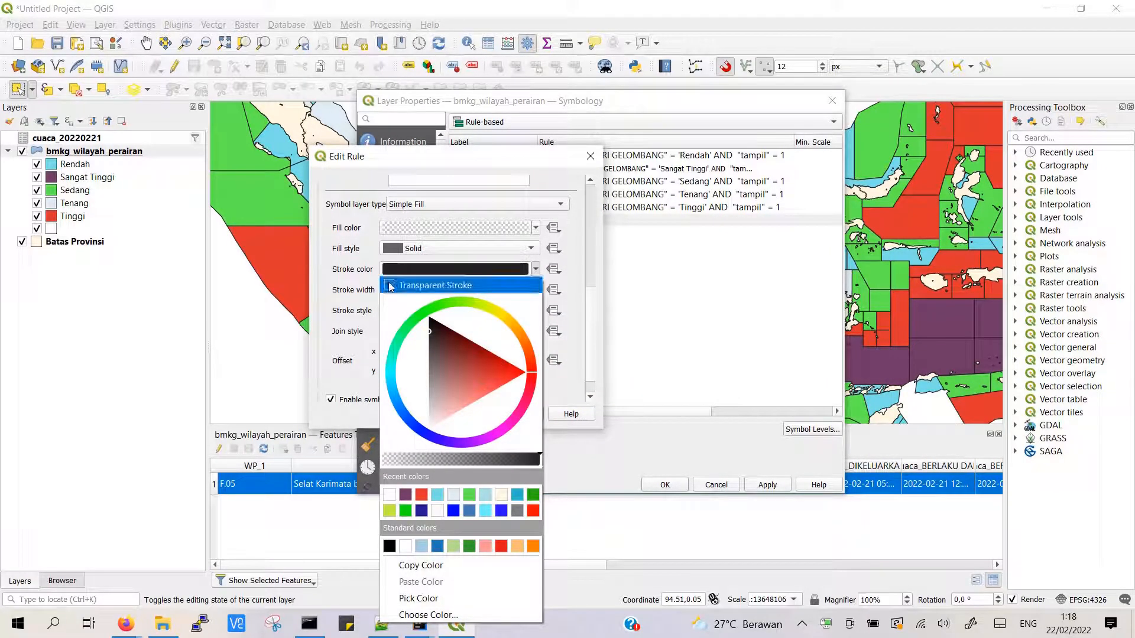
click(390, 286)
click(535, 229)
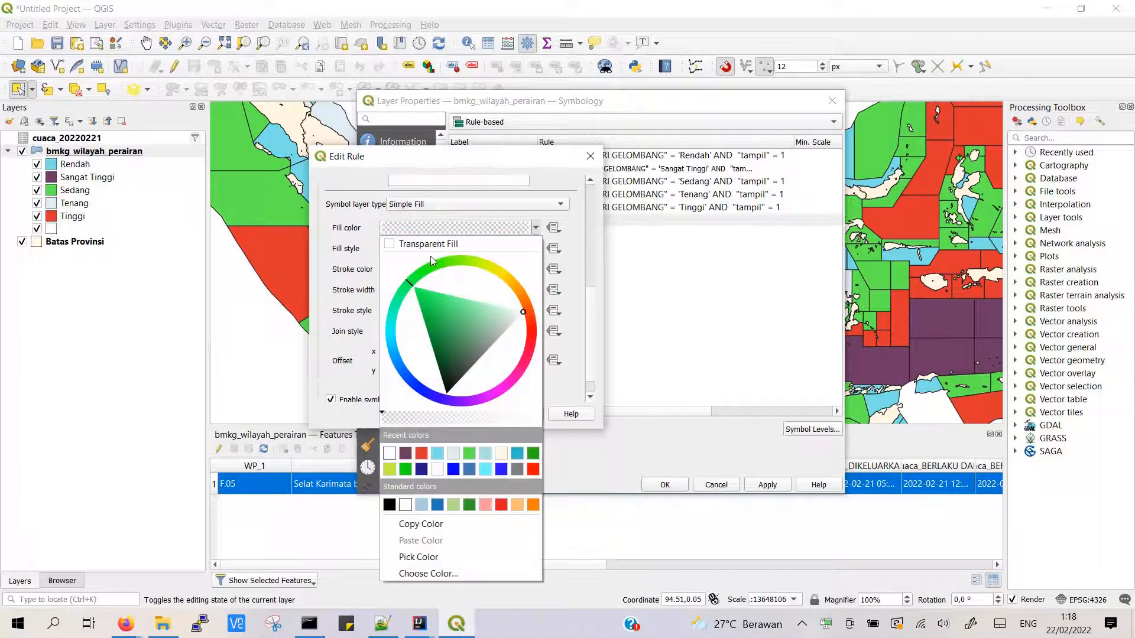
click(430, 246)
key(Return)
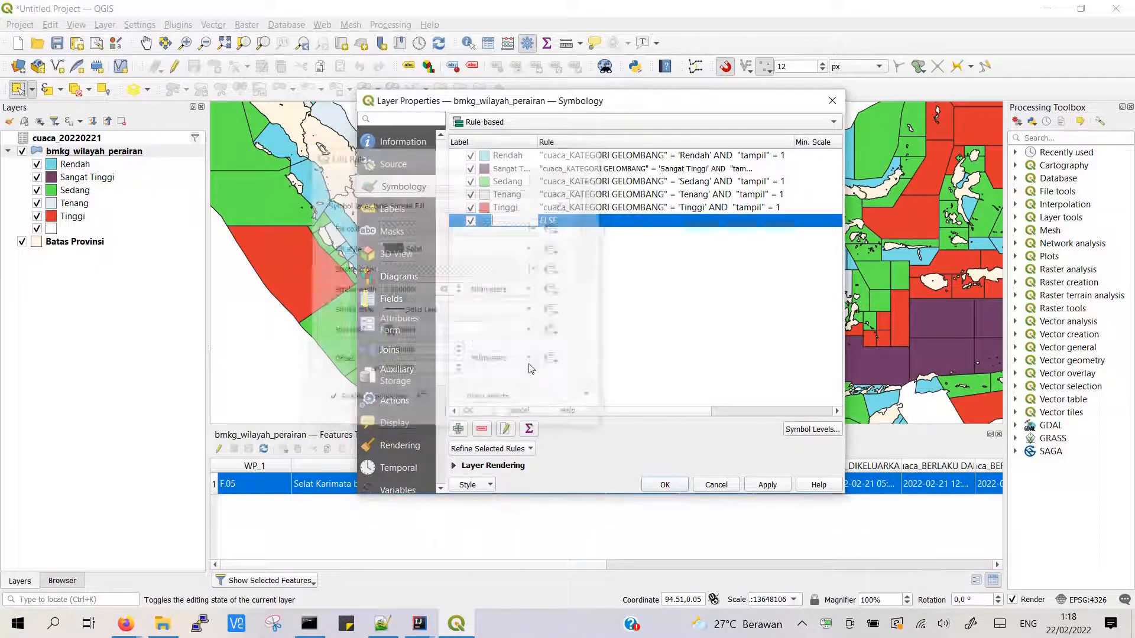
click(658, 257)
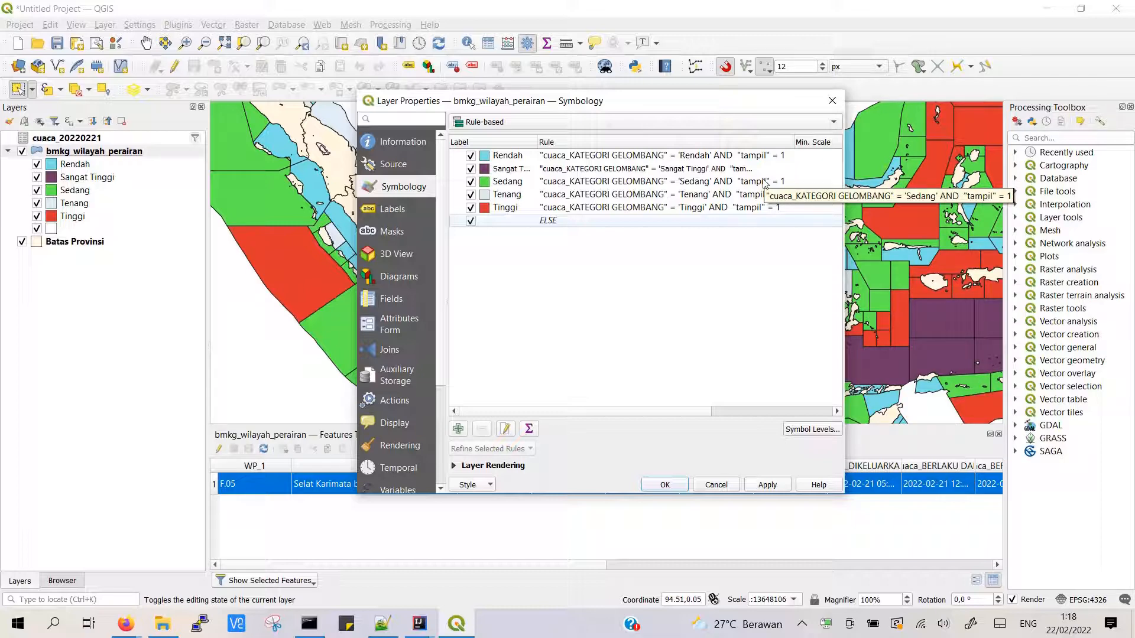
- Apply the edited rule-based symbology to the bmkg_wilayah_perairan layer and close its properties
click(747, 486)
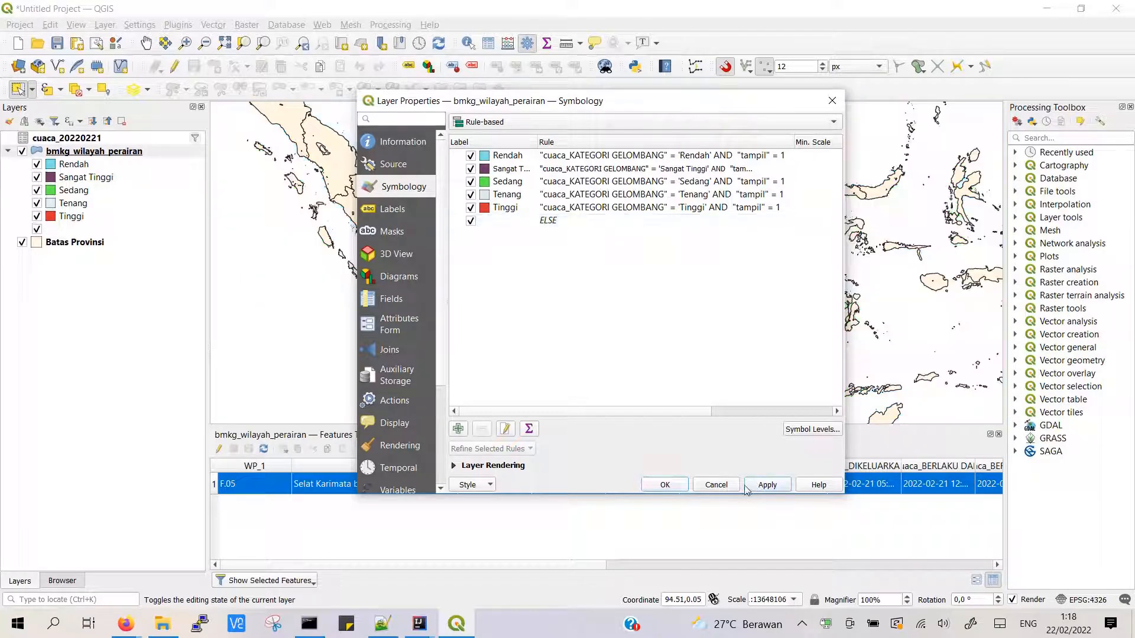
click(664, 485)
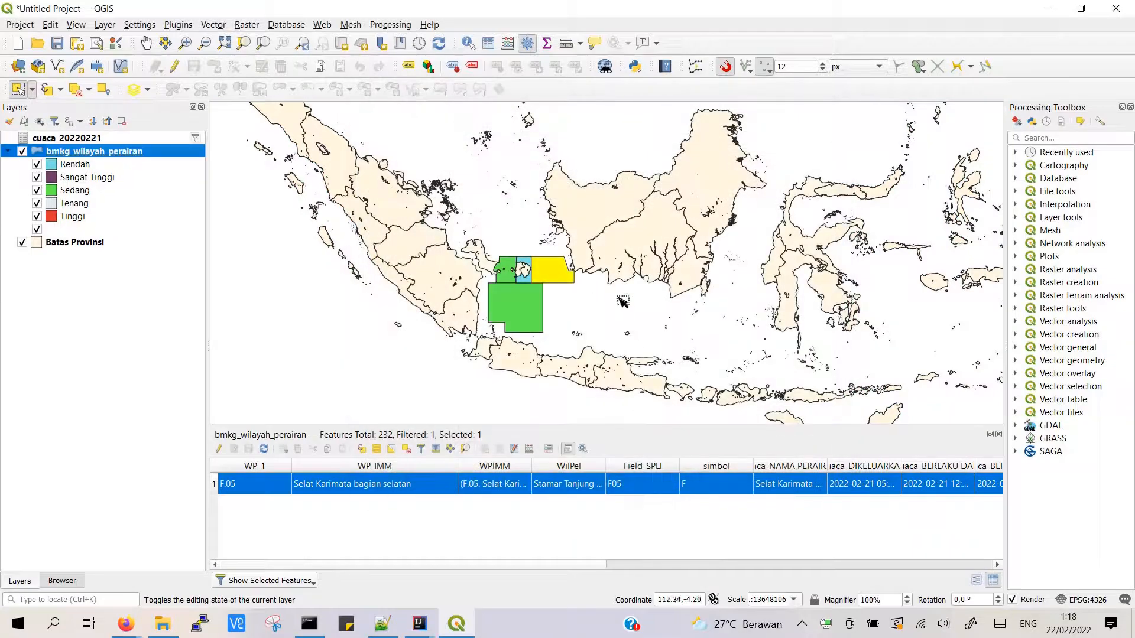
scroll(623, 302, down, 1)
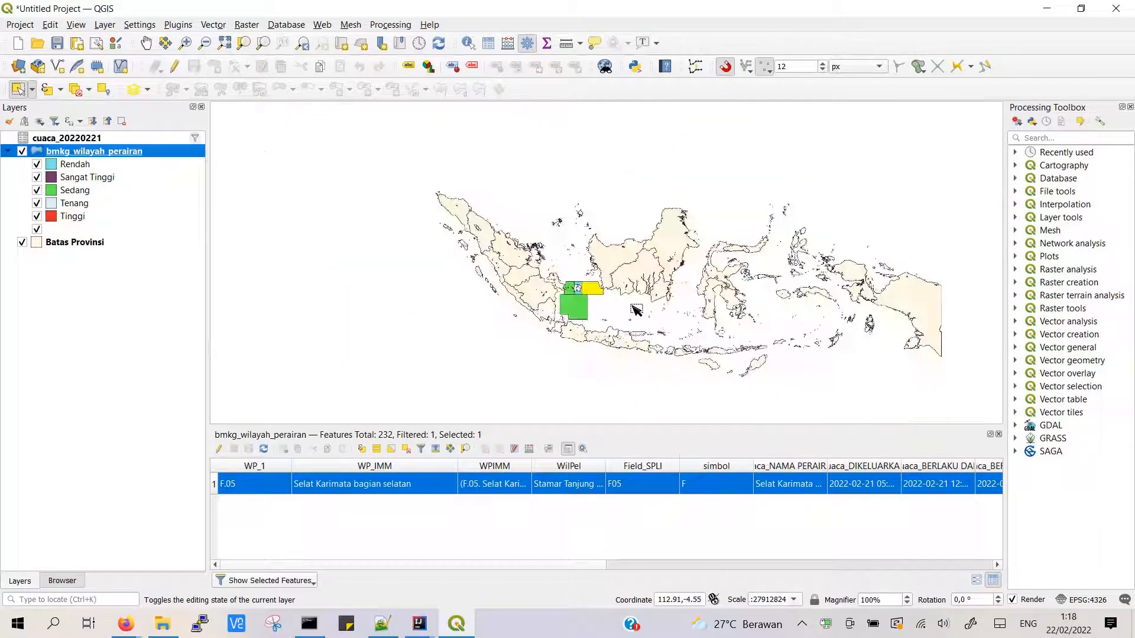
right_click(77, 154)
click(90, 159)
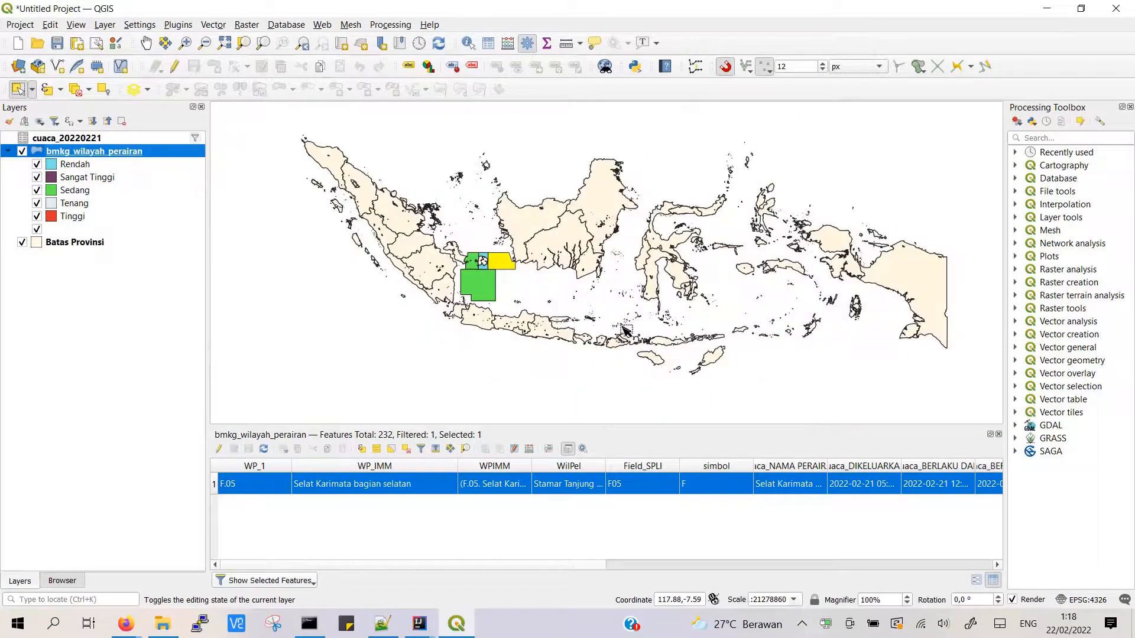
scroll(498, 276, up, 2)
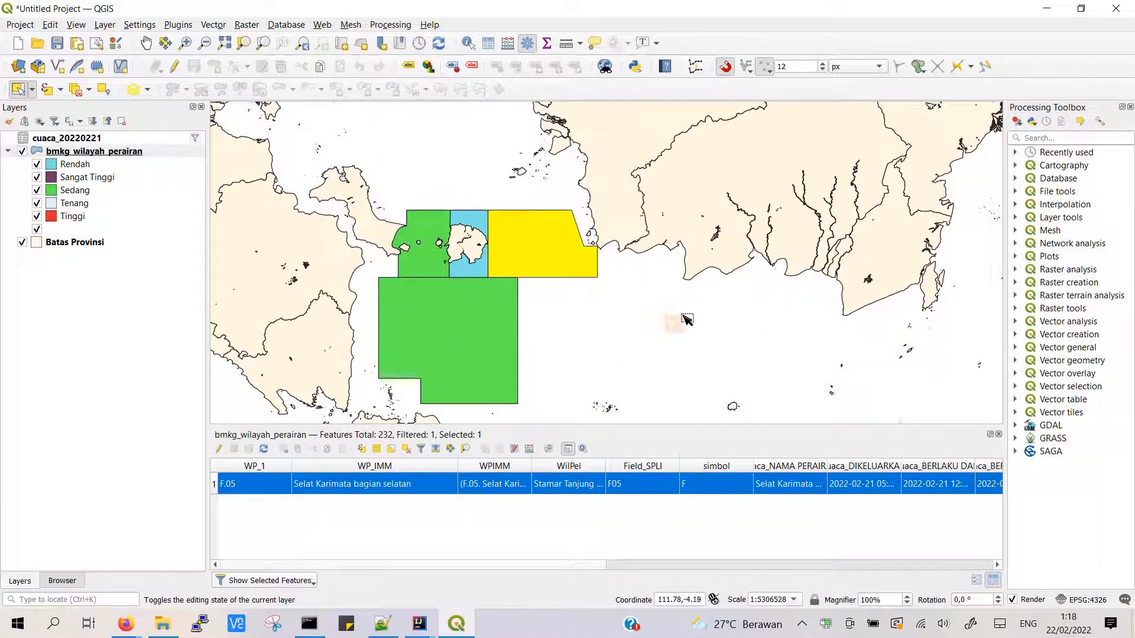
- Check the uncoloured areas Laut Jawa bagian tengah and Laut Jawa bagian utara Bawean by selecting each, and clear the selection
click(671, 338)
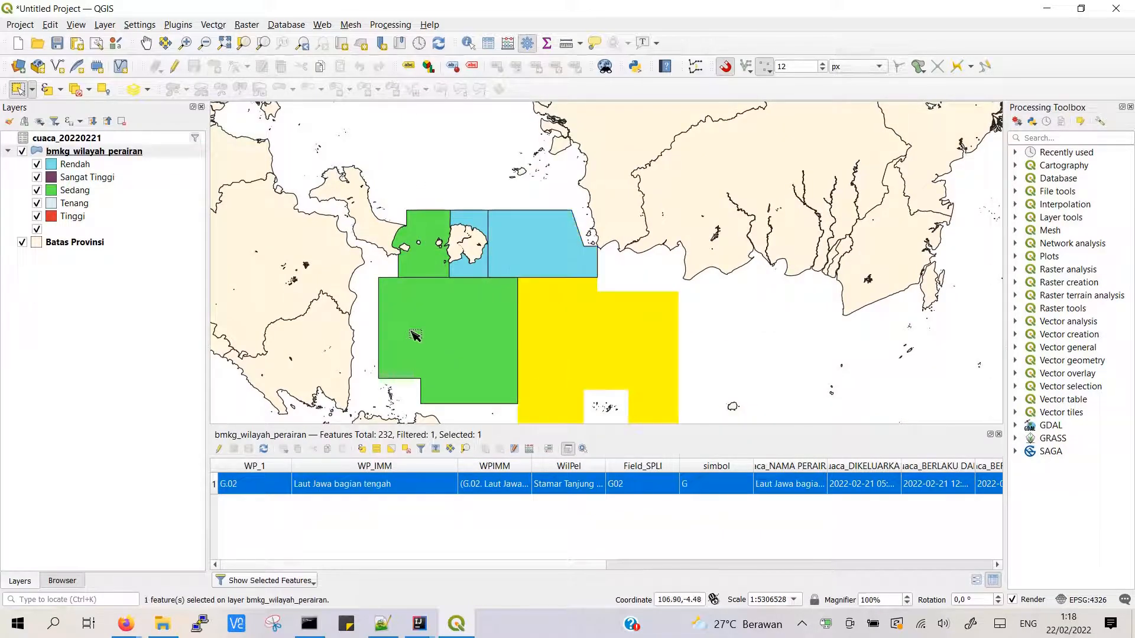
click(740, 333)
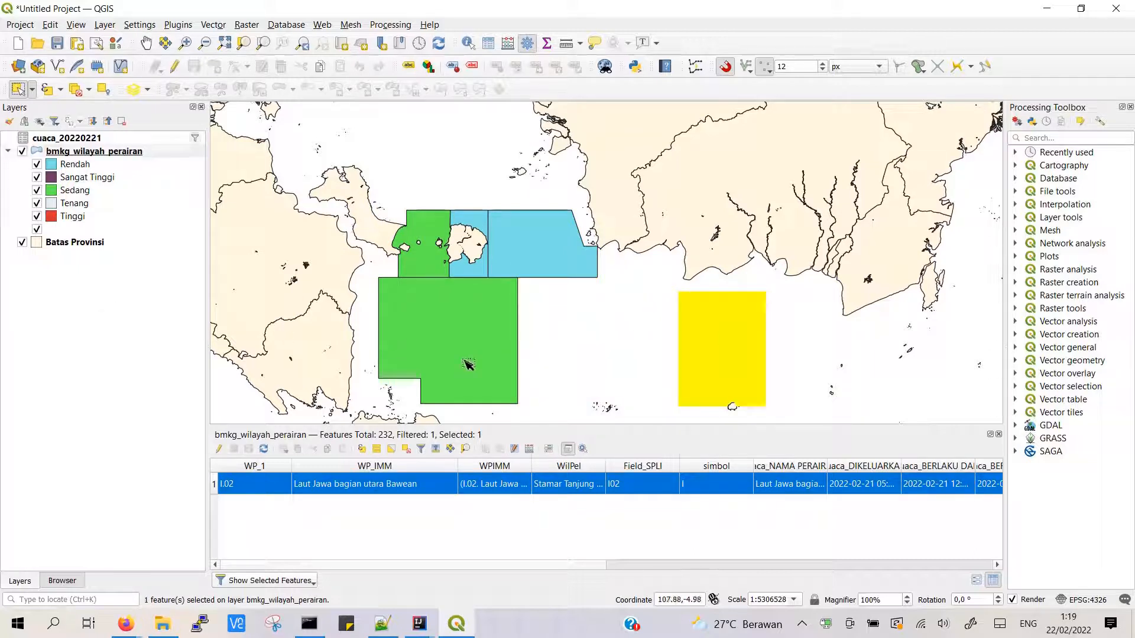
click(320, 255)
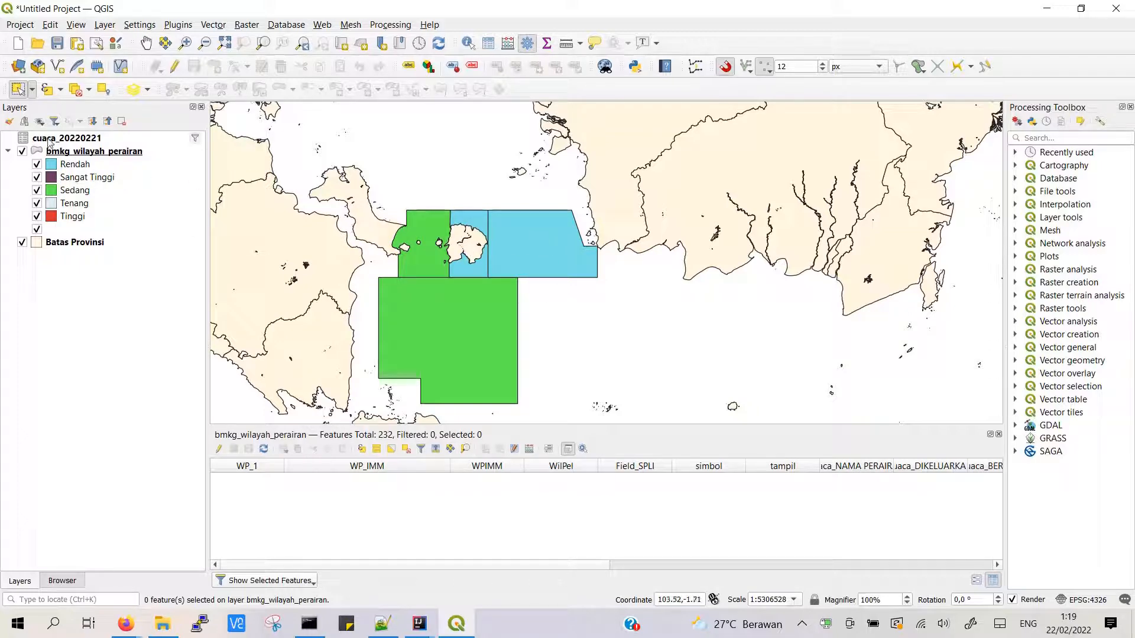
click(104, 24)
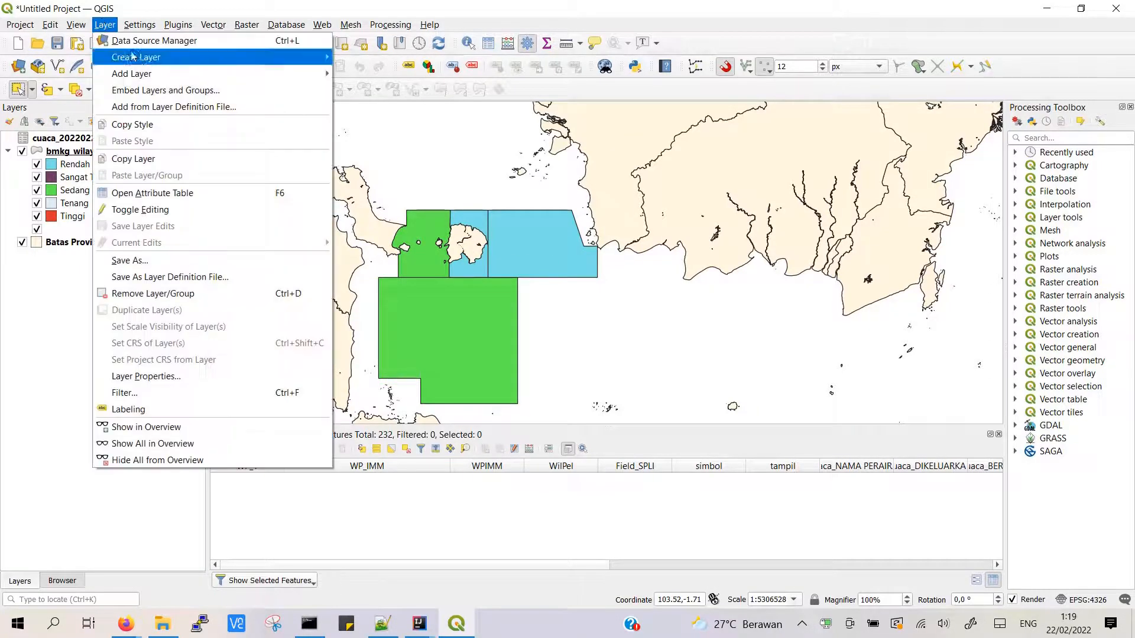
mouse_move(138, 61)
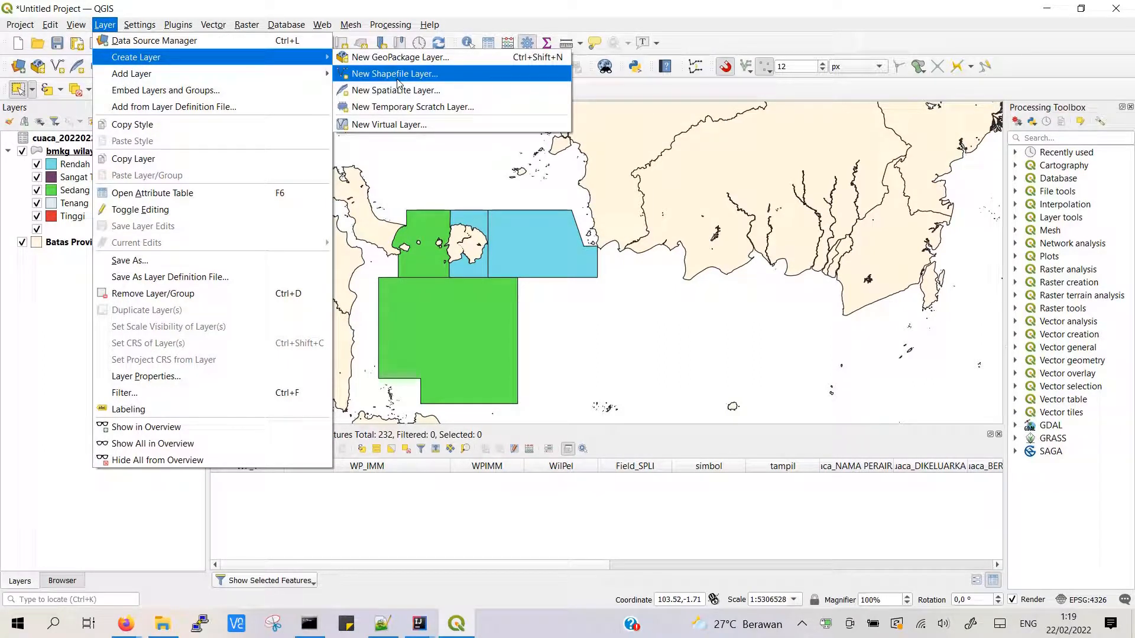
click(405, 108)
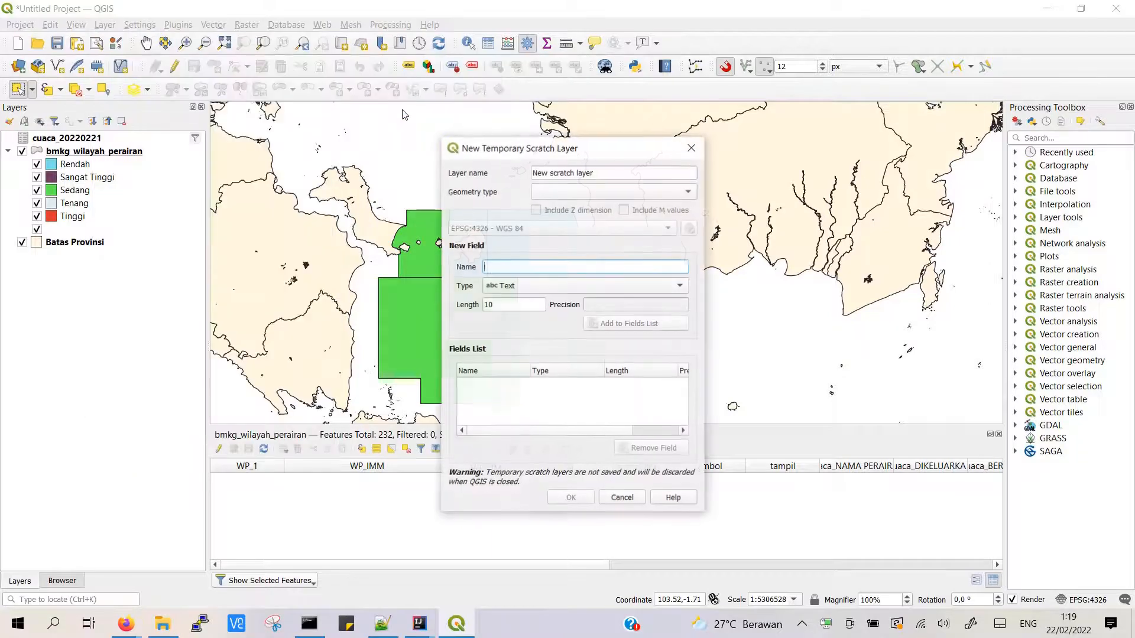
click(696, 148)
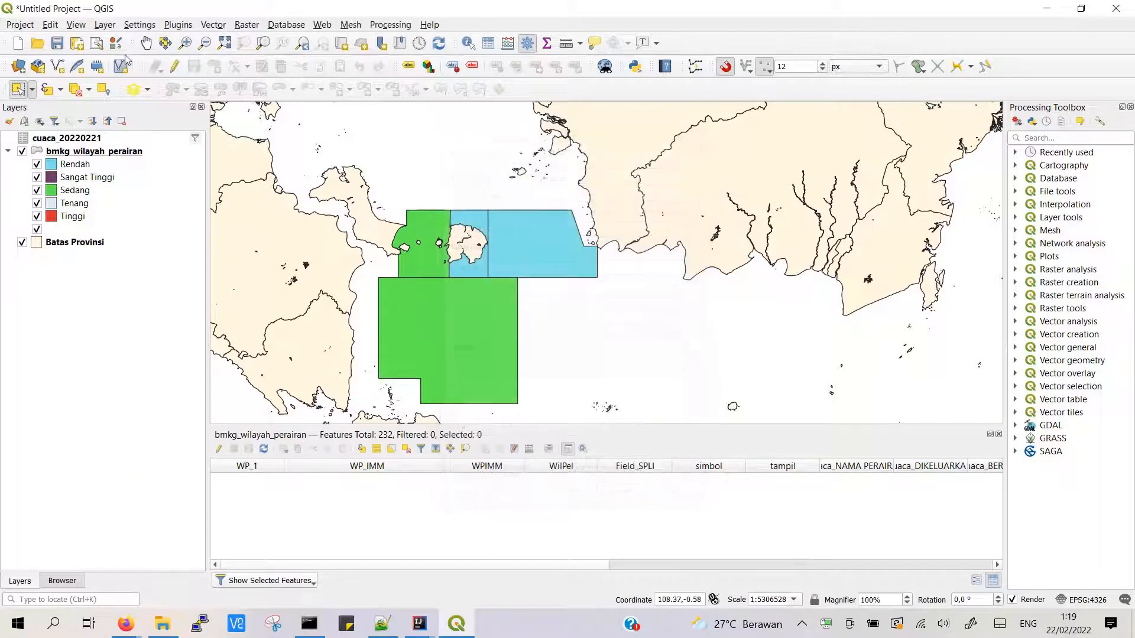
click(104, 25)
mouse_move(152, 57)
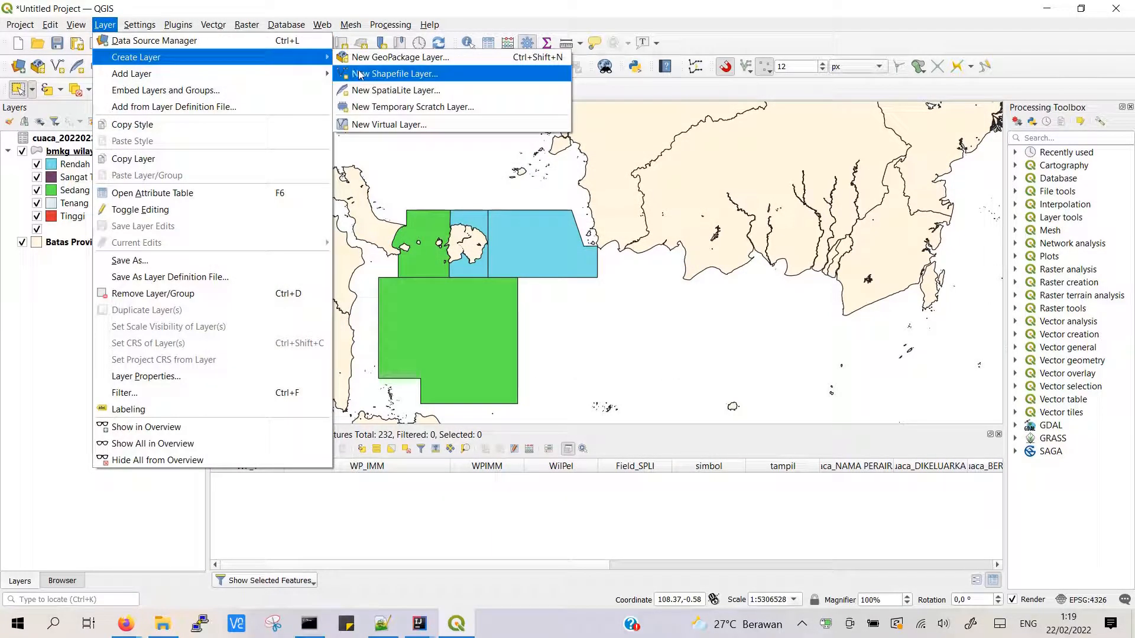
click(373, 74)
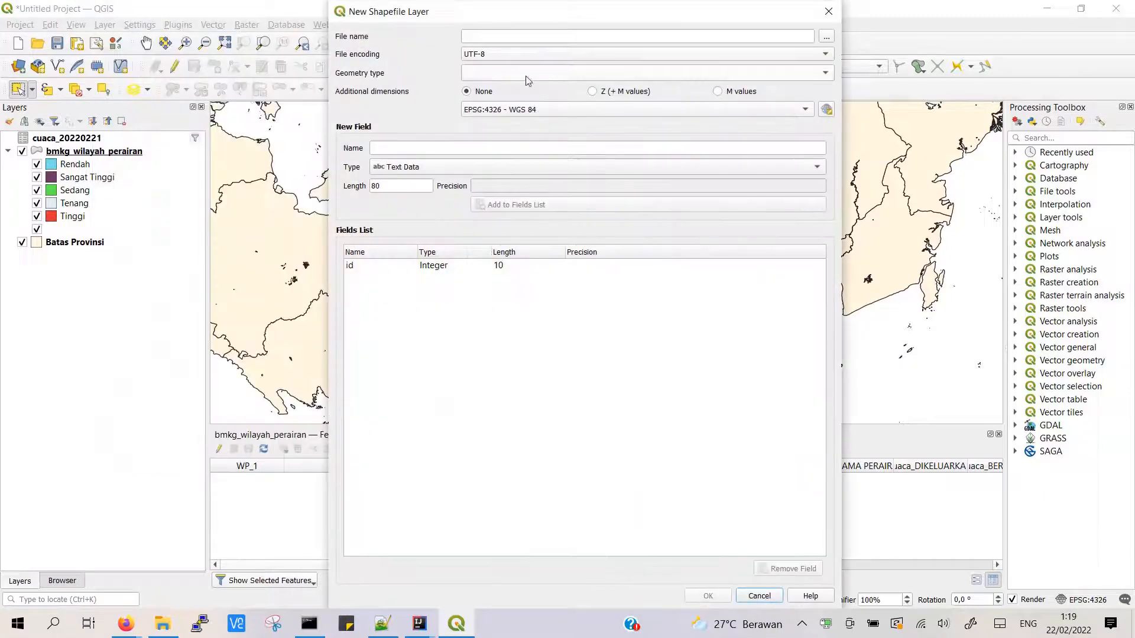
click(827, 37)
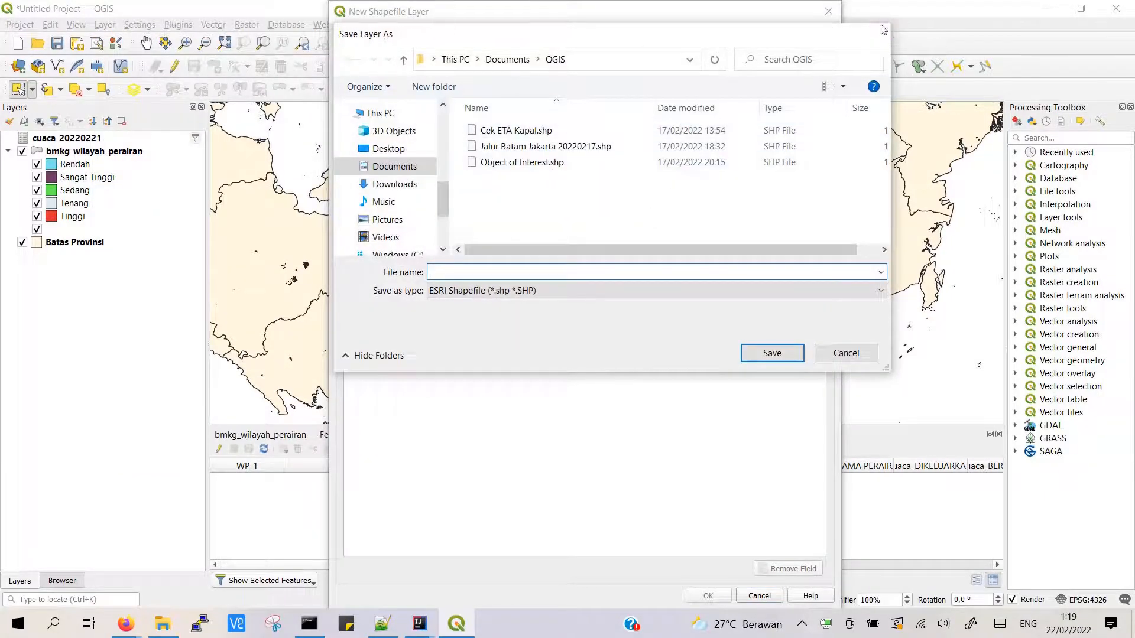
click(879, 34)
click(829, 12)
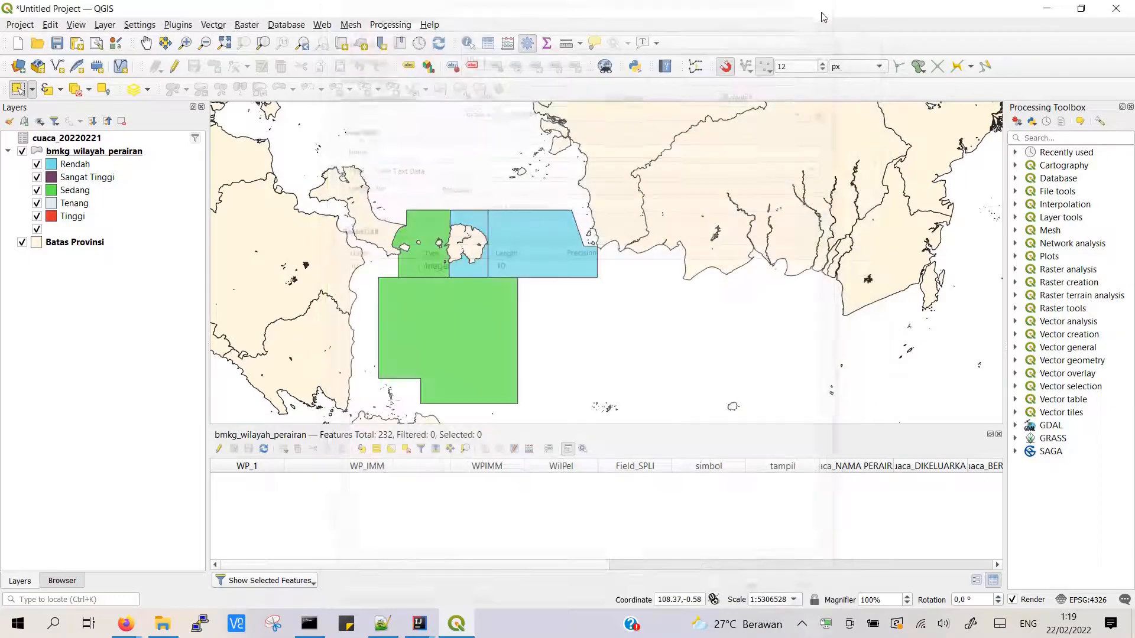
- Start a new temporary scratch layer with MultiPoint geometry
click(104, 27)
mouse_move(136, 57)
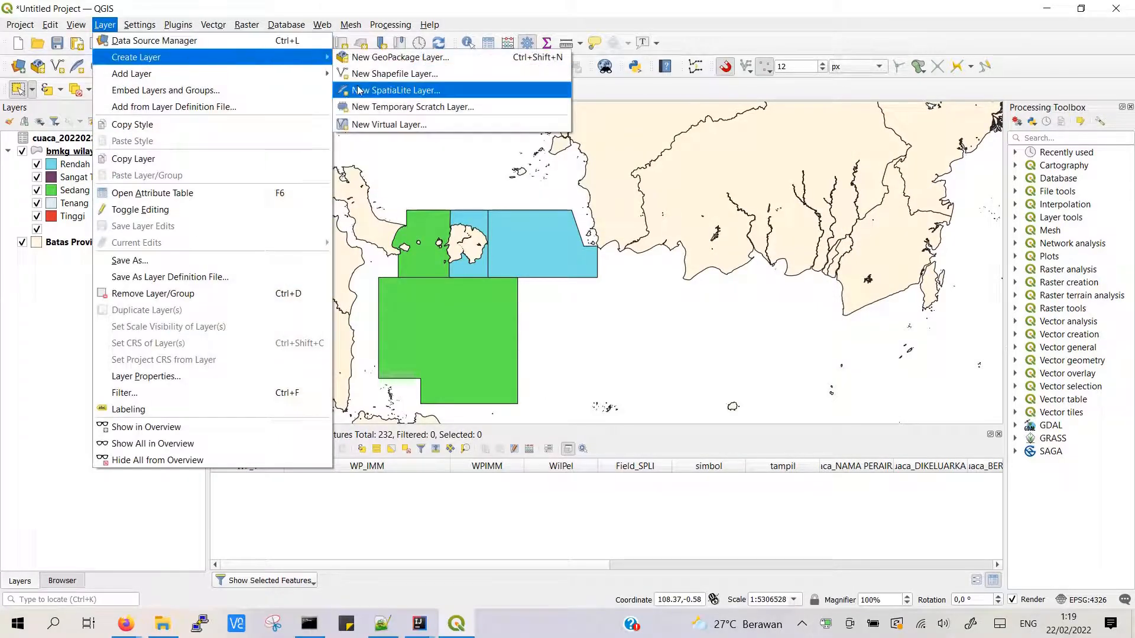
click(364, 105)
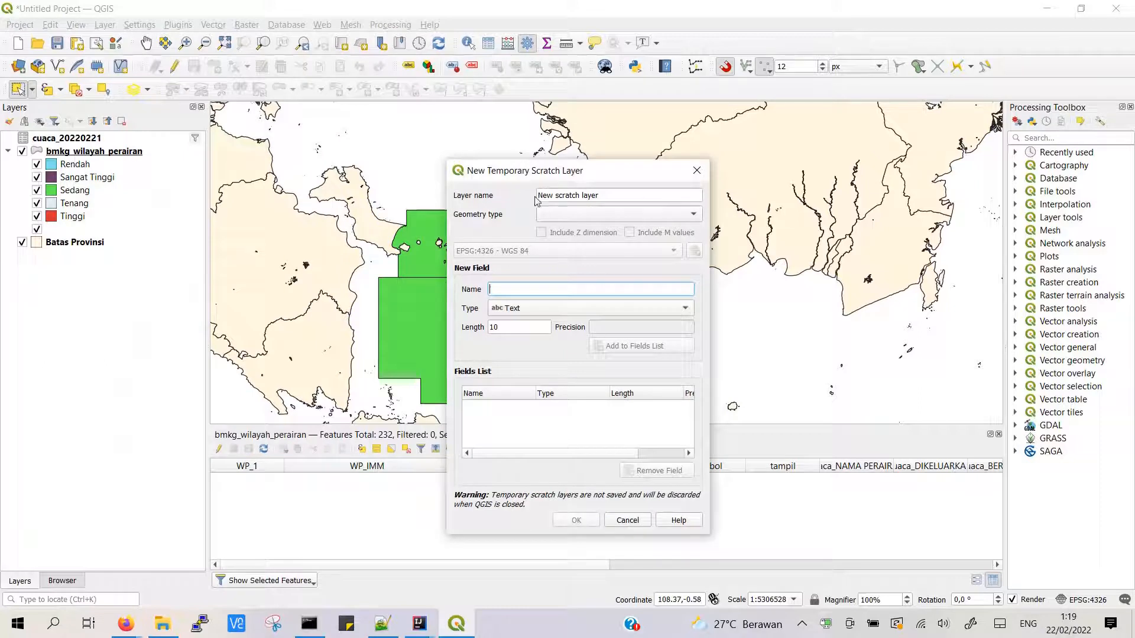
click(591, 215)
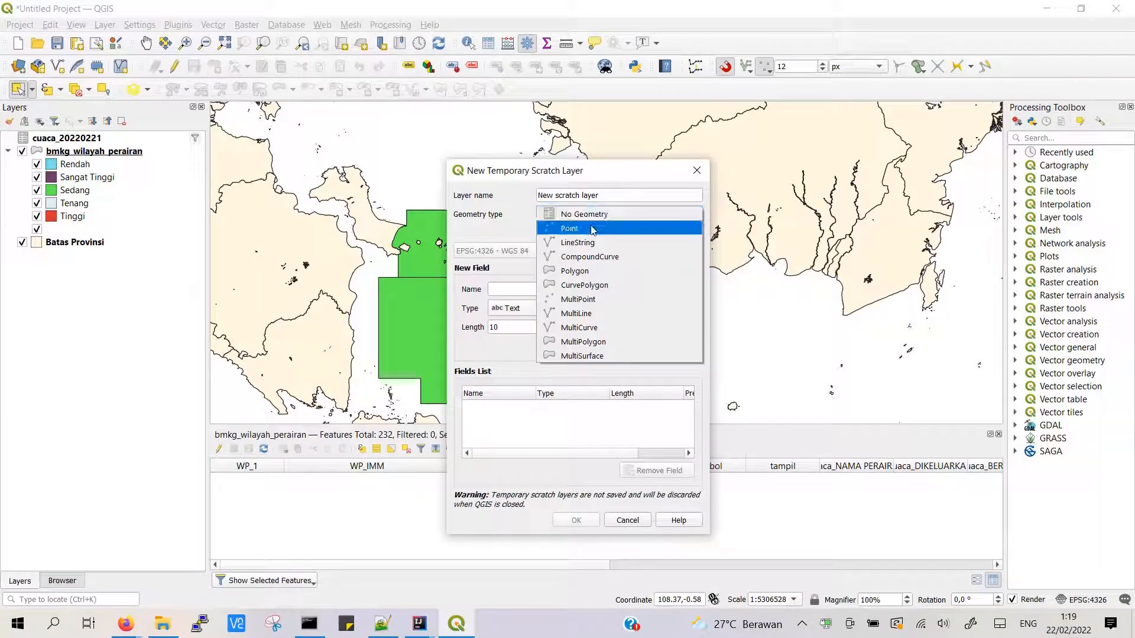
click(595, 299)
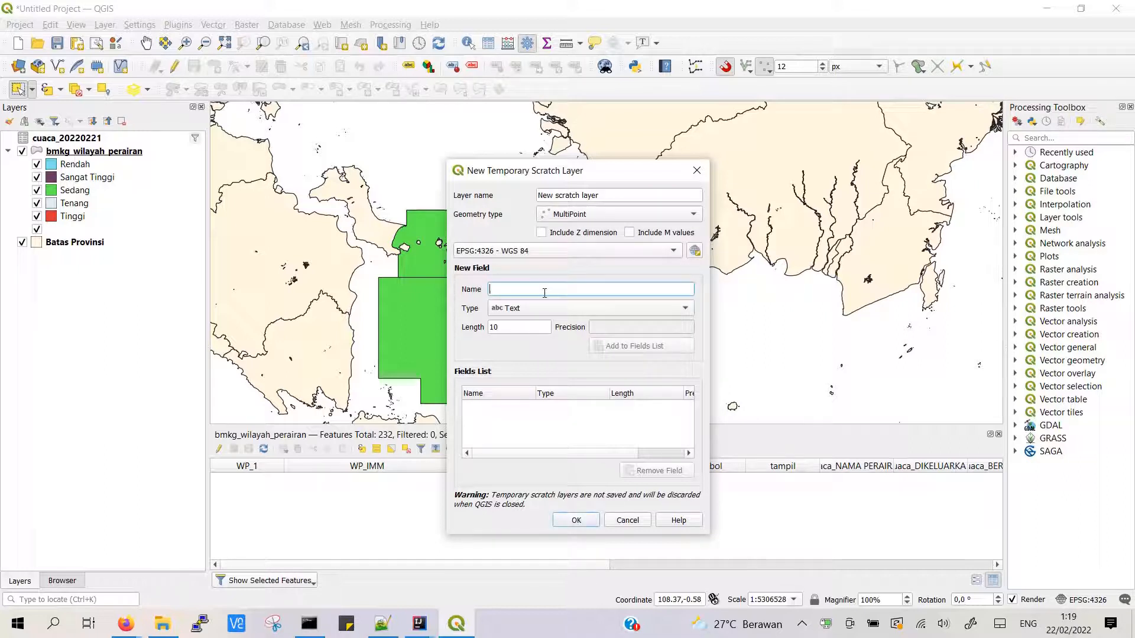
- Add the text fields id and label, each with length 10, to the scratch layer and create it
text(id)
click(612, 347)
text(label)
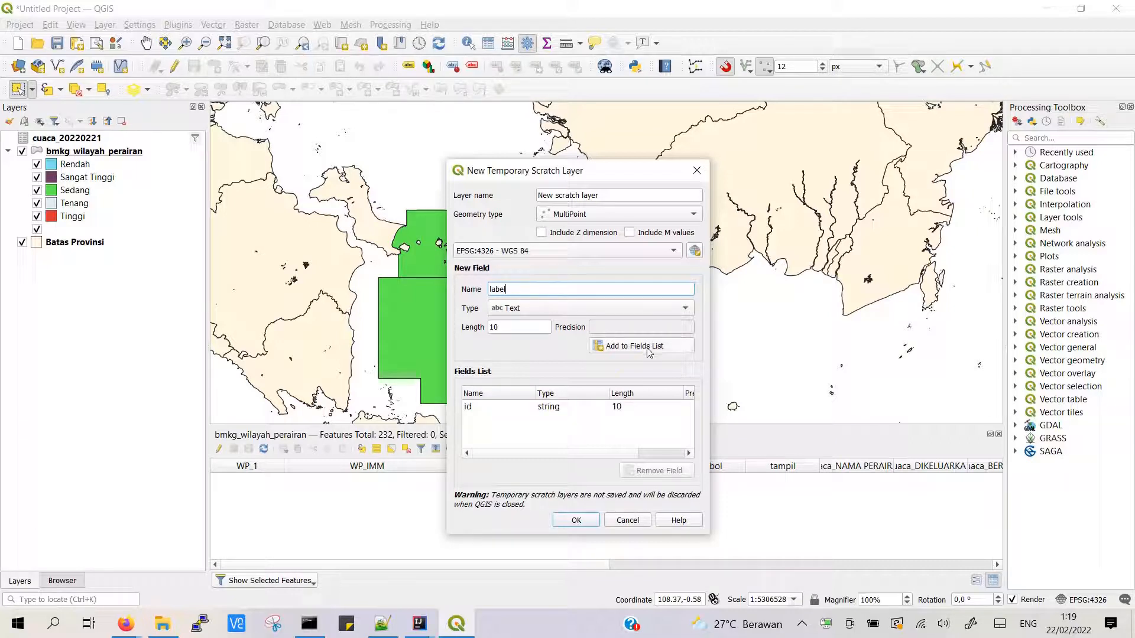
click(649, 353)
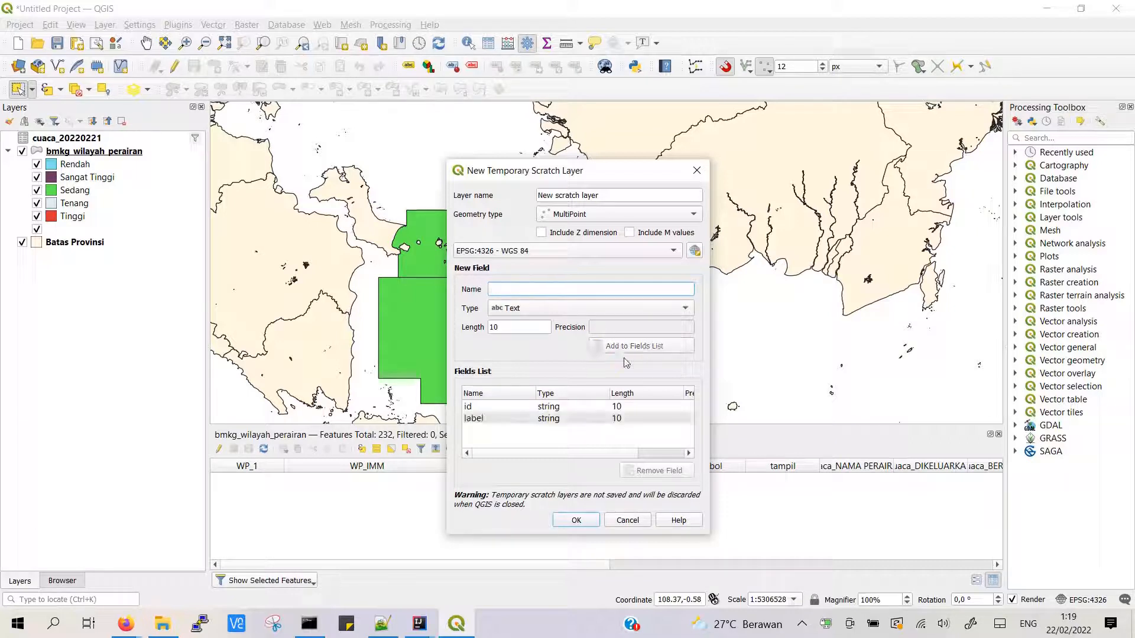
click(567, 522)
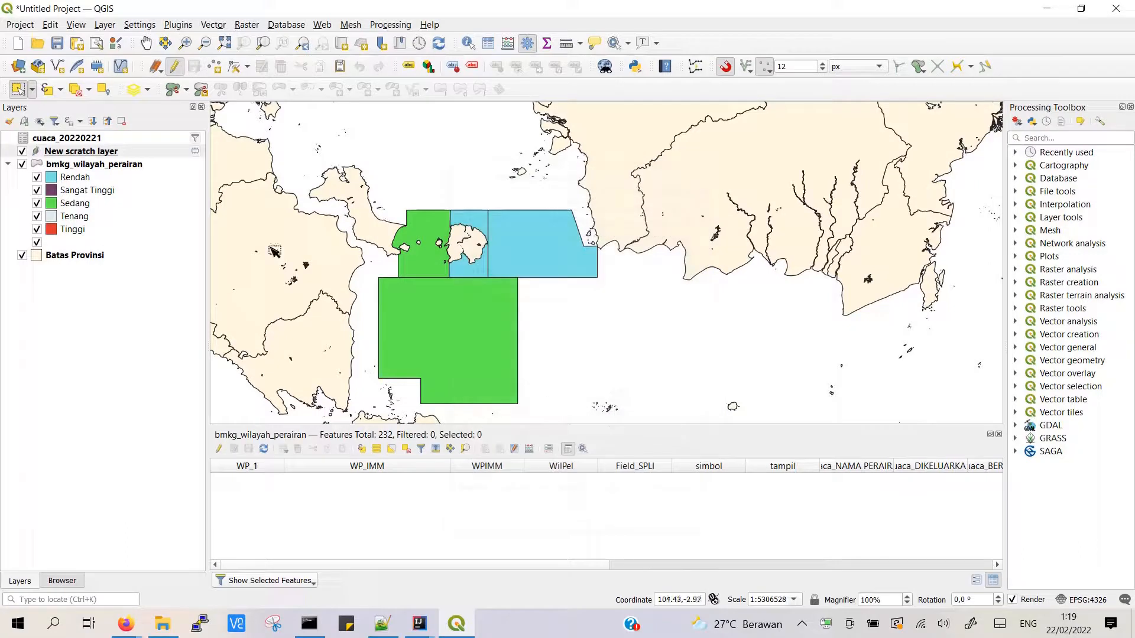
- Add a point labelled Hati-hati inside the large green Sedang area and save the scratch layer's edits
click(216, 69)
click(468, 319)
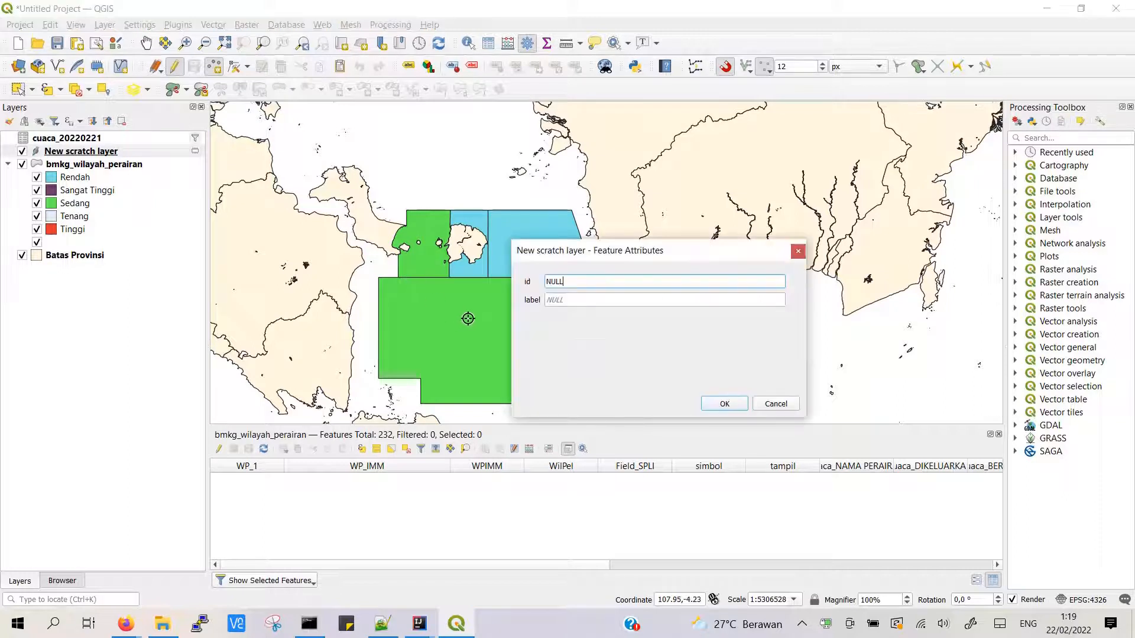
click(596, 299)
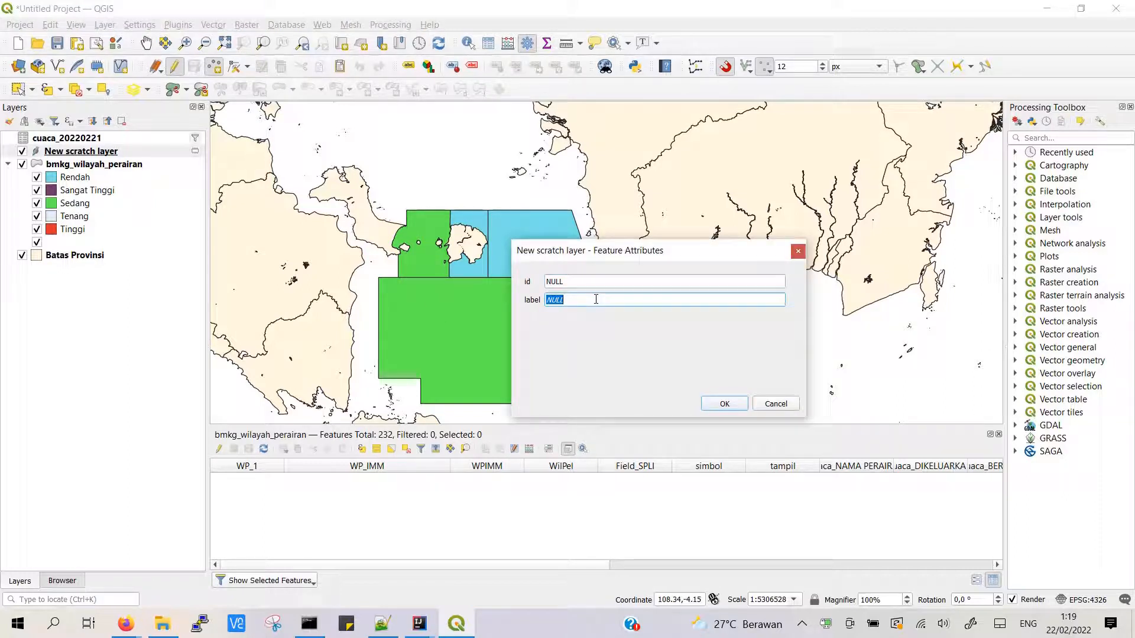
text(P)
click(714, 404)
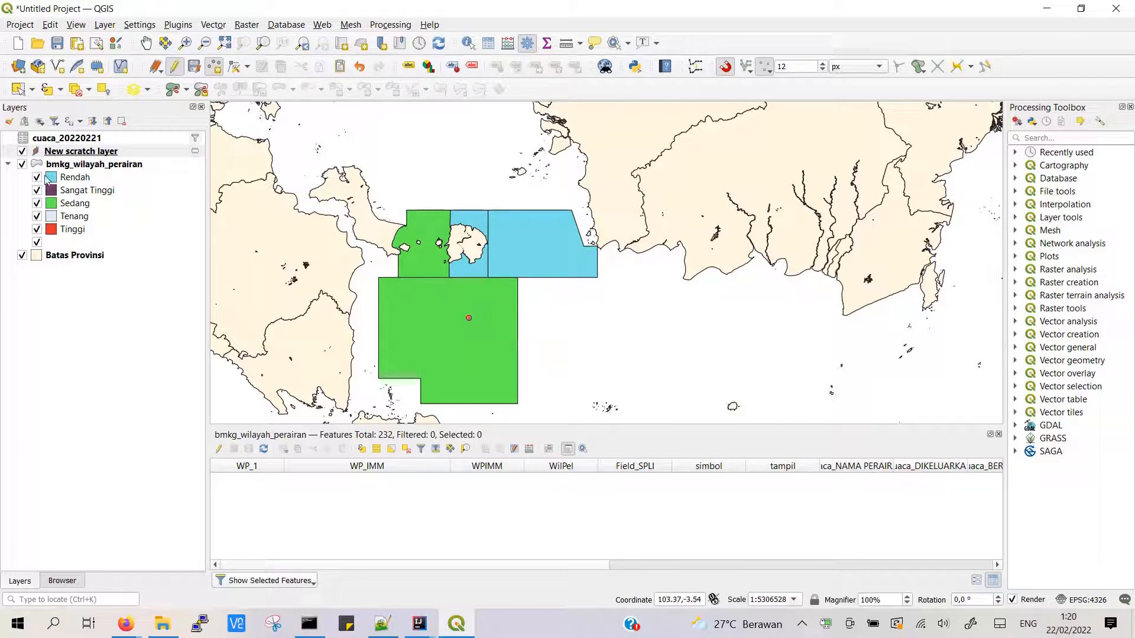
click(174, 67)
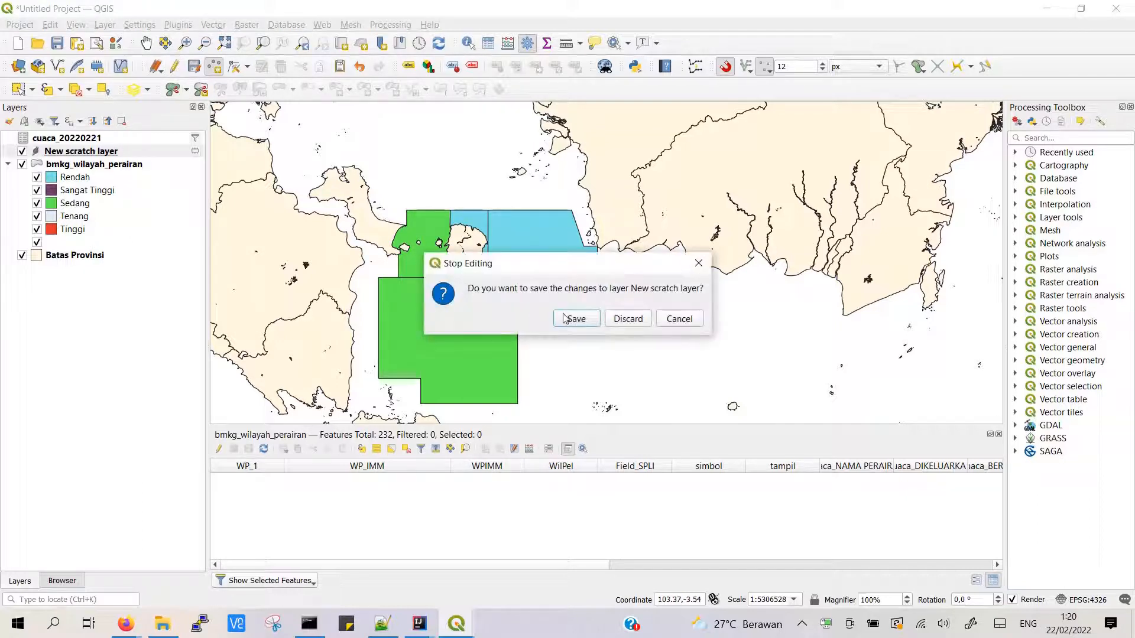
click(592, 319)
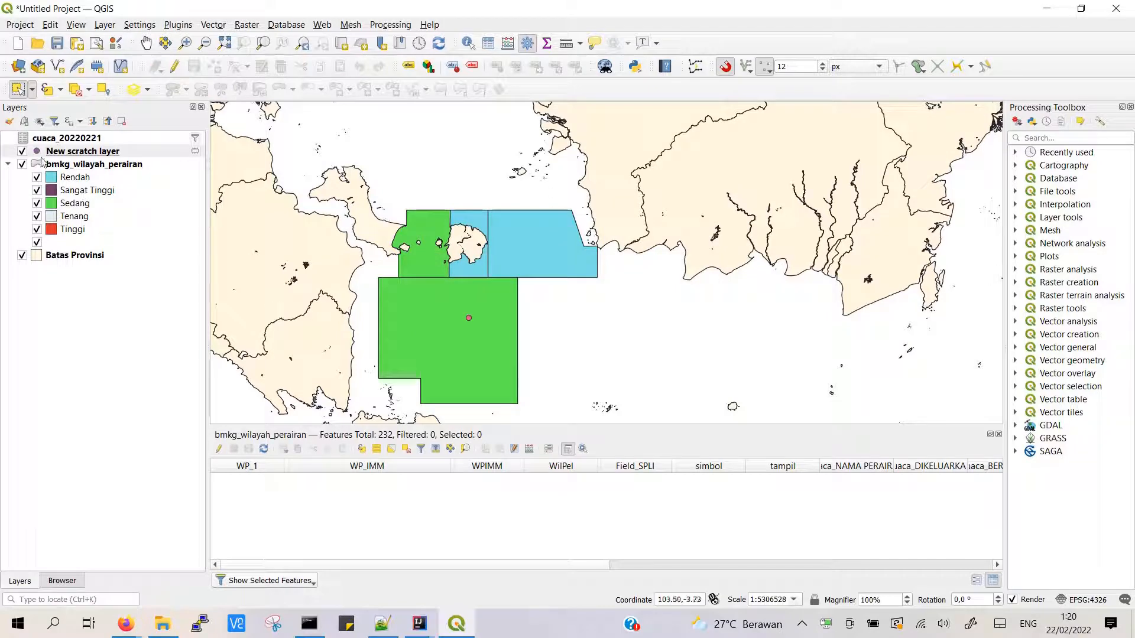
- Change the scratch layer's marker to the diamond green preset symbol
click(36, 152)
double_click(43, 156)
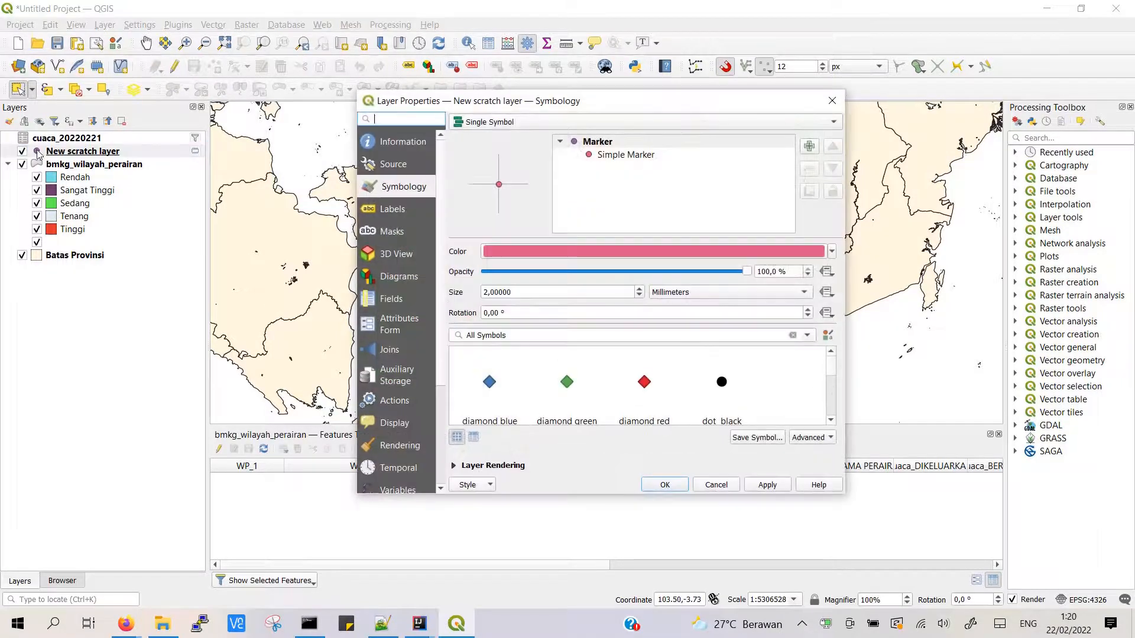
click(567, 383)
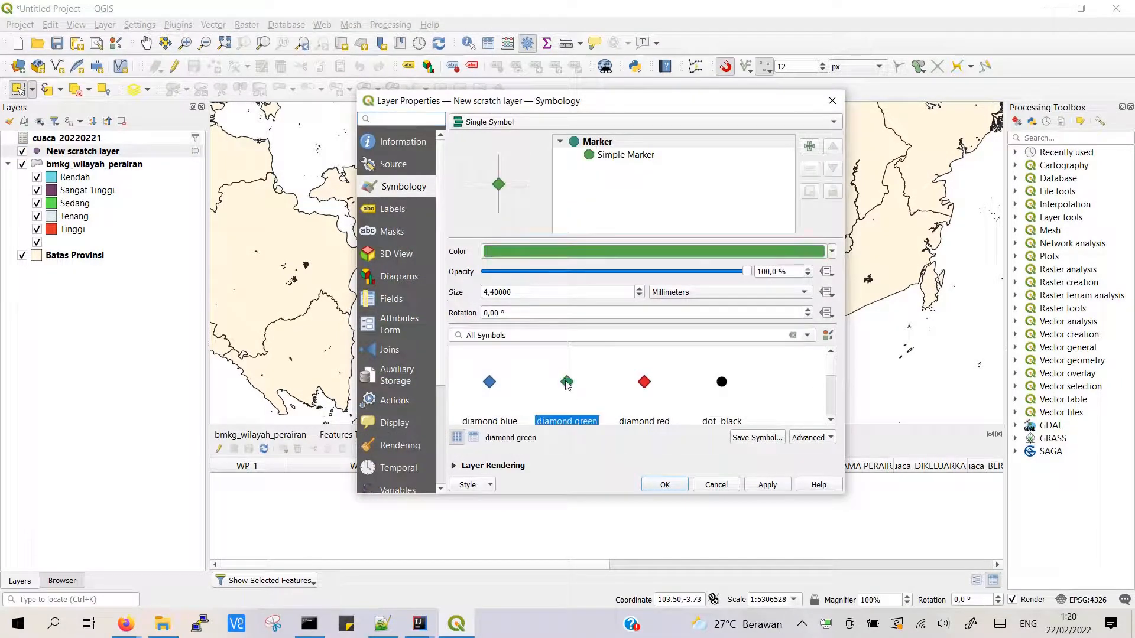
click(666, 485)
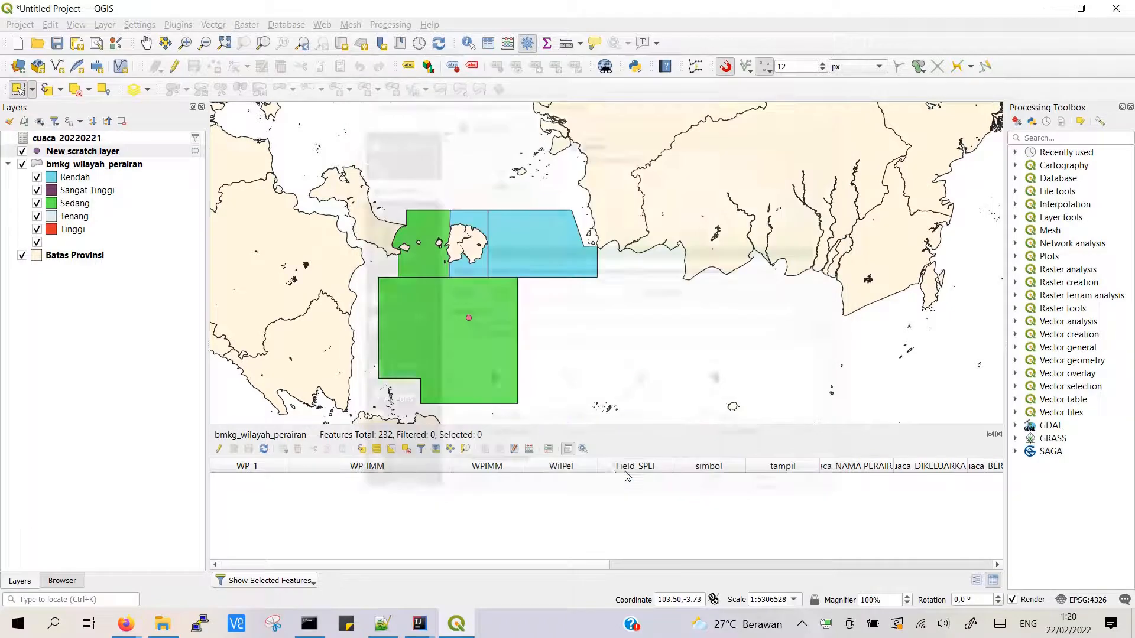
- Select the new point and set the scratch layer's diamond marker colour to white (#ffffff)
click(469, 319)
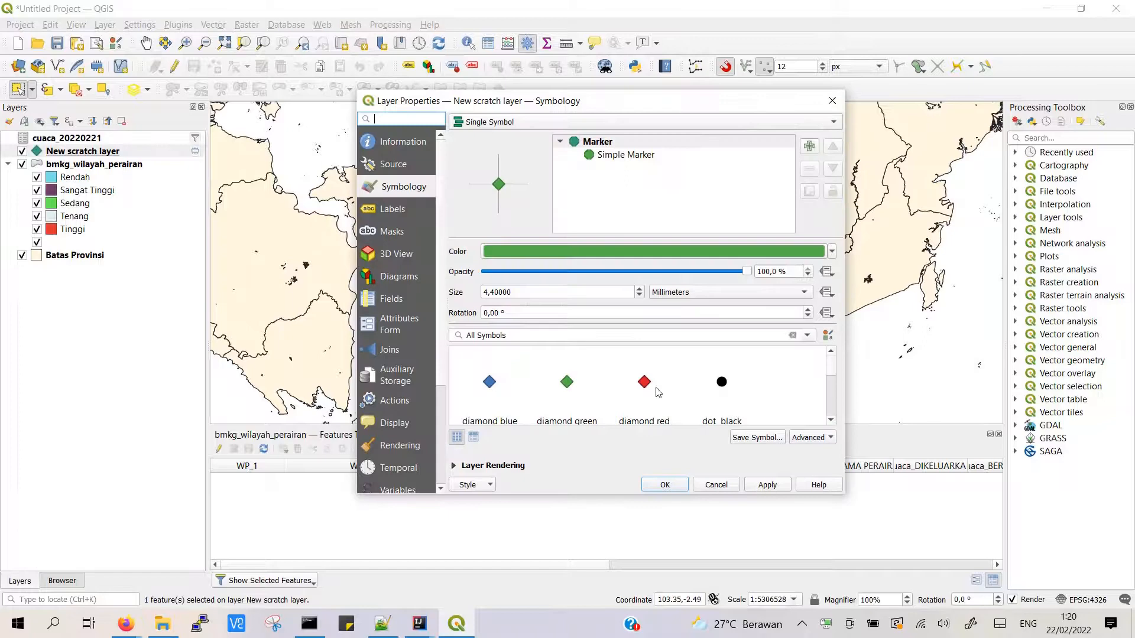
click(746, 252)
click(570, 321)
mouse_move(580, 316)
mouse_down()
mouse_move(586, 286)
mouse_move(621, 345)
mouse_move(614, 352)
mouse_up()
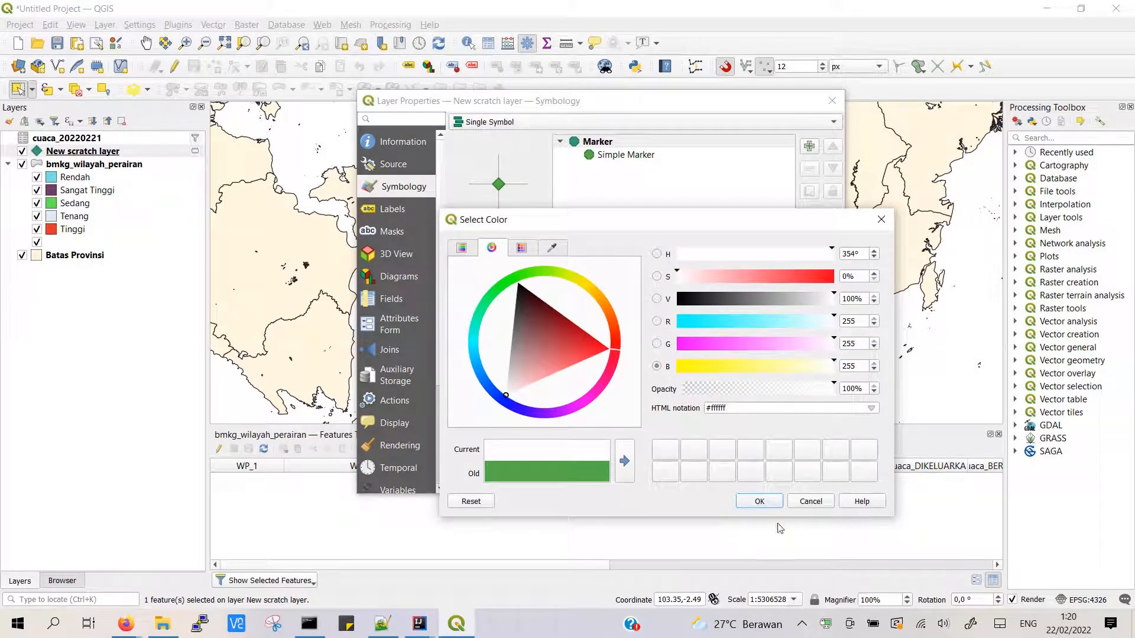
click(760, 501)
click(665, 486)
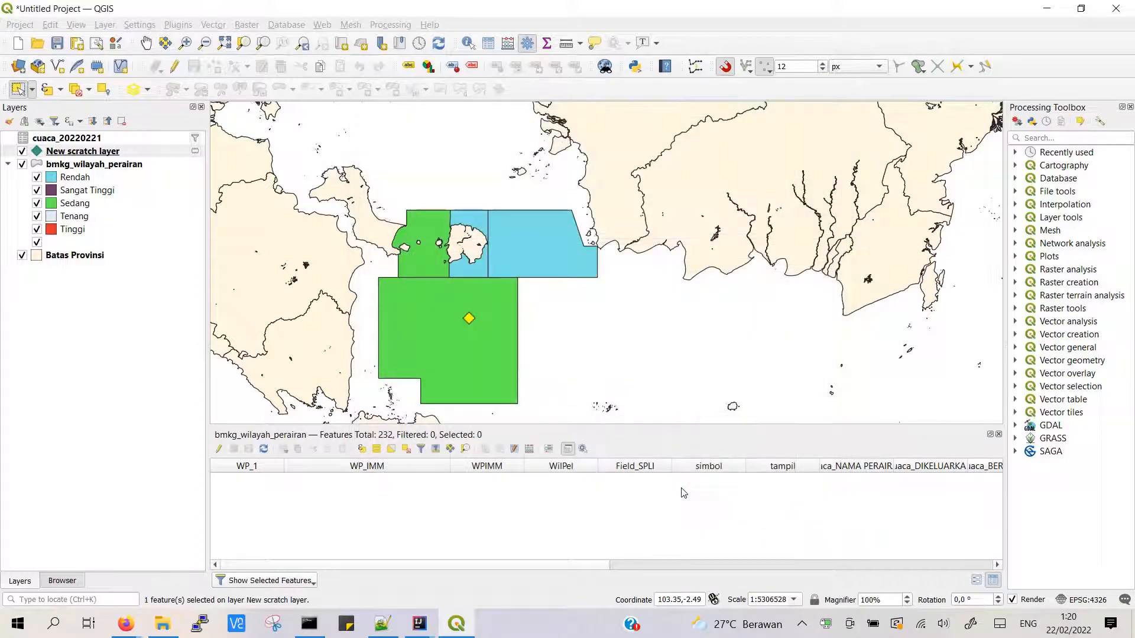
- Turn on single labels for the scratch layer using the label field as the value and apply them
click(408, 67)
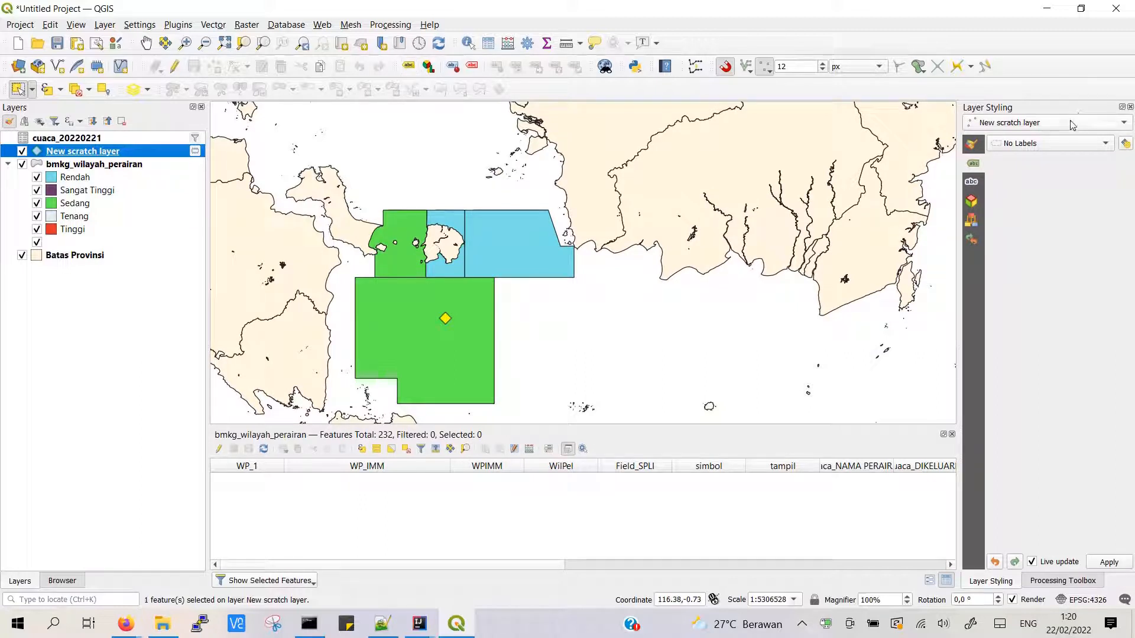
click(1061, 143)
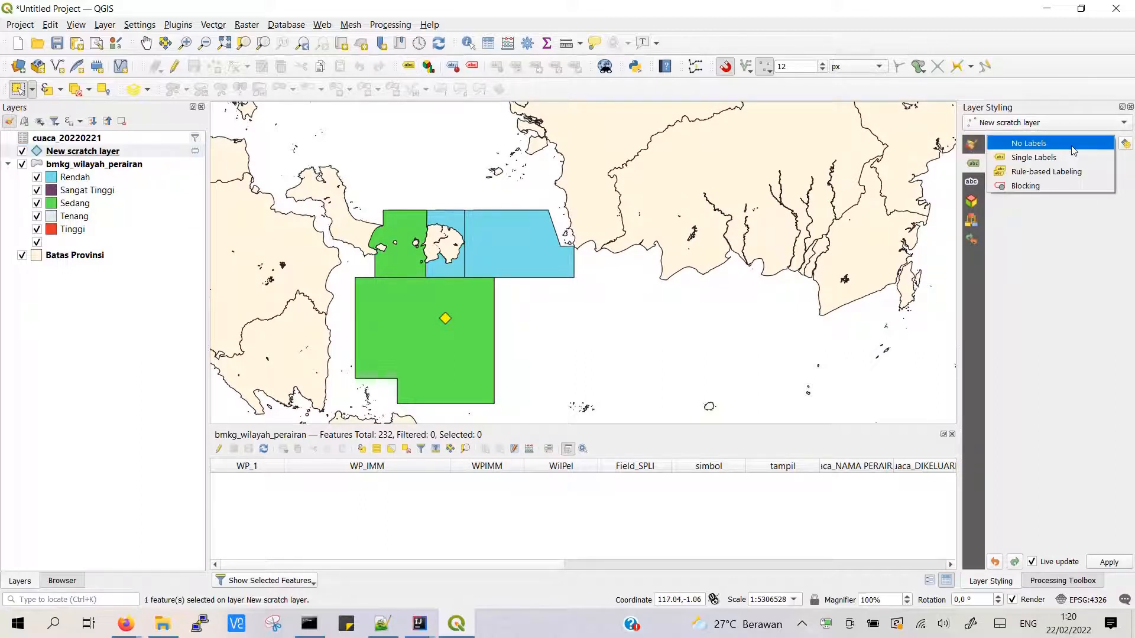
click(1063, 157)
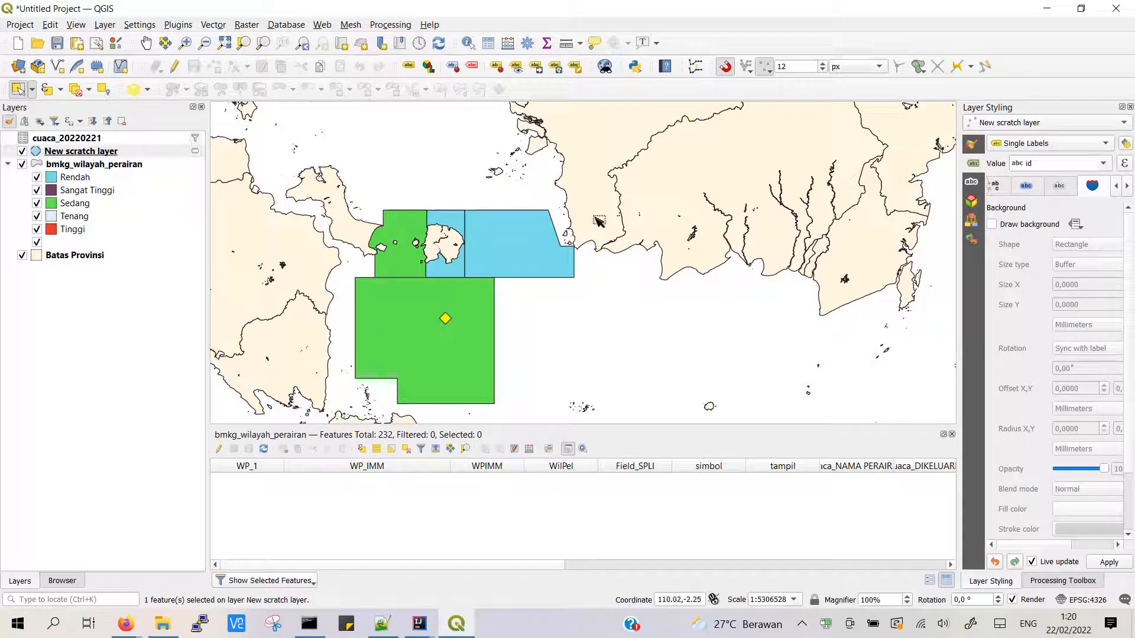
click(1103, 163)
click(1082, 199)
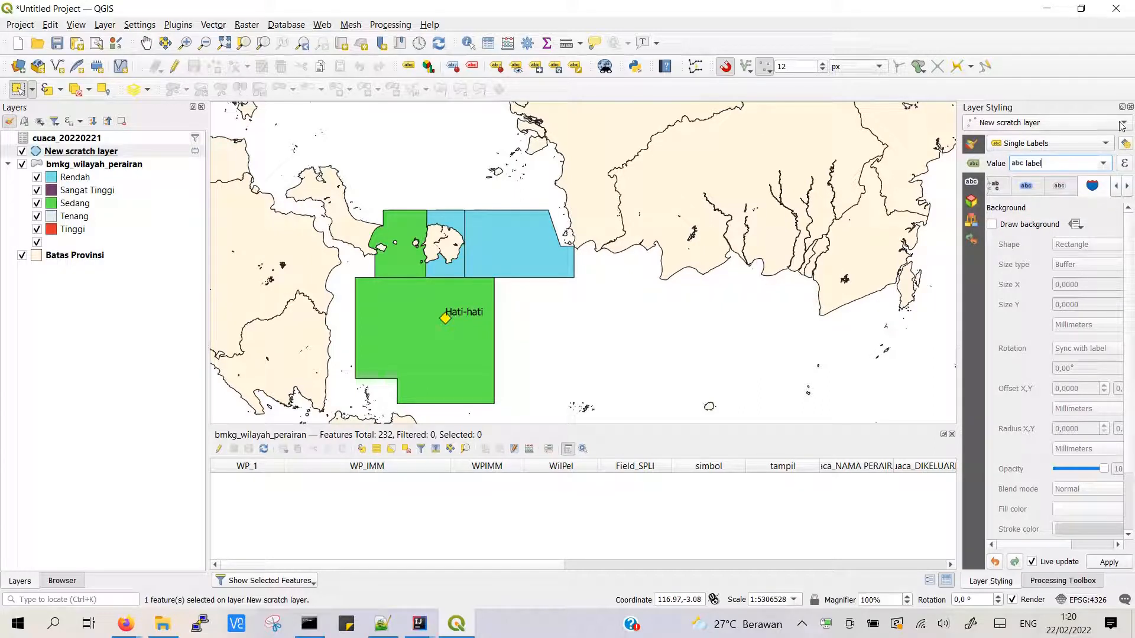
click(1107, 562)
- Choose a primary key for the auxiliary storage and move the Hati-hati label to the open sea southeast of its point
click(536, 66)
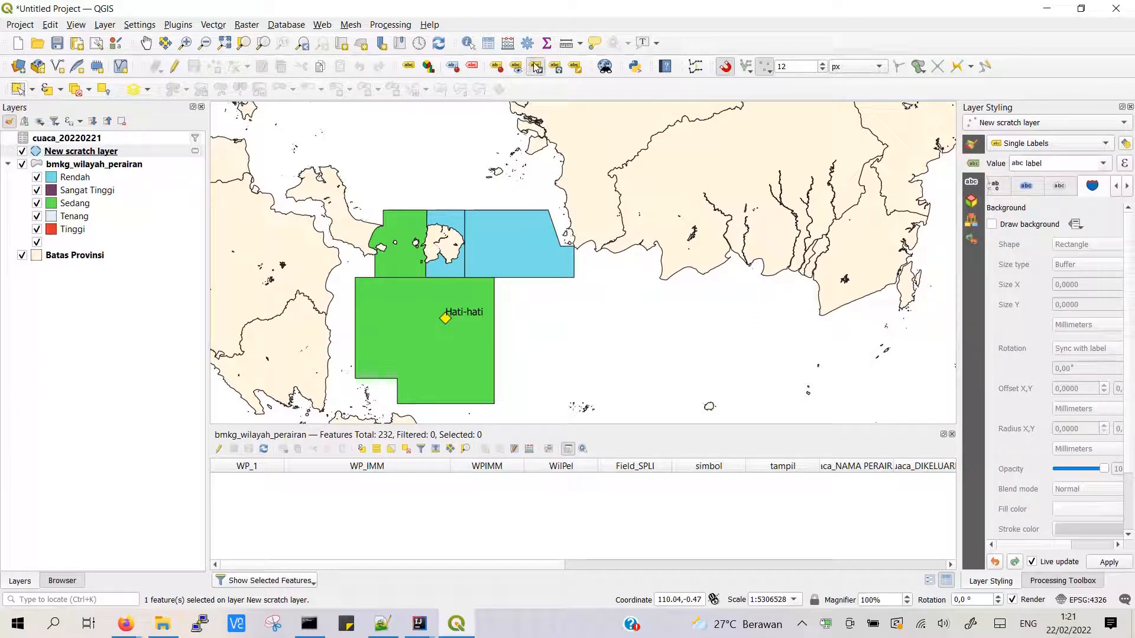
click(467, 311)
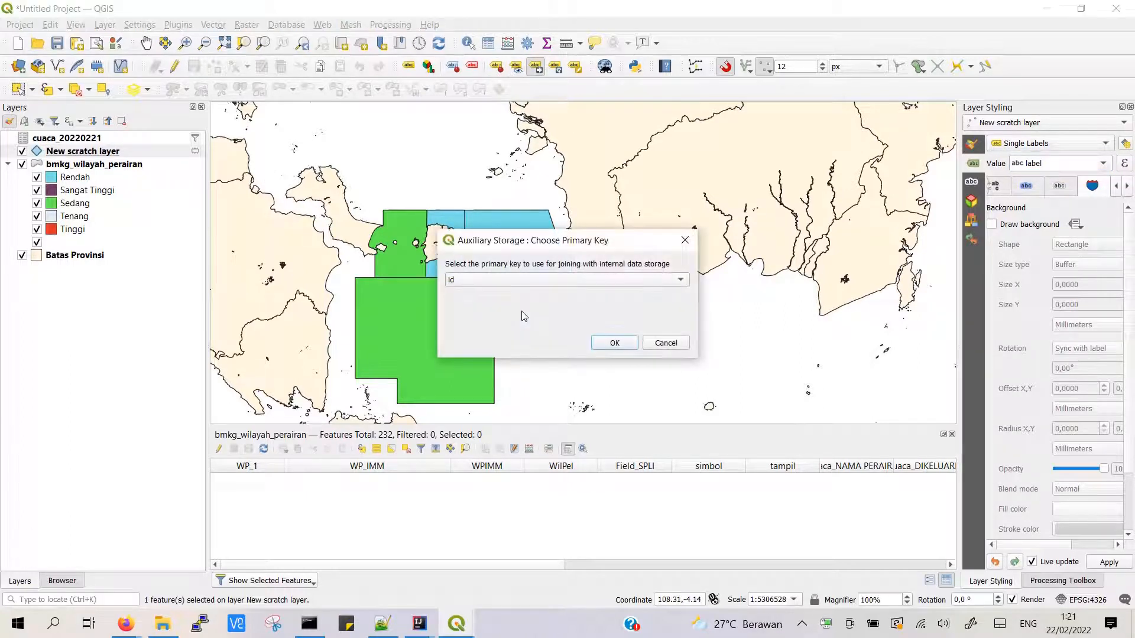
click(653, 280)
click(650, 294)
click(615, 343)
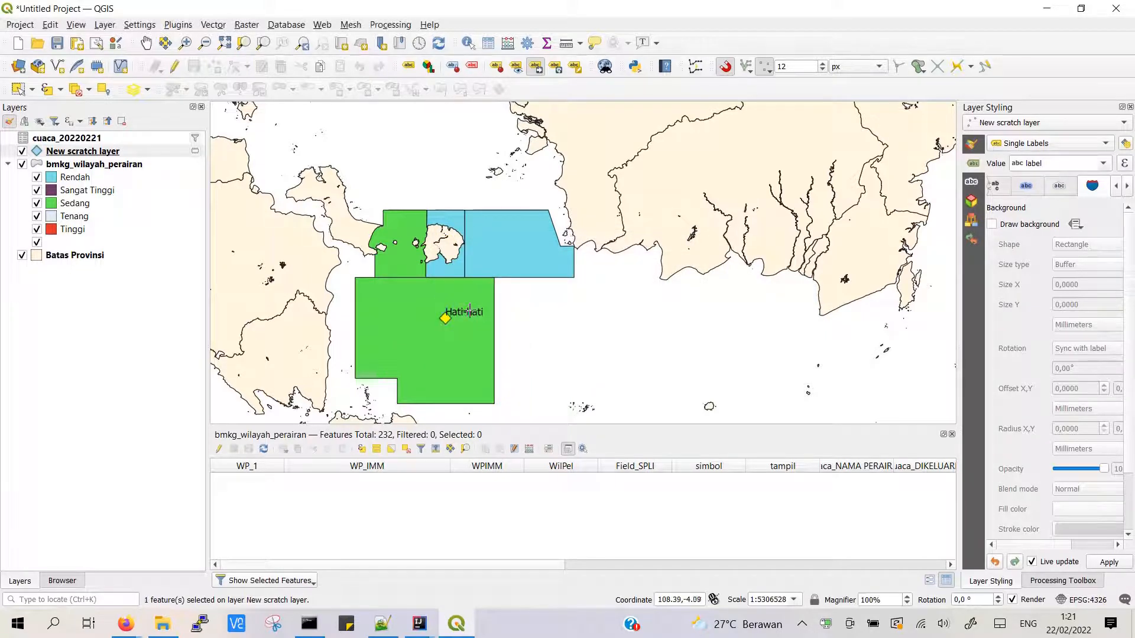
drag(485, 335, 548, 355)
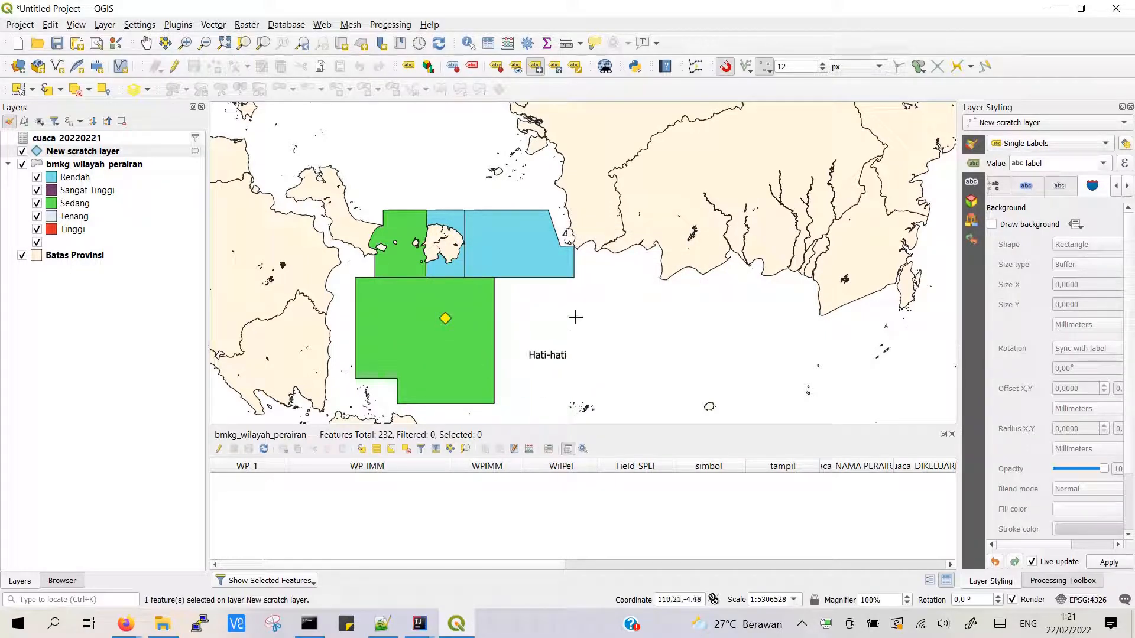
- Enable callouts in Manhattan lines style for the scratch layer's labels, apply them and close the layer styling
click(1127, 187)
click(1127, 186)
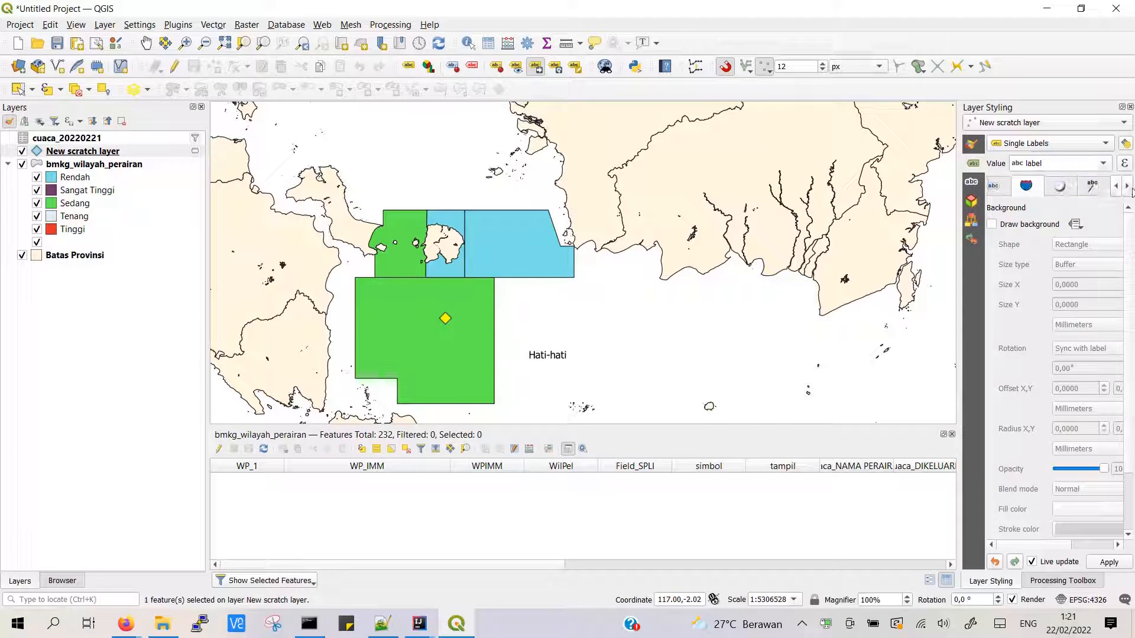
click(1128, 187)
click(1073, 189)
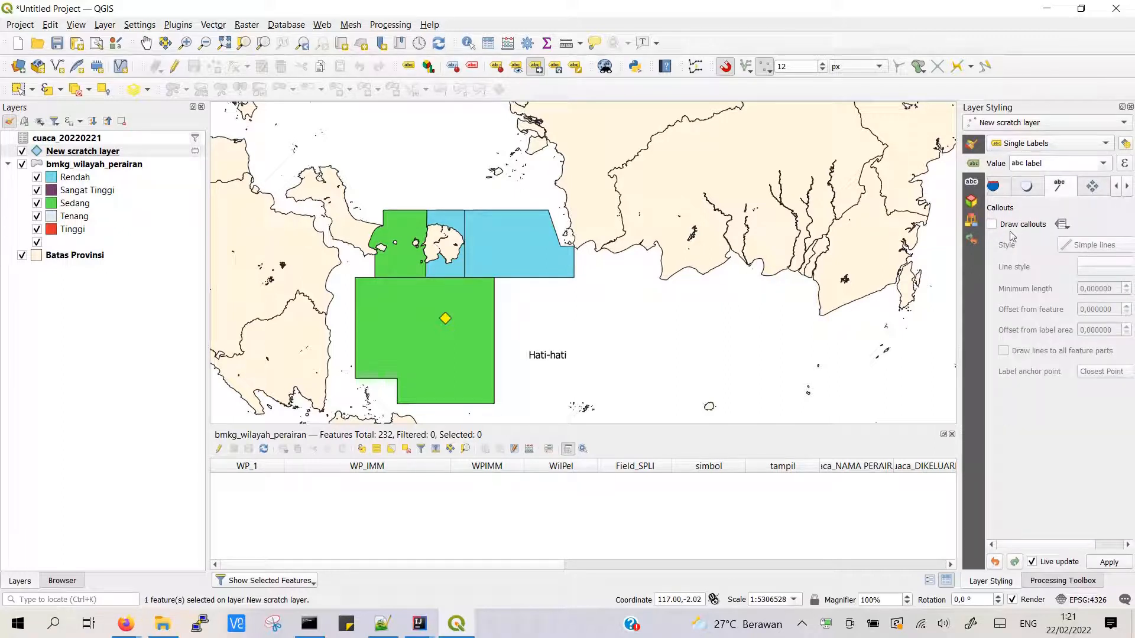
click(1010, 230)
click(1089, 245)
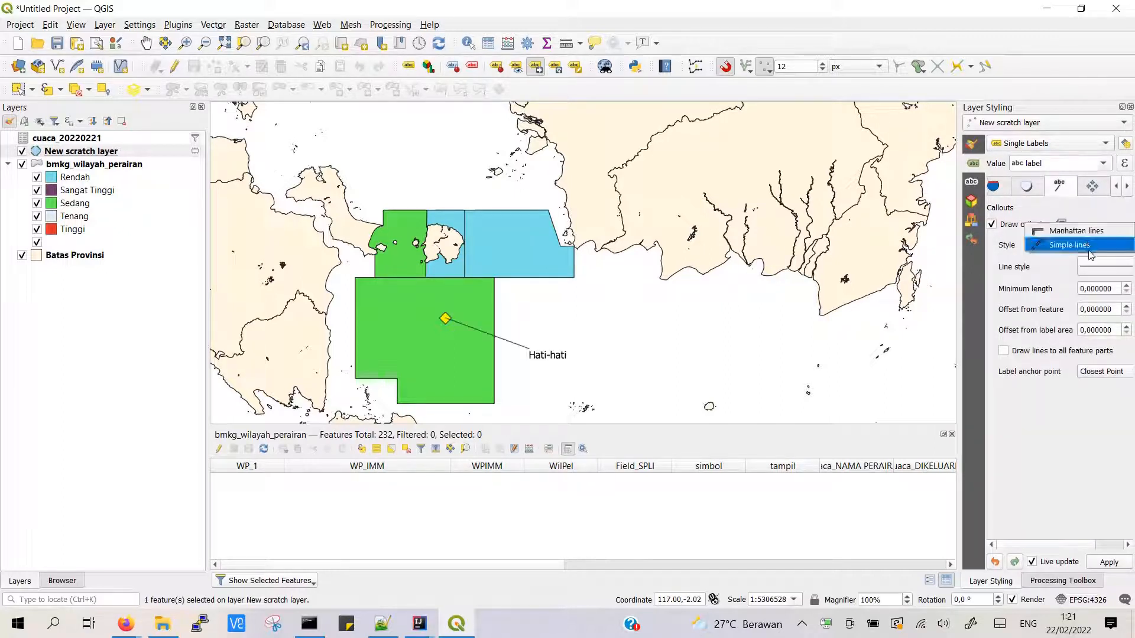
click(1087, 231)
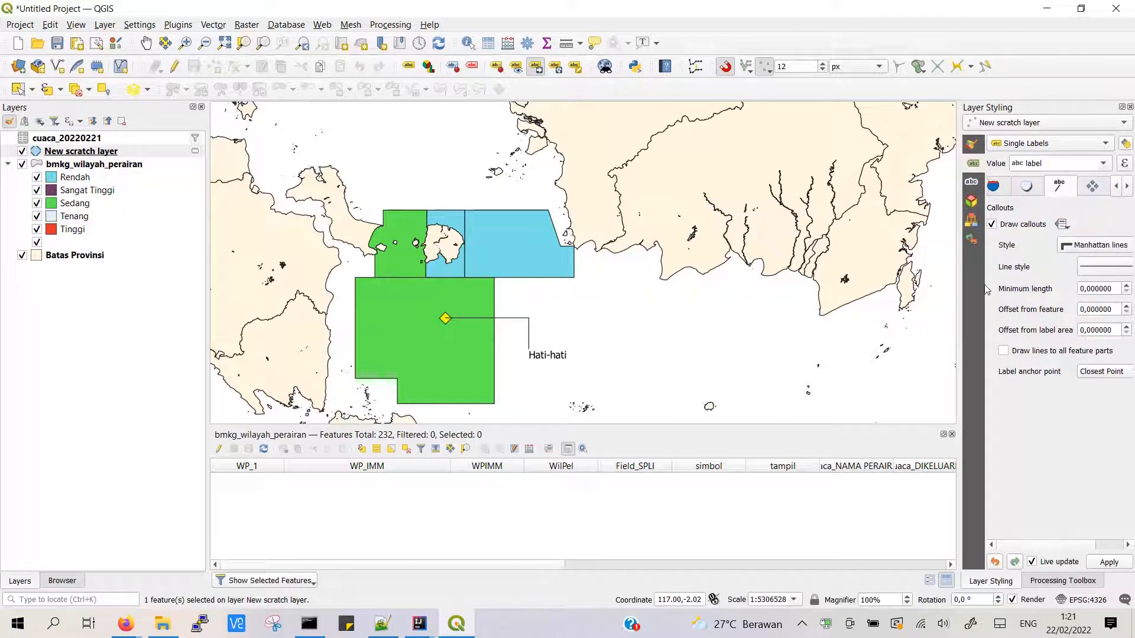
click(1105, 563)
click(1131, 107)
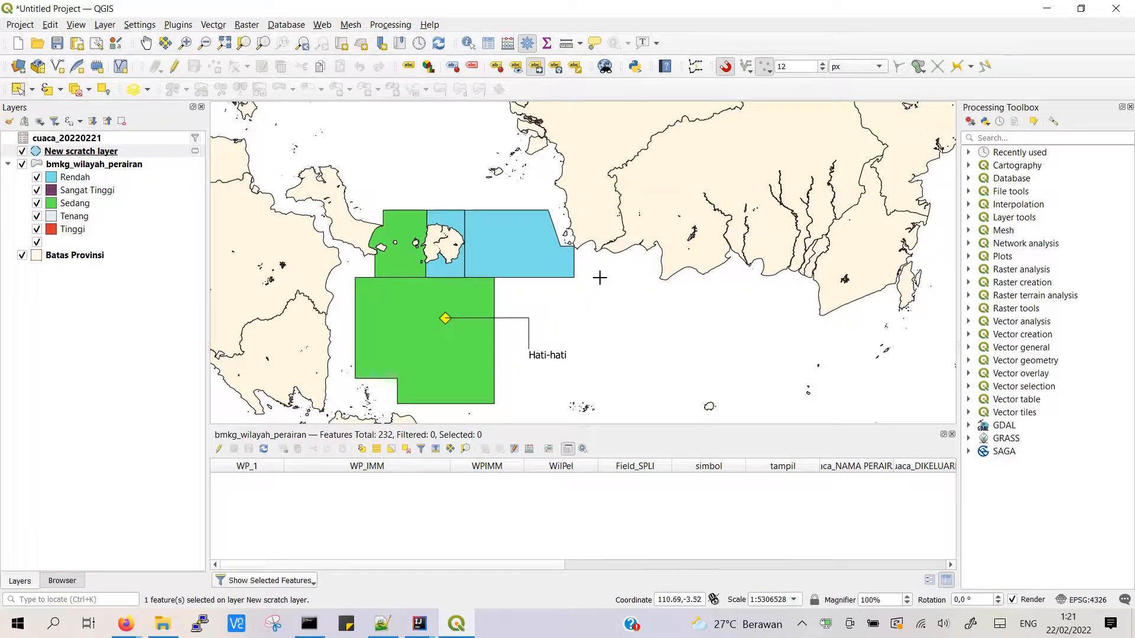
- Make bmkg_wilayah_perairan the active layer and close its attribute table
scroll(590, 284, up, 1)
scroll(446, 221, down, 2)
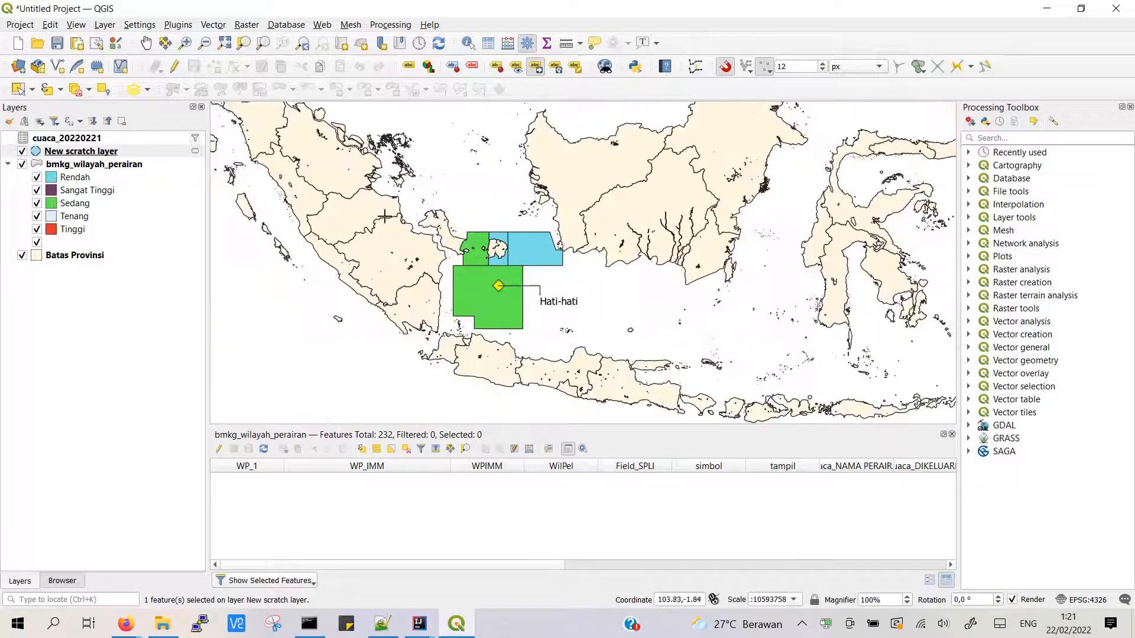
right_click(87, 153)
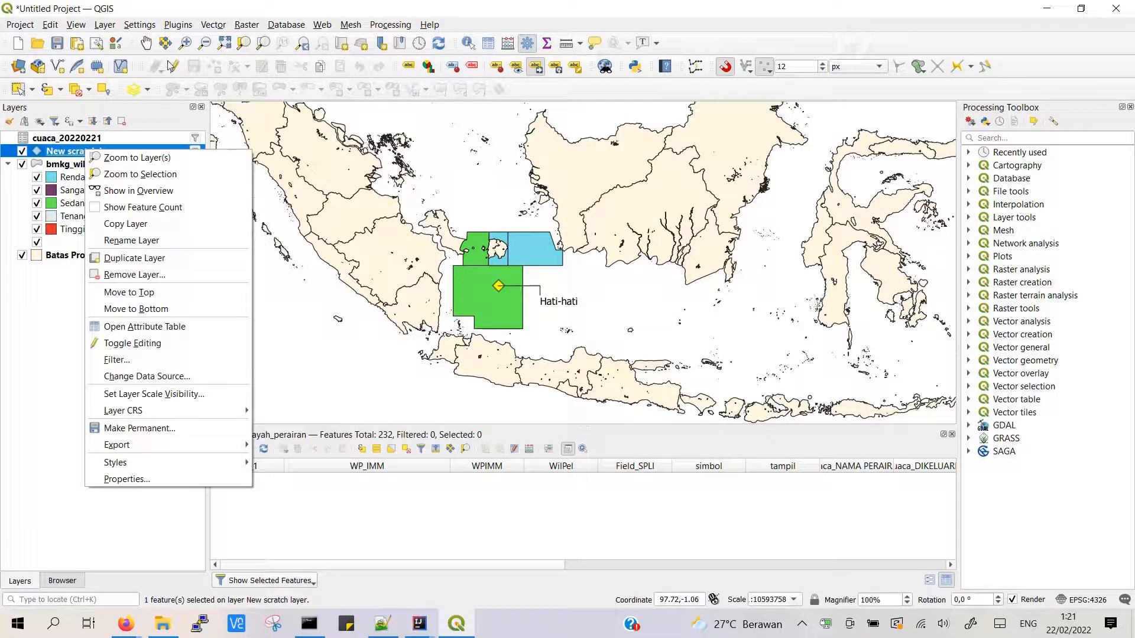
right_click(50, 163)
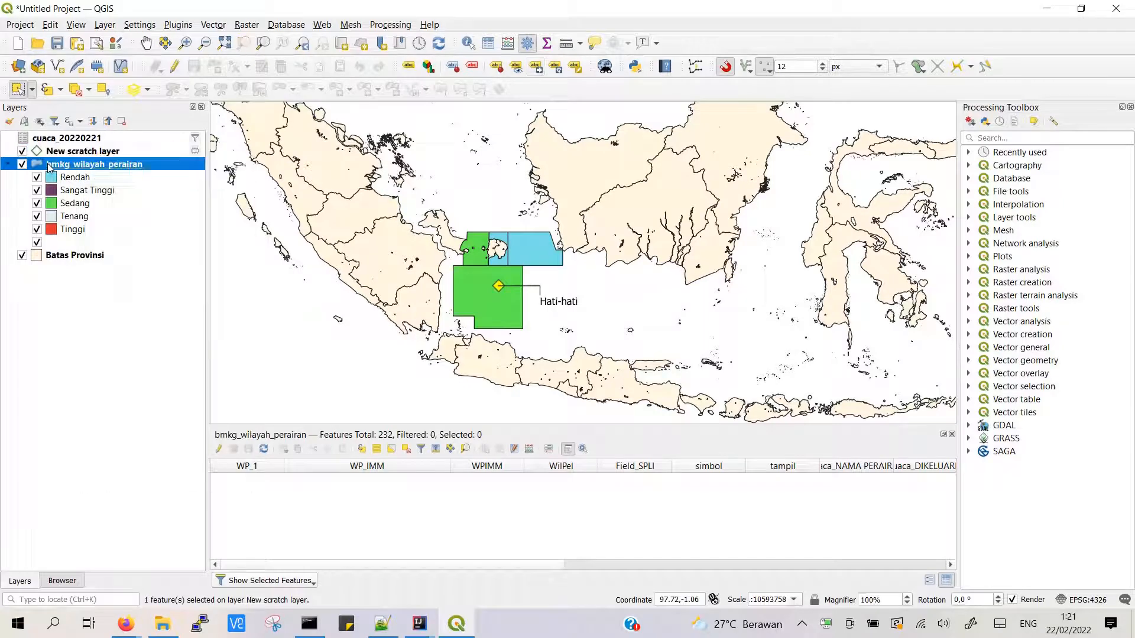
click(99, 171)
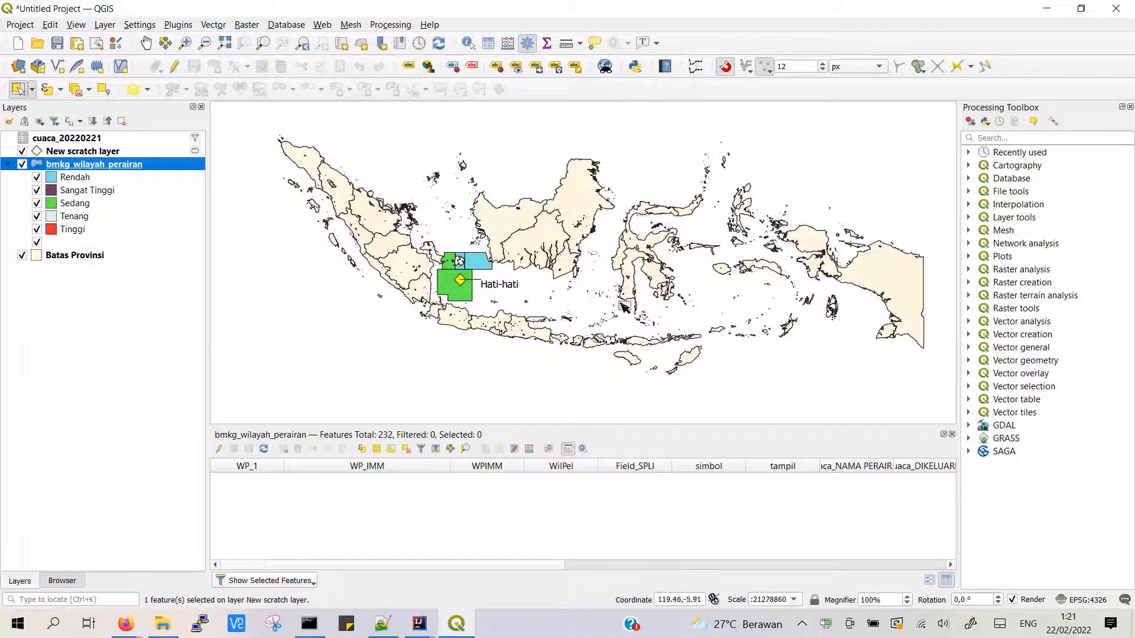
click(953, 435)
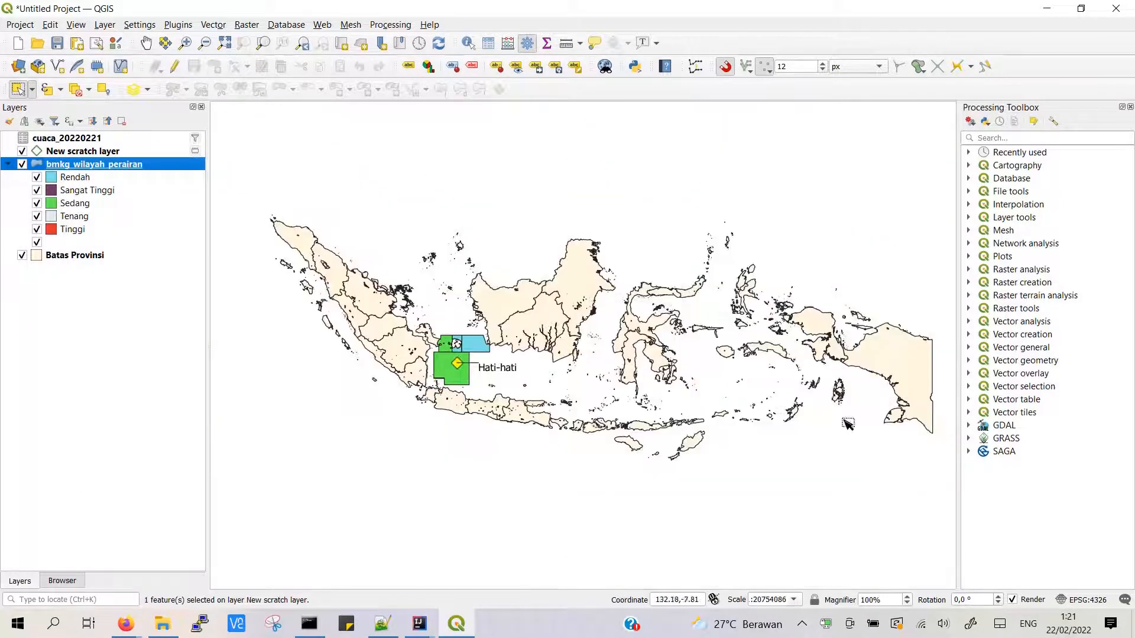
- Clear the feature selection on all layers, including the marine areas around Sulawesi and the labelled point
scroll(609, 335, up, 1)
drag(489, 358, 750, 335)
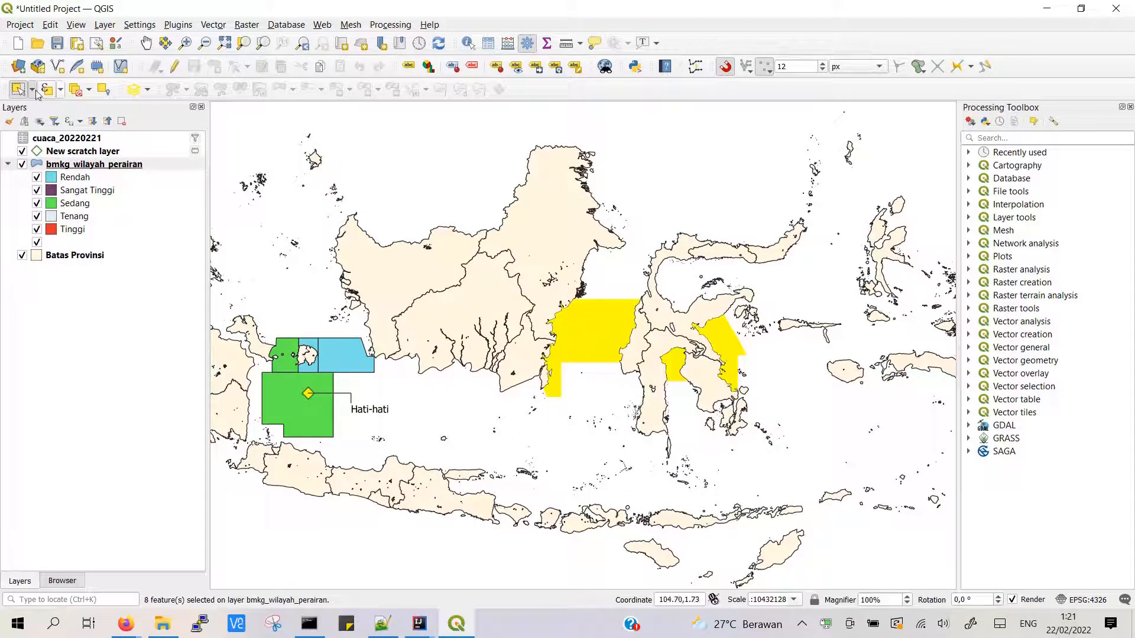
click(146, 43)
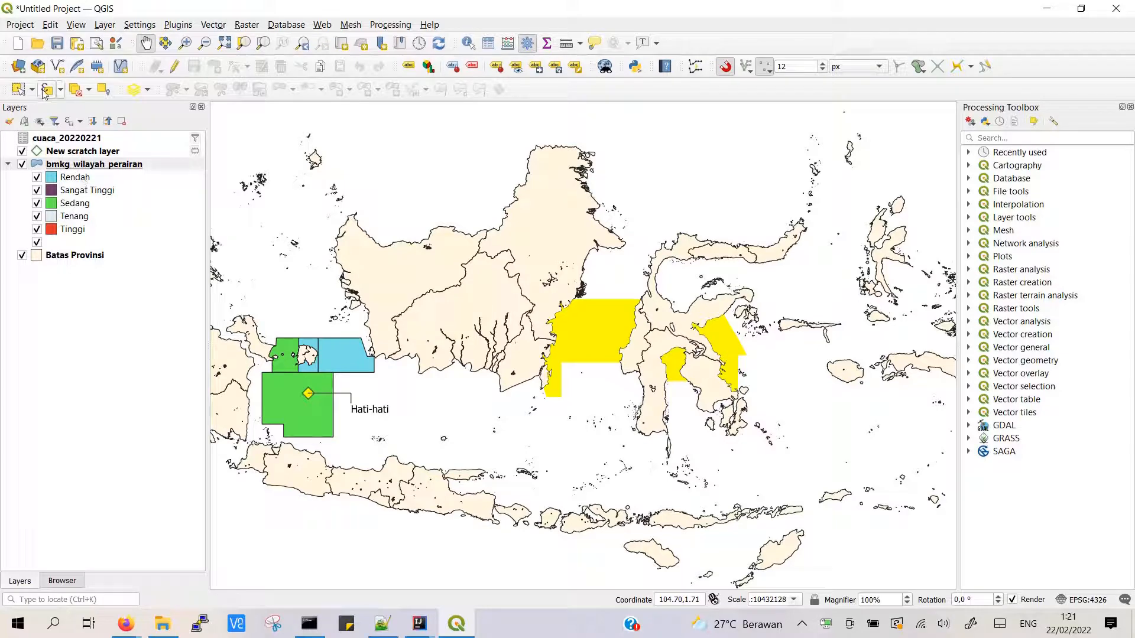
click(76, 88)
drag(426, 206, 686, 197)
scroll(661, 227, down, 1)
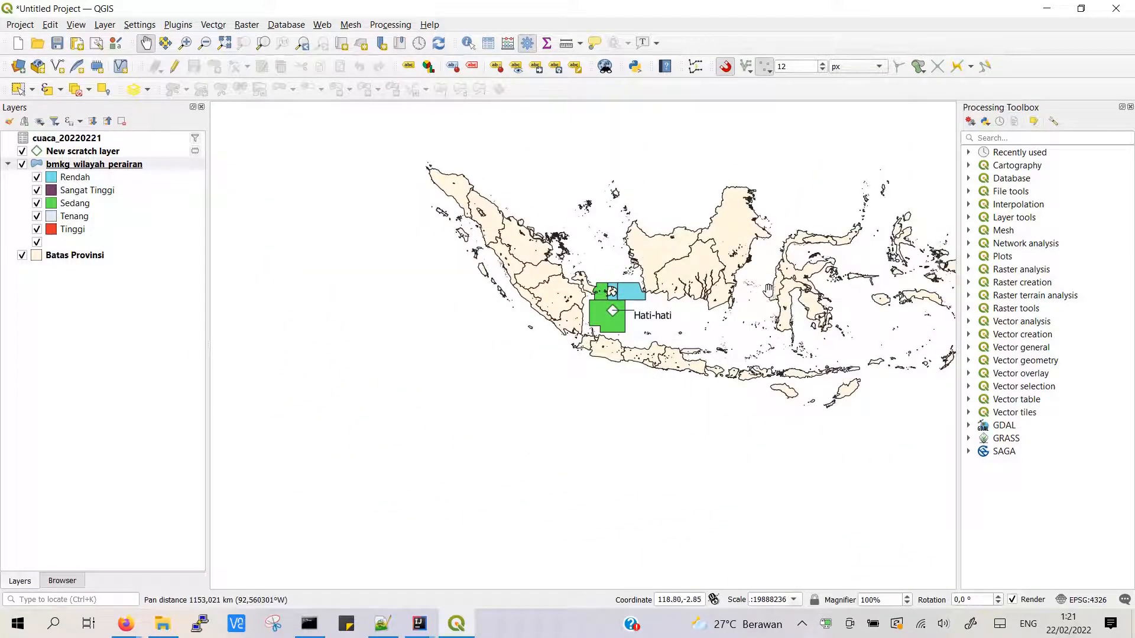
drag(763, 296, 792, 316)
scroll(642, 376, up, 1)
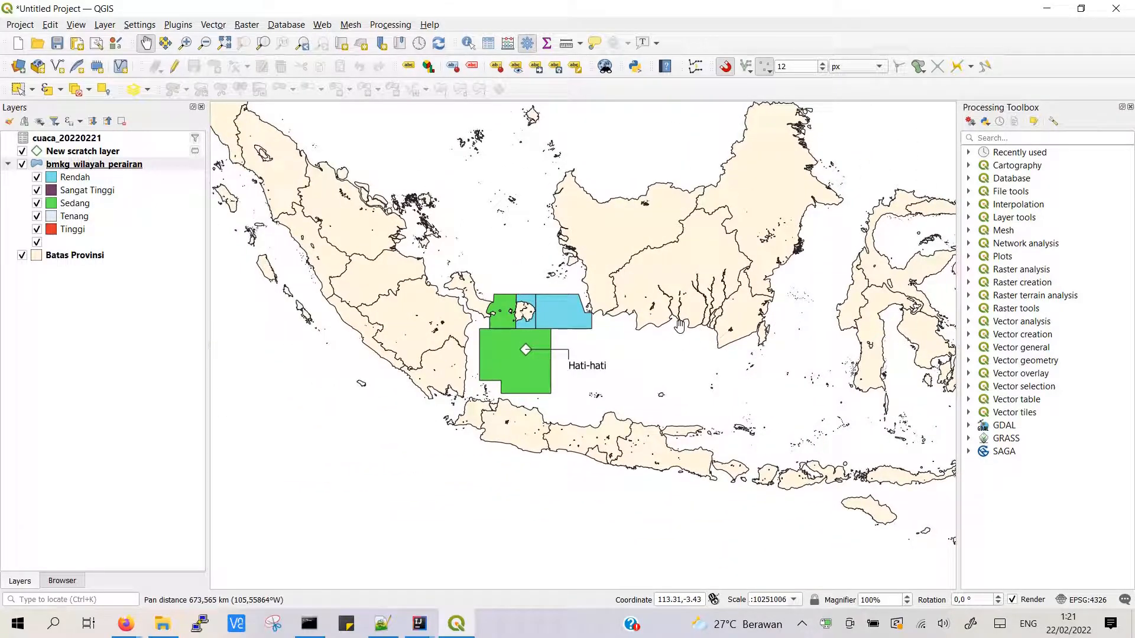